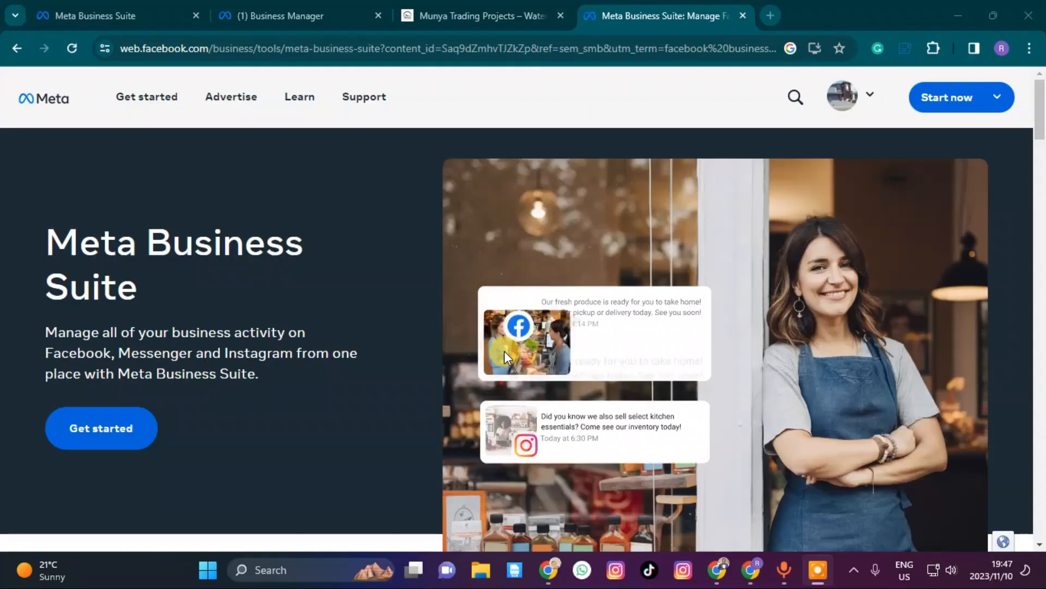
left_click(770, 17)
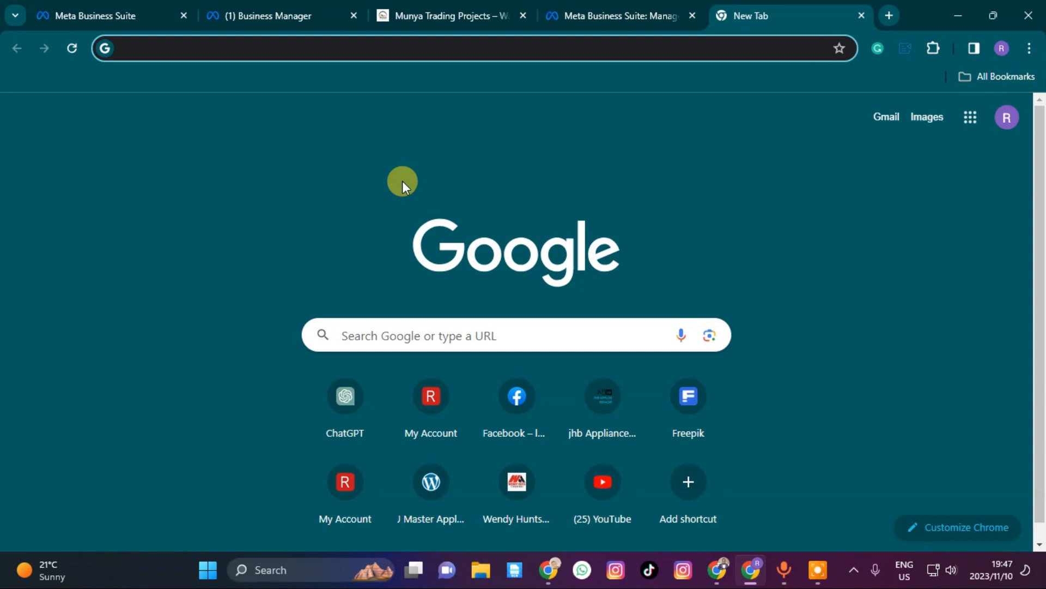
type("facebook.com")
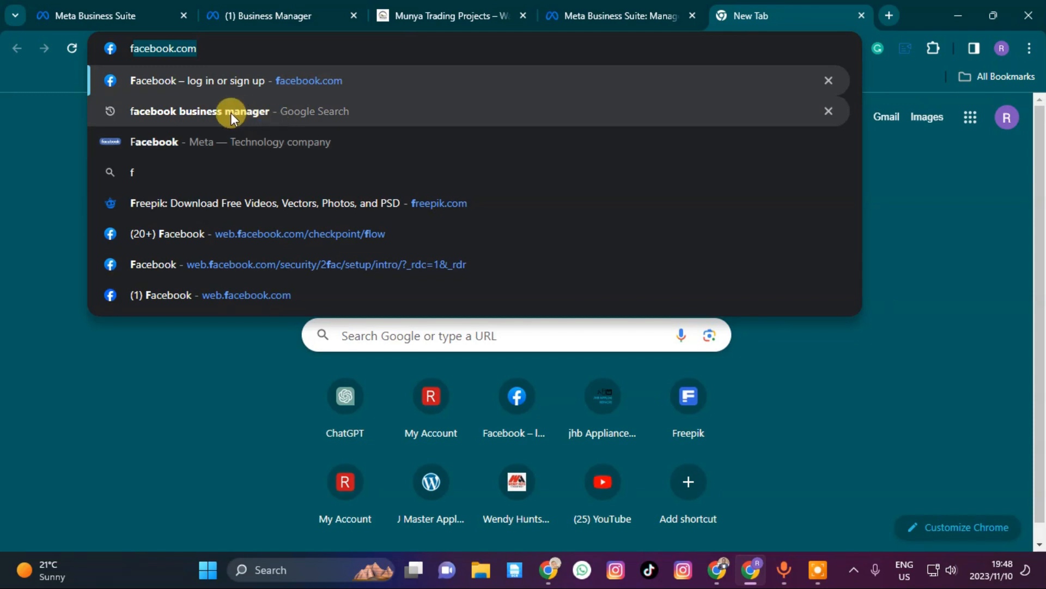
left_click(47, 152)
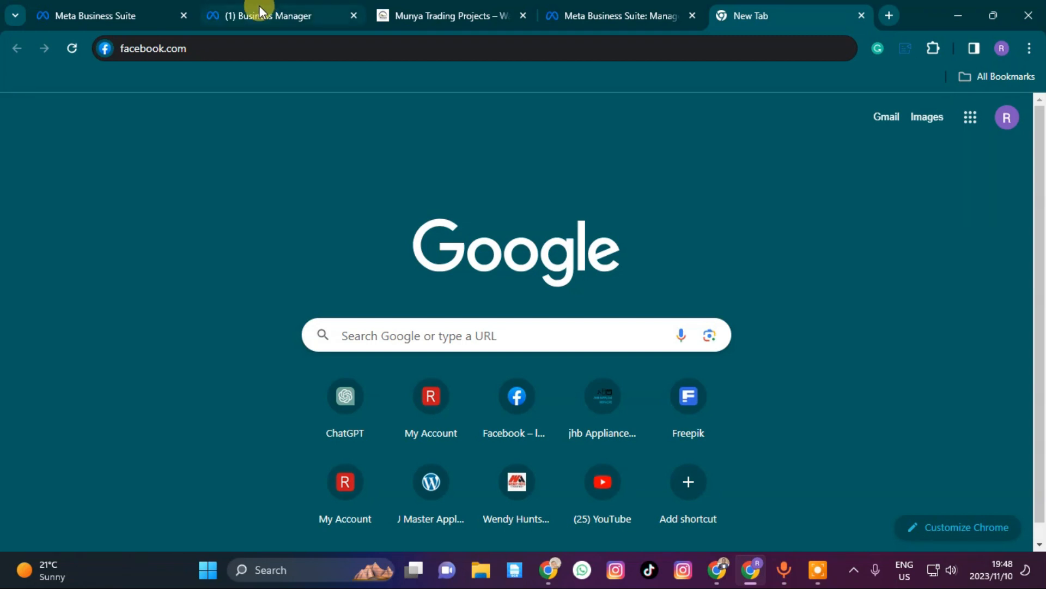
left_click(548, 21)
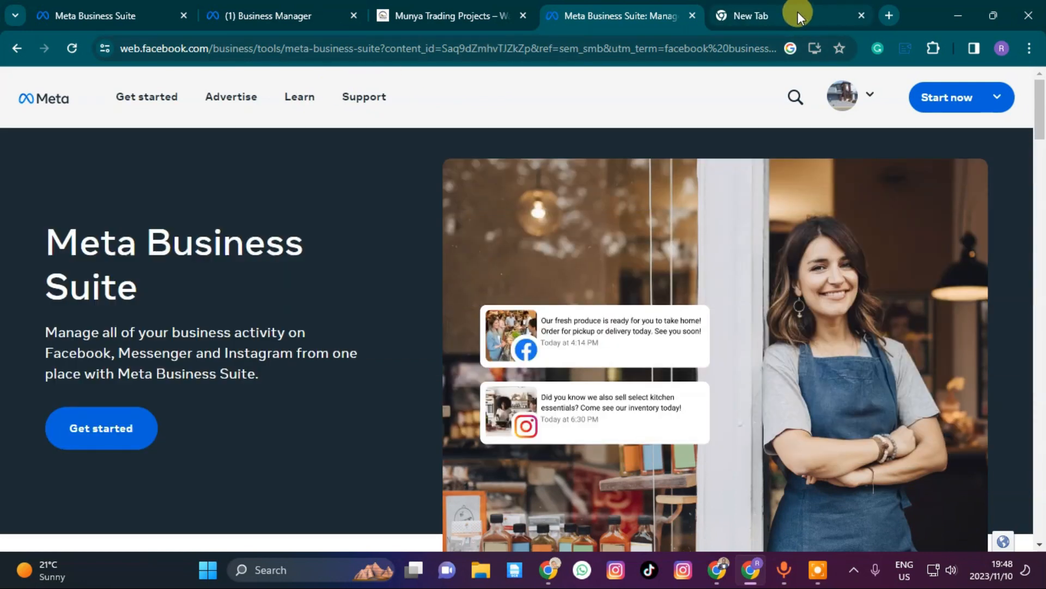
left_click(800, 13)
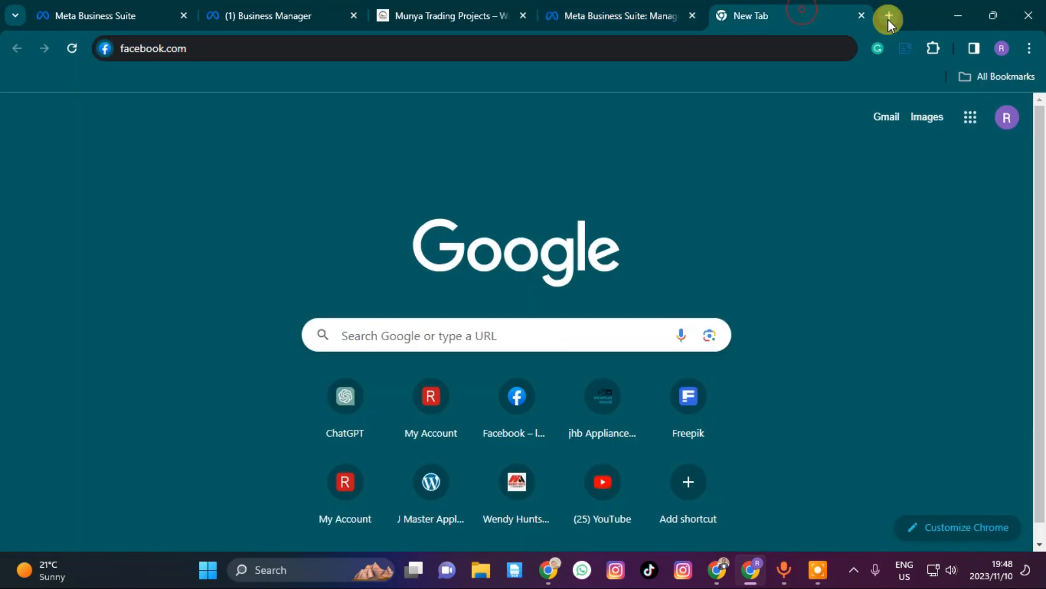
- Close the old Meta Business Suite browser tab and search Google for "facebook business manager" in a new one
left_click(126, 11)
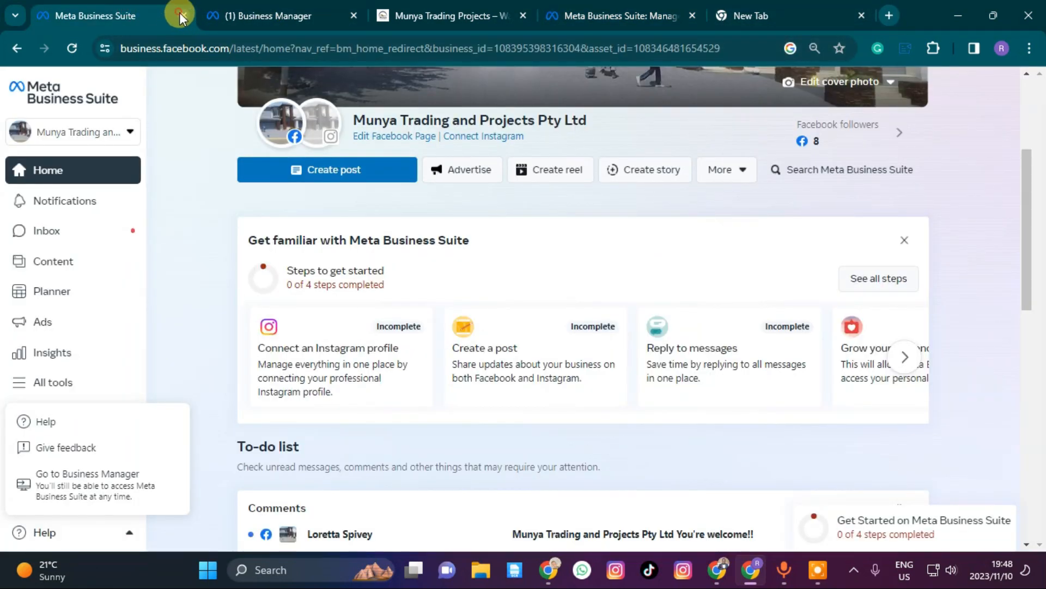
left_click(184, 15)
left_click(727, 21)
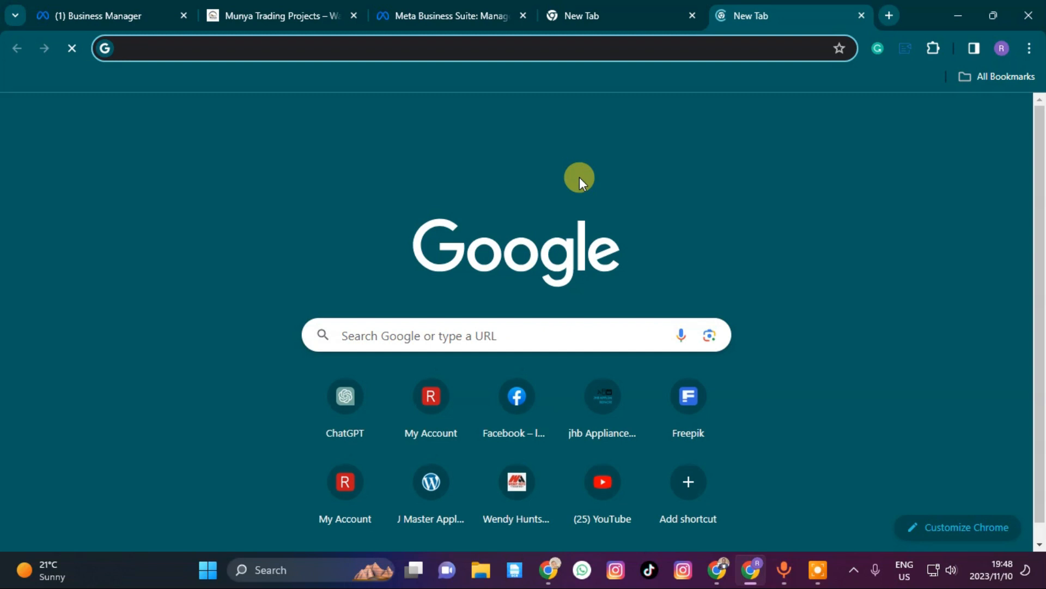
type("facebook.com")
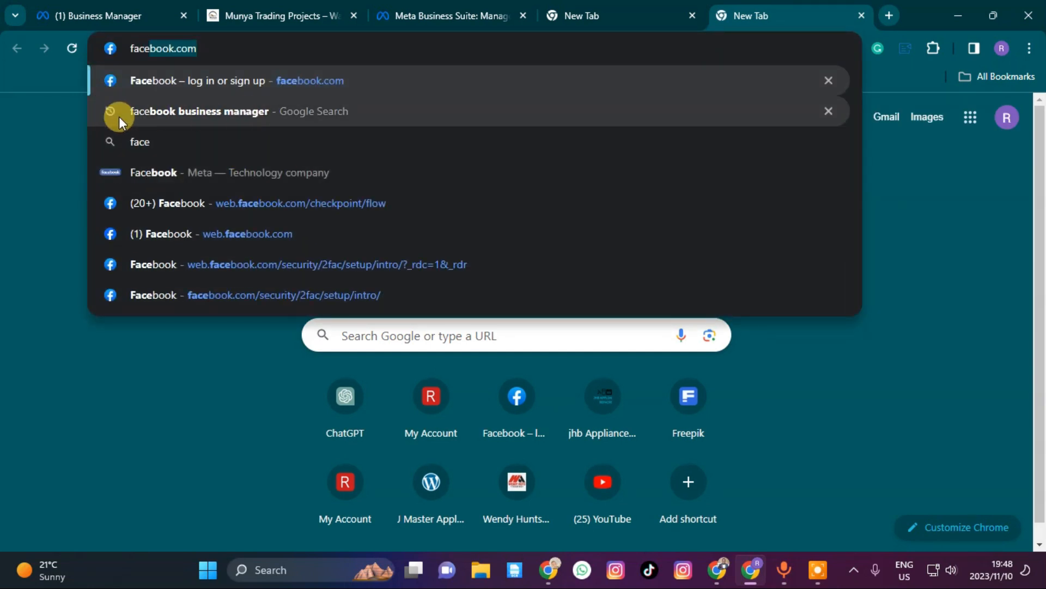
left_click(234, 111)
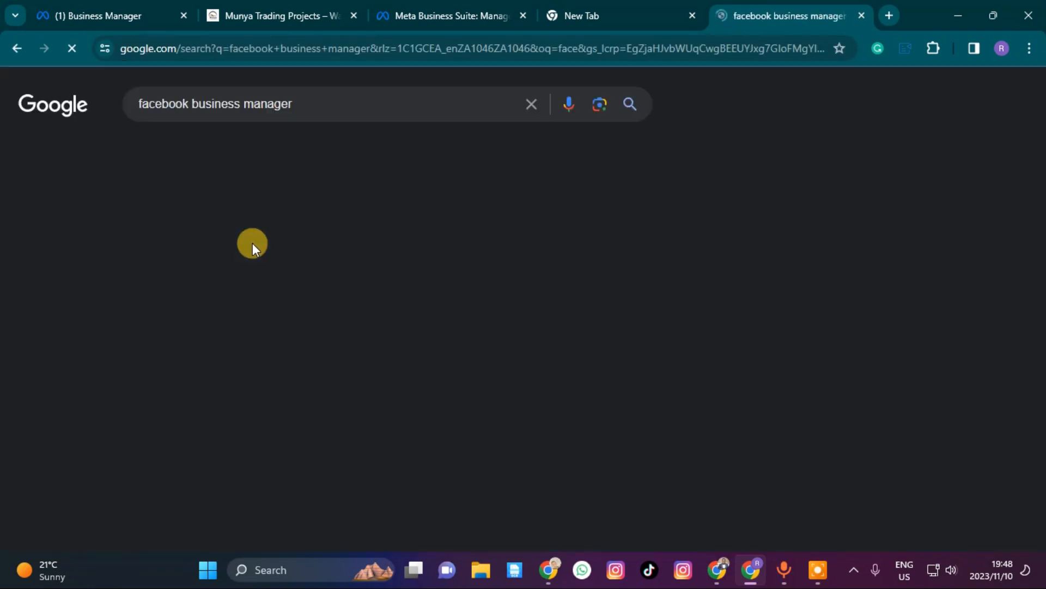
- Open the Facebook Business Manager result at business.facebook.com from the search results
scroll(245, 262, "down", 2)
scroll(252, 275, "down", 4)
scroll(244, 281, "up", 5)
scroll(234, 282, "down", 4)
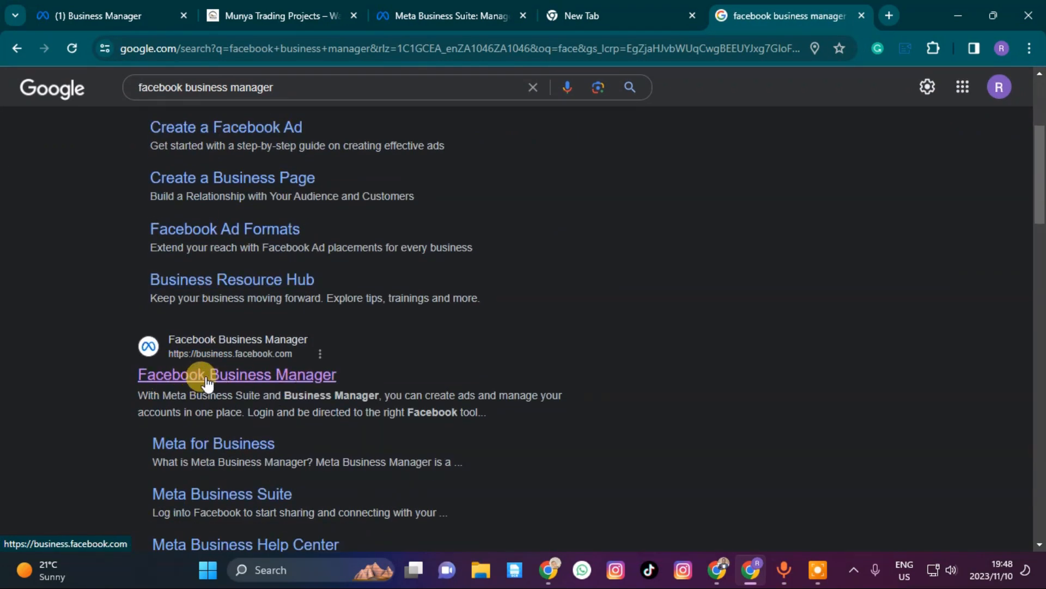
left_click(211, 381)
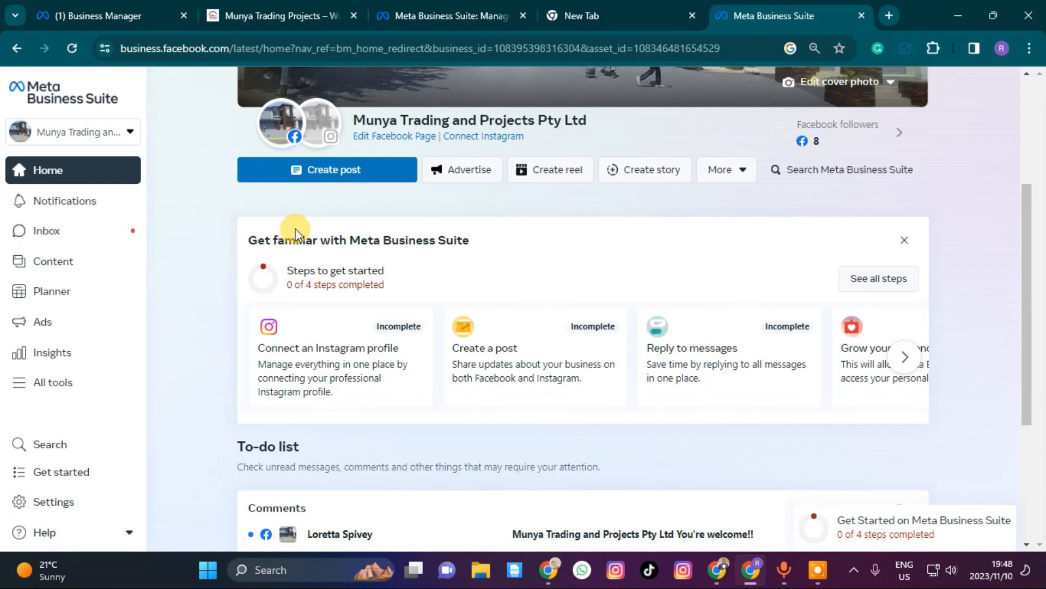
- Switch from Meta Business Suite to Business Manager using its help options
scroll(218, 382, "down", 1)
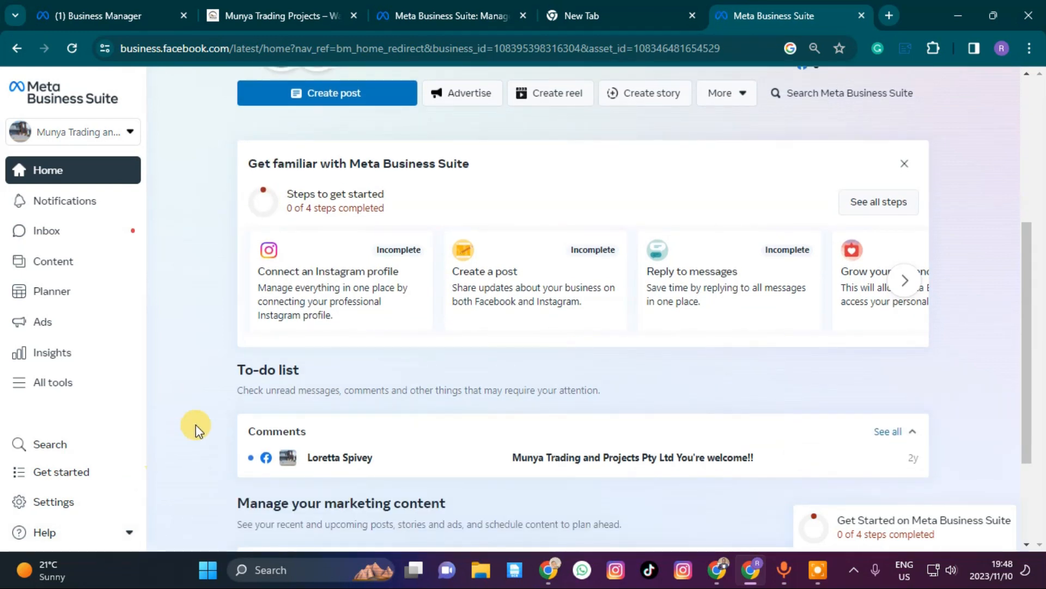
left_click(129, 532)
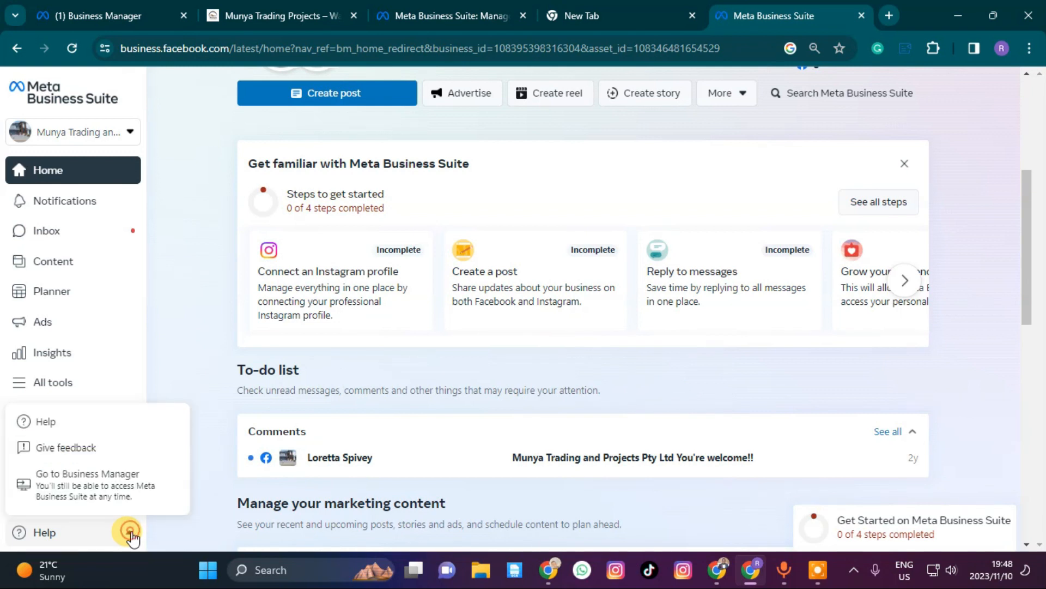
left_click(65, 480)
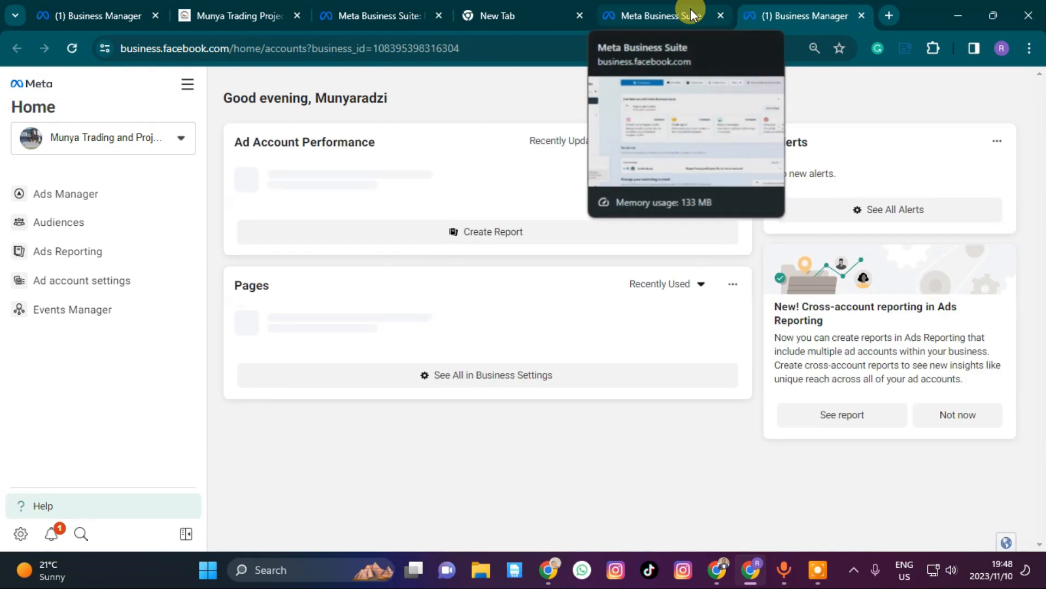
- Close the leftover Meta Business Suite tab and the unused new tab, keeping Business Manager open
left_click(703, 16)
left_click(721, 15)
left_click(546, 14)
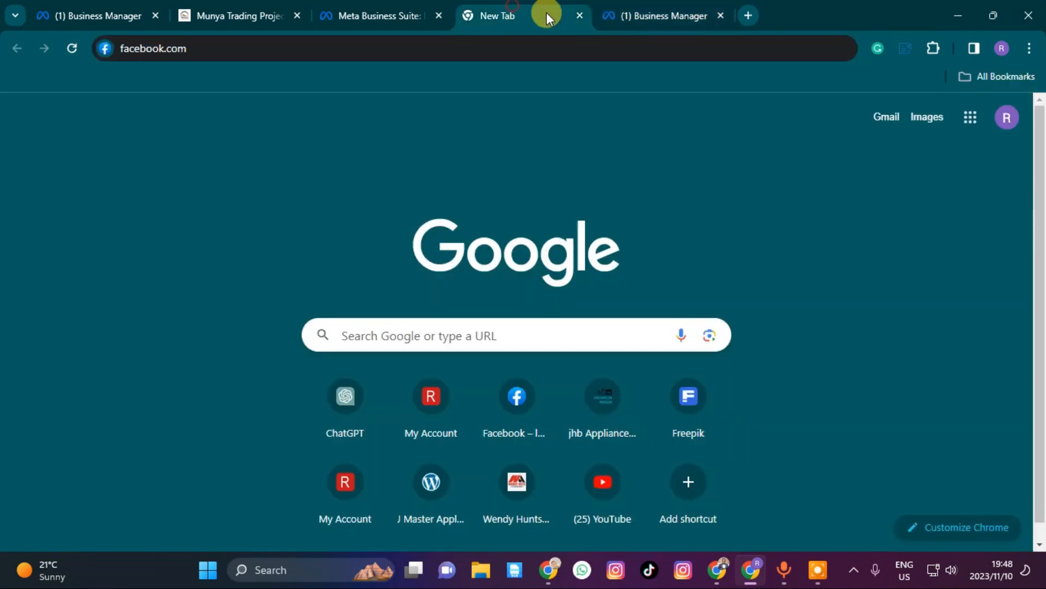
left_click(582, 16)
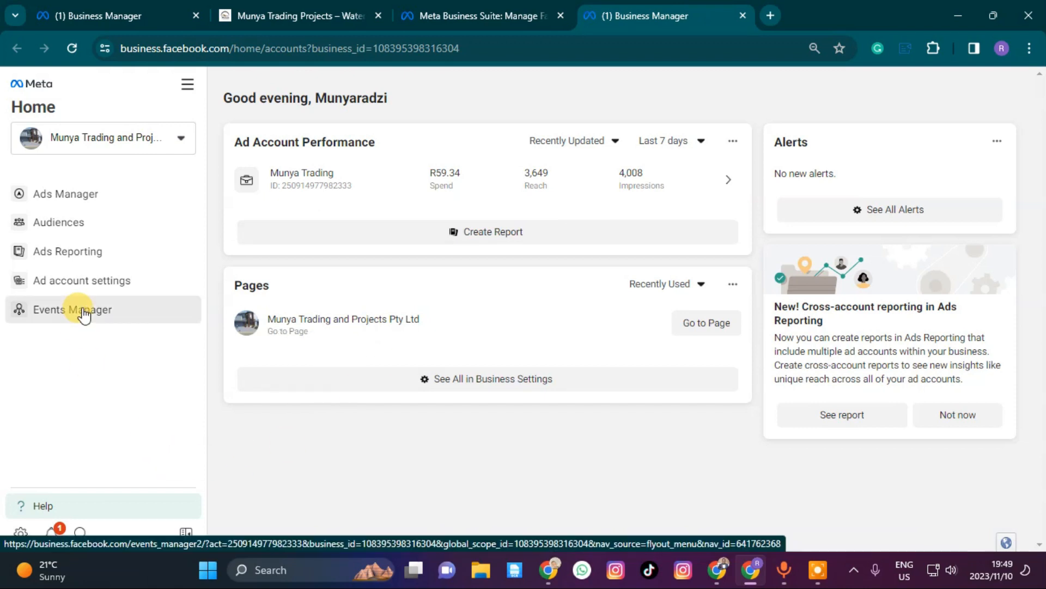
- Open the ad accounts in the business settings and examine the options for adding an ad account
left_click(23, 536)
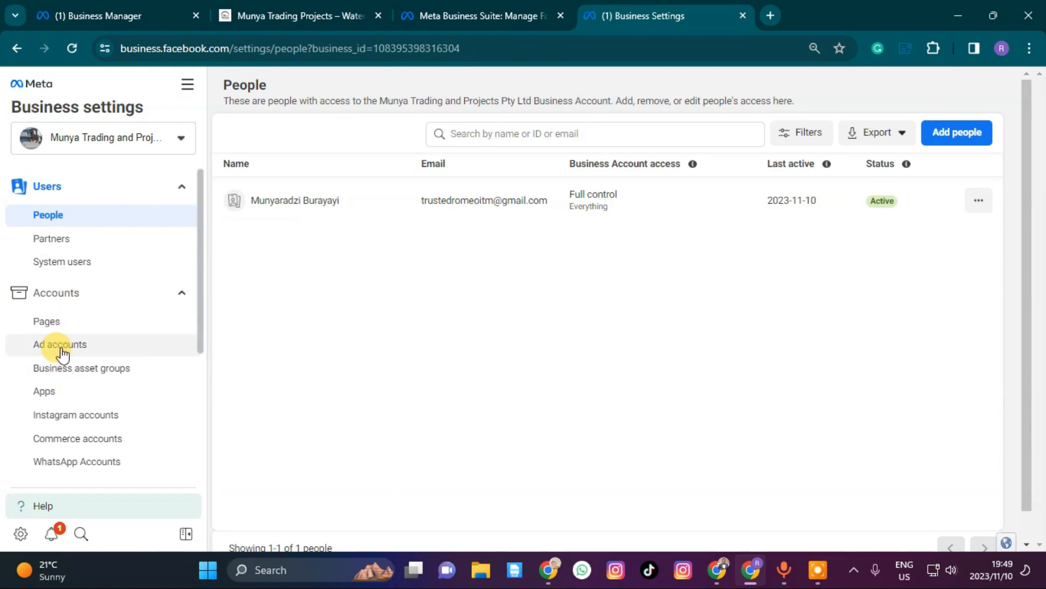
left_click(41, 349)
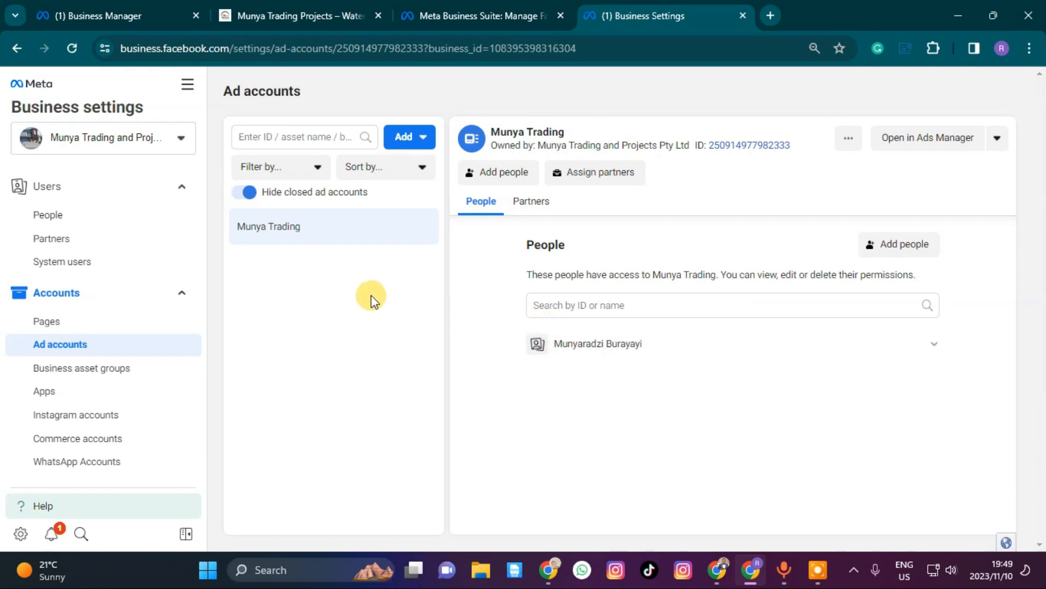
left_click(399, 142)
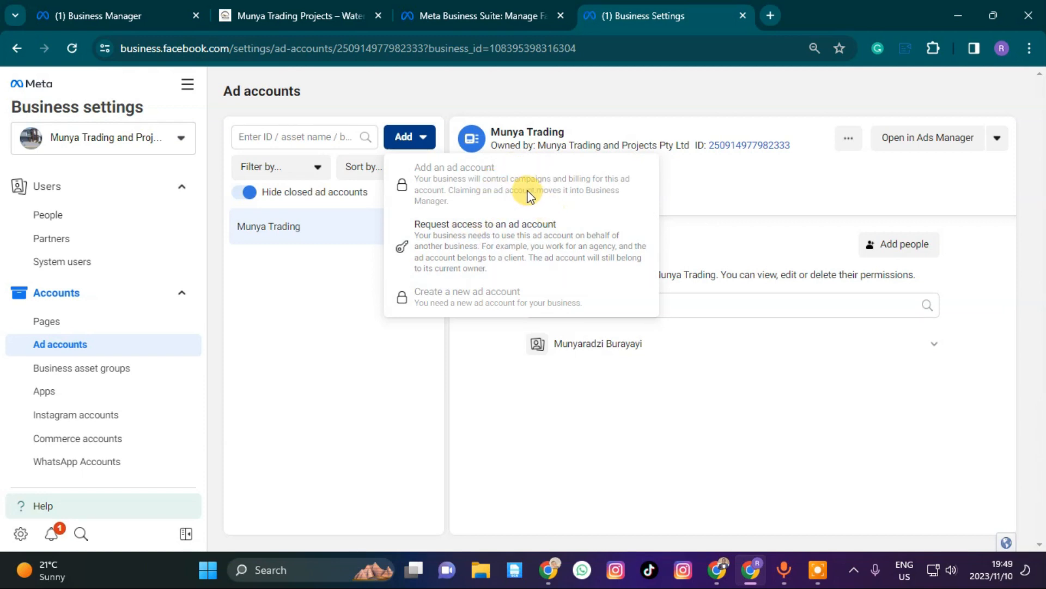
left_click_drag(493, 130, 579, 131)
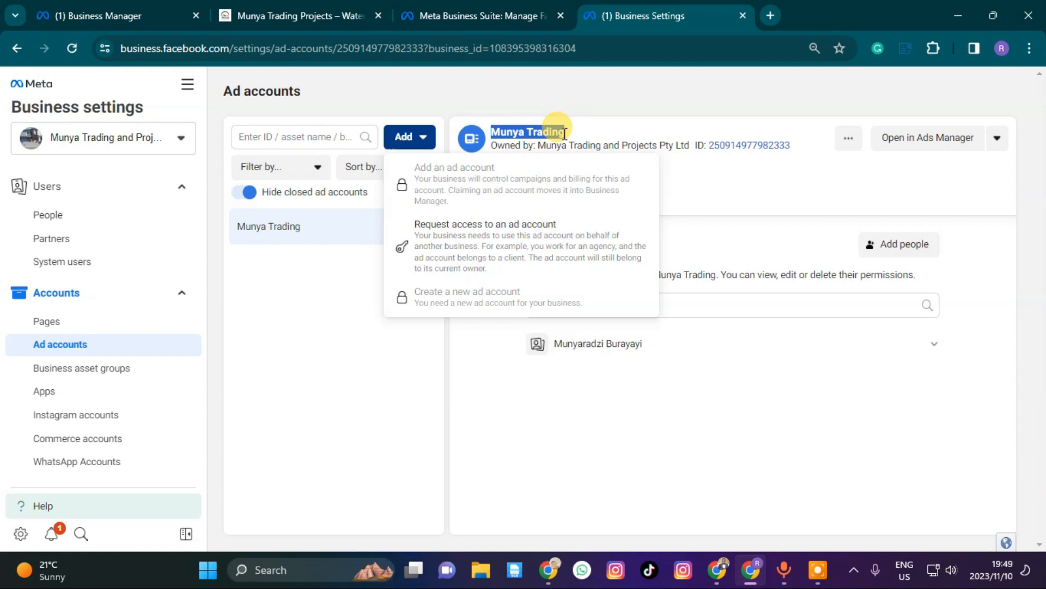
left_click(298, 320)
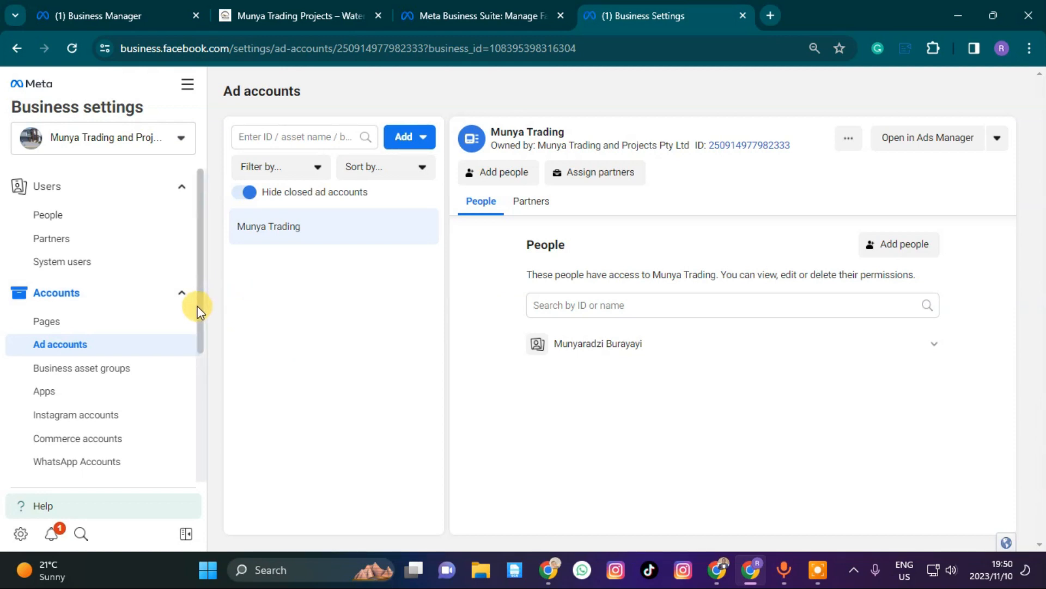
- Examine the dialog for adding an Instagram account in the business settings and close it without connecting one
left_click(63, 419)
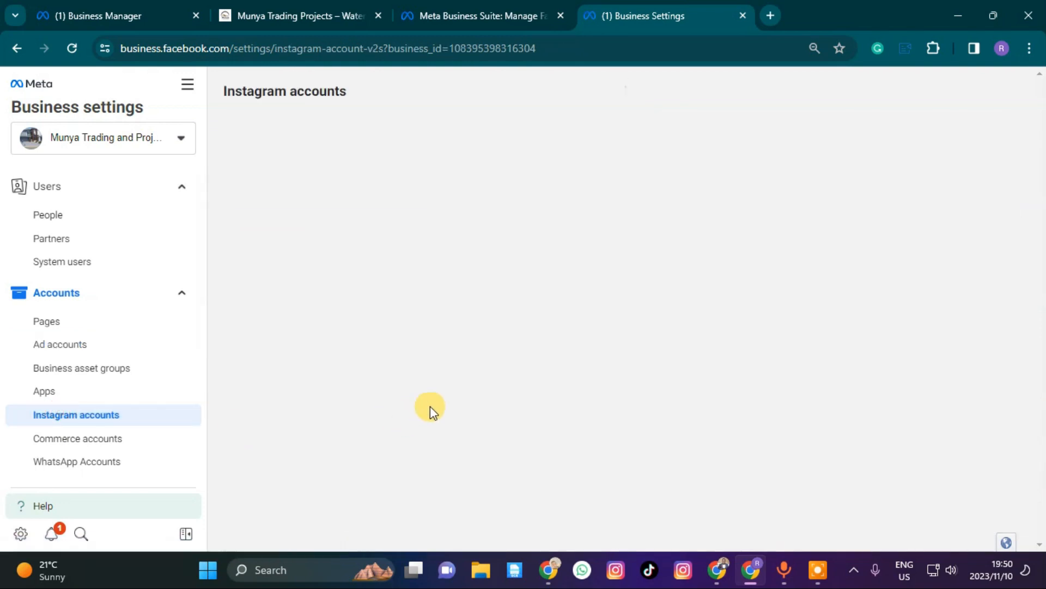
left_click(620, 413)
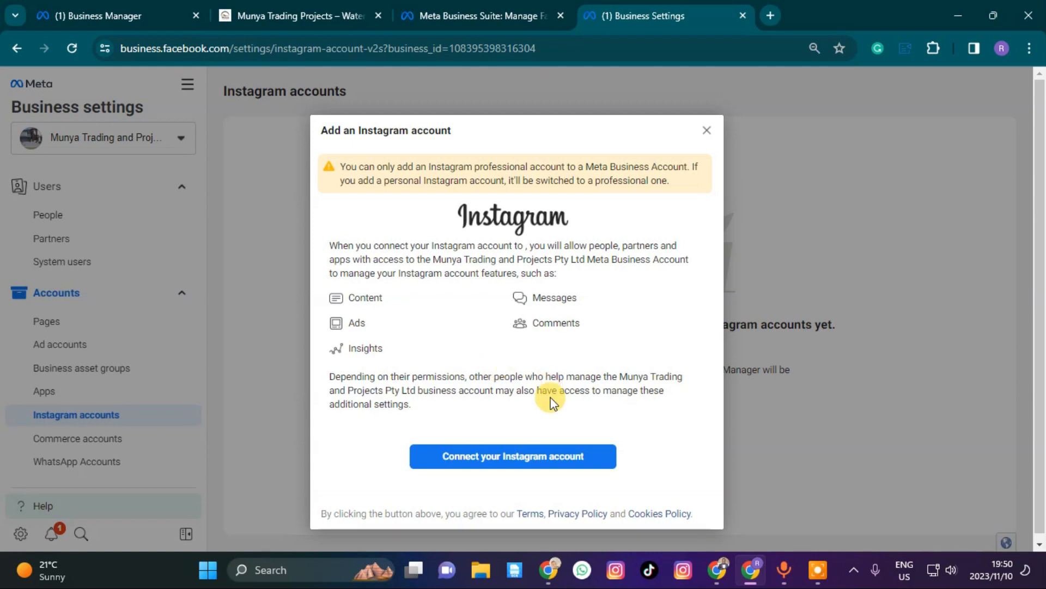
left_click(537, 456)
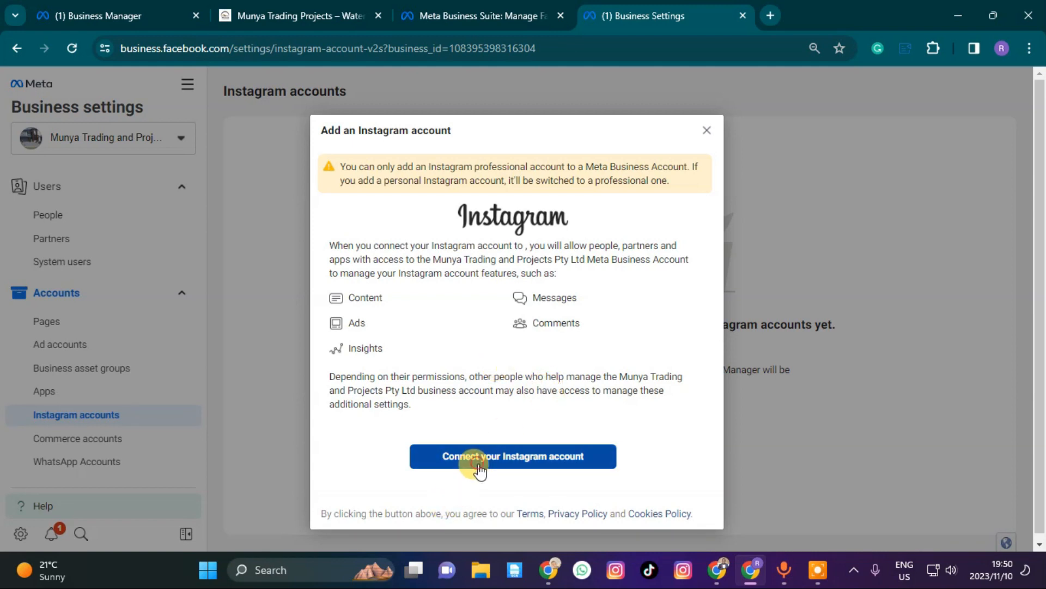
left_click(661, 14)
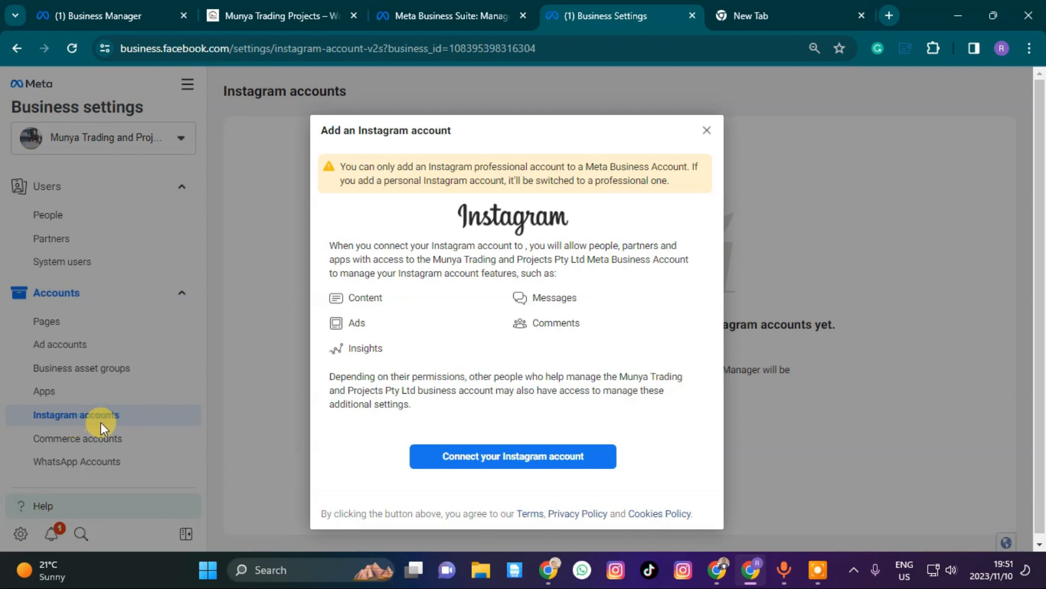
left_click(707, 131)
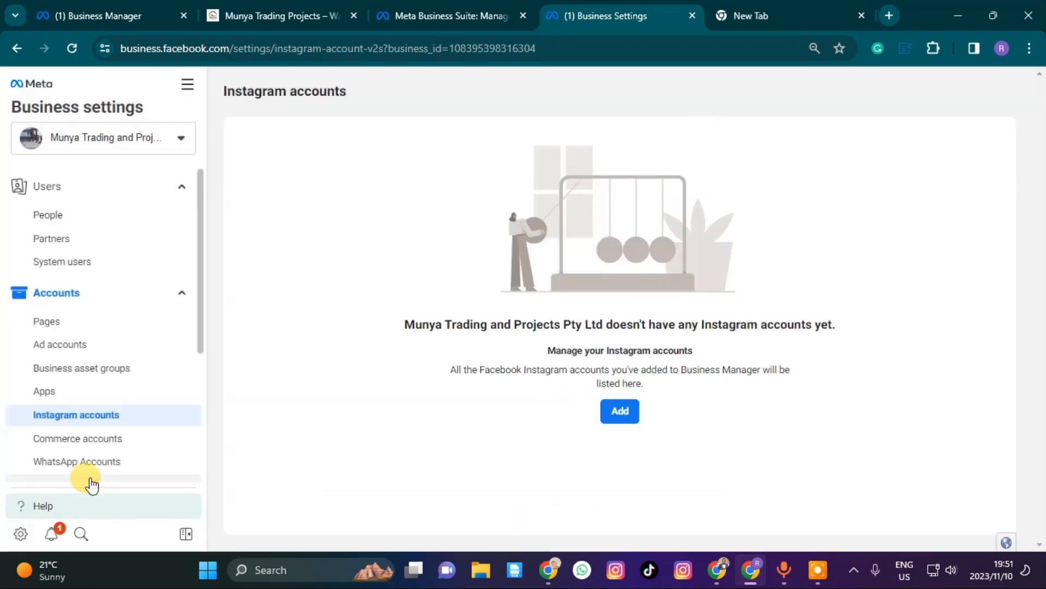
- View the WhatsApp accounts settings, and check the payment activity and payment methods under Billing
left_click(59, 461)
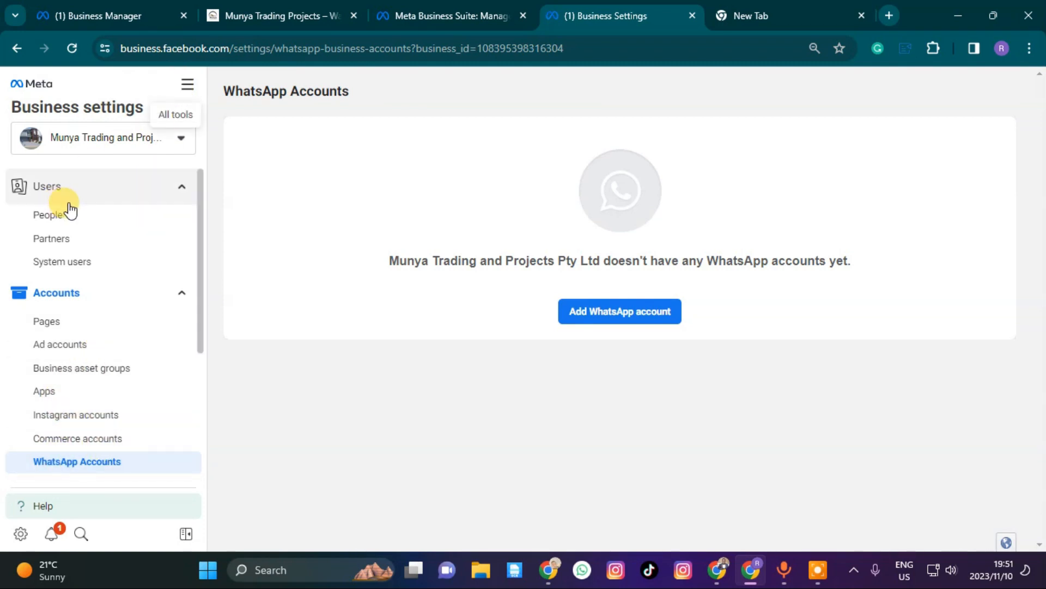
left_click(185, 87)
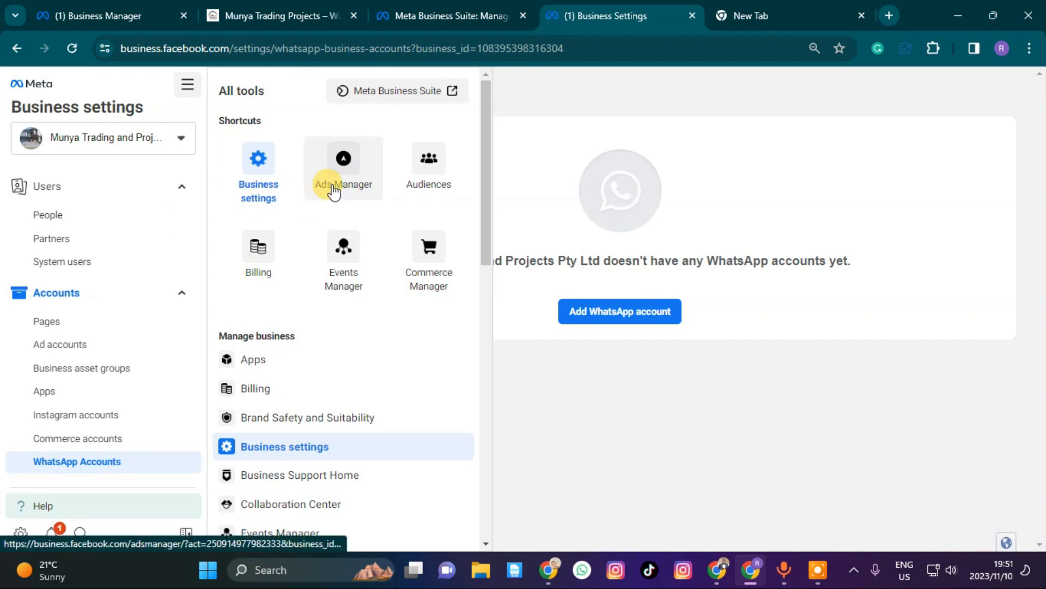
left_click(258, 253)
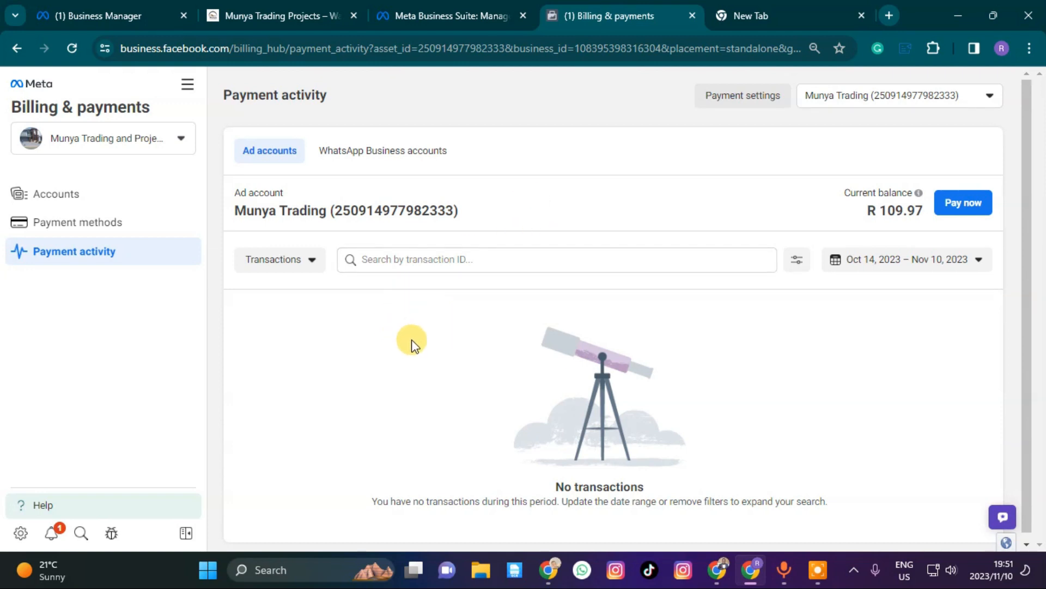
left_click(127, 234)
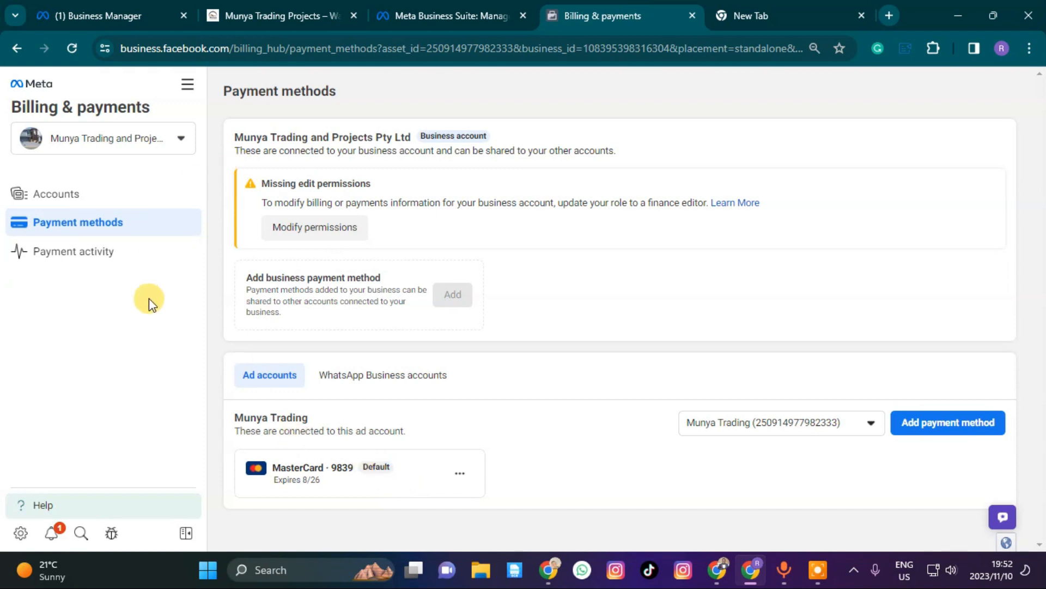
- Return to Business Manager's home page by way of Meta Business Suite and close the leftover Business Suite tab
left_click(32, 84)
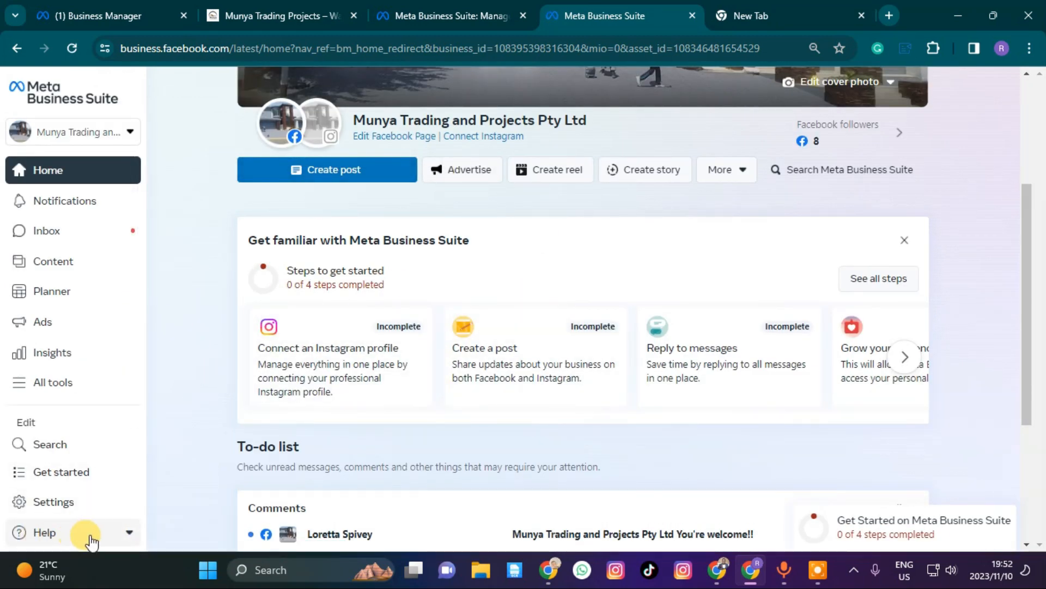
left_click(128, 531)
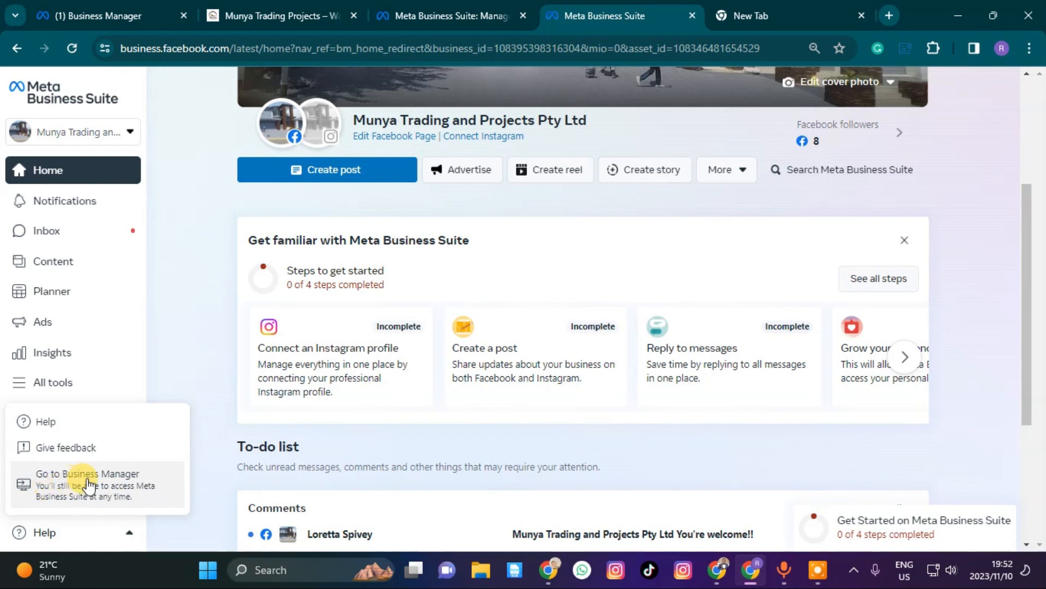
left_click(130, 487)
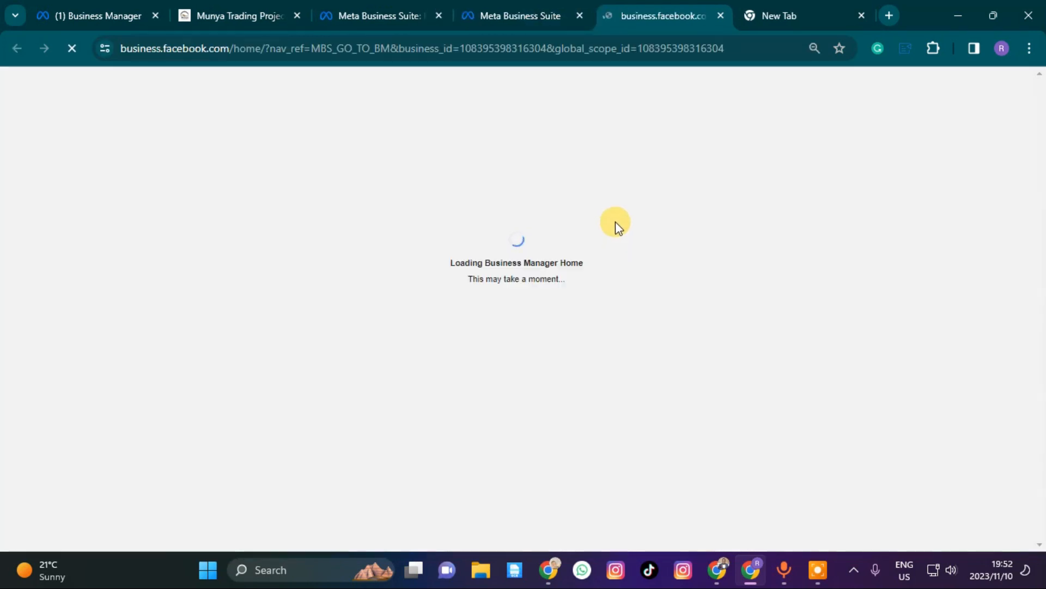
left_click(537, 13)
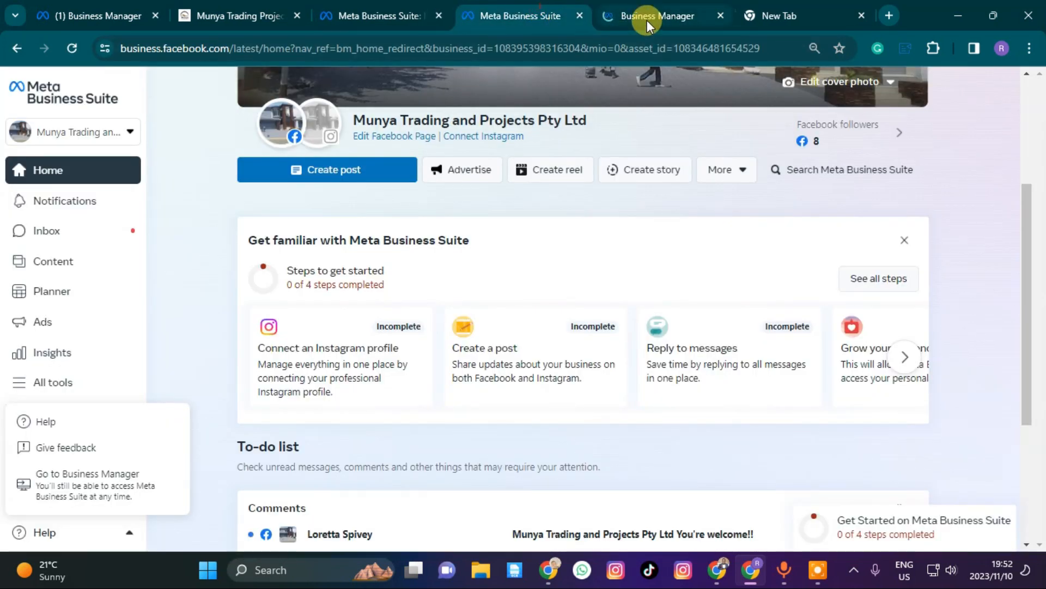
left_click(577, 15)
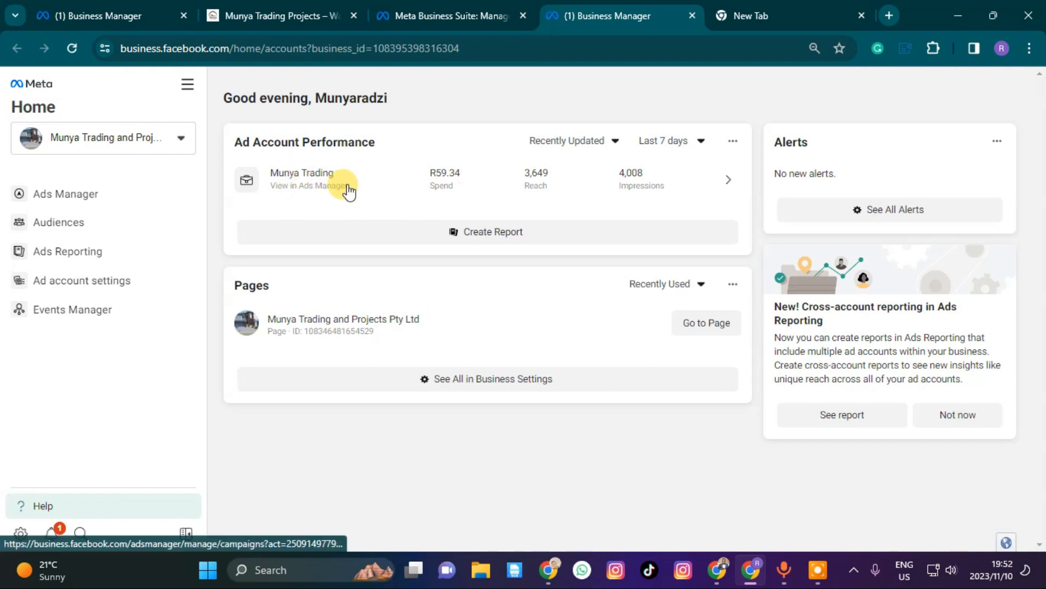
- Open the Munya Trading ad account in Ads Manager from the Business Manager home page and view its campaigns table
left_click(302, 174)
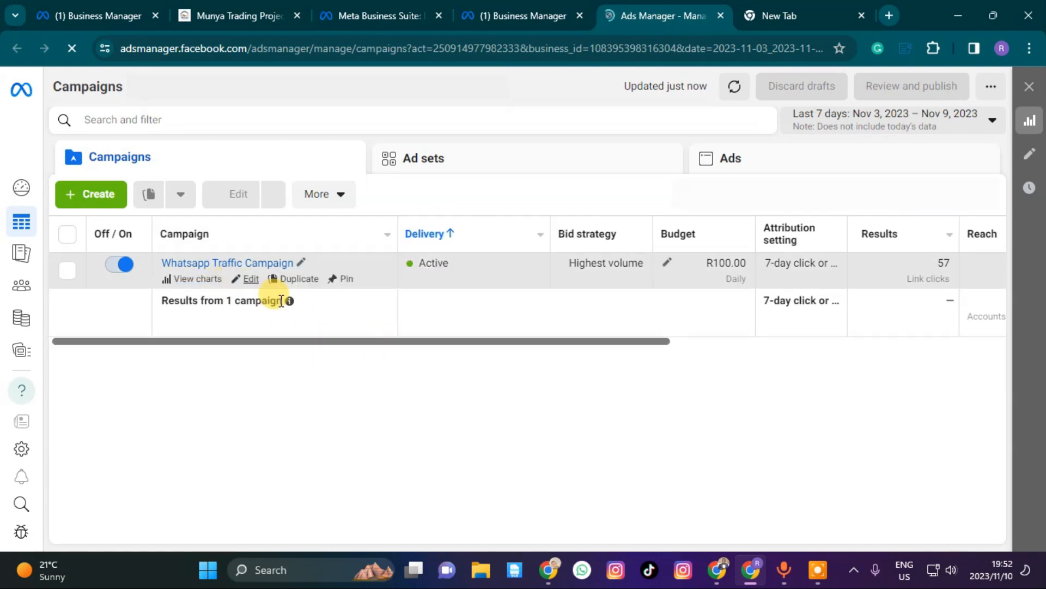
left_click_drag(285, 342, 355, 339)
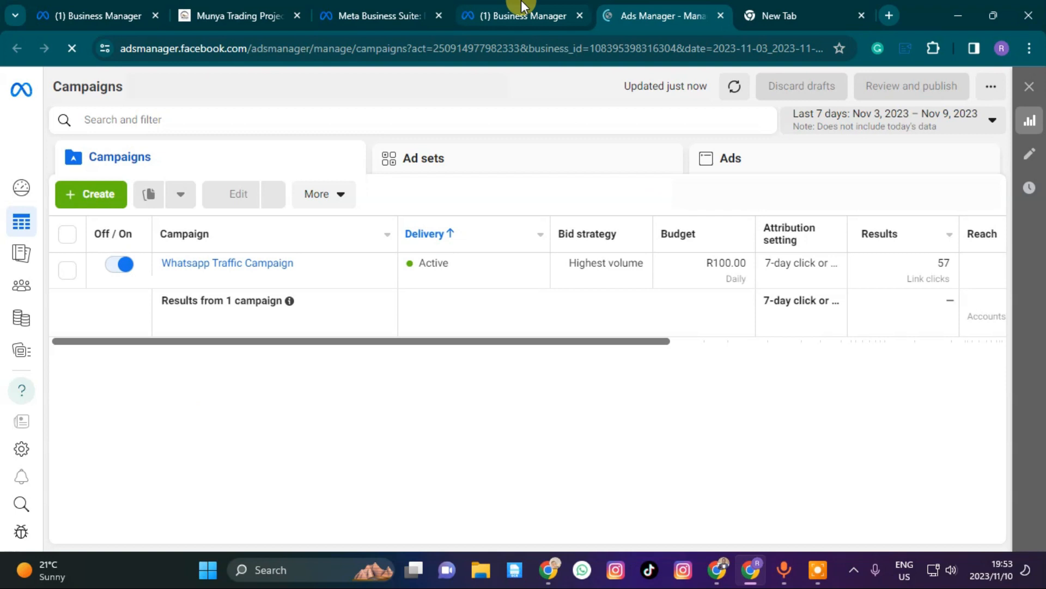
- Reorder the browser tabs so the Munya Trading website follows Ads Manager, and close the Meta Business Suite tab
left_click_drag(207, 13, 660, 15)
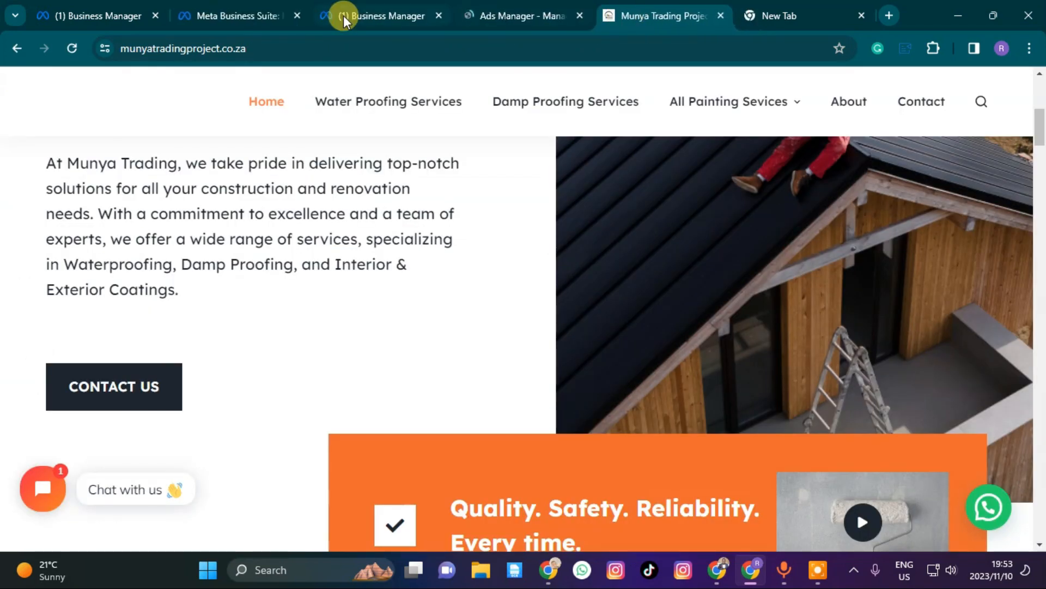
left_click(343, 15)
left_click(234, 15)
left_click(297, 16)
left_click(143, 16)
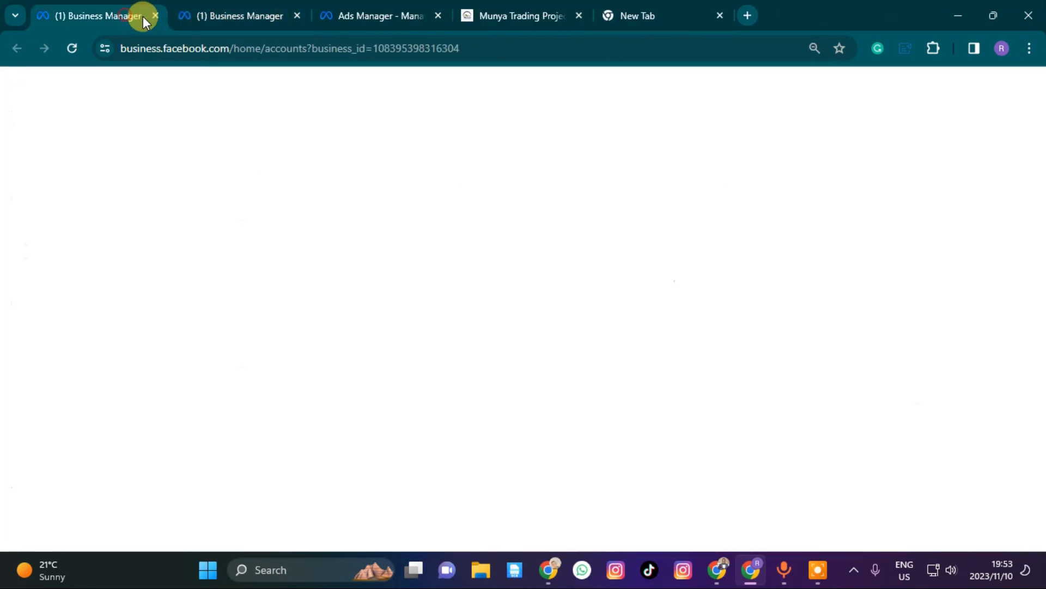
- Check the remaining Meta tabs and close the duplicate Business Manager tab, ending on the Ads Manager campaigns page
left_click(230, 17)
left_click(350, 14)
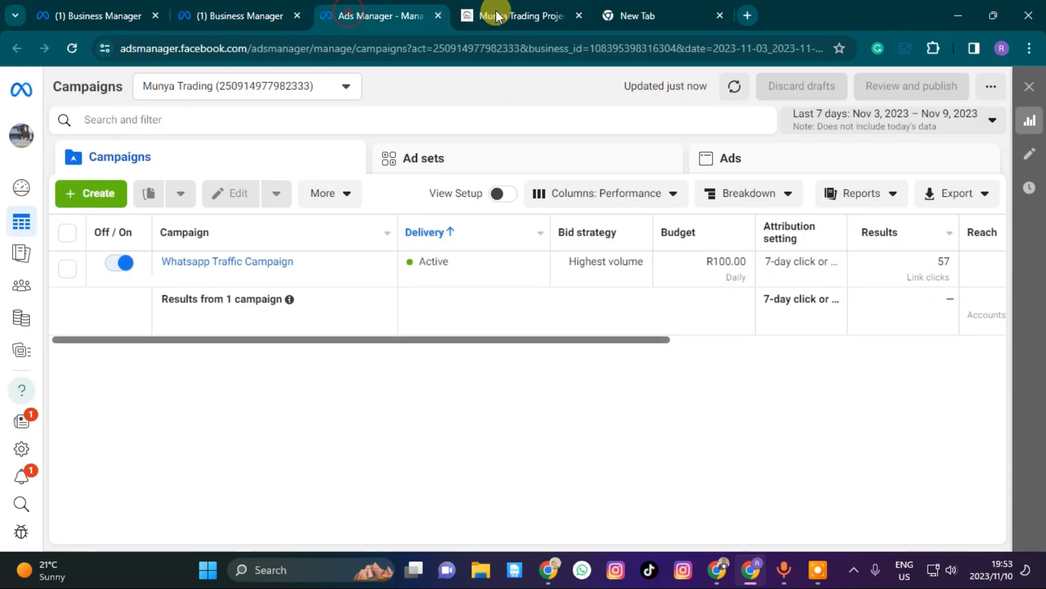
left_click(276, 16)
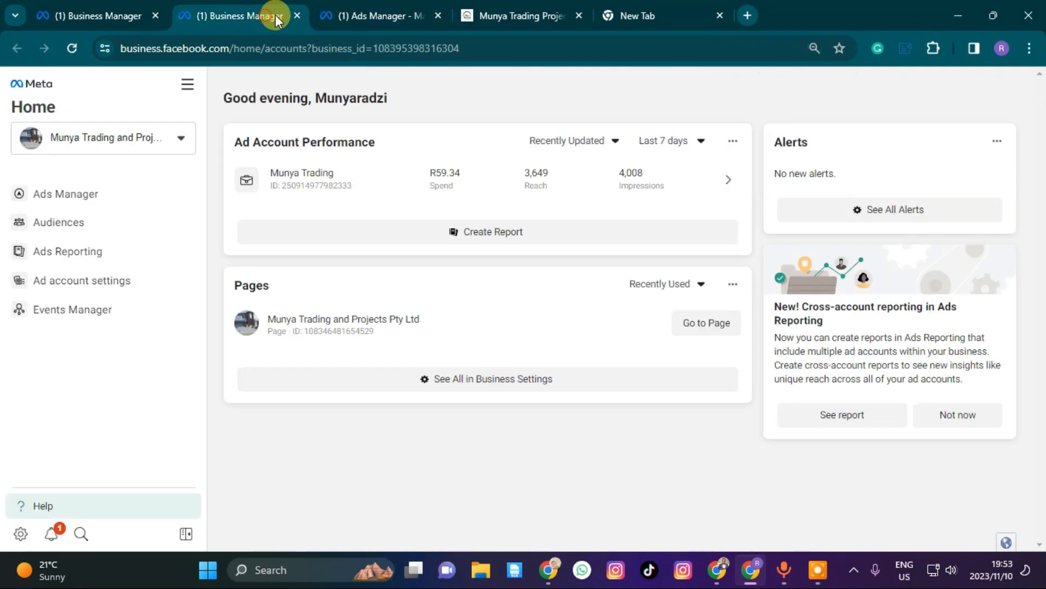
left_click(134, 13)
left_click(155, 16)
left_click(238, 13)
left_click(103, 15)
left_click(240, 13)
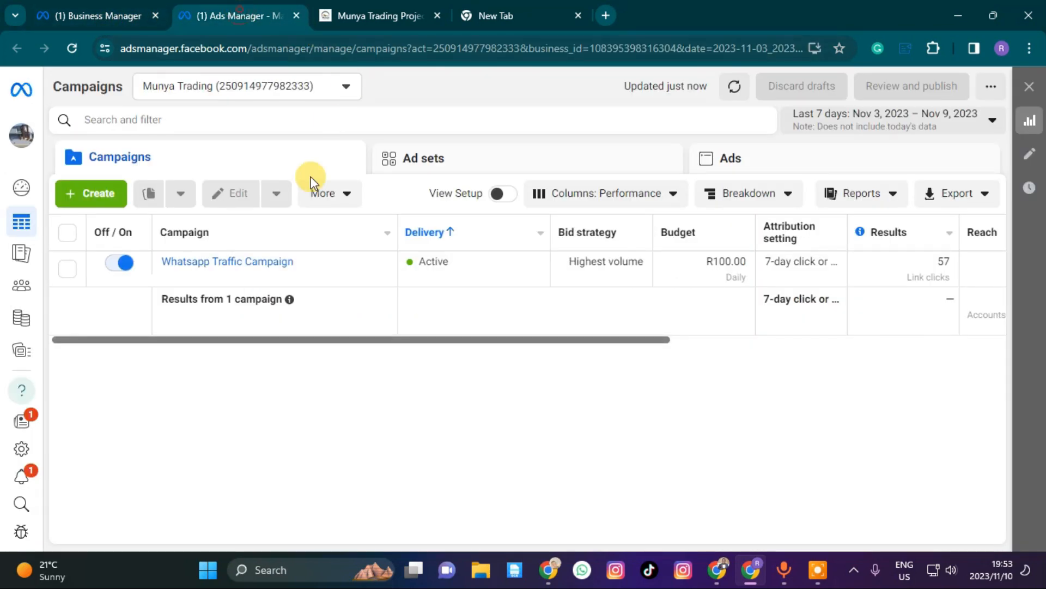
- Switch to the Munya Trading website and look over its home page, service cards and painting services submenu
left_click(497, 19)
scroll(505, 227, "down", 3)
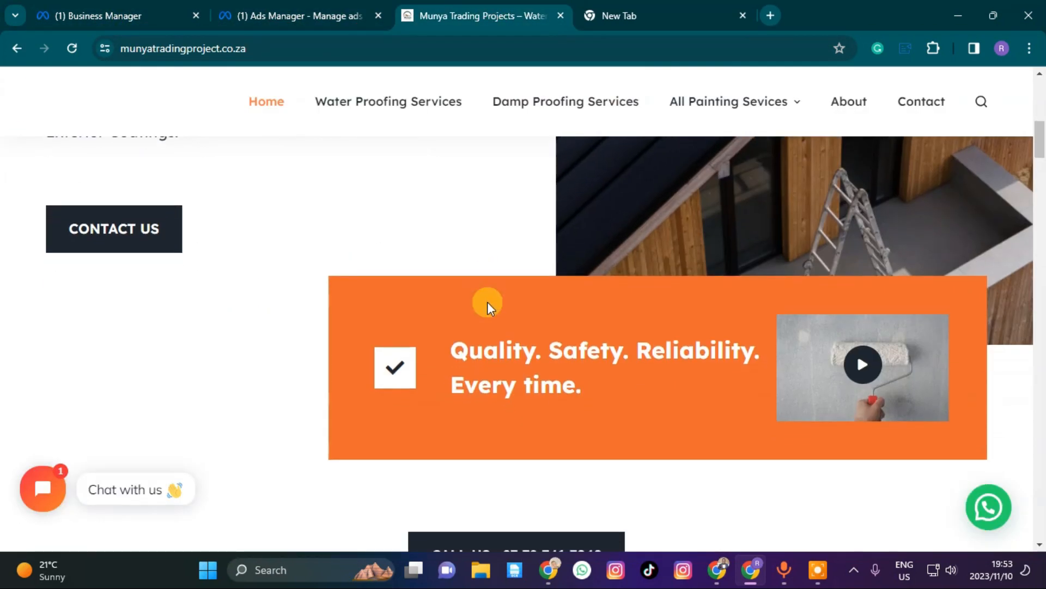
scroll(486, 300, "up", 10)
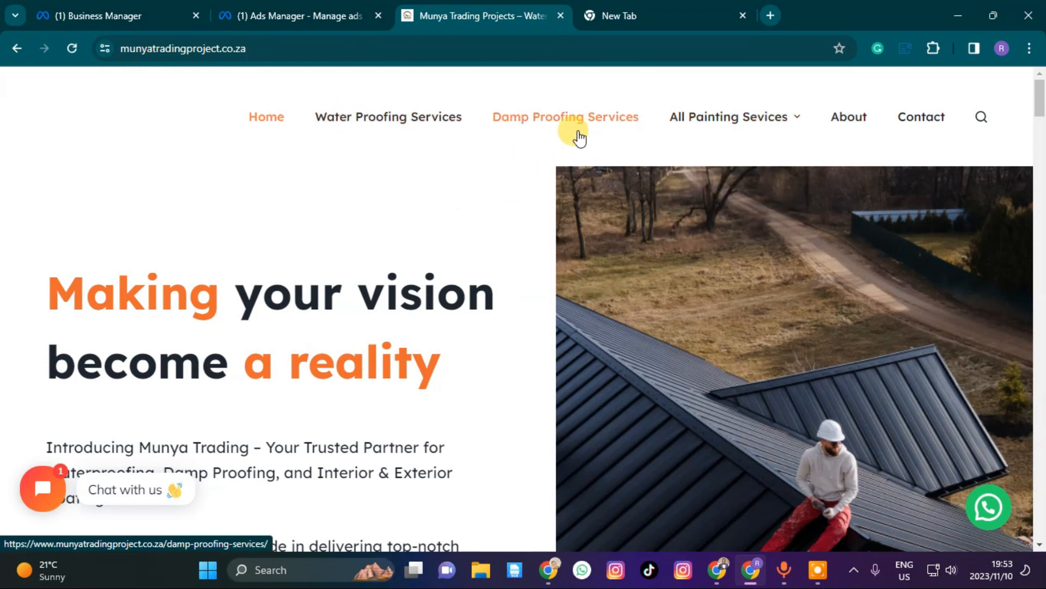
mouse_move(730, 143)
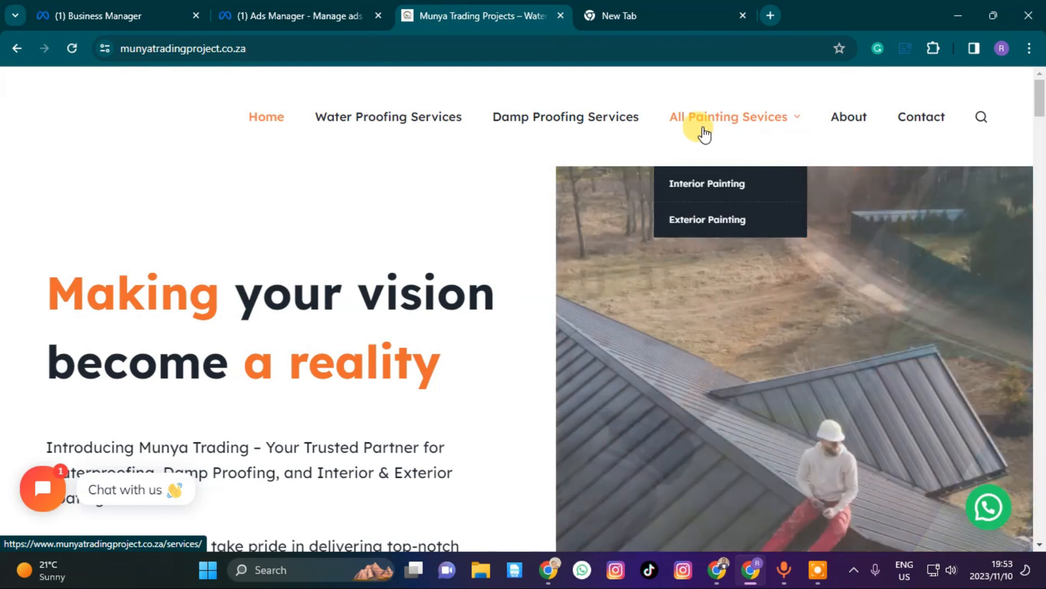
scroll(385, 240, "down", 10)
scroll(392, 291, "down", 3)
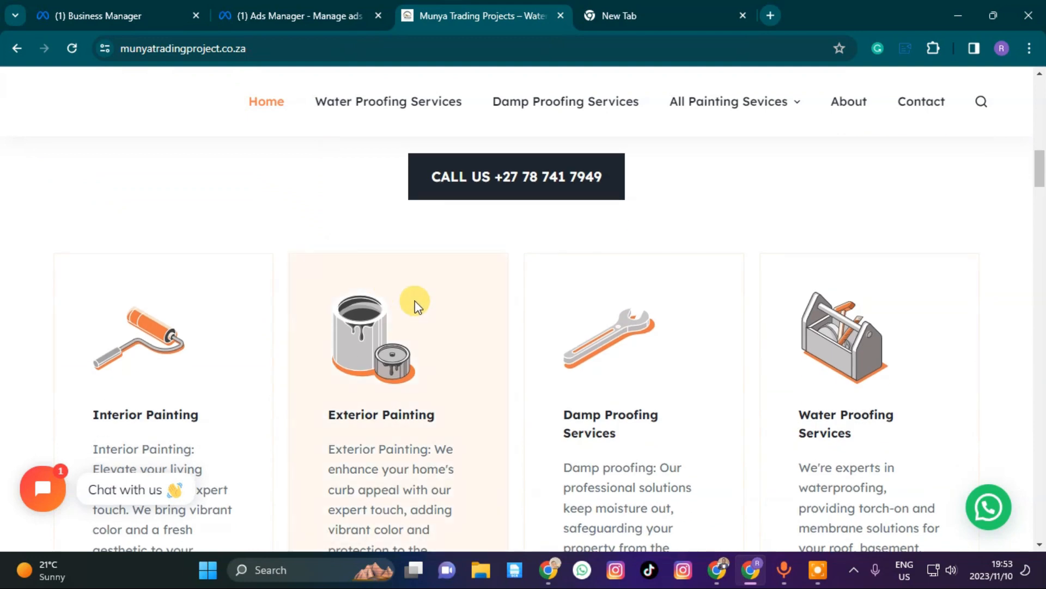
scroll(605, 327, "up", 12)
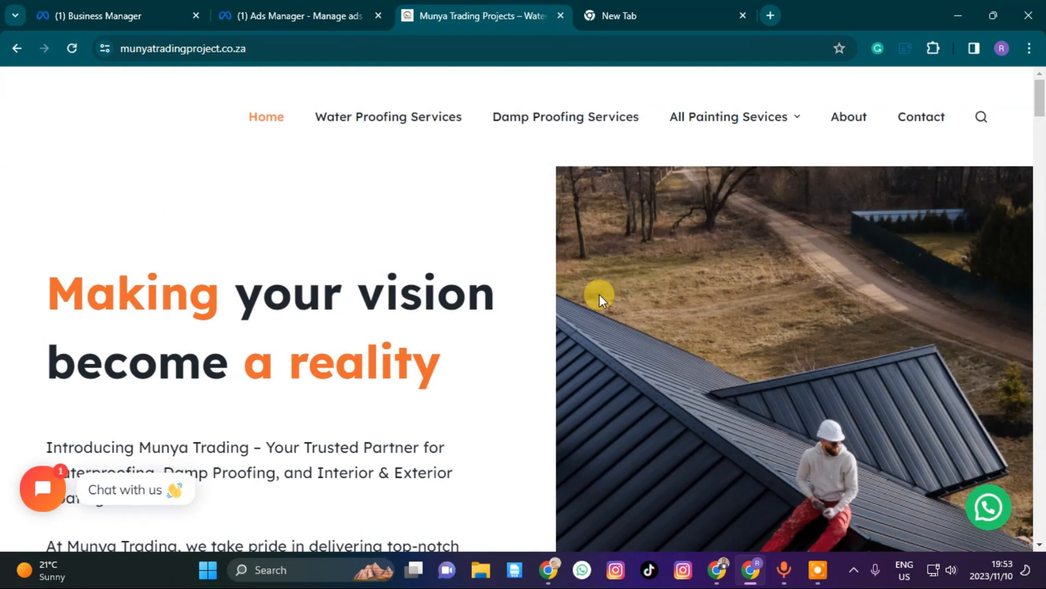
- Open the website's All Painting Services page and look through its content
mouse_move(716, 127)
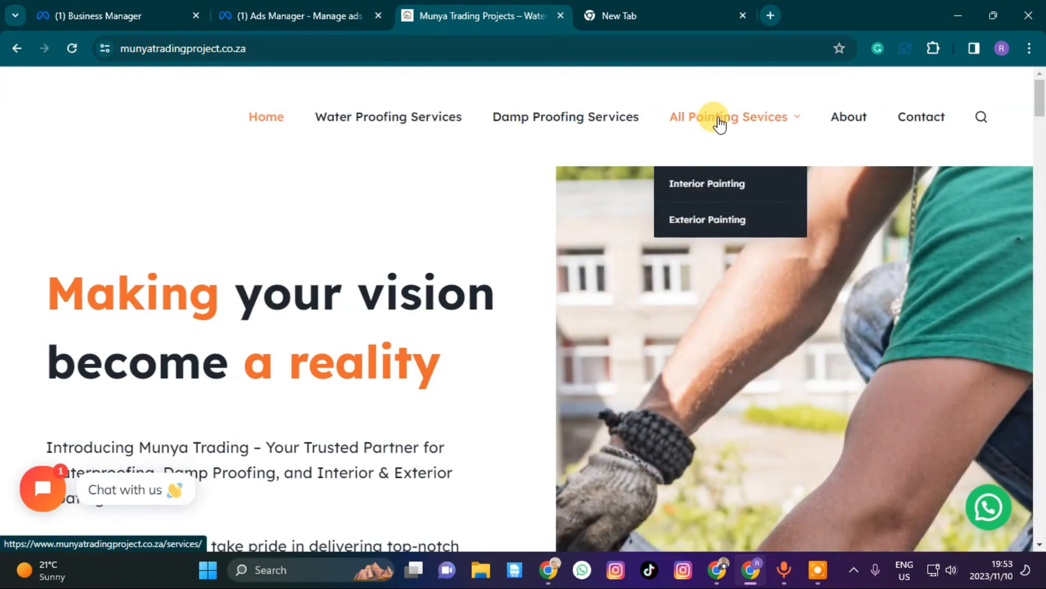
left_click(708, 124)
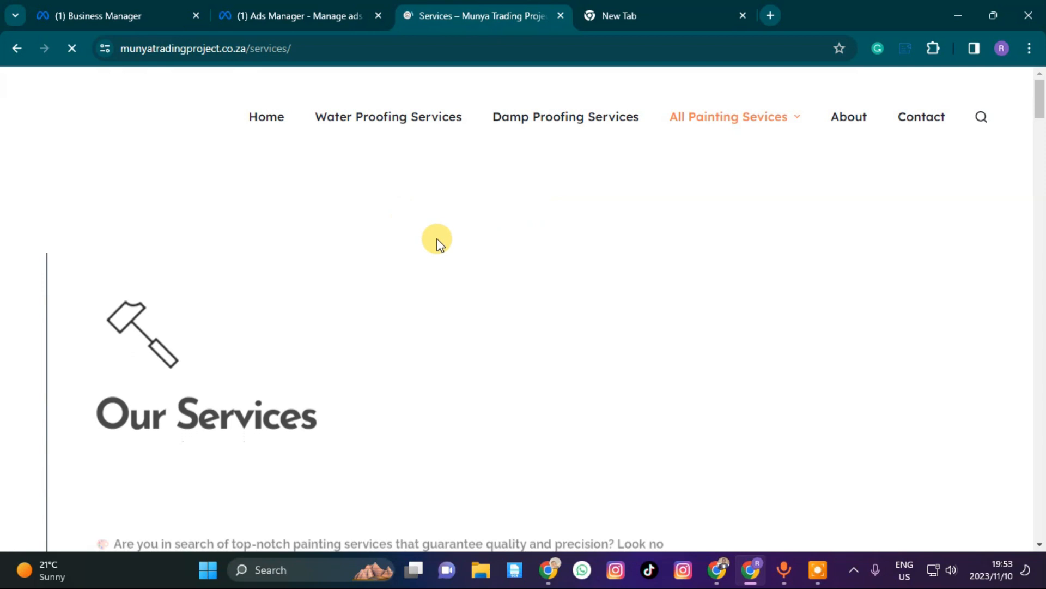
scroll(435, 238, "down", 9)
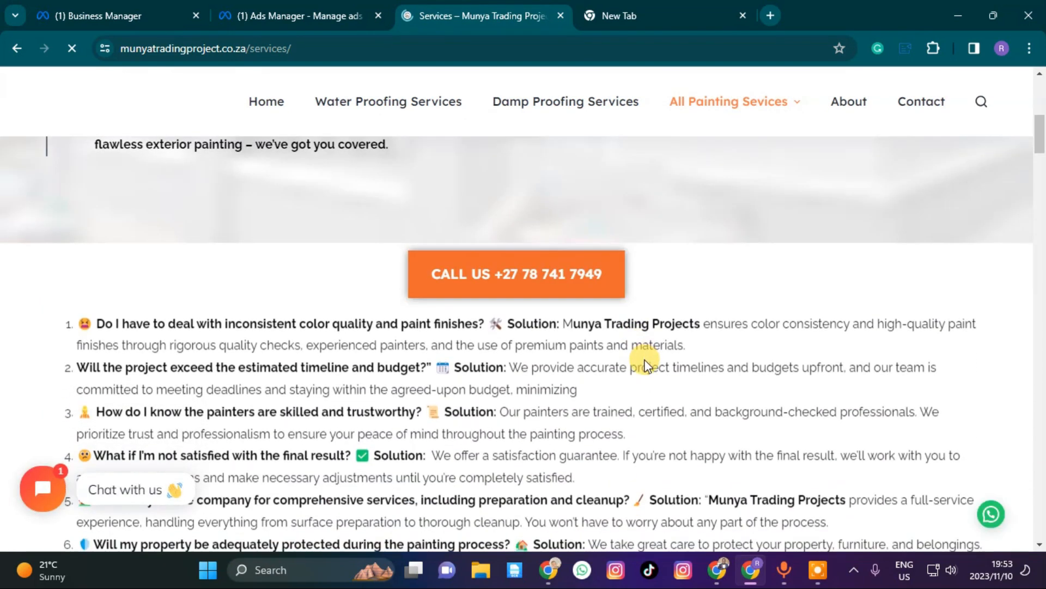
scroll(641, 367, "up", 8)
- Return to Ads Manager, view the objectives offered for a new campaign, and close the dialog without creating one
left_click(327, 15)
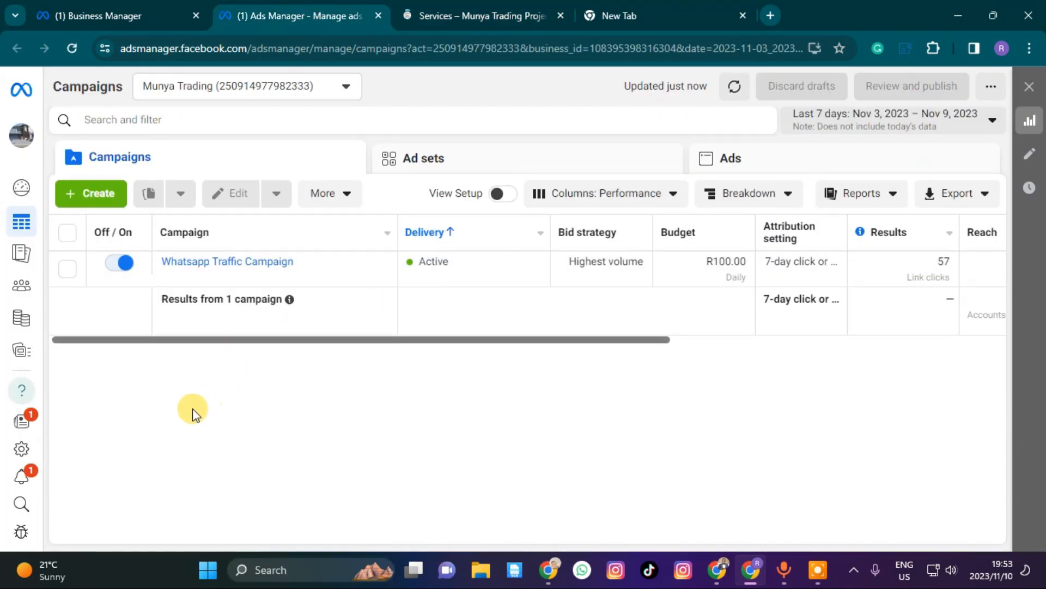
left_click(91, 197)
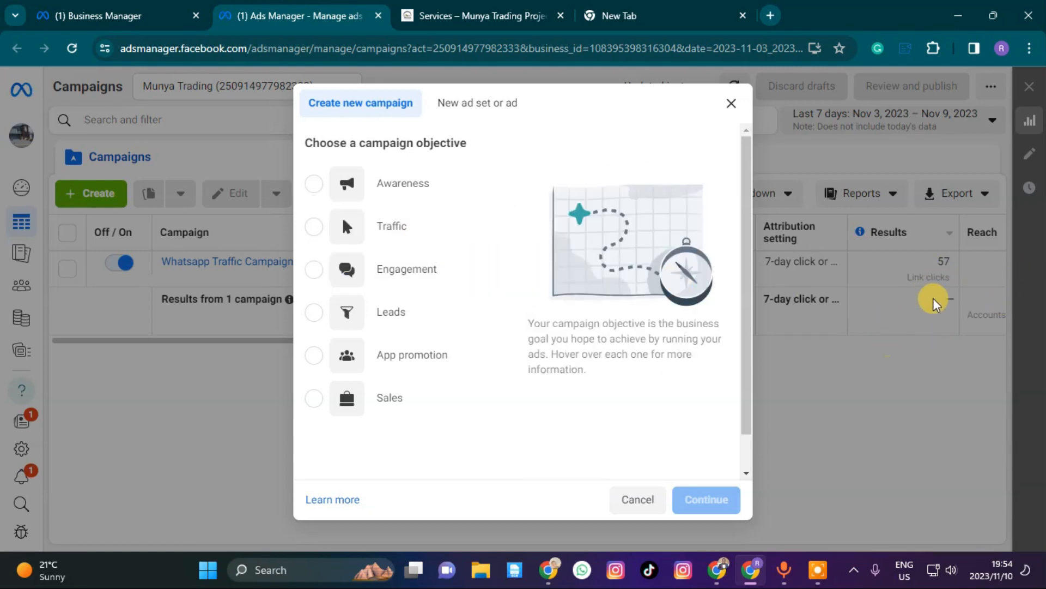
left_click(730, 103)
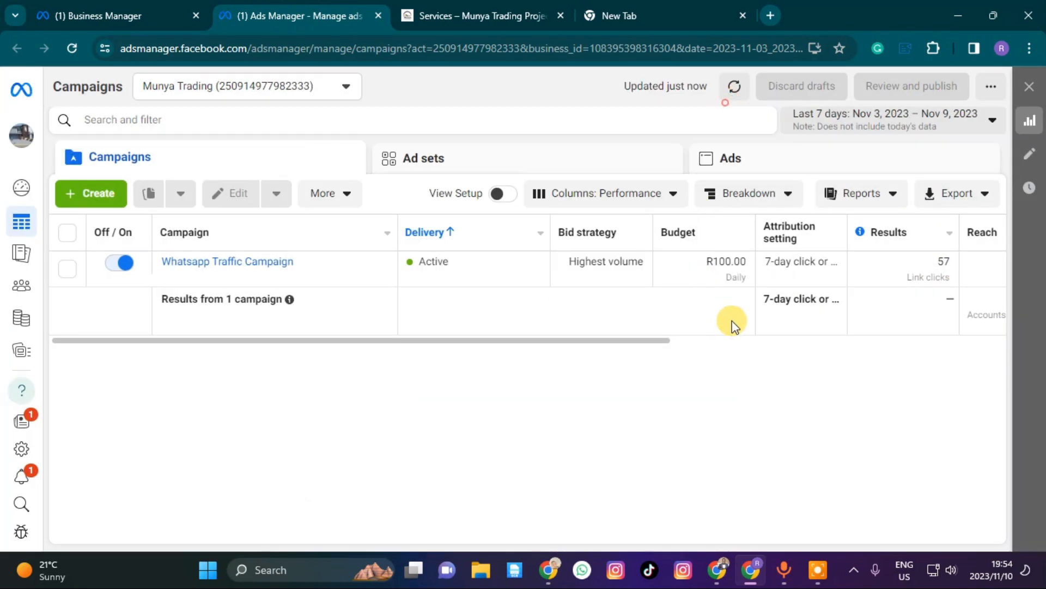
- Examine the WhatsApp traffic campaign's results, reach, impressions, cost per result and amount spent in the campaigns table
left_click_drag(616, 340, 763, 343)
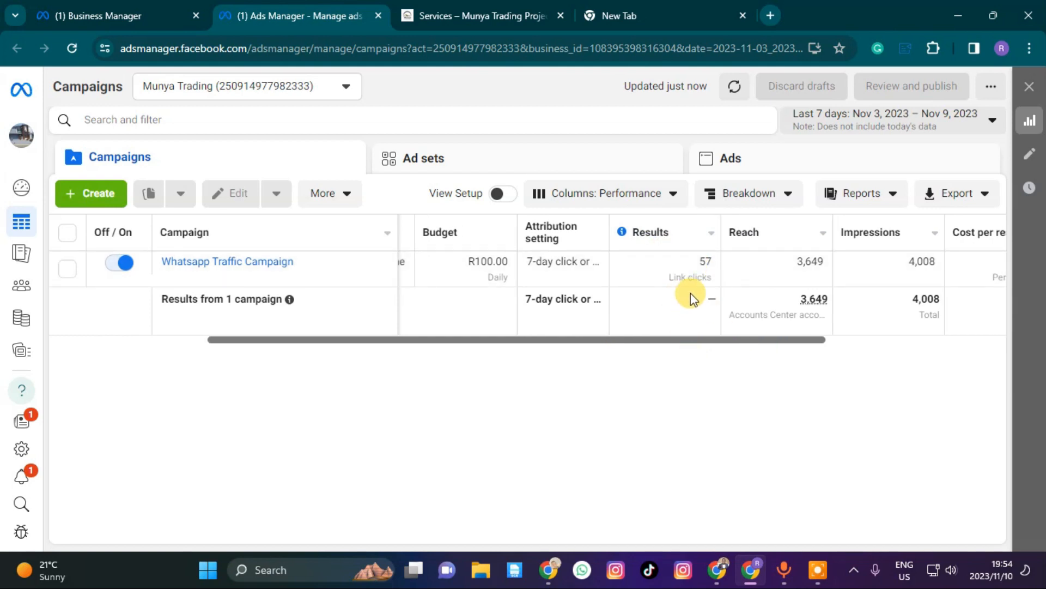
left_click_drag(690, 339, 834, 330)
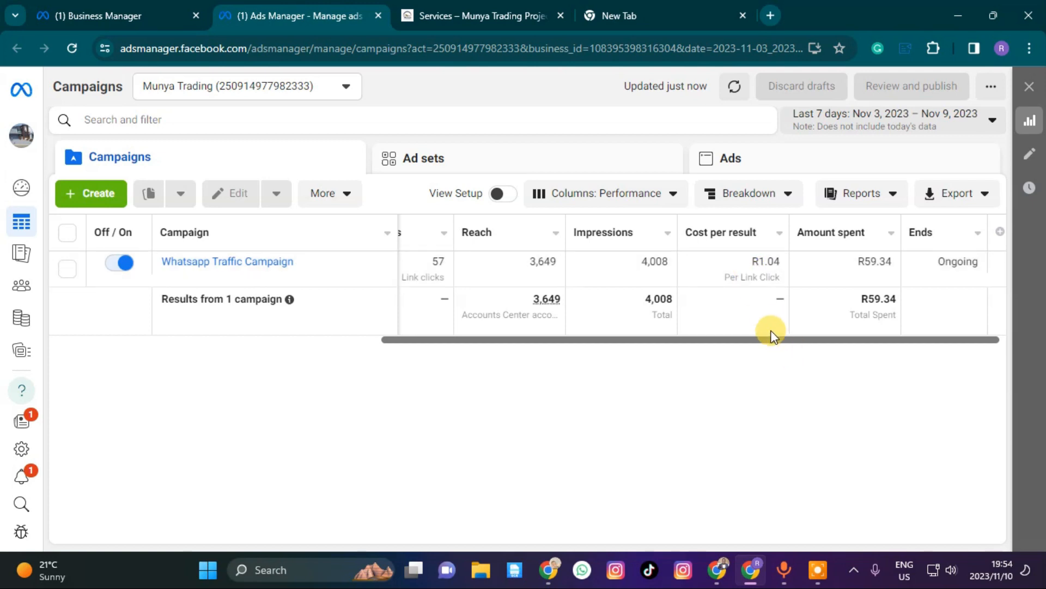
left_click_drag(768, 339, 727, 341)
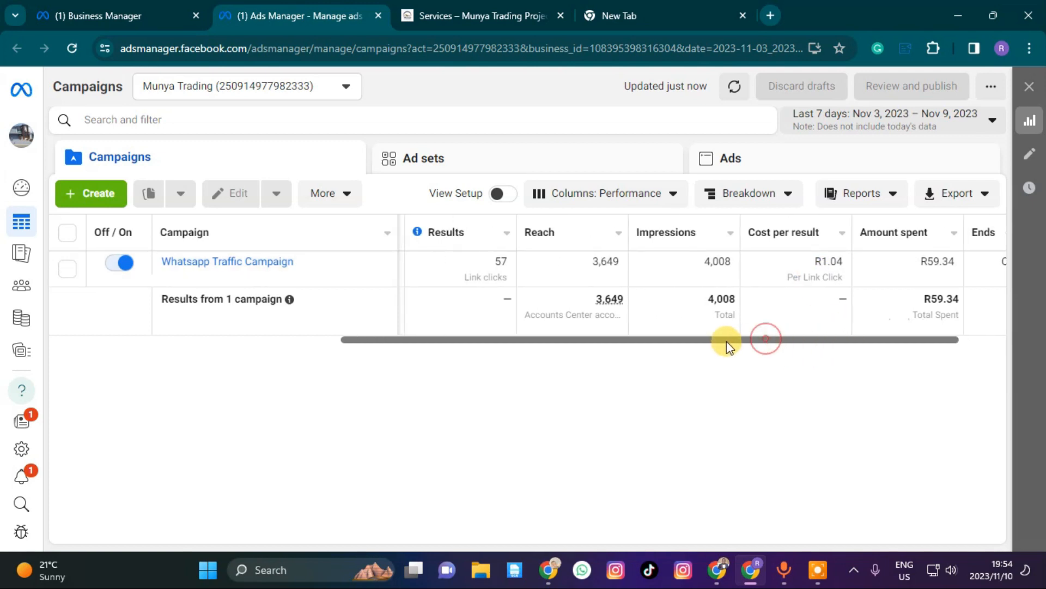
- Search Google in a new tab for "r1 to dollar" to look up the rand-to-dollar exchange rate
left_click(771, 16)
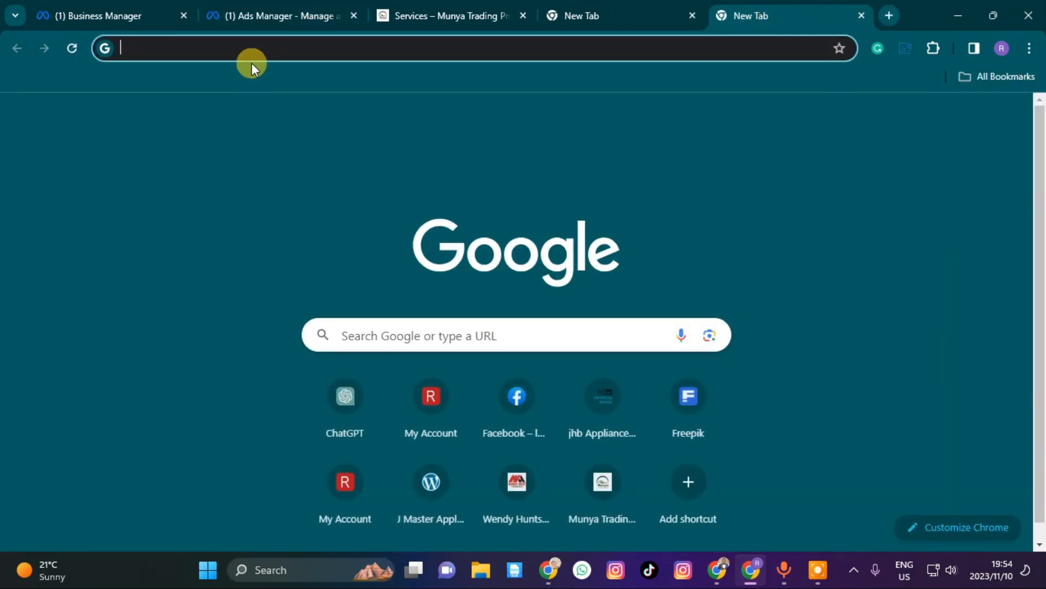
type("r")
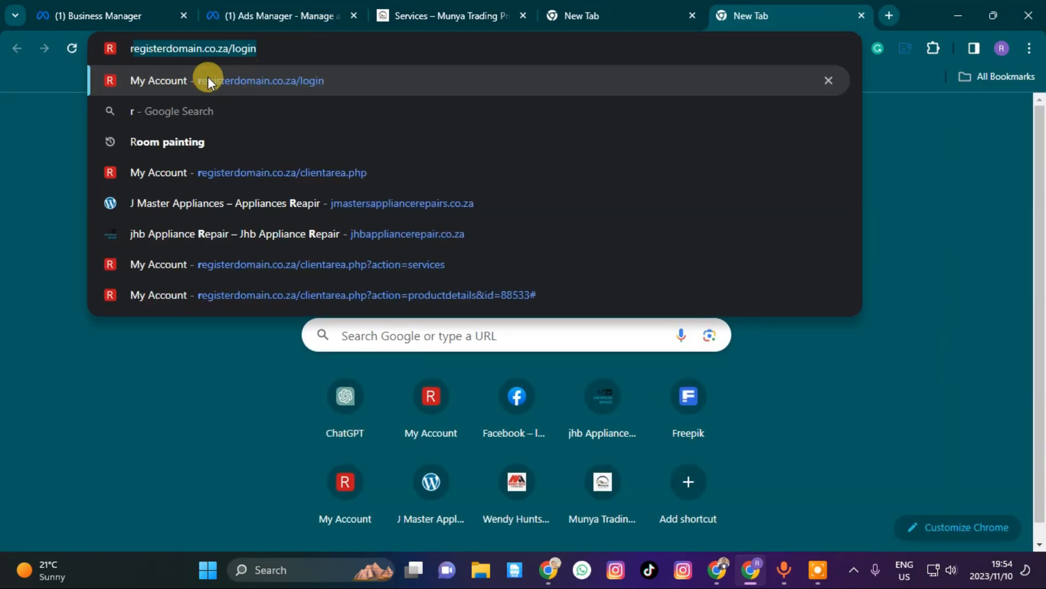
key("BackSpace")
type("1")
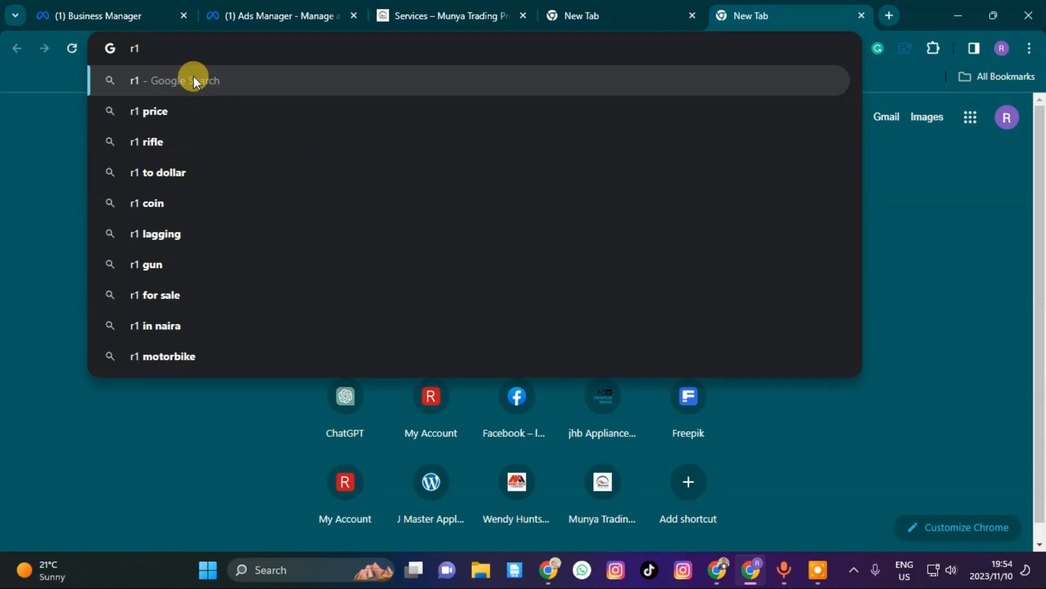
left_click(174, 169)
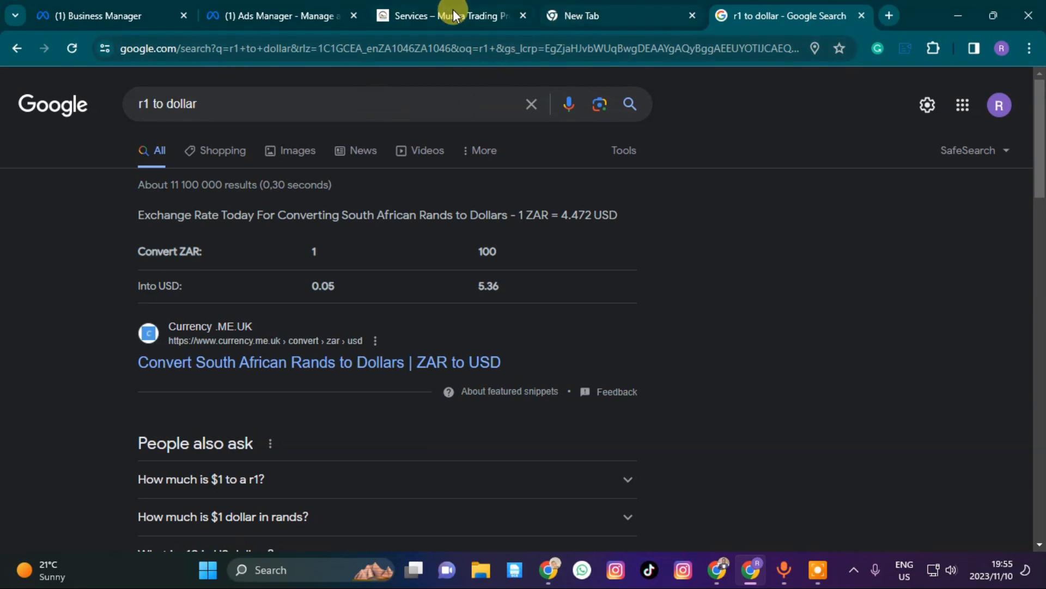
- Return to the Ads Manager campaigns table and create a new campaign with the Traffic objective
left_click(265, 16)
left_click_drag(427, 342, 139, 341)
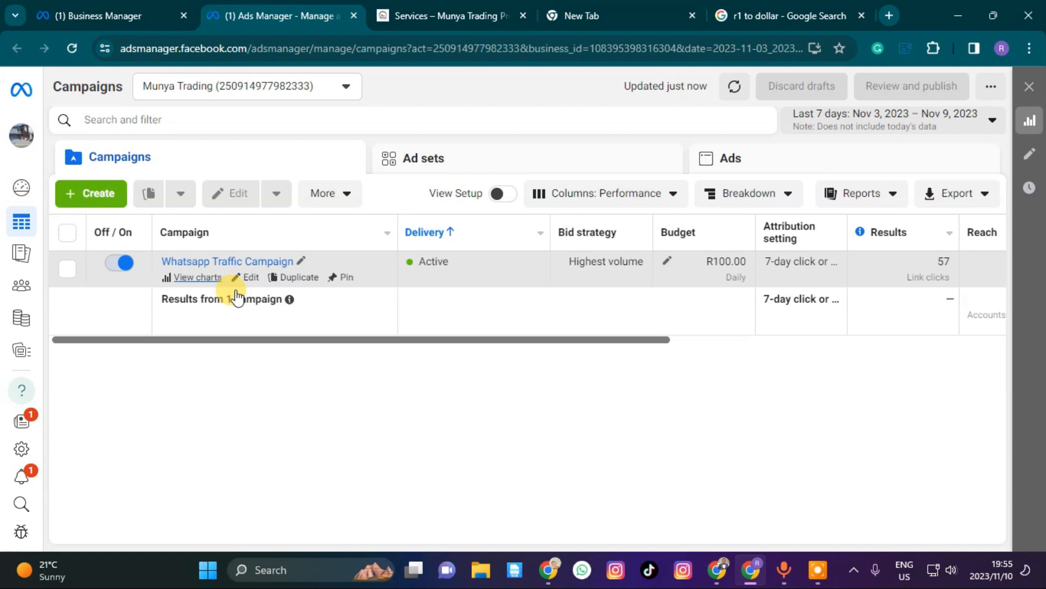
left_click(114, 197)
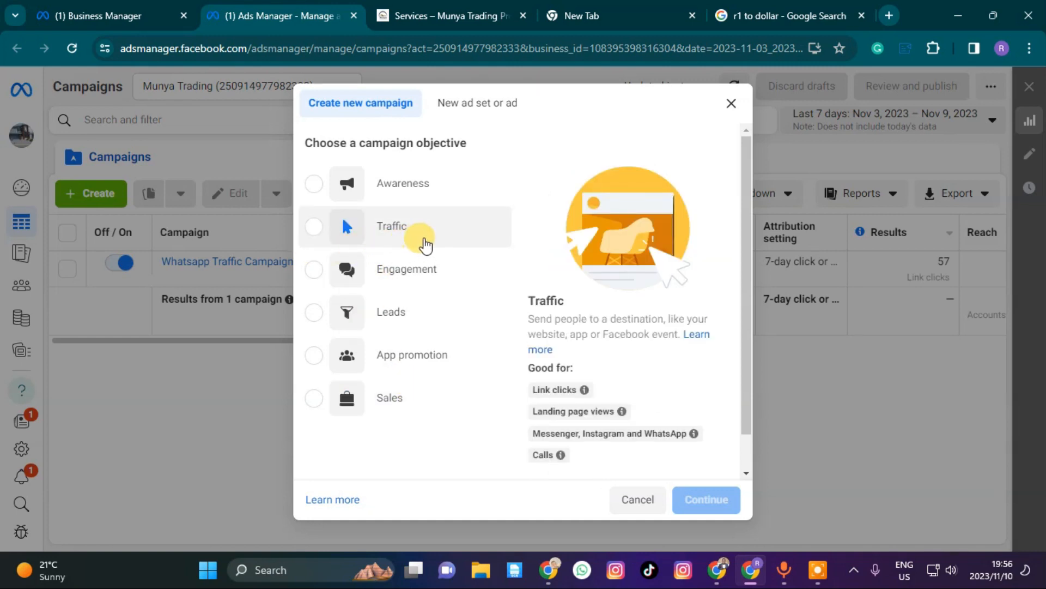
left_click(381, 229)
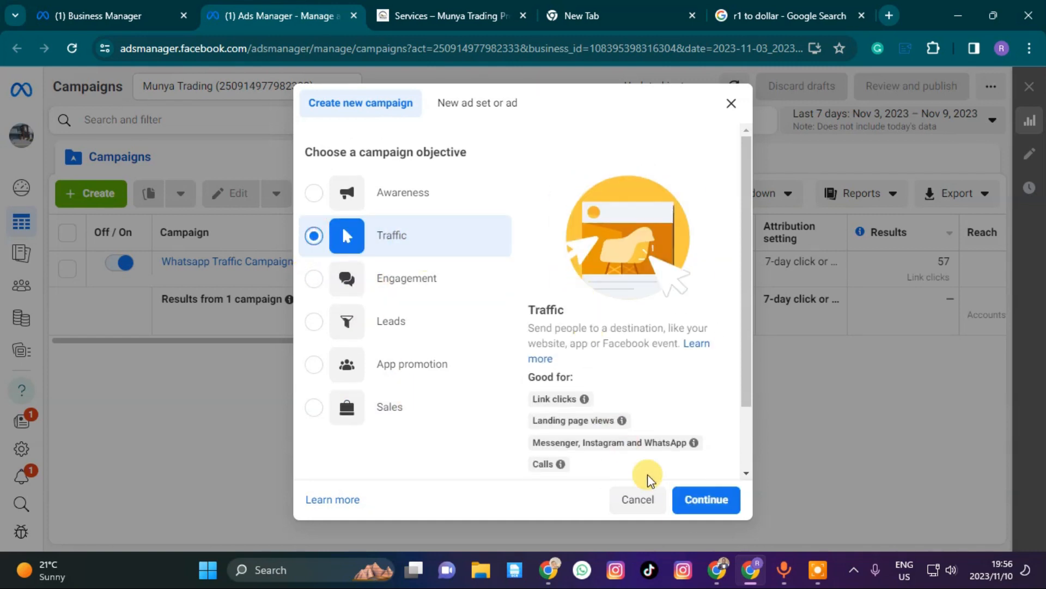
left_click(698, 500)
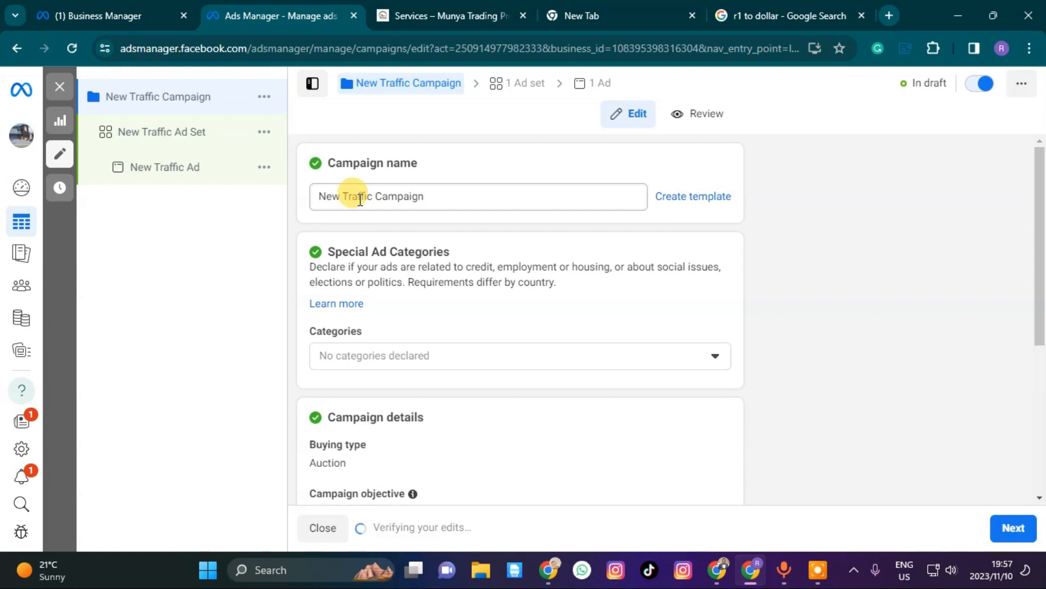
- Rename the new campaign as "Website Traffic Campaign Targeting", correcting the misspelled last word
left_click(341, 199)
key("BackSpace")
key("BackSpace")
key("BackSpace")
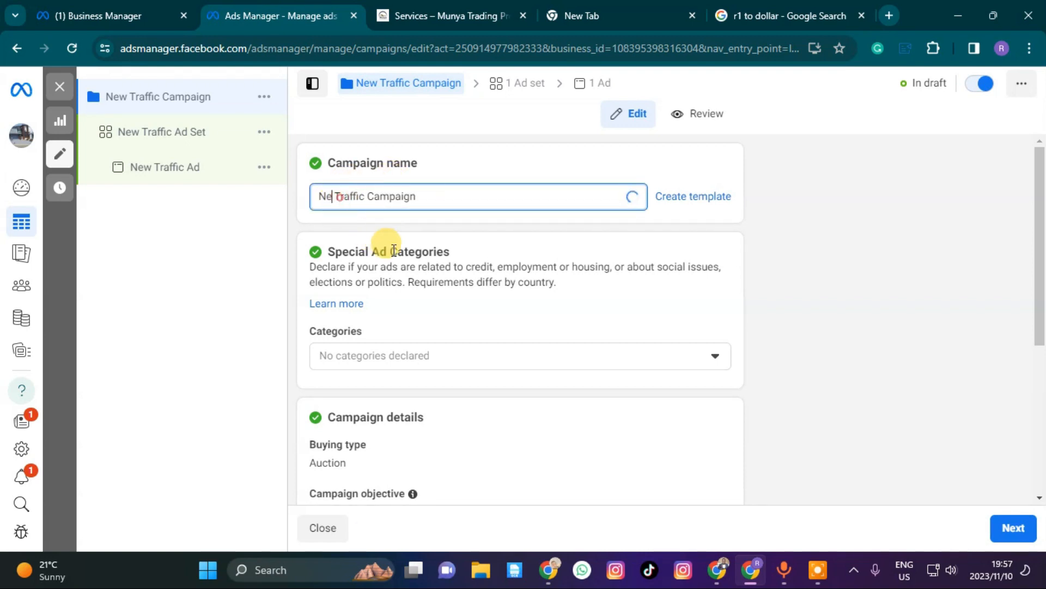
type("Websit")
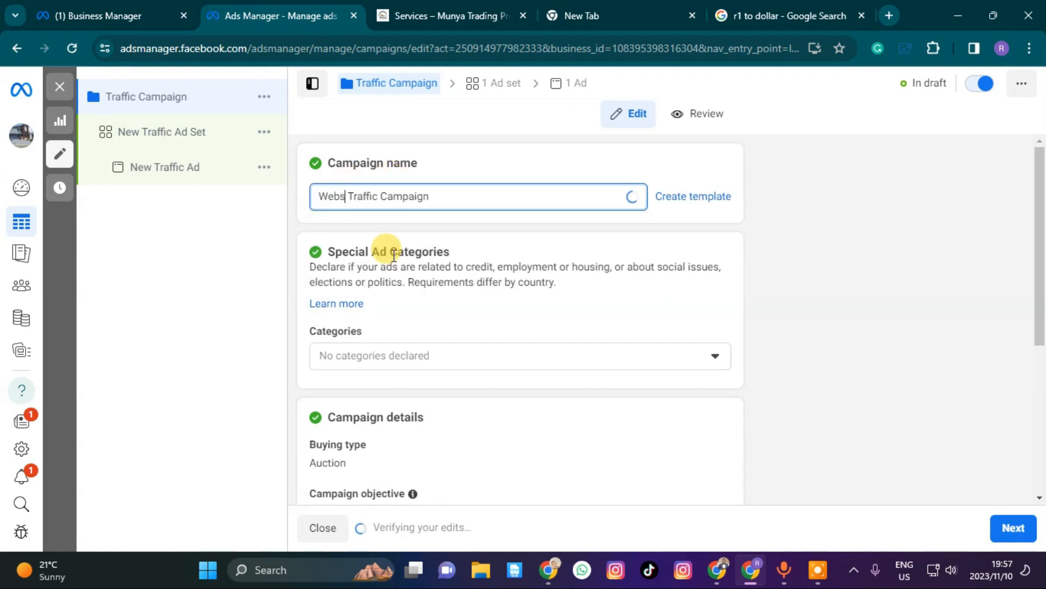
type("e")
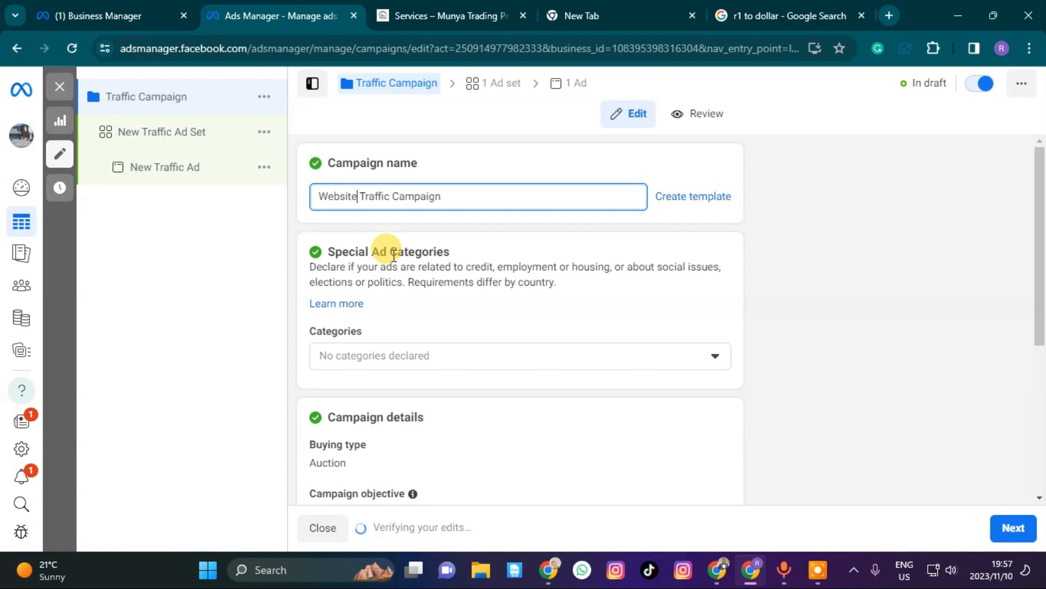
left_click(470, 200)
type("t")
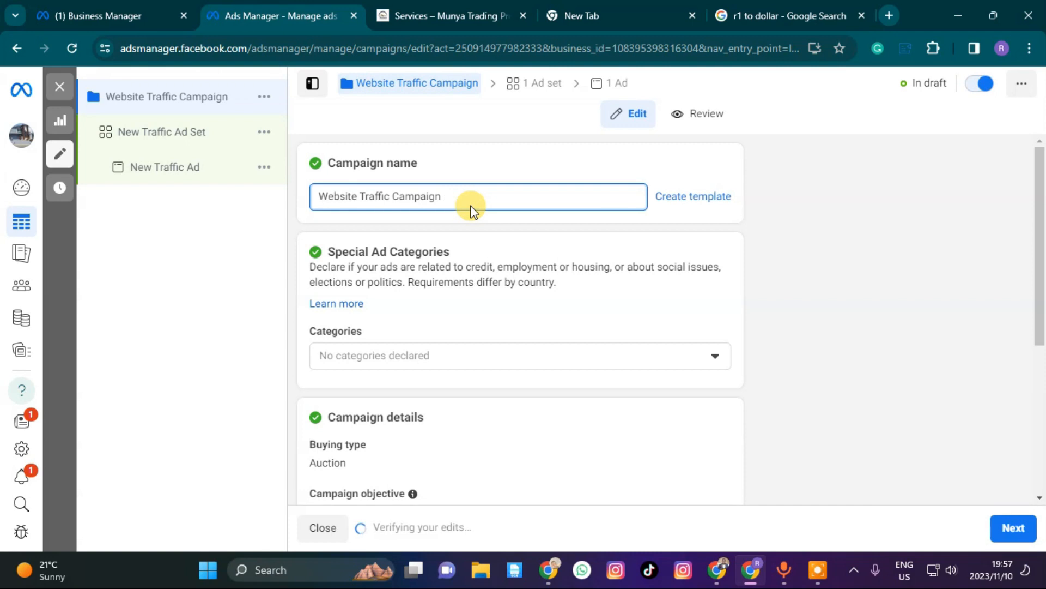
type("ageting")
right_click(467, 201)
left_click(532, 205)
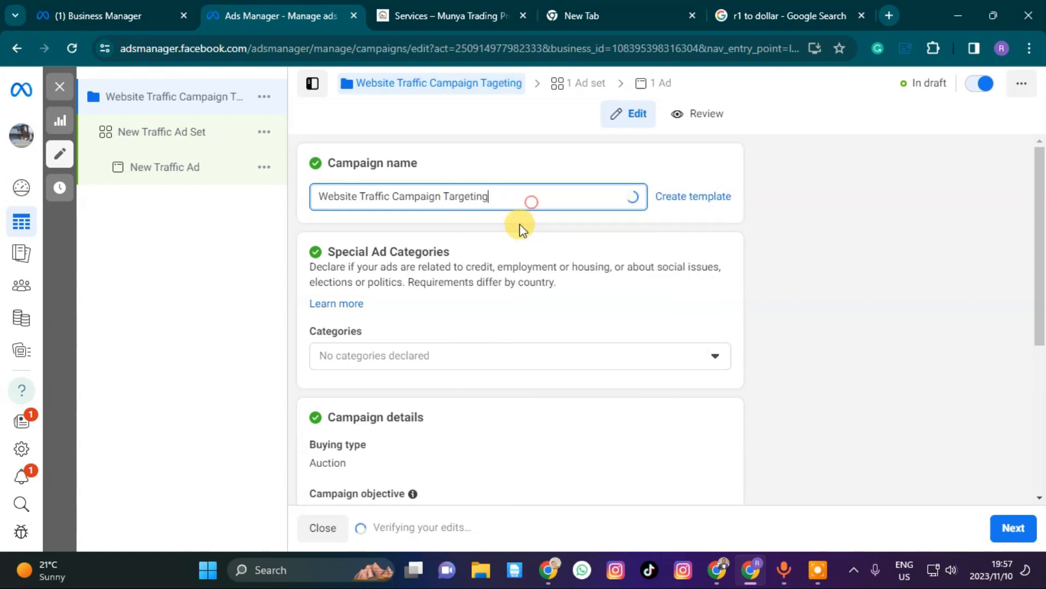
scroll(451, 298, "down", 1)
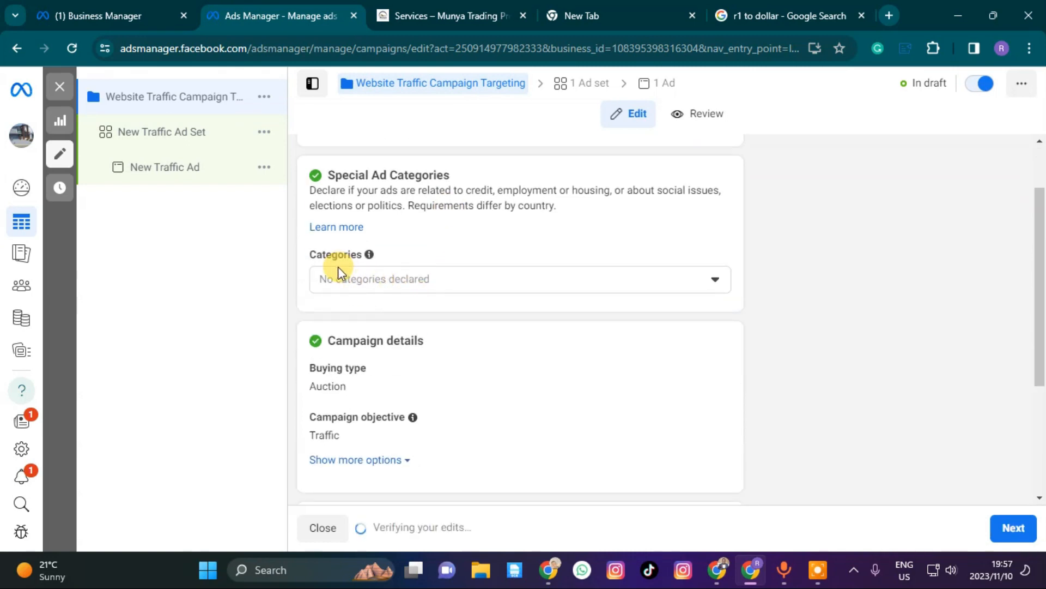
- Declare Housing as the campaign's special ad category and check the country selection, keeping South Africa
left_click(376, 280)
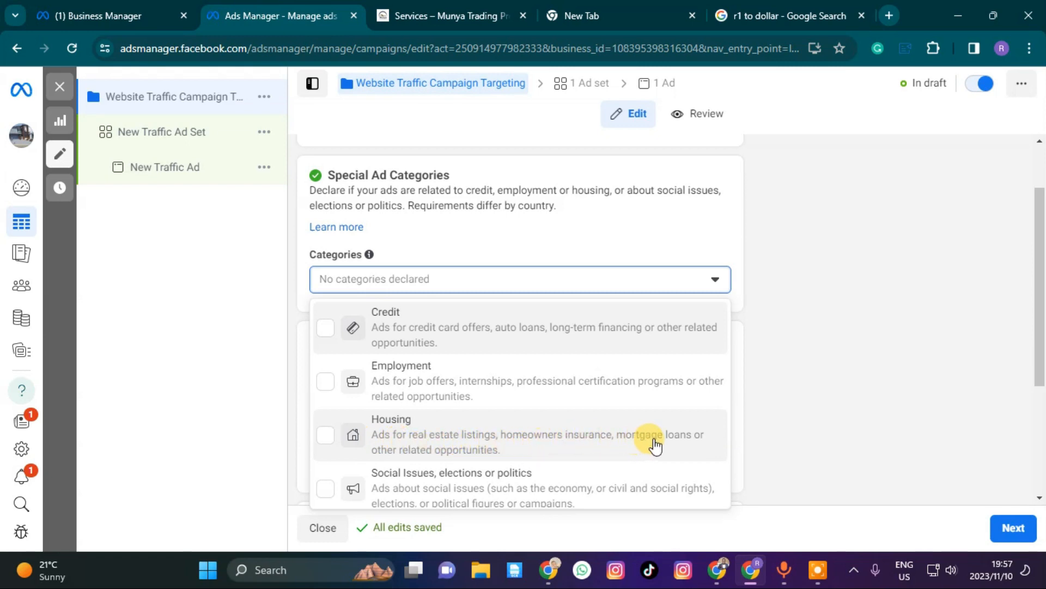
left_click(326, 436)
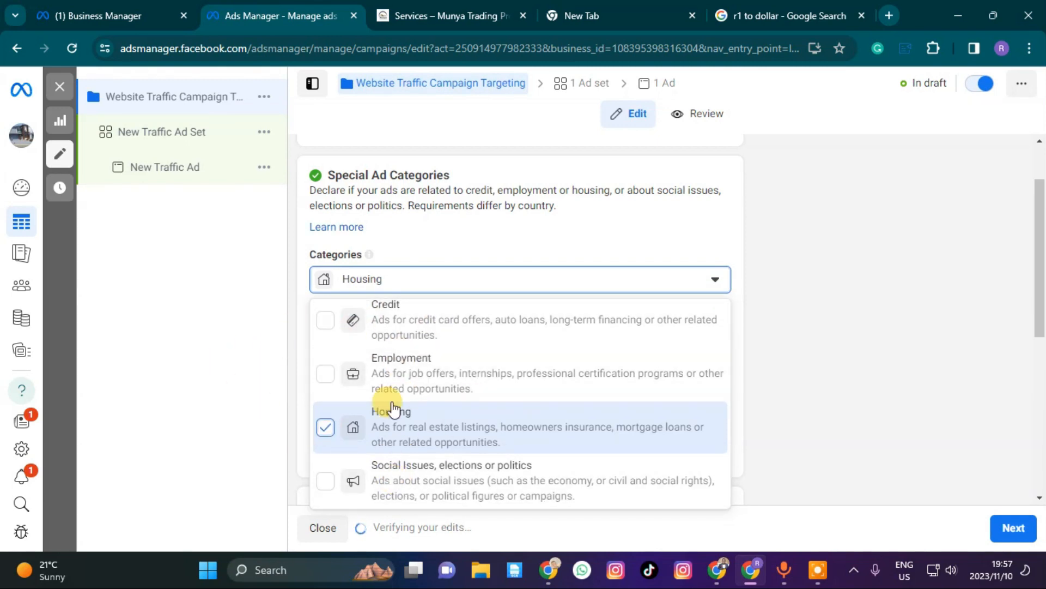
left_click(235, 399)
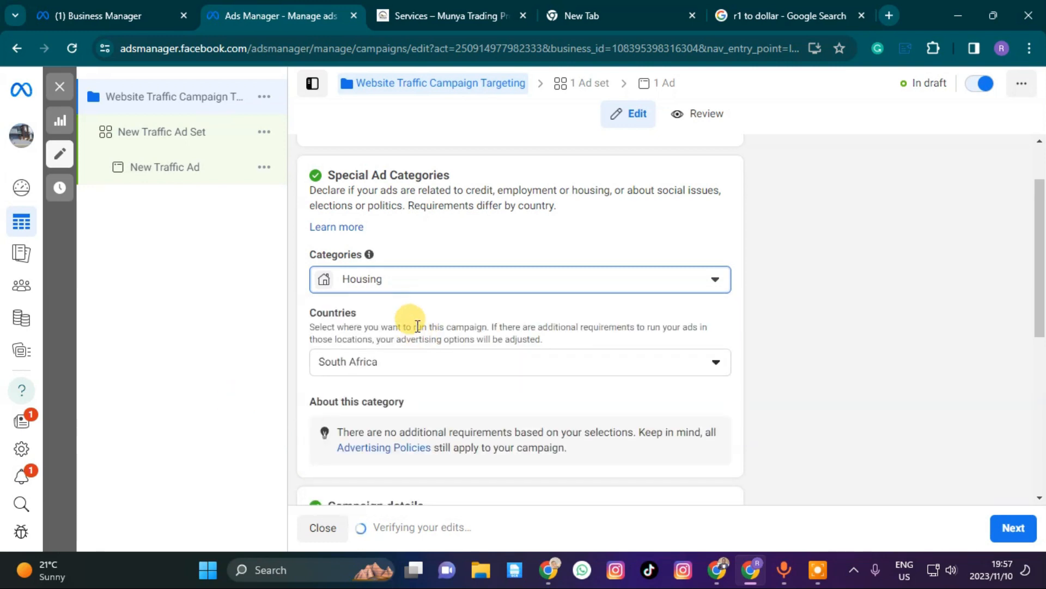
scroll(382, 311, "down", 1)
left_click(411, 294)
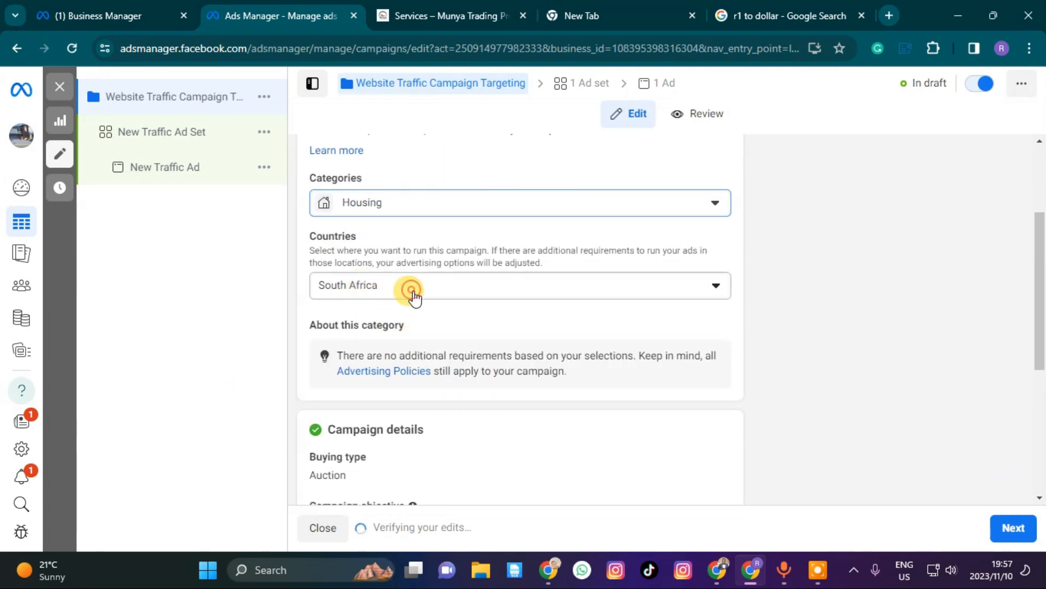
left_click(239, 346)
- Open the buying type in the campaign details for editing and check its options, keeping Auction
scroll(403, 349, "down", 1)
scroll(411, 354, "down", 3)
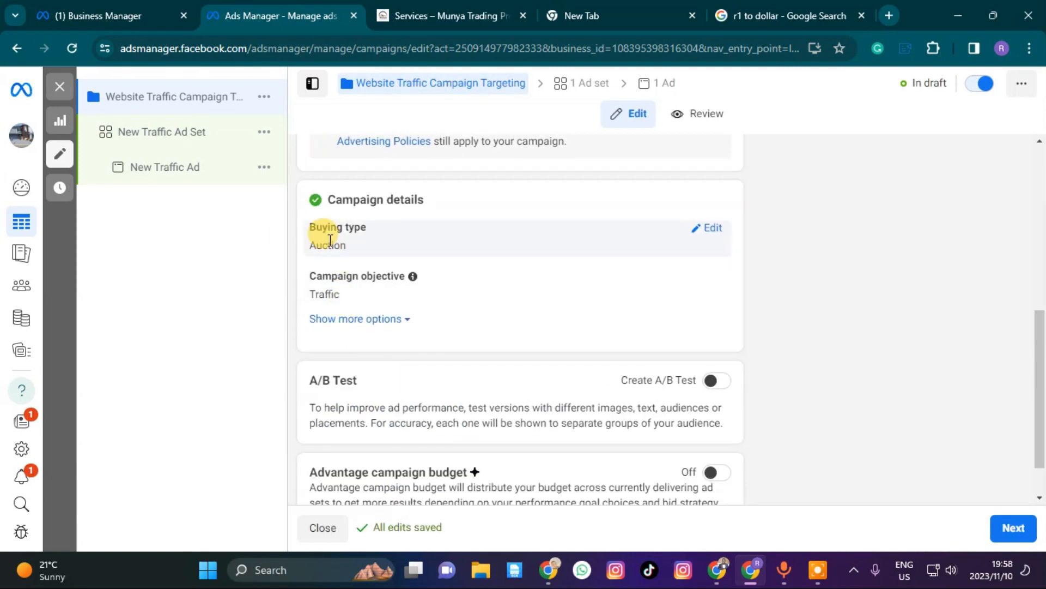
left_click(710, 229)
left_click(386, 263)
left_click(392, 261)
scroll(327, 273, "down", 1)
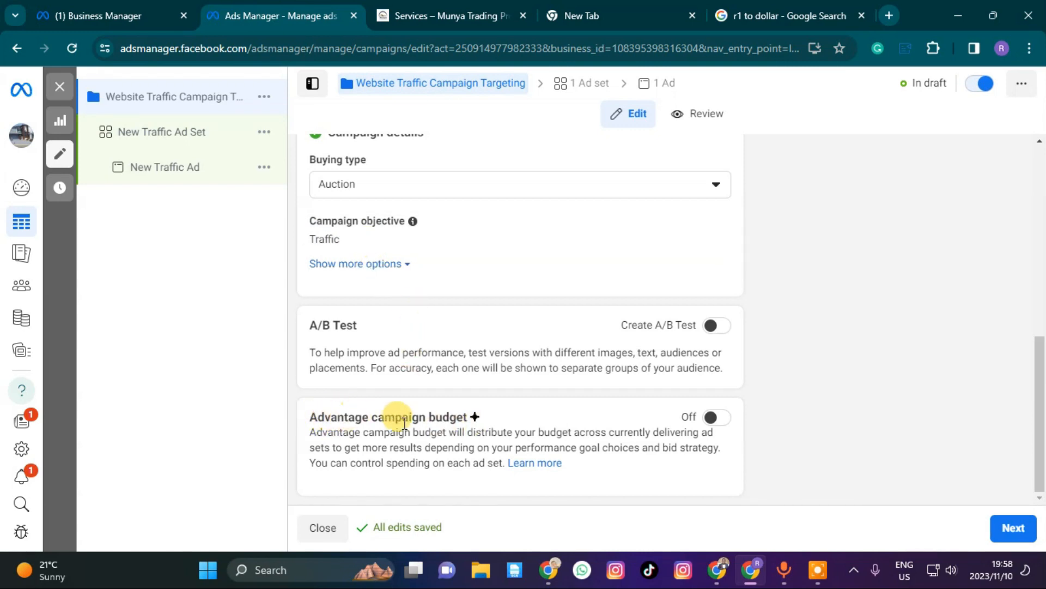
- Turn on Advantage campaign budget and set the daily budget to R100
left_click(718, 419)
scroll(599, 458, "down", 5)
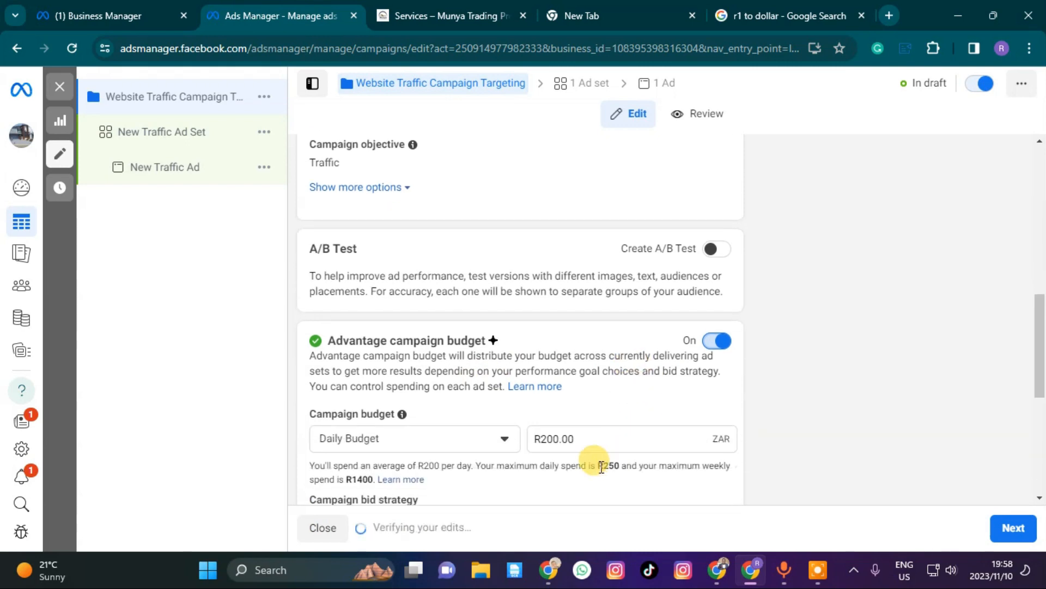
scroll(506, 367, "up", 2)
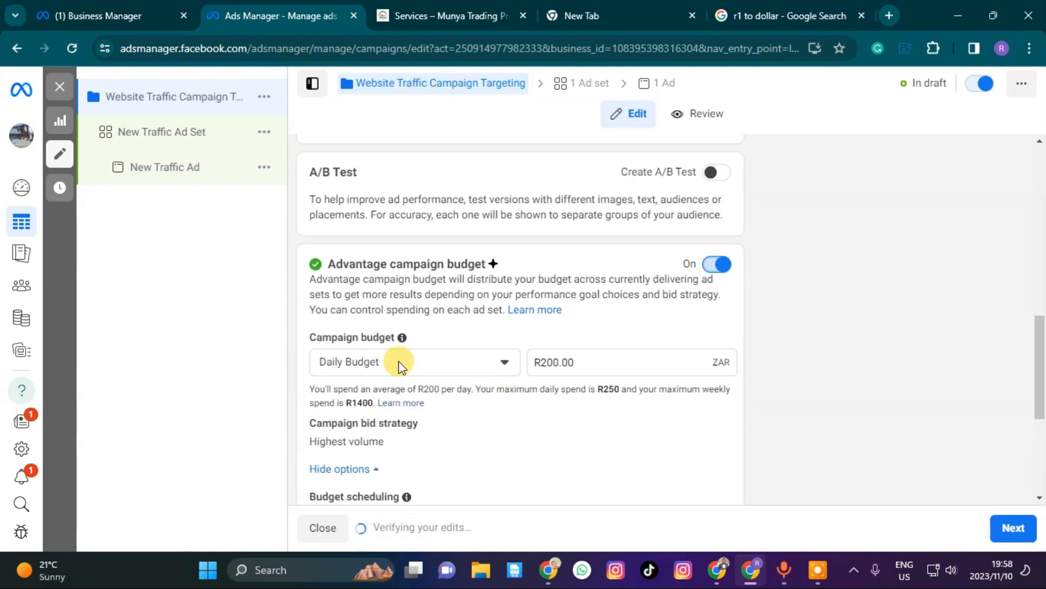
triple_click(590, 362)
key("BackSpace")
type("100")
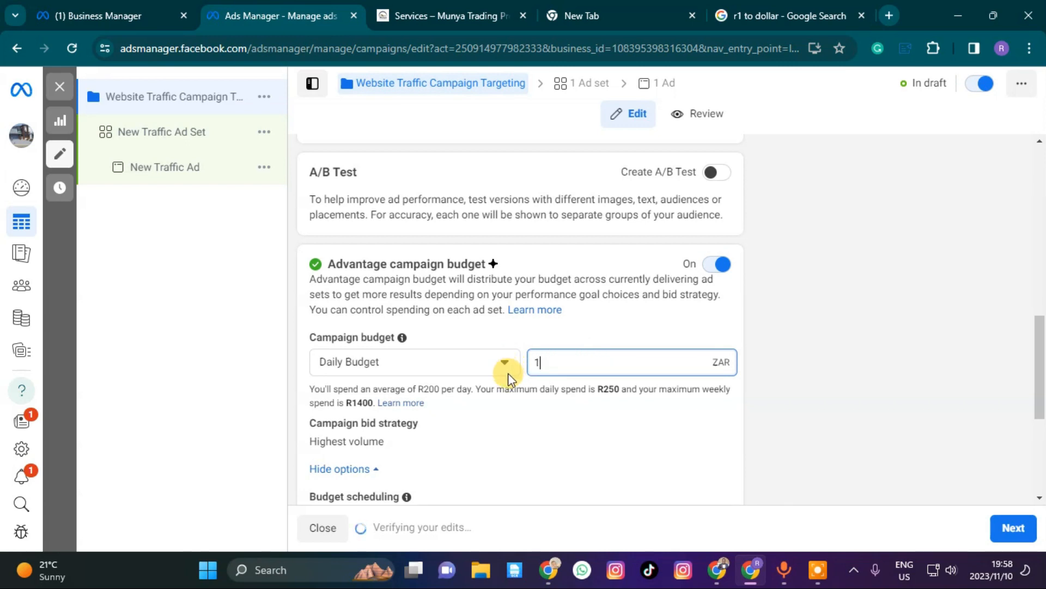
left_click(540, 373)
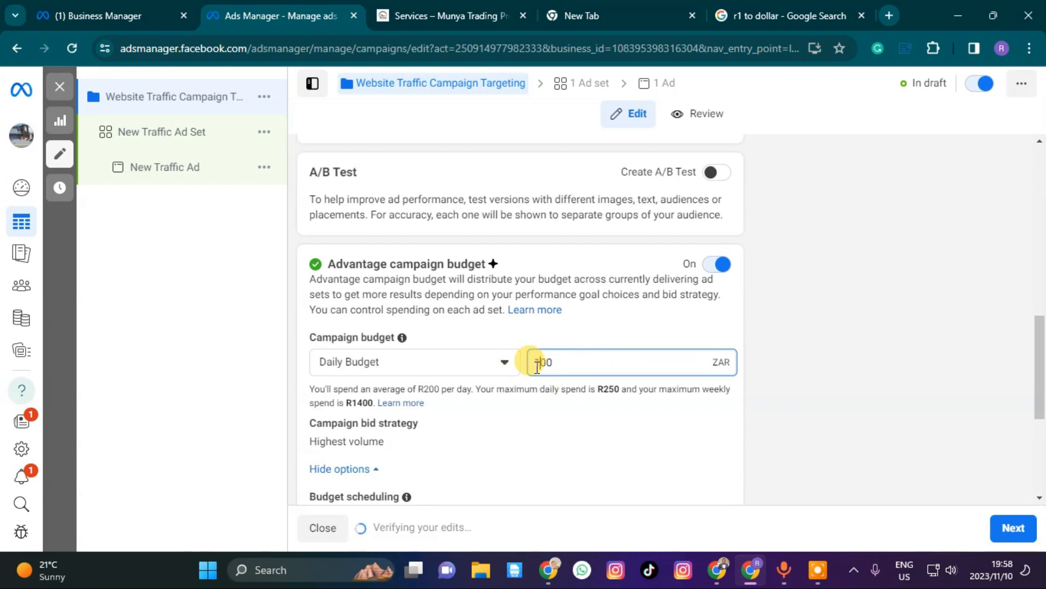
left_click(567, 436)
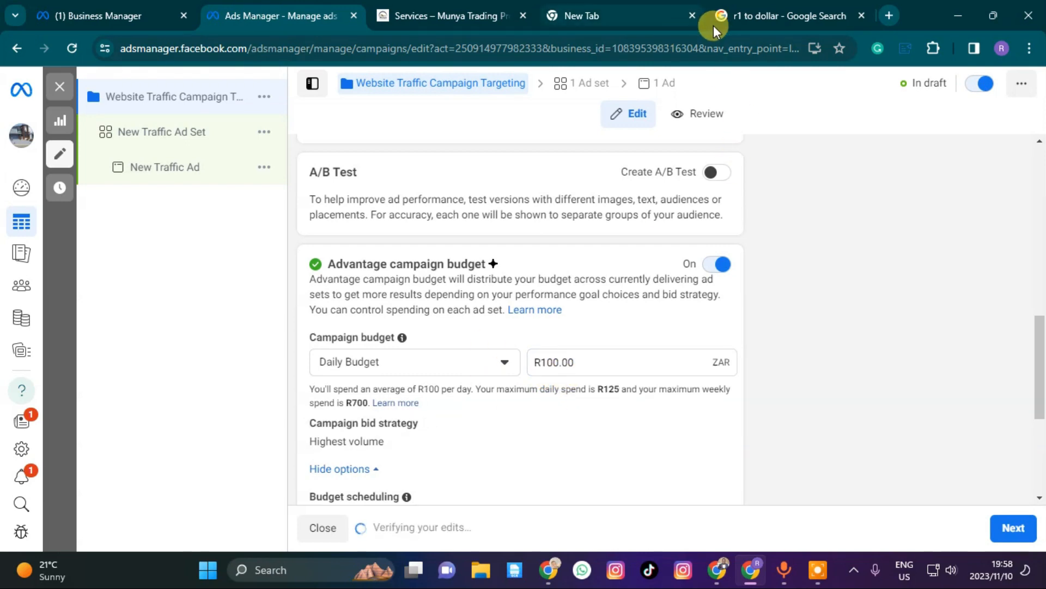
- Switch to the Google results and search for "r100 to dollar" to convert the daily budget
left_click(771, 21)
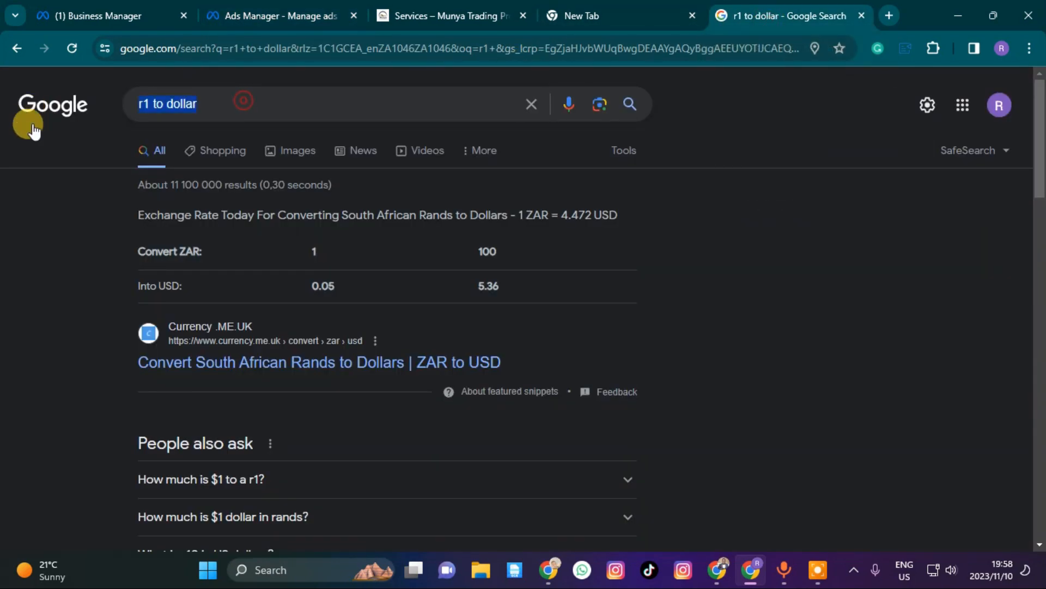
key("BackSpace")
type("100")
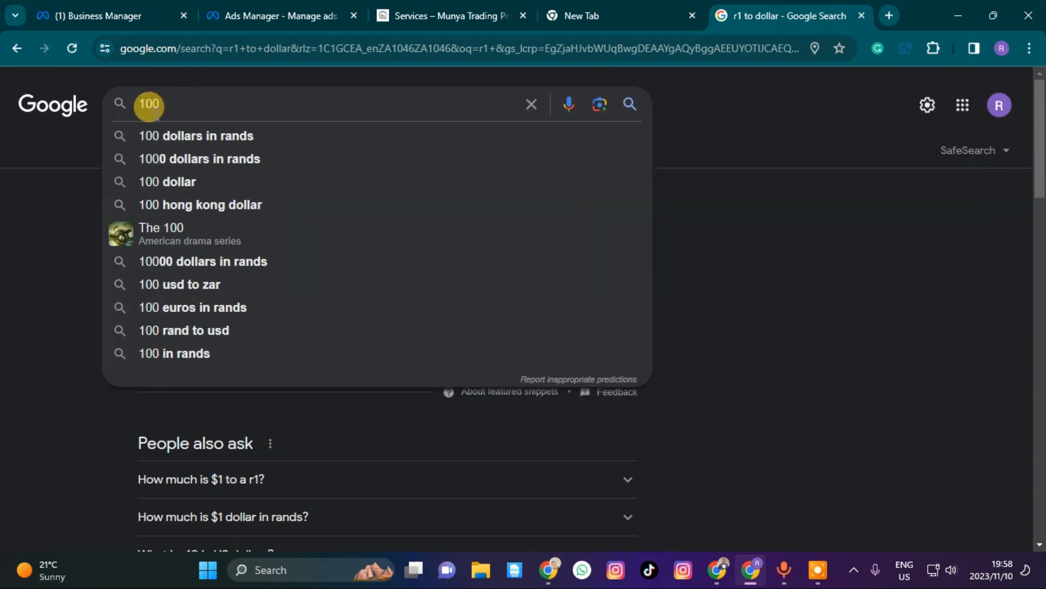
left_click(137, 103)
type("R")
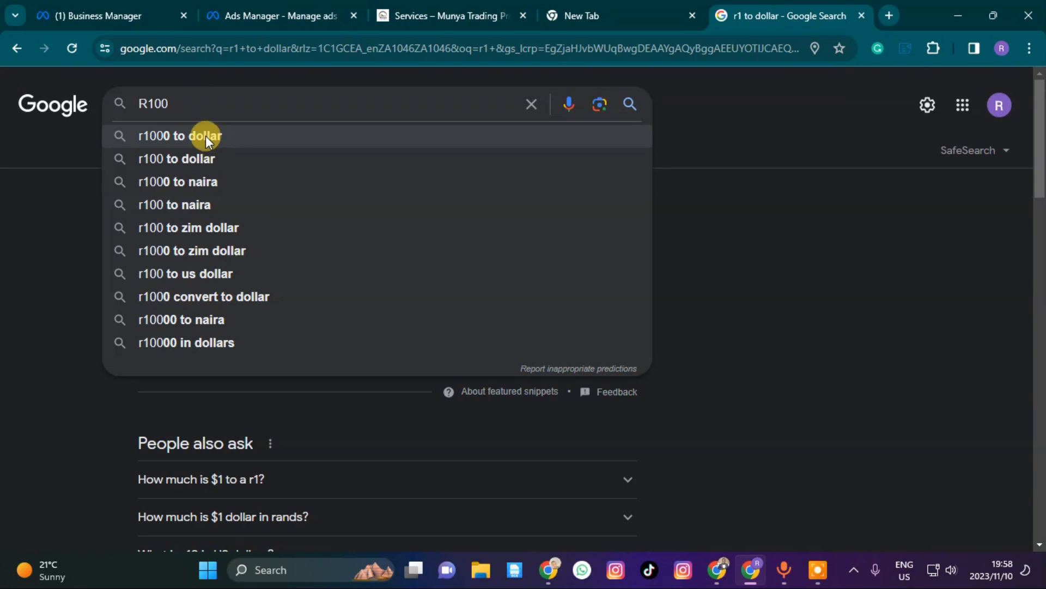
left_click(195, 164)
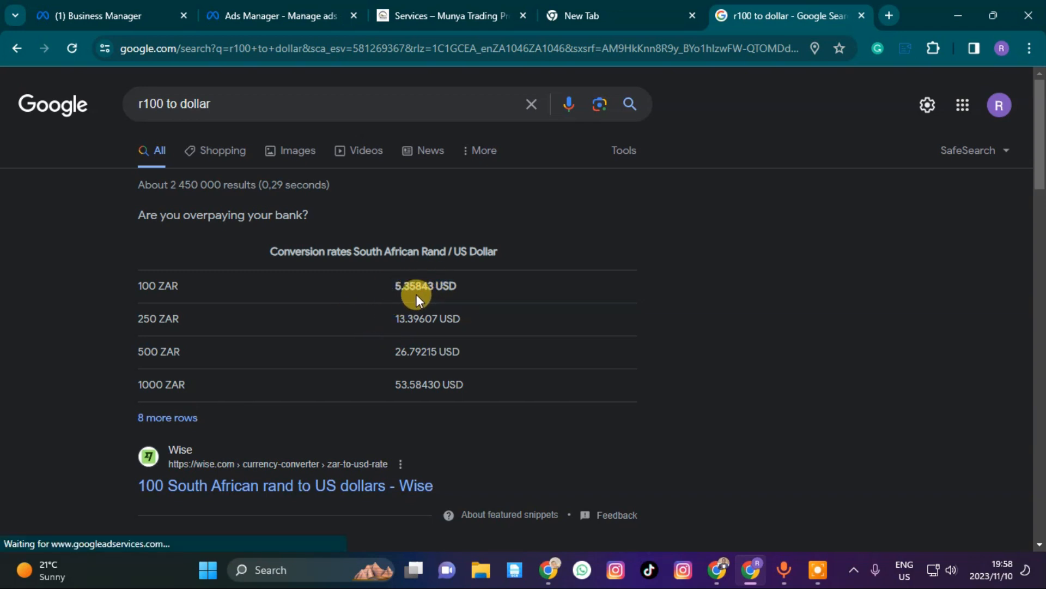
- Close the empty browser tab and return to the campaign draft in Ads Manager
left_click(608, 16)
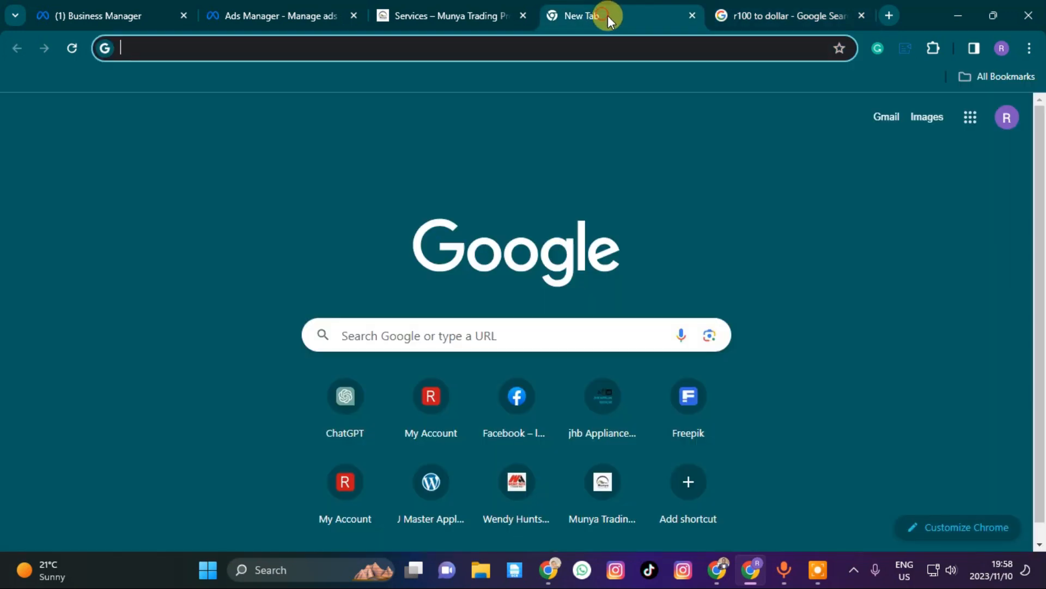
left_click(686, 16)
left_click(428, 14)
left_click(278, 16)
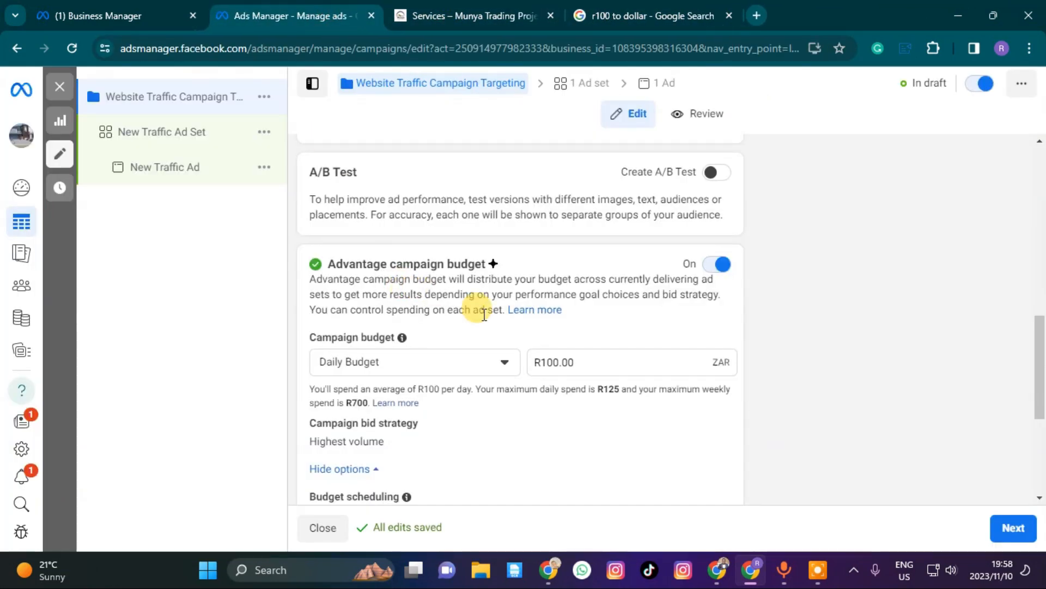
- Examine the daily budget, campaign bid strategy and budget scheduling settings under Advantage campaign budget
scroll(528, 408, "down", 3)
scroll(545, 369, "up", 3)
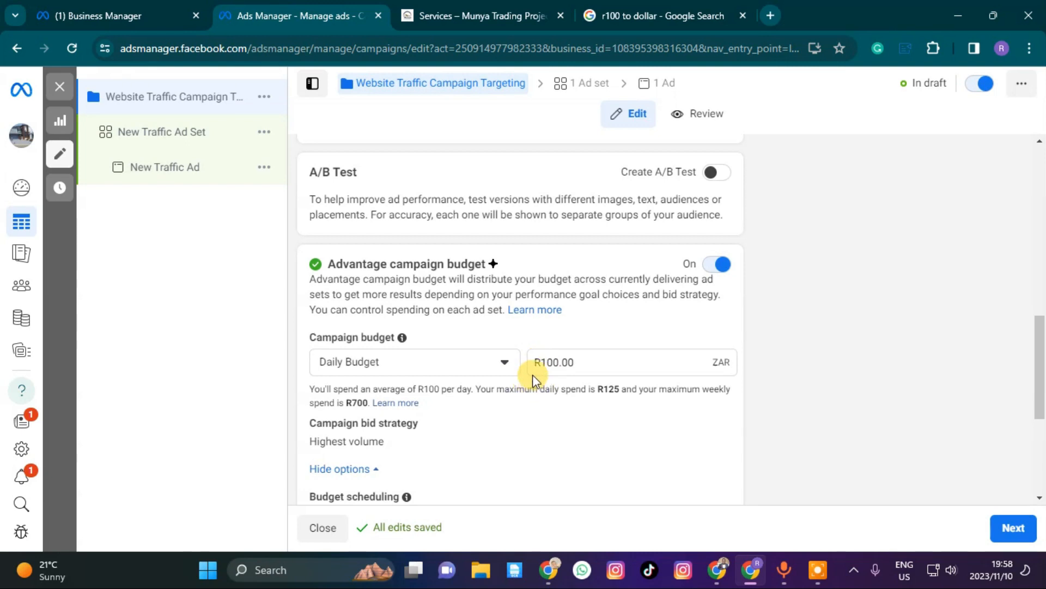
scroll(511, 371, "down", 4)
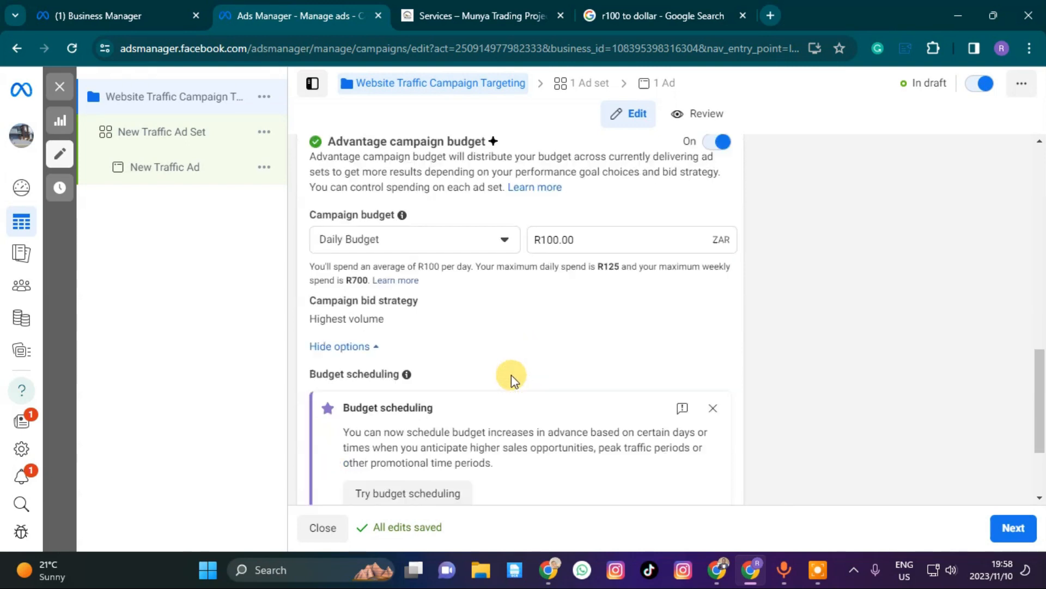
scroll(503, 285, "up", 1)
scroll(503, 285, "up", 3)
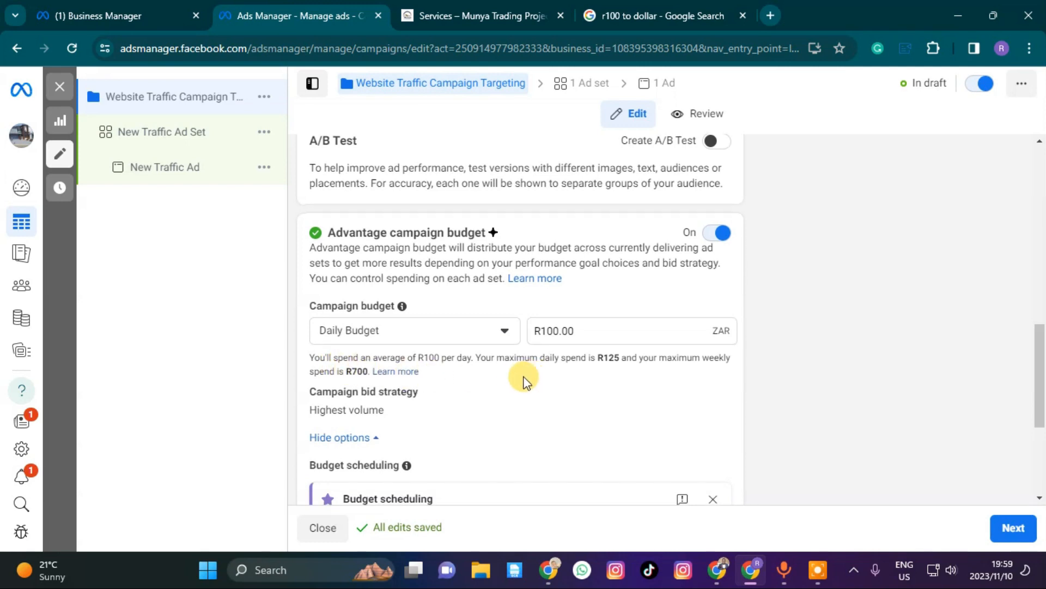
scroll(523, 377, "down", 3)
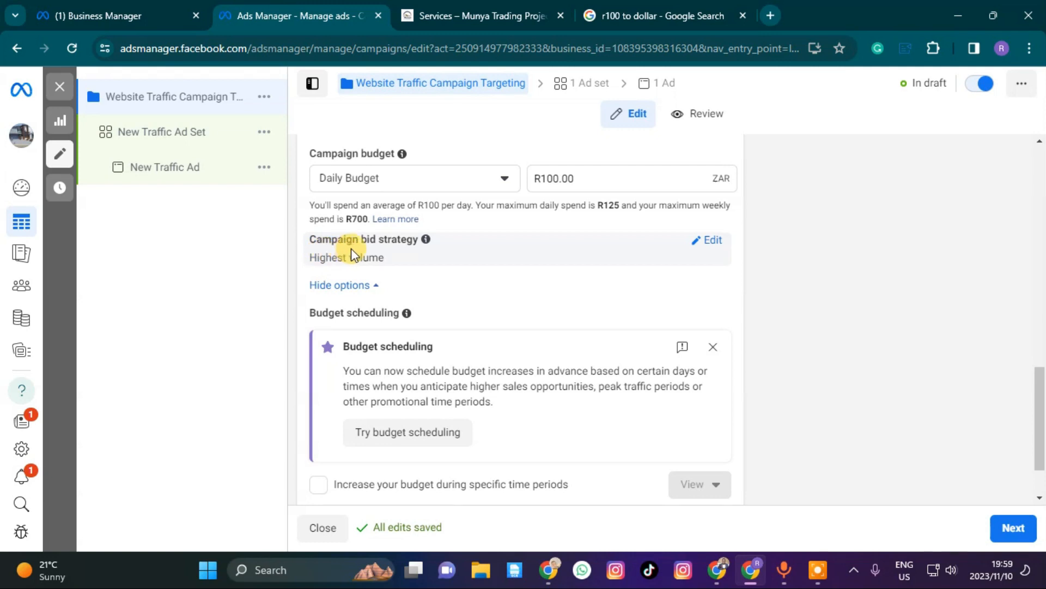
scroll(420, 307, "down", 1)
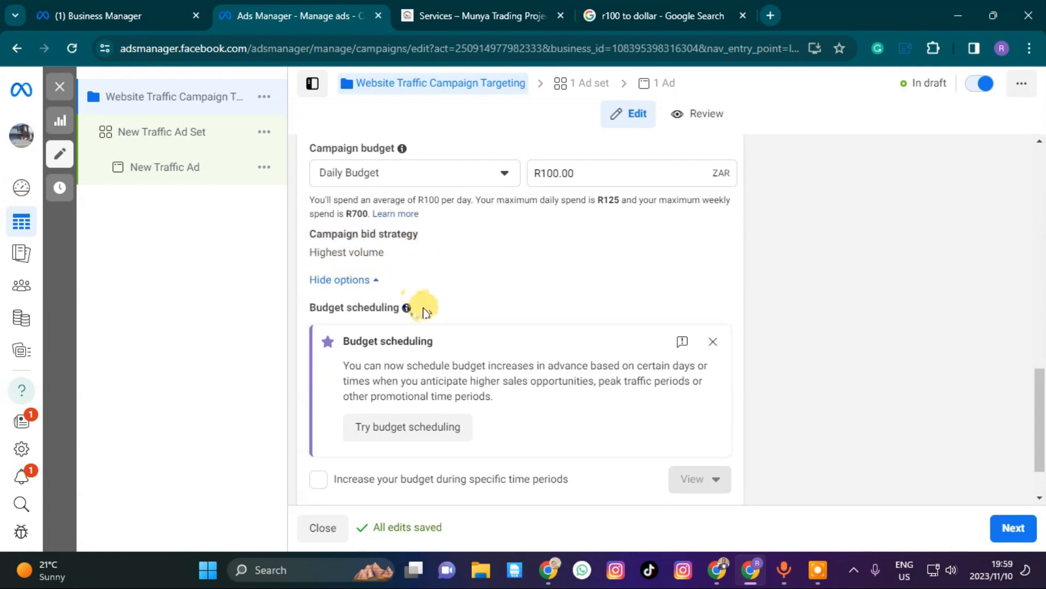
- Try the option to increase the budget during specific time periods, review its settings and disable it again
left_click(323, 414)
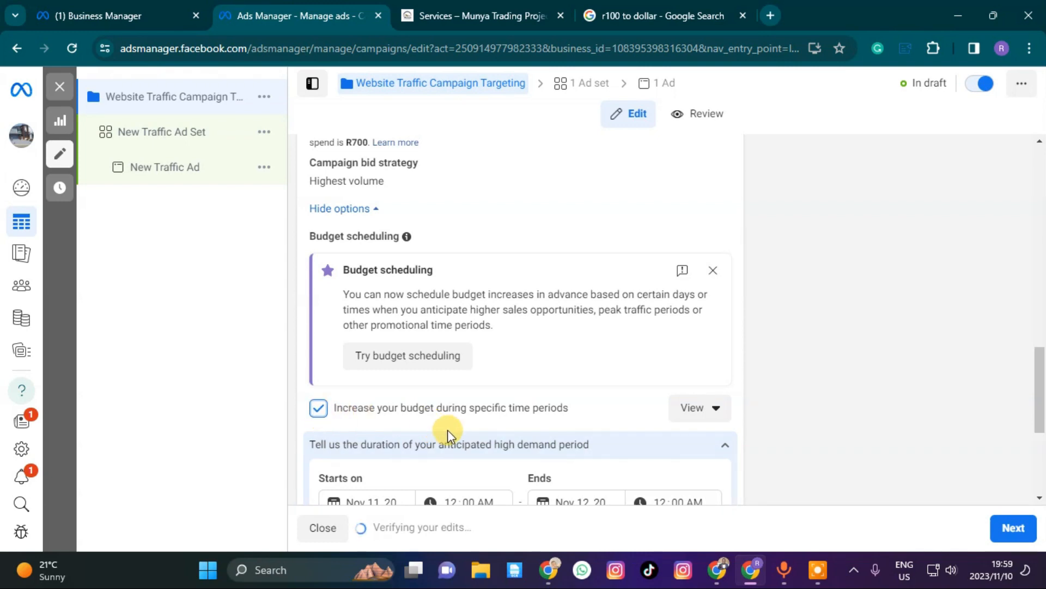
scroll(444, 428, "down", 2)
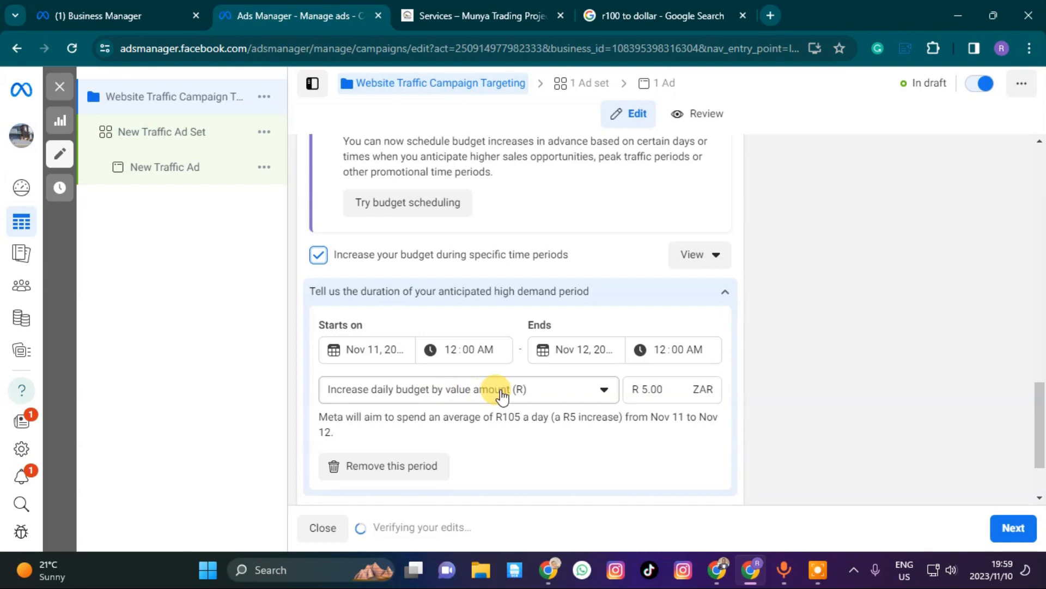
left_click(318, 255)
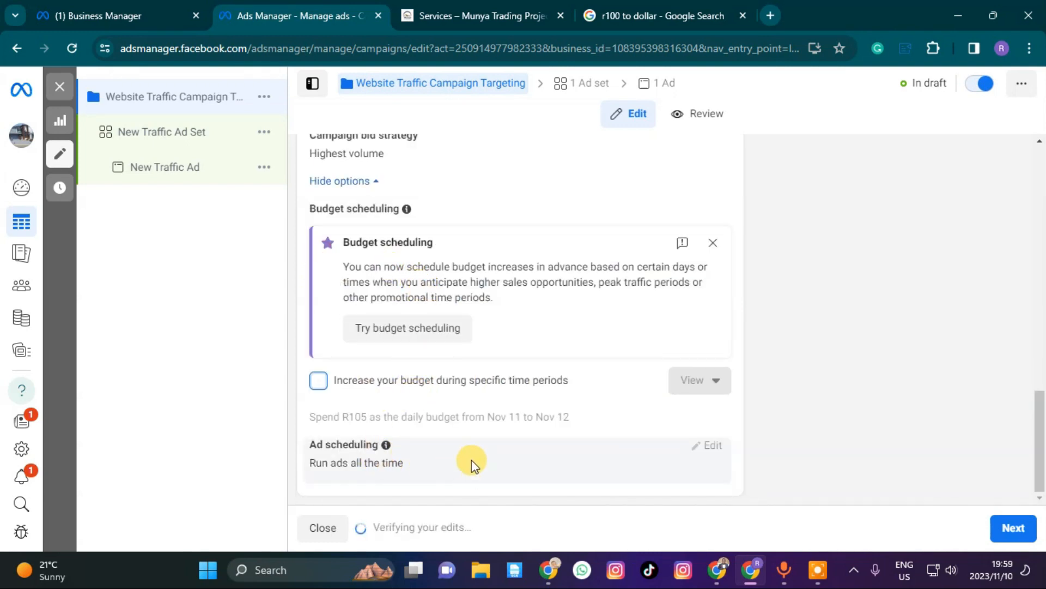
- Proceed to the ad set and rename it "New Traffic Ad Set Targeting House", correcting the misspelled word
left_click(1007, 527)
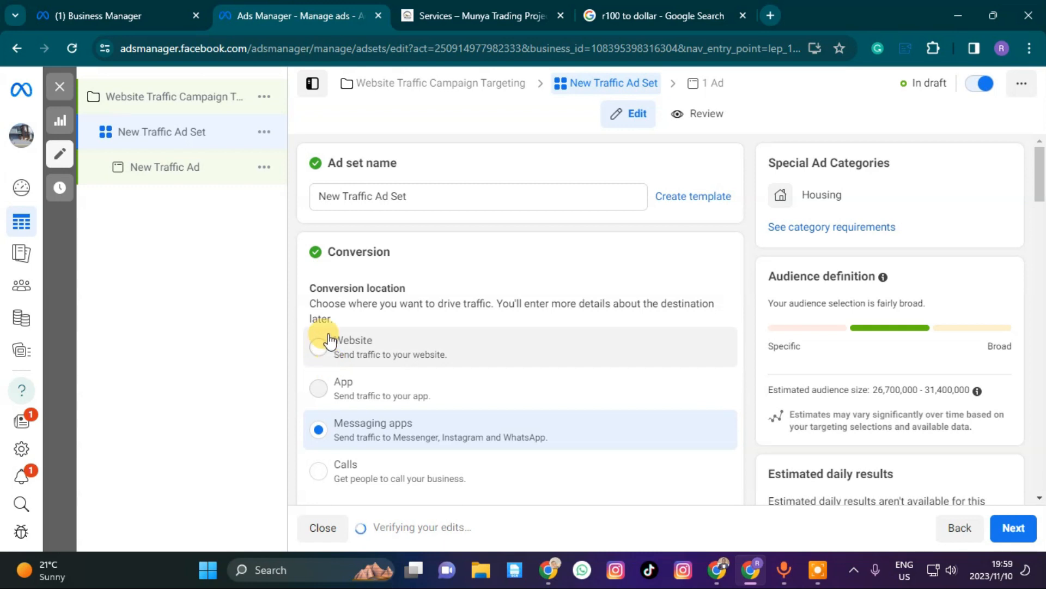
left_click(341, 200)
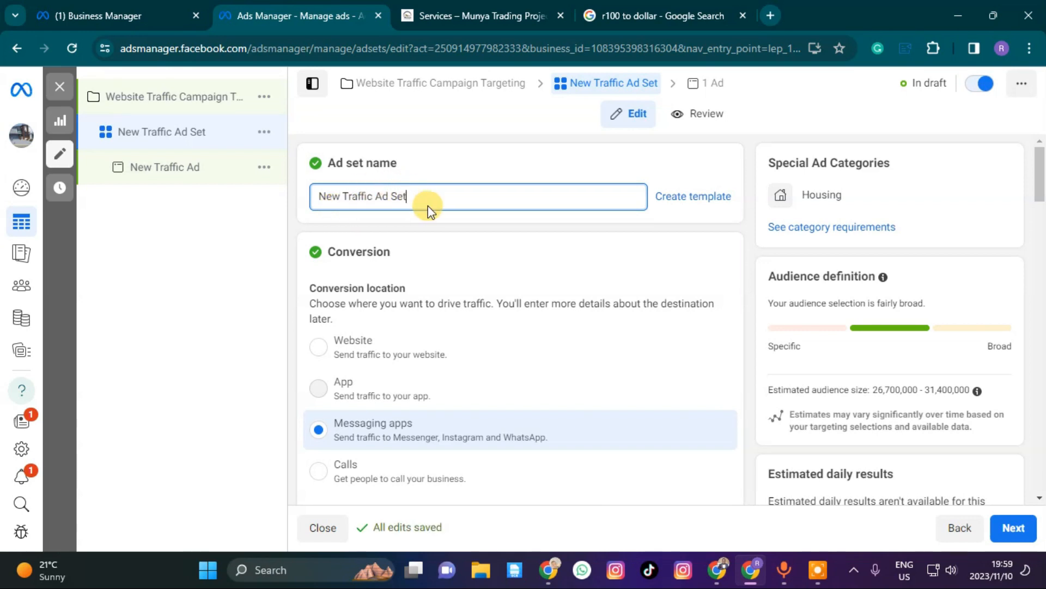
type("Ta")
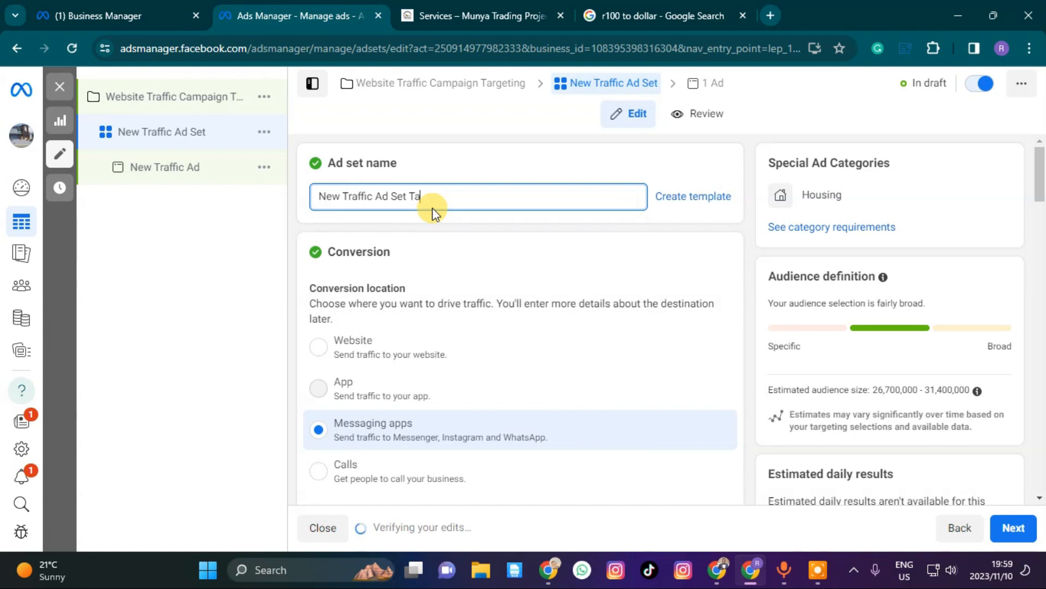
type("get")
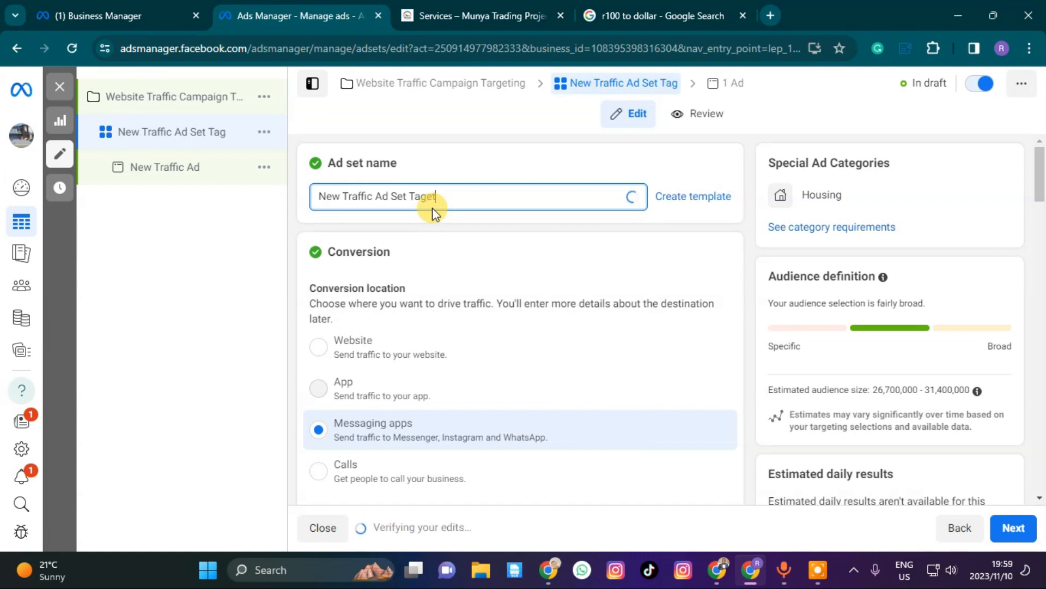
type("ing House")
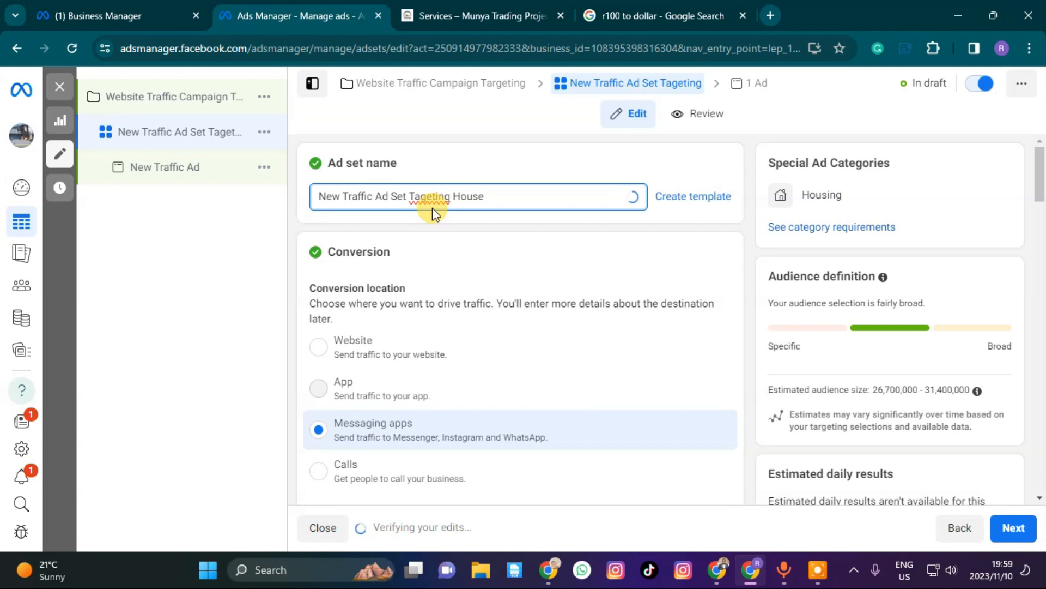
right_click(433, 208)
left_click(473, 214)
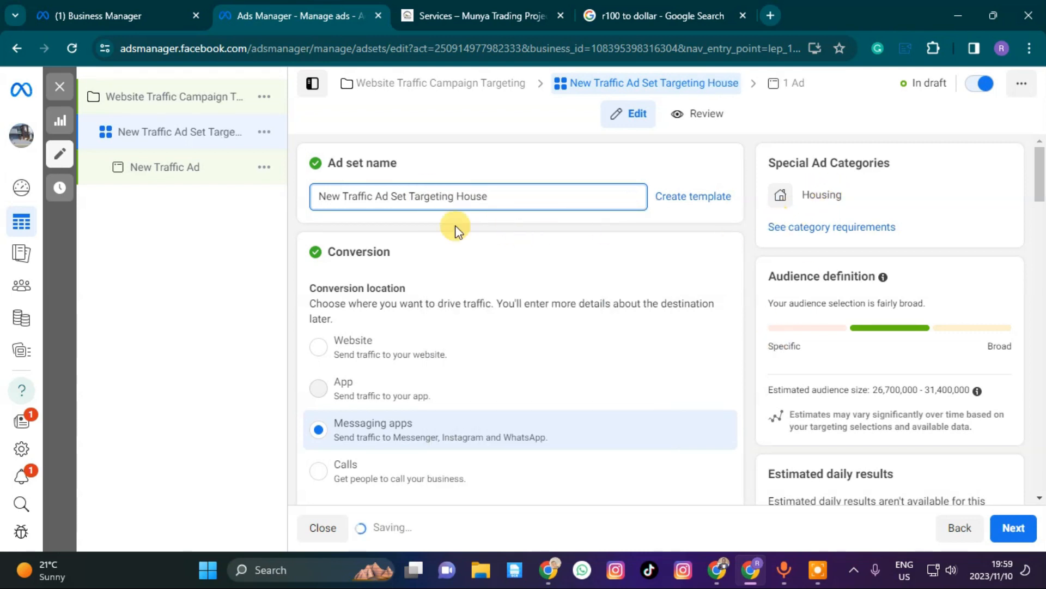
- Set the ad set's conversion location to Website and review the available performance goal options
left_click(317, 348)
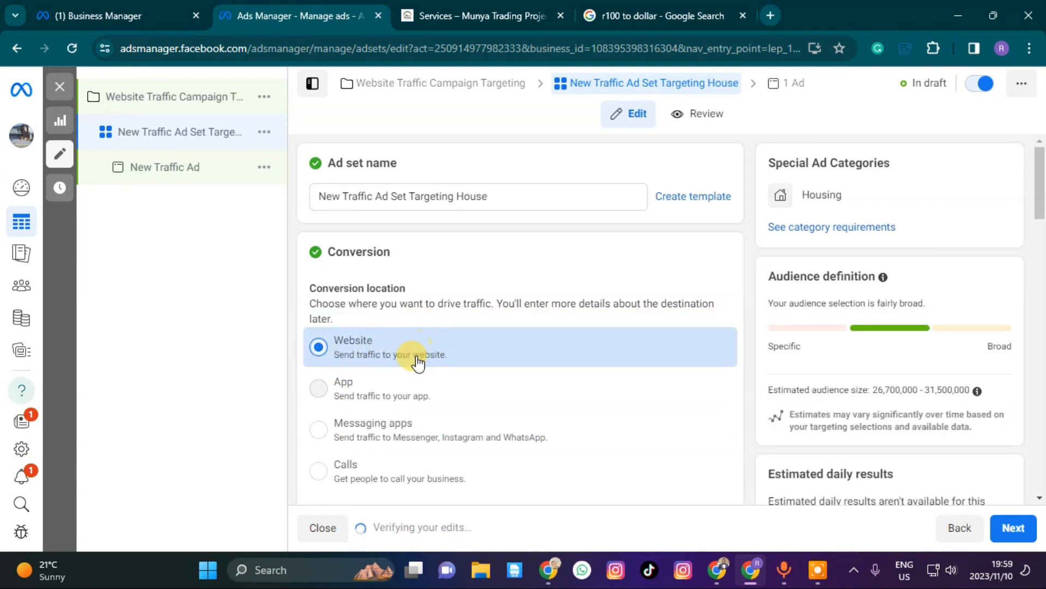
scroll(418, 364, "down", 2)
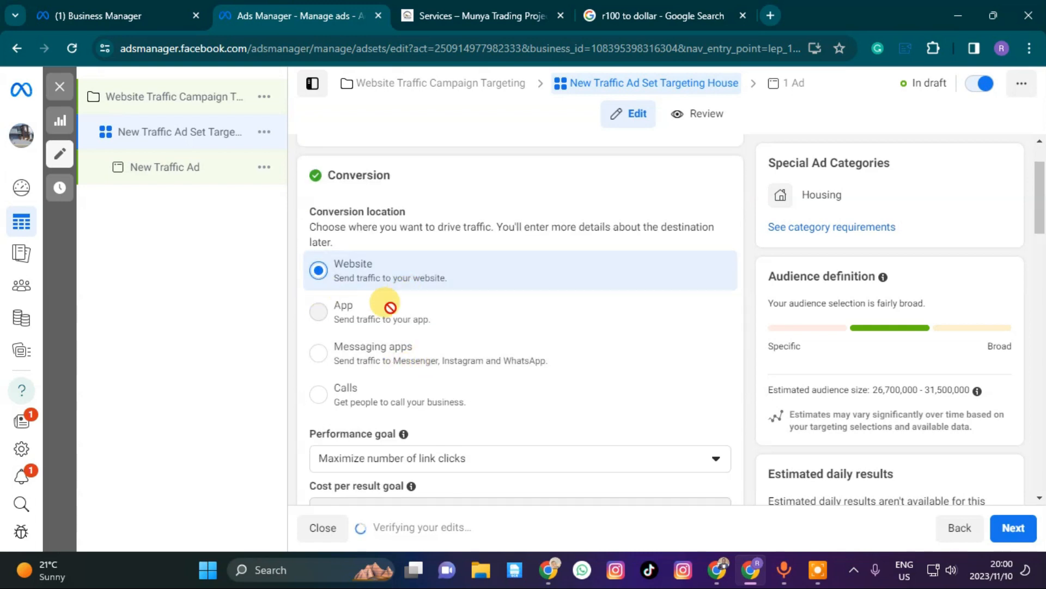
scroll(382, 316, "down", 1)
scroll(376, 310, "down", 1)
scroll(381, 371, "down", 1)
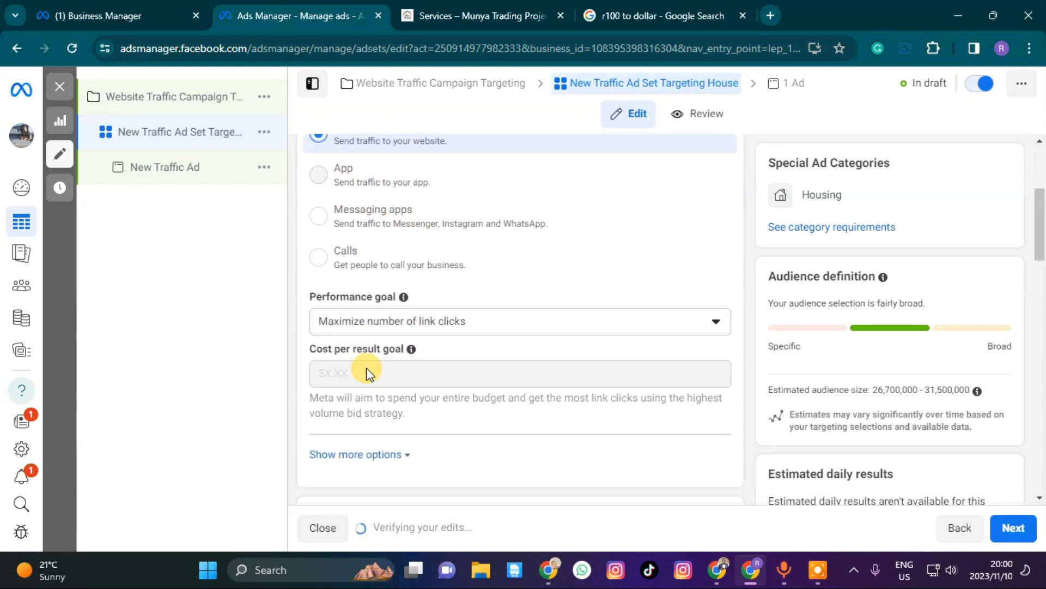
left_click(478, 305)
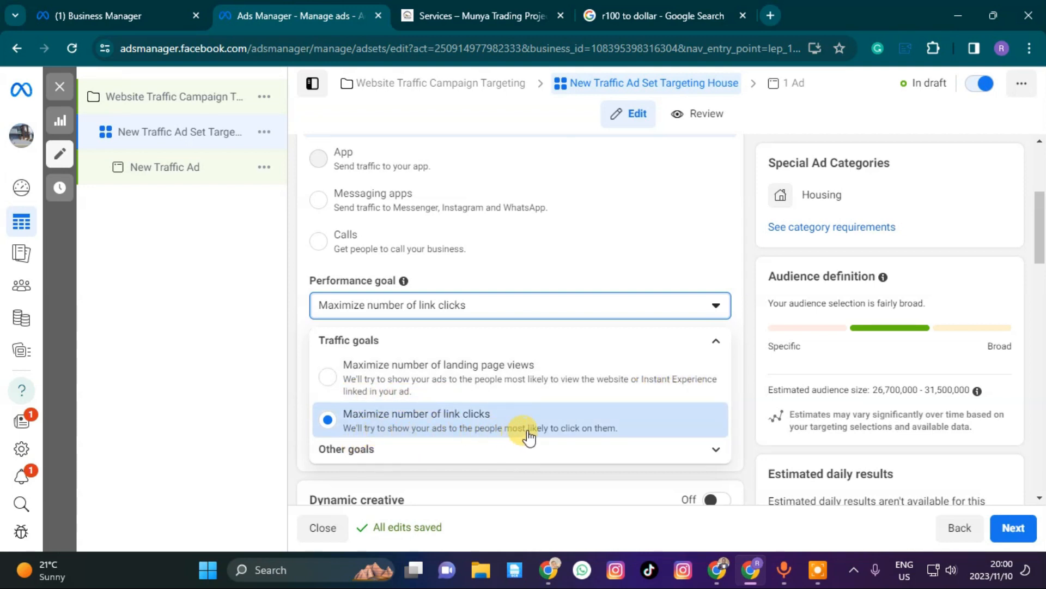
scroll(588, 439, "down", 1)
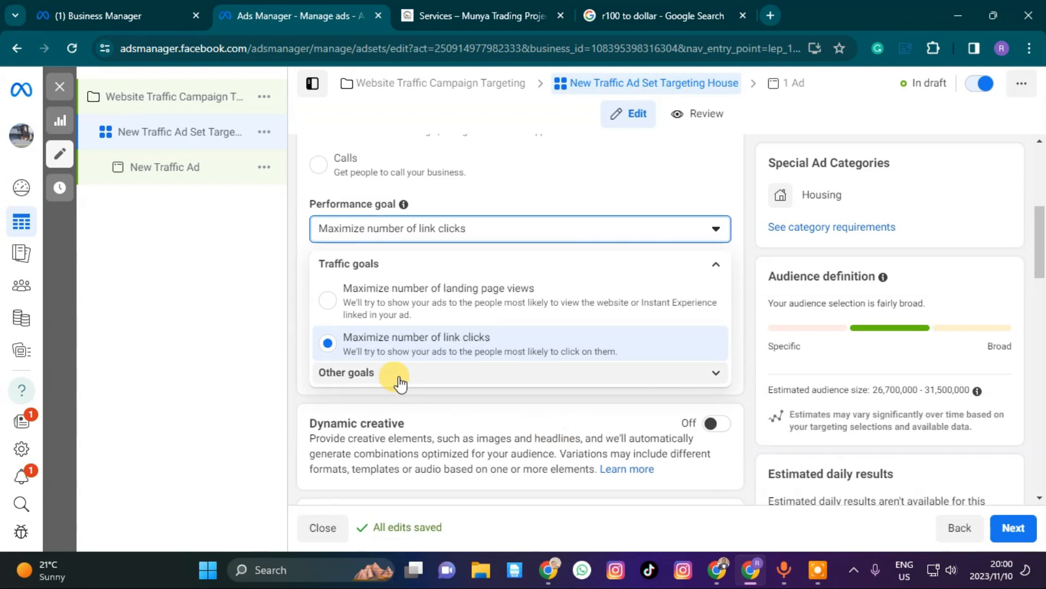
left_click(443, 198)
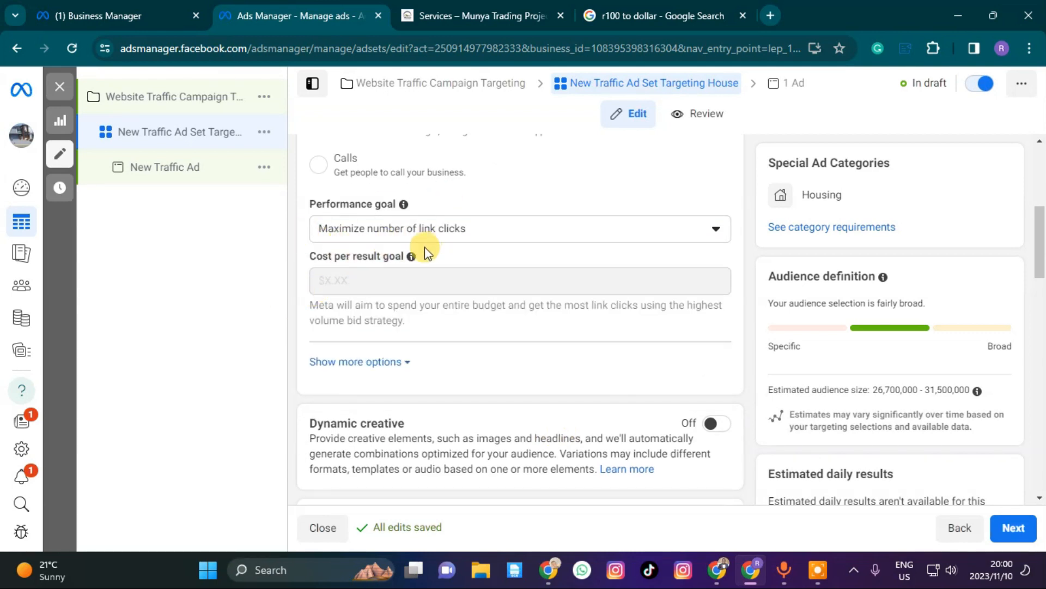
- Enable an end date for the ad set schedule and set it to December 10, 2023
scroll(369, 303, "down", 2)
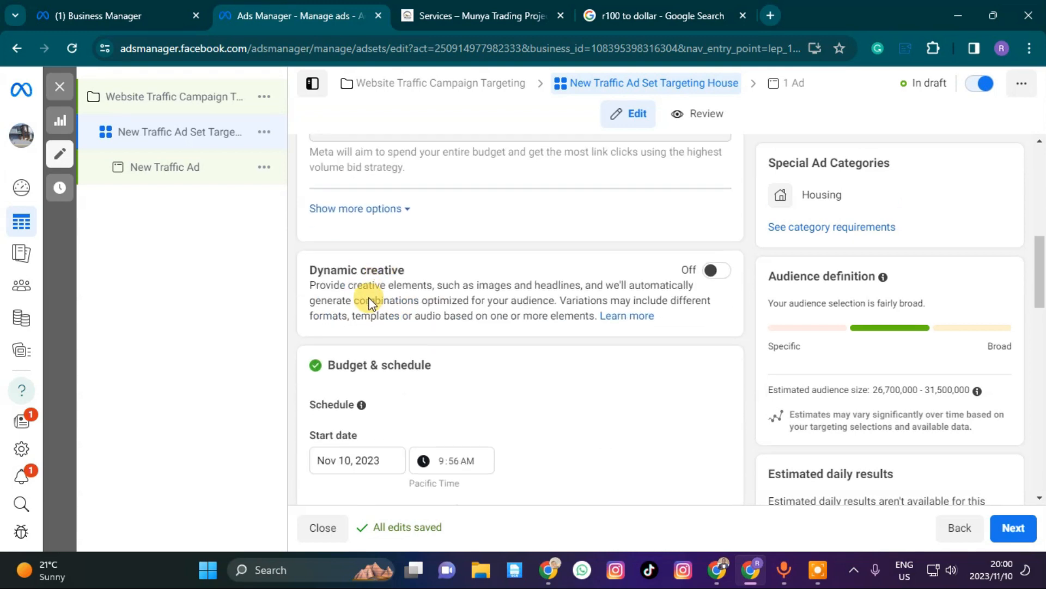
scroll(401, 322, "up", 2)
scroll(381, 338, "down", 2)
scroll(603, 327, "down", 3)
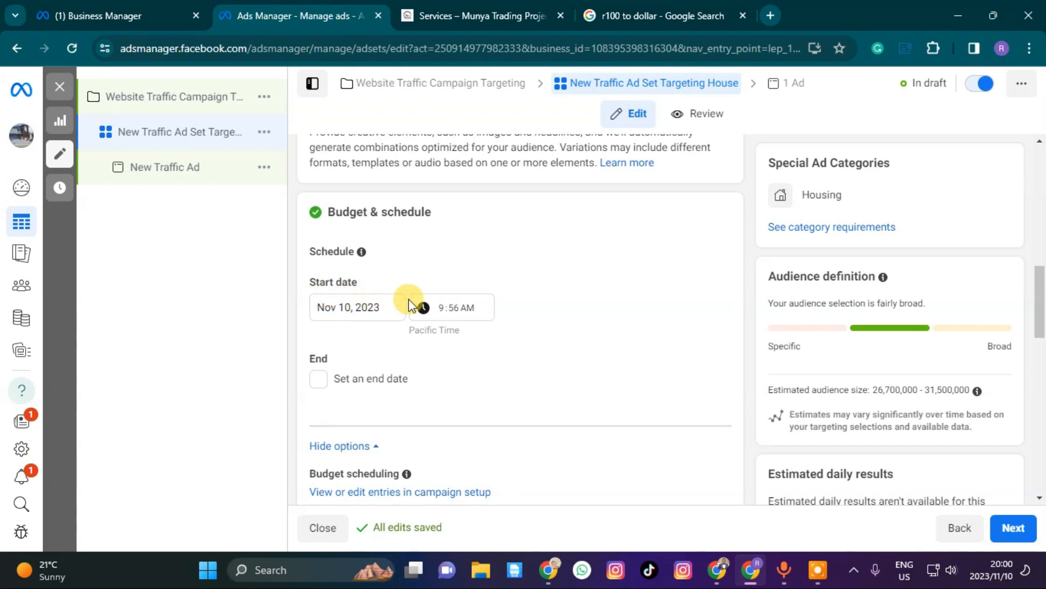
left_click(332, 380)
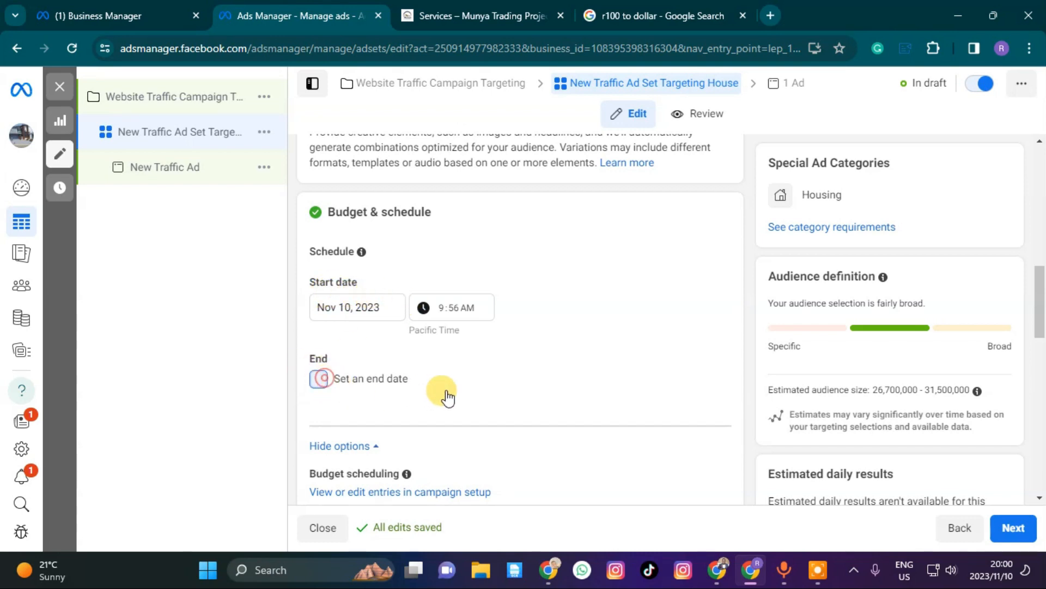
scroll(449, 381, "down", 3)
left_click(388, 272)
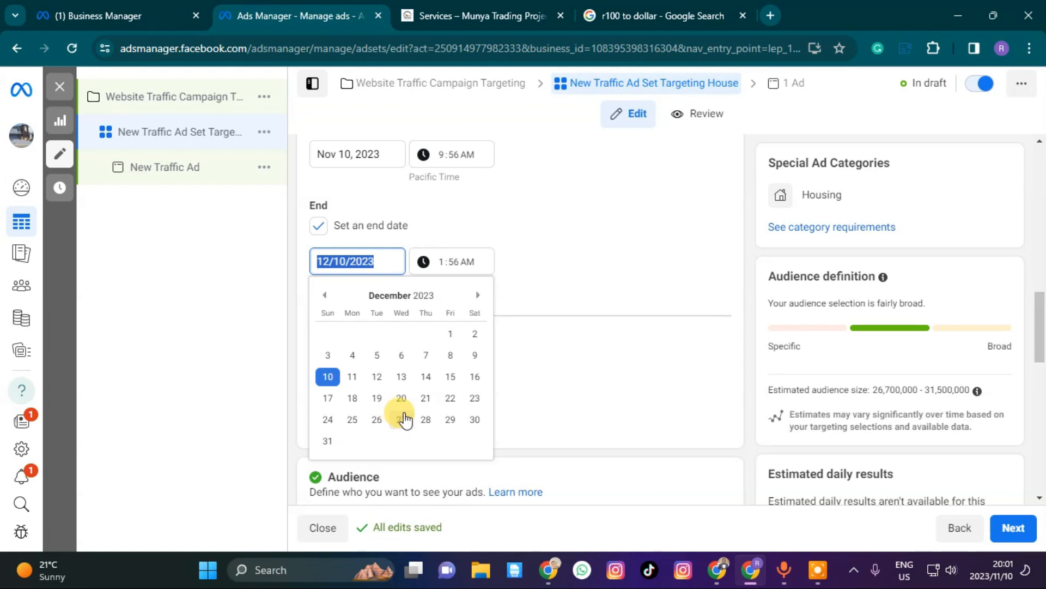
left_click(327, 377)
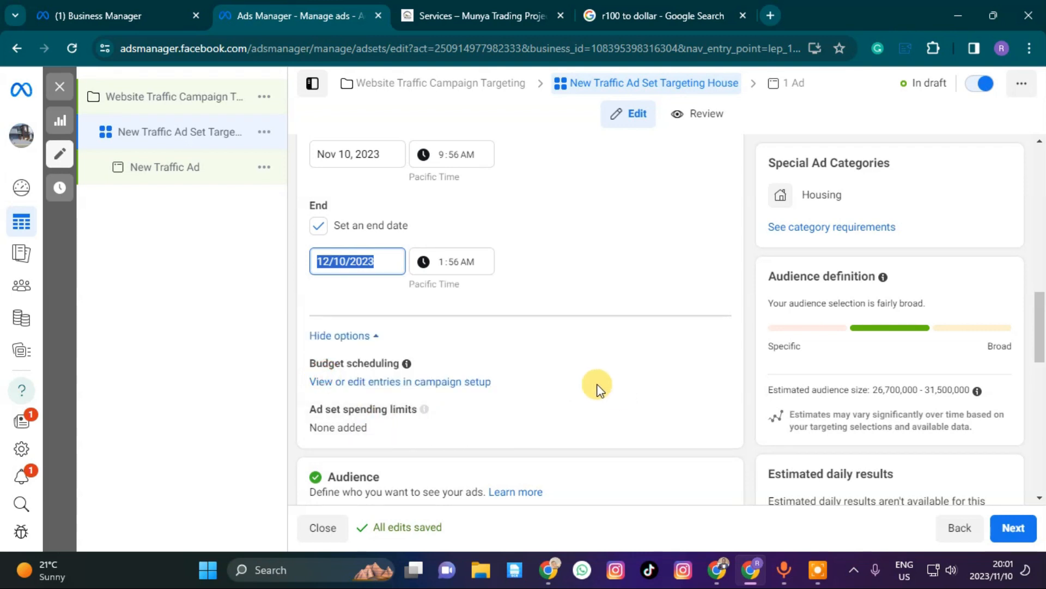
- Review the ad set's conversion location, schedule, spending limits and audience settings
scroll(477, 297, "up", 2)
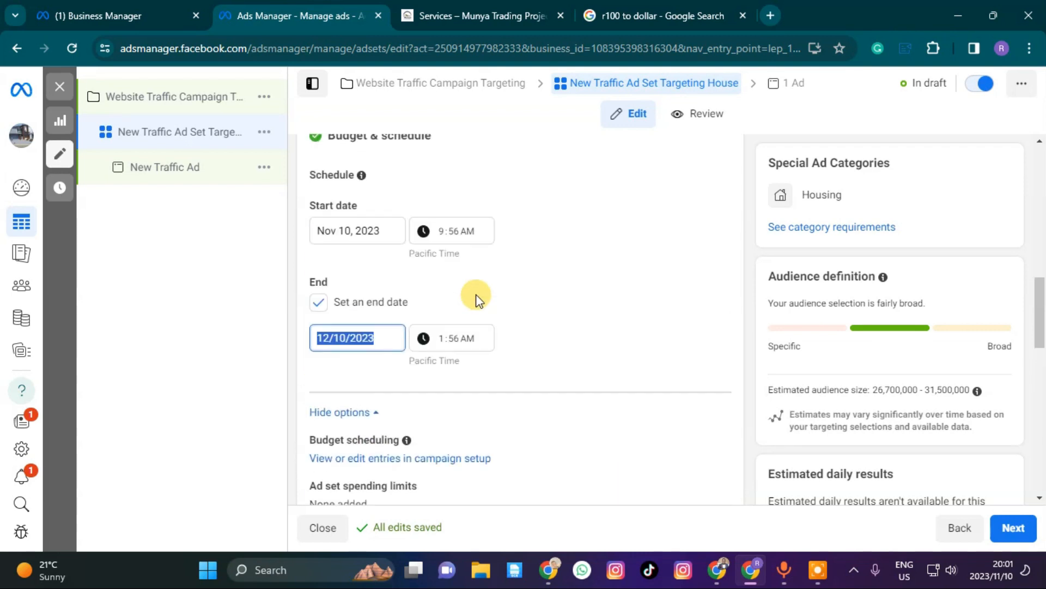
scroll(432, 345, "up", 3)
scroll(551, 352, "up", 5)
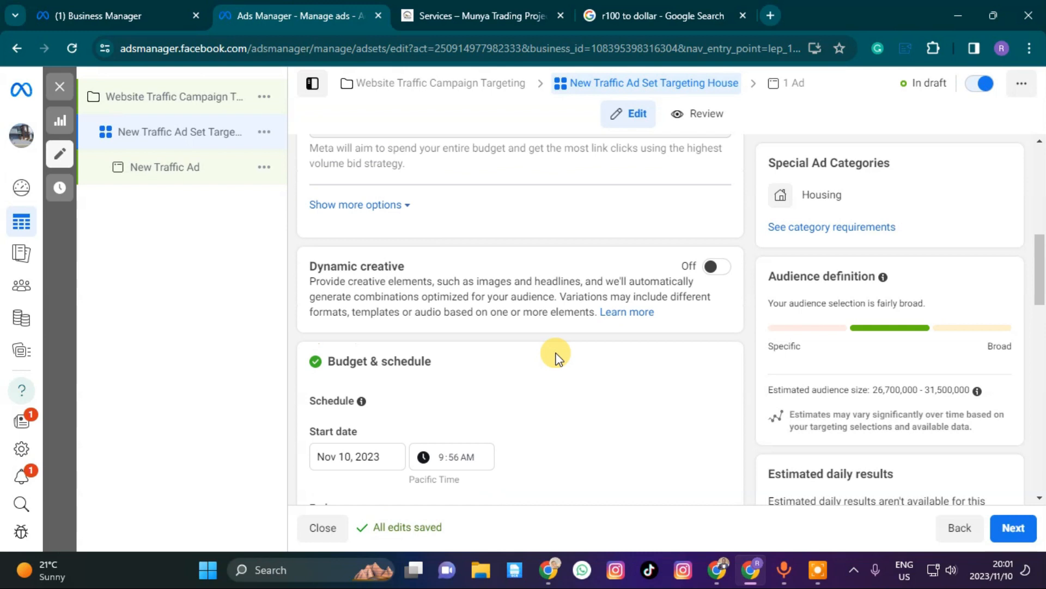
scroll(512, 359, "up", 2)
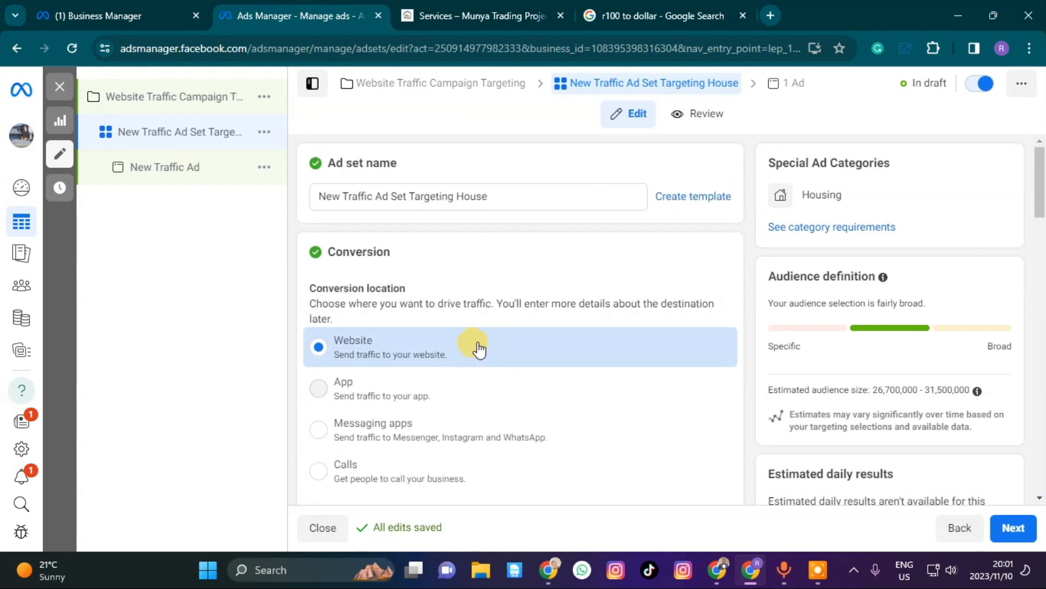
scroll(479, 348, "down", 10)
scroll(430, 360, "up", 2)
scroll(417, 344, "down", 5)
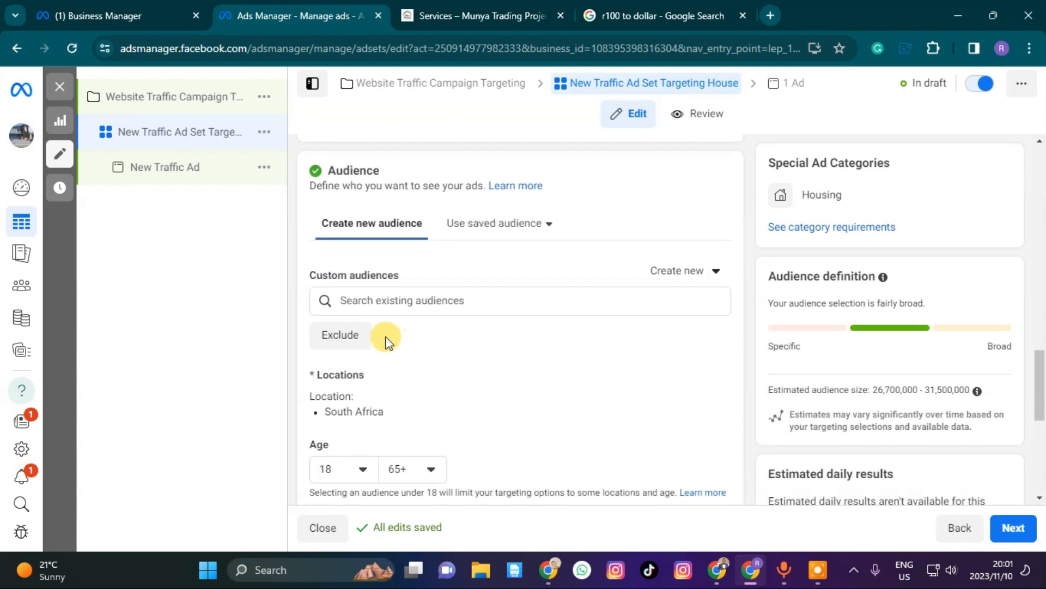
scroll(388, 342, "down", 2)
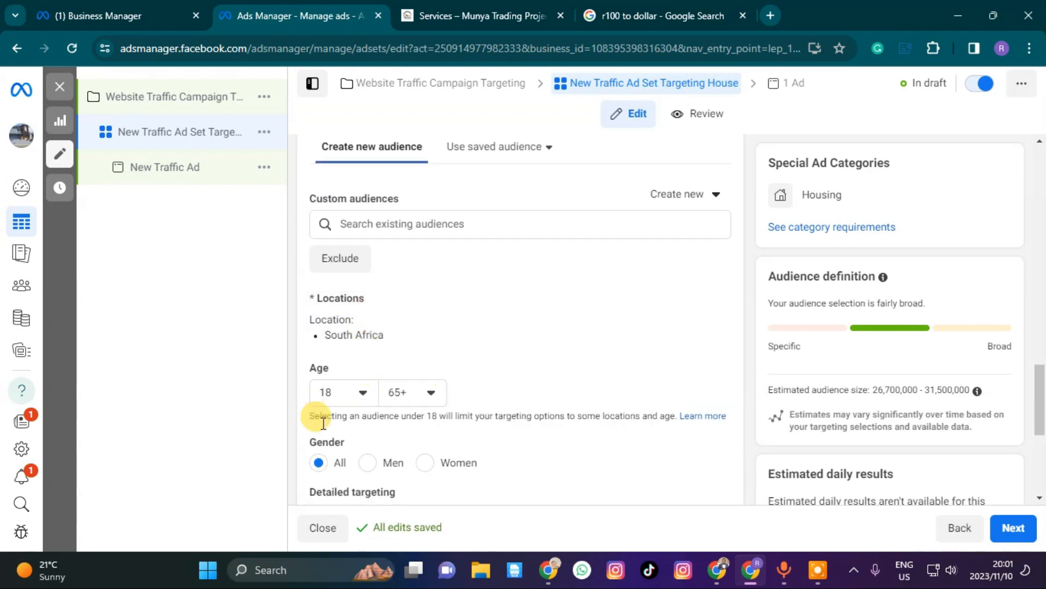
mouse_move(404, 332)
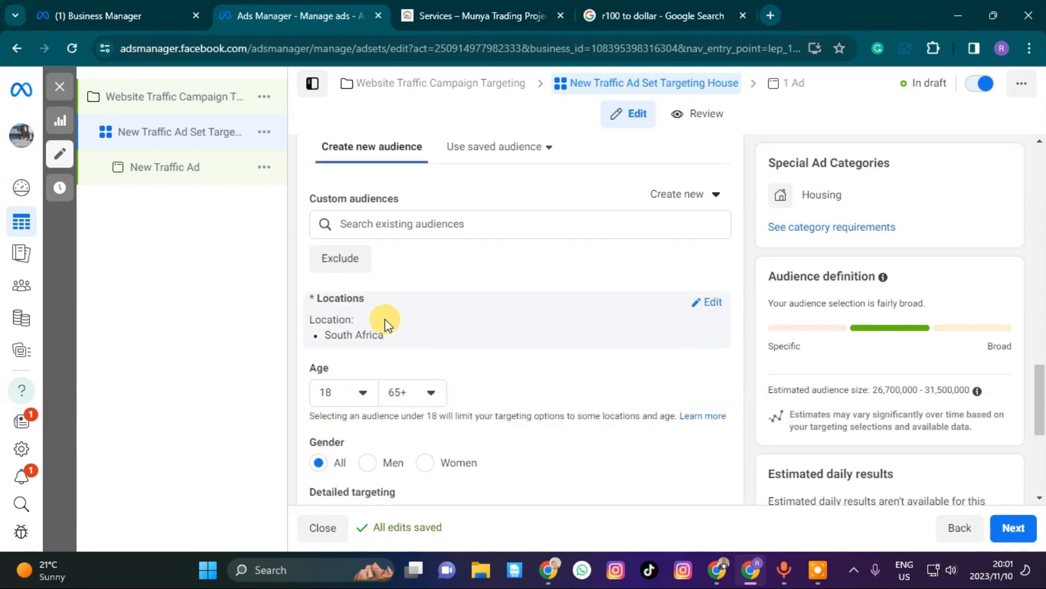
scroll(385, 321, "up", 3)
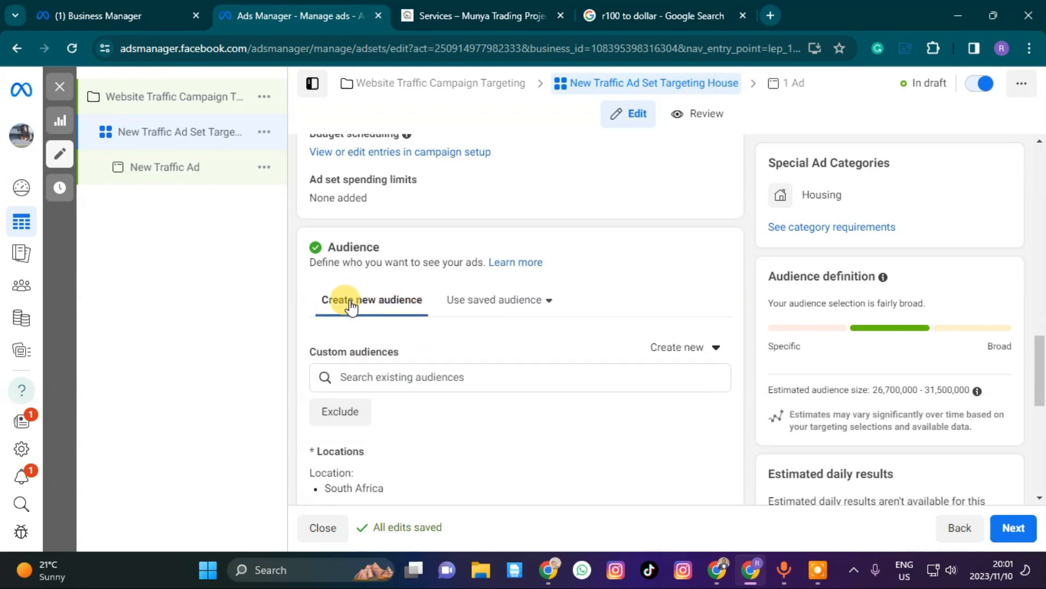
scroll(344, 300, "up", 3)
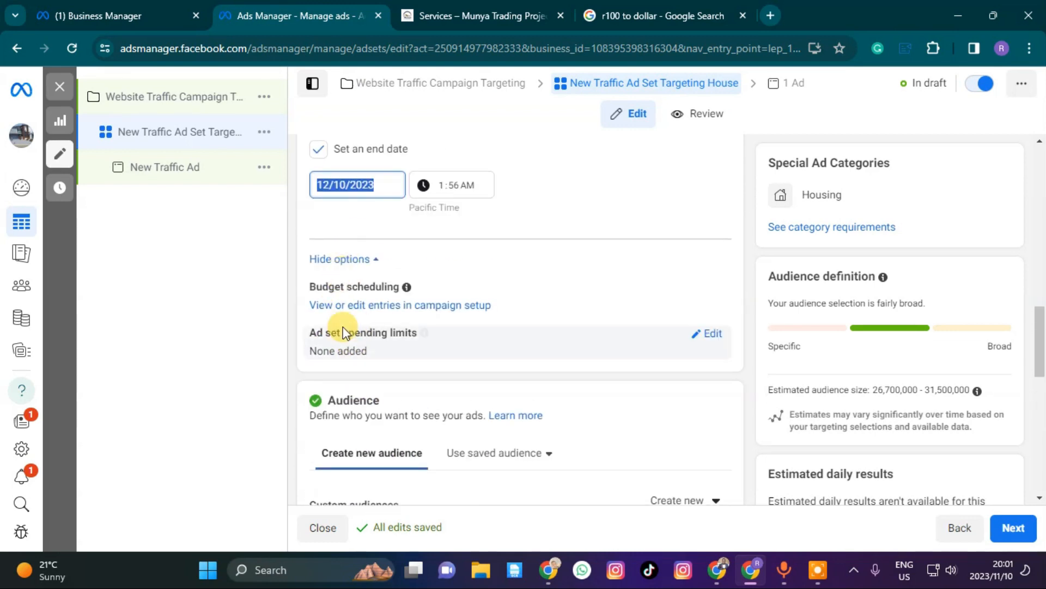
scroll(332, 306, "down", 1)
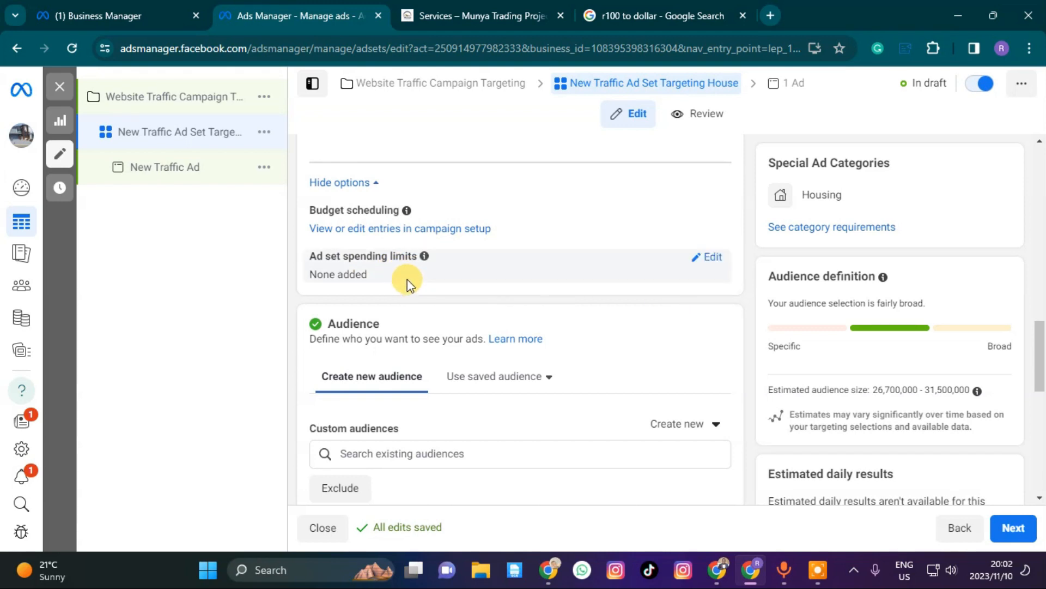
- Replace South Africa in the audience locations with the city of Pretoria, Gauteng, South Africa
scroll(407, 279, "down", 3)
scroll(385, 355, "down", 3)
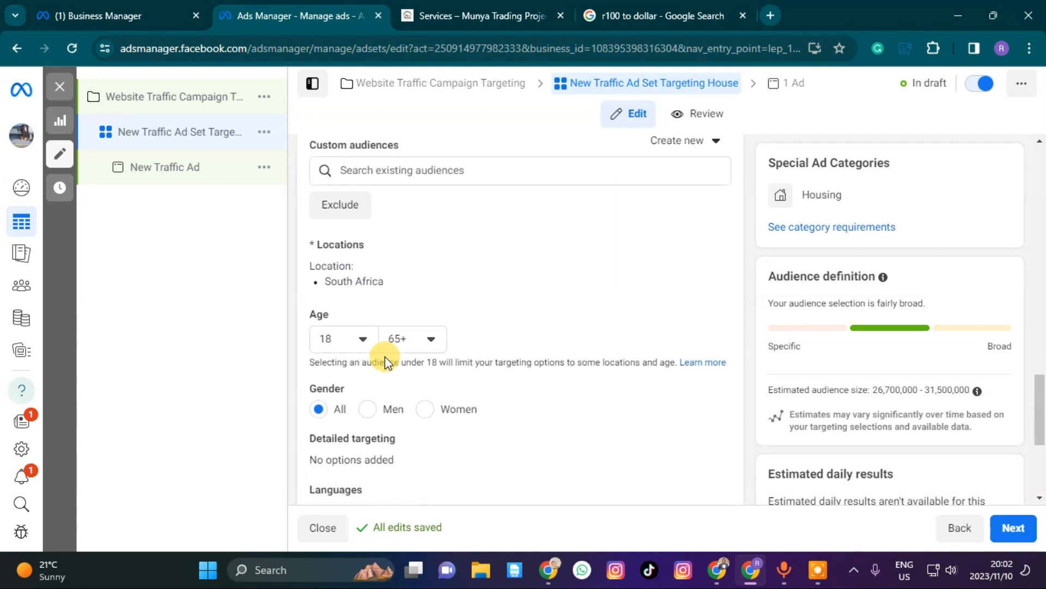
left_click(710, 224)
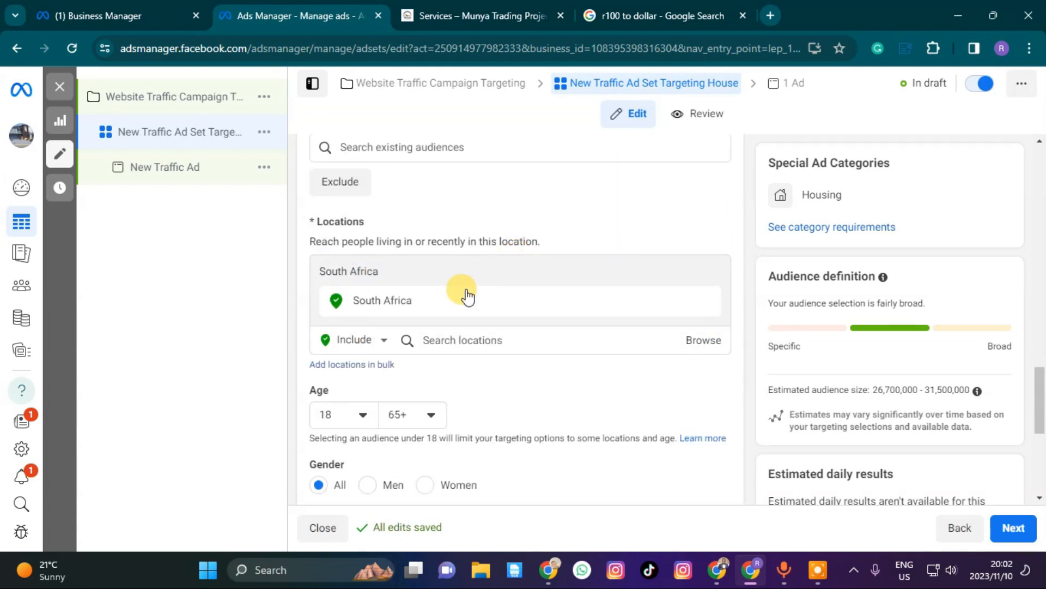
left_click(707, 302)
left_click(460, 323)
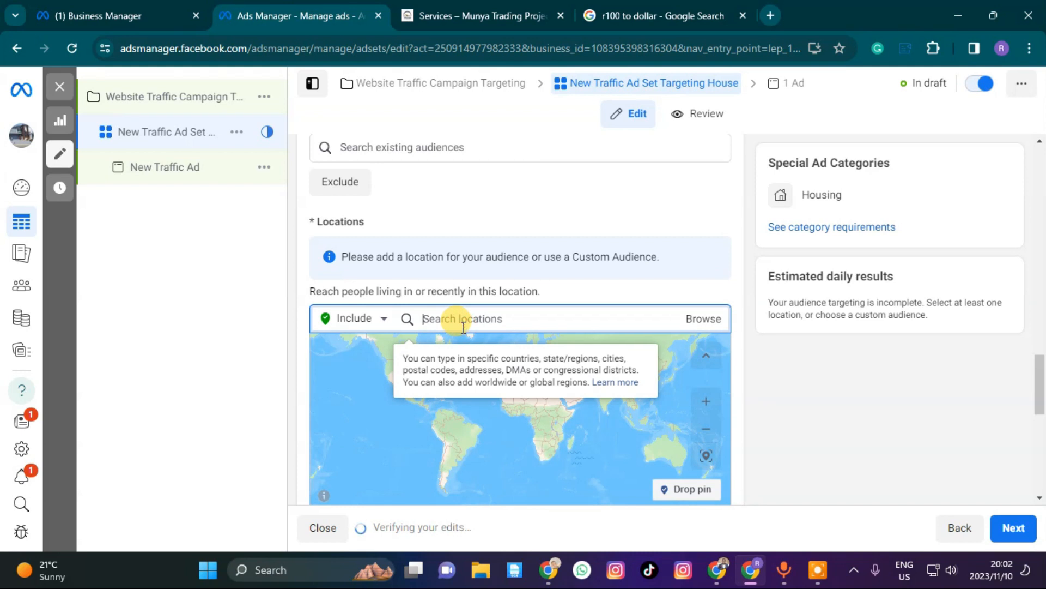
type("Pretoria")
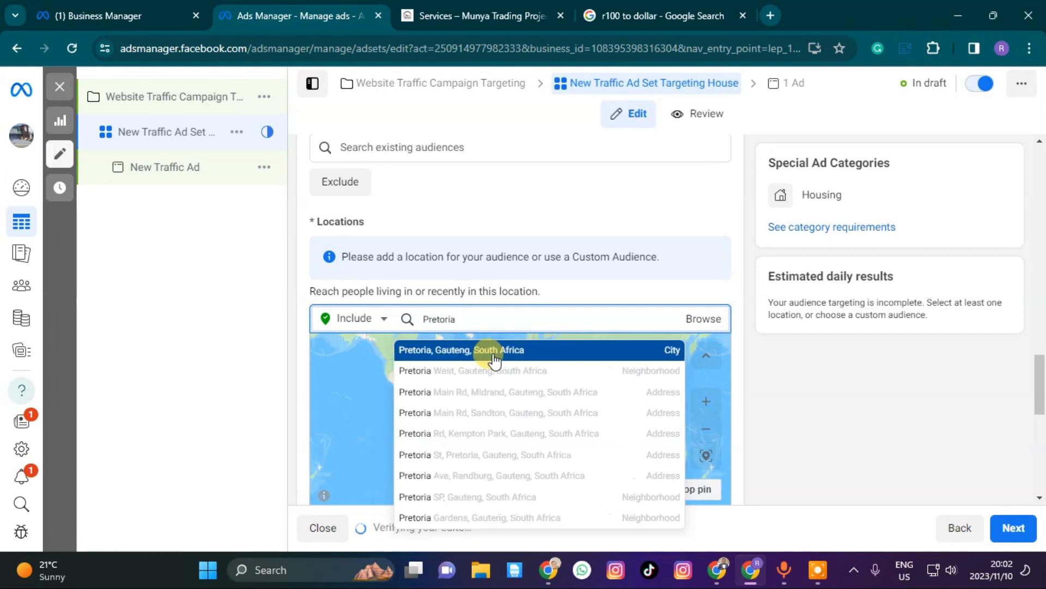
left_click(497, 357)
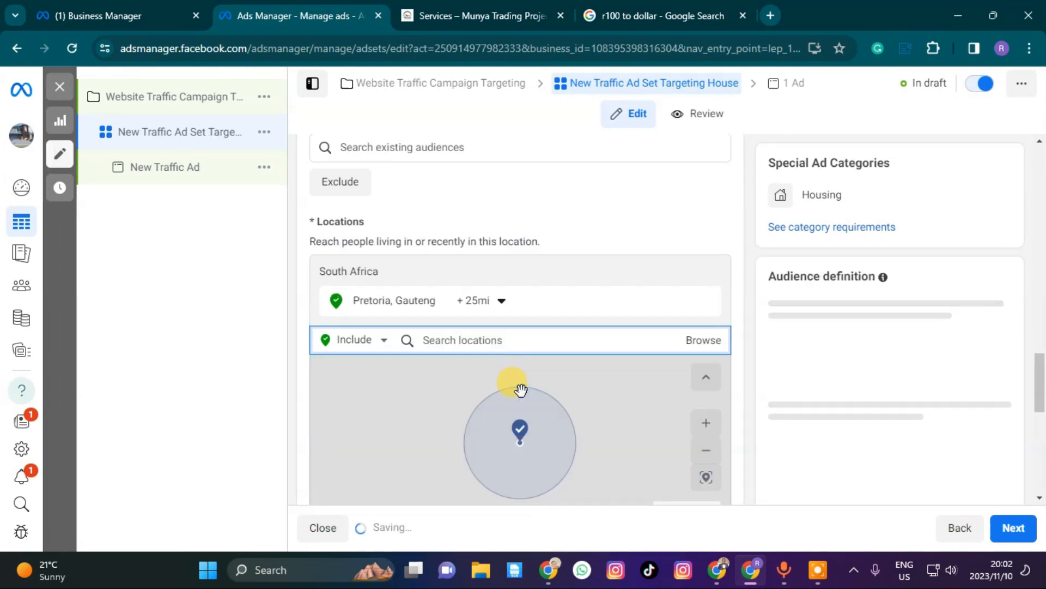
- Set the targeting radius around Pretoria to 36 mi
left_click(497, 300)
left_click_drag(497, 365, 518, 375)
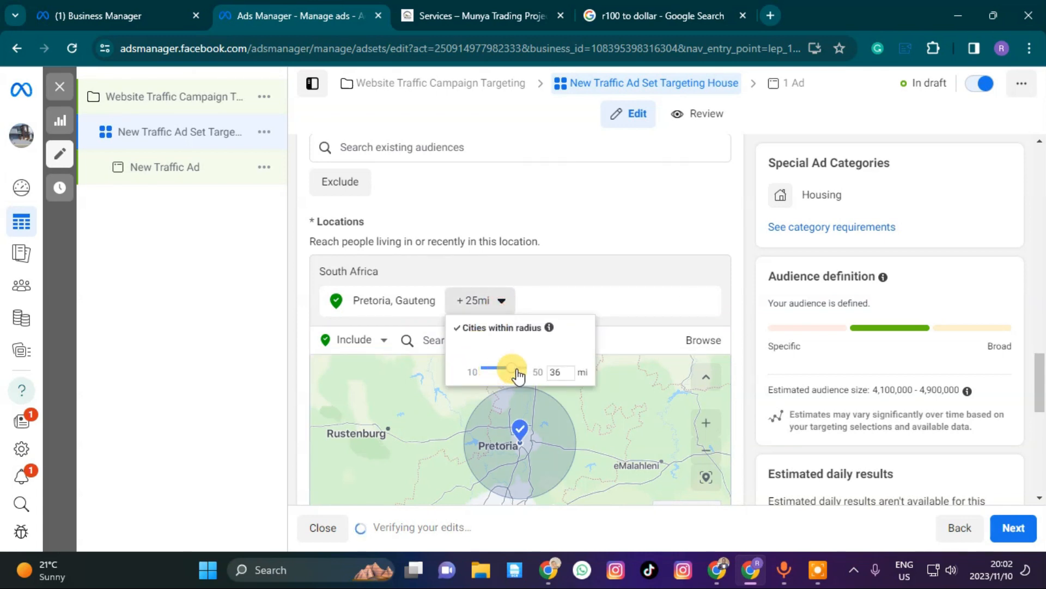
left_click(458, 421)
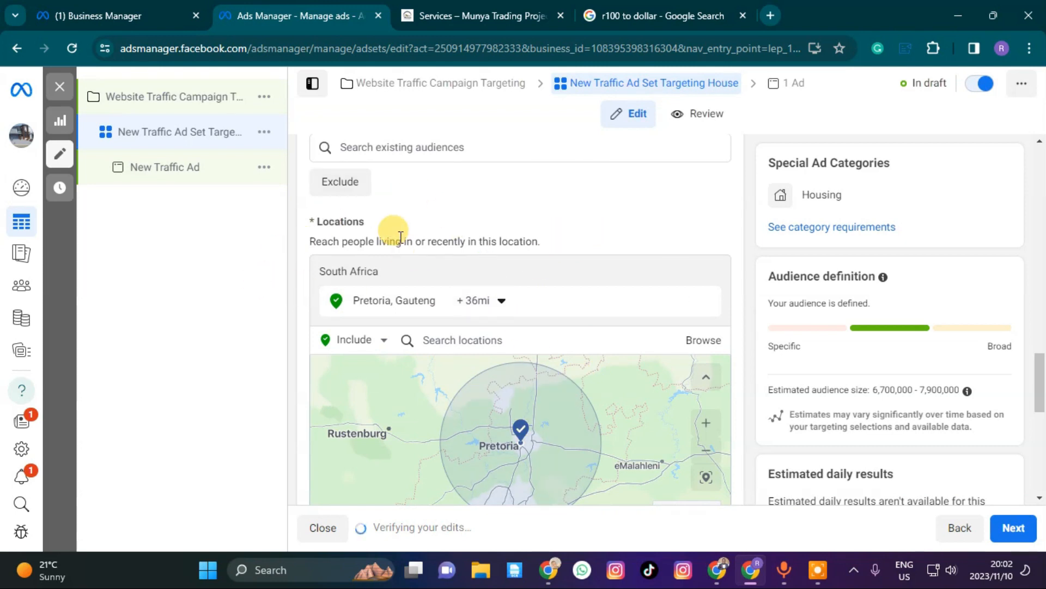
- Set the audience's minimum age to 29
scroll(400, 237, "down", 10)
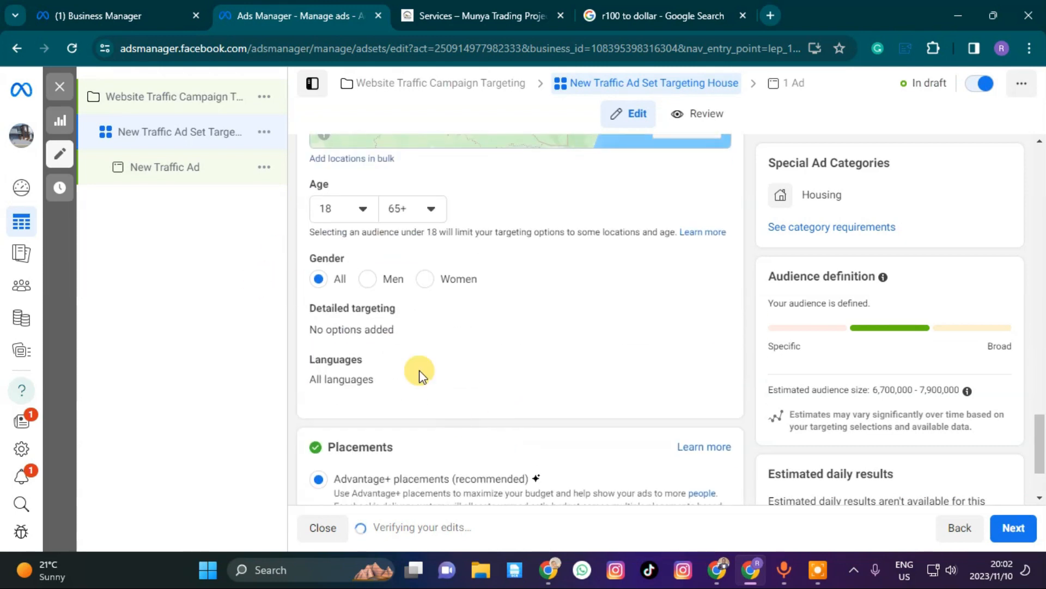
left_click(363, 209)
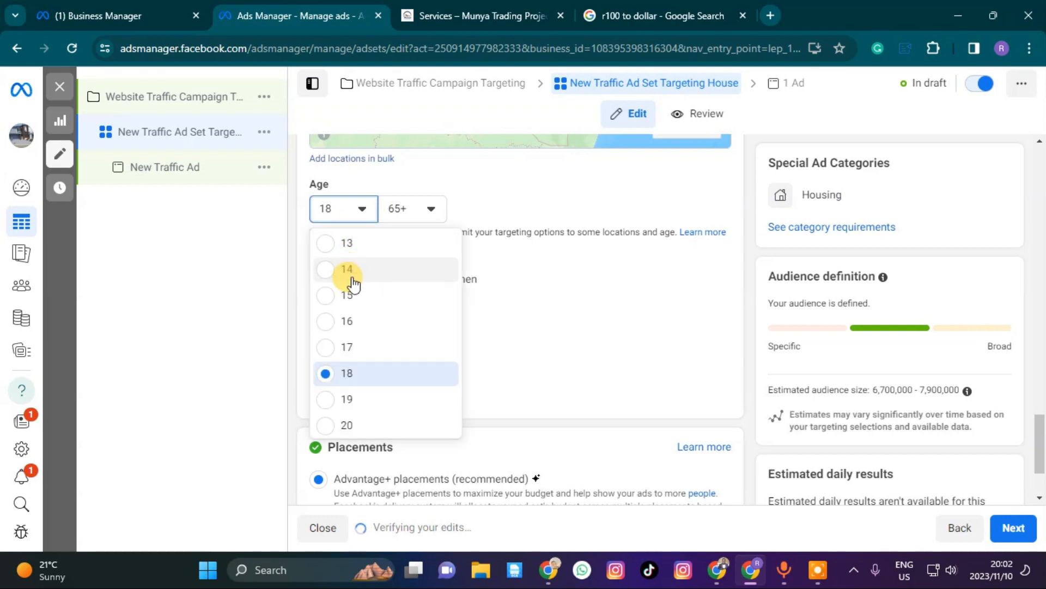
scroll(347, 338, "down", 3)
scroll(349, 327, "up", 2)
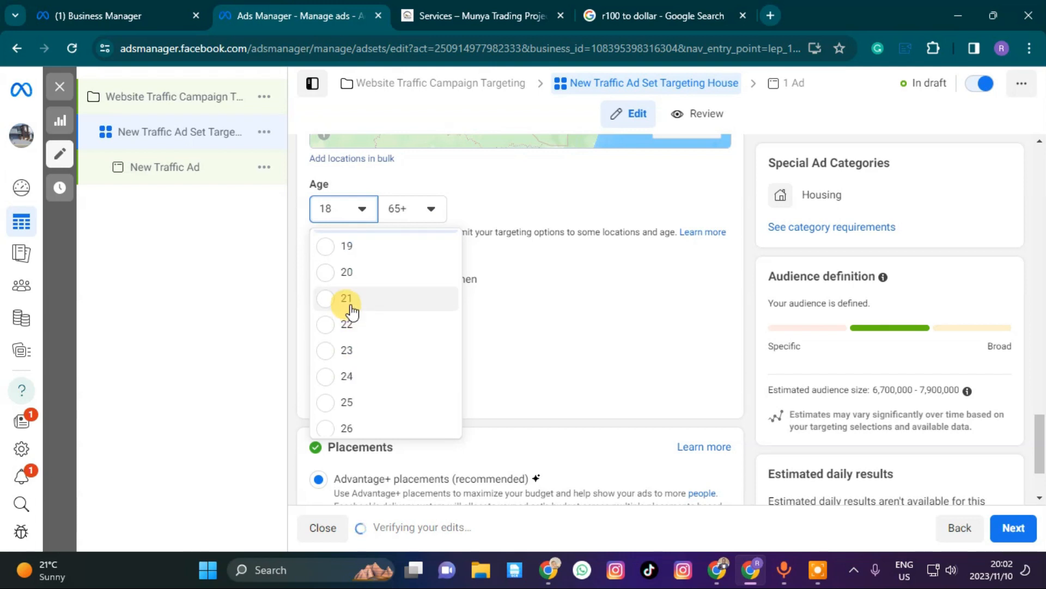
scroll(365, 323, "down", 3)
scroll(367, 329, "up", 1)
scroll(366, 327, "up", 2)
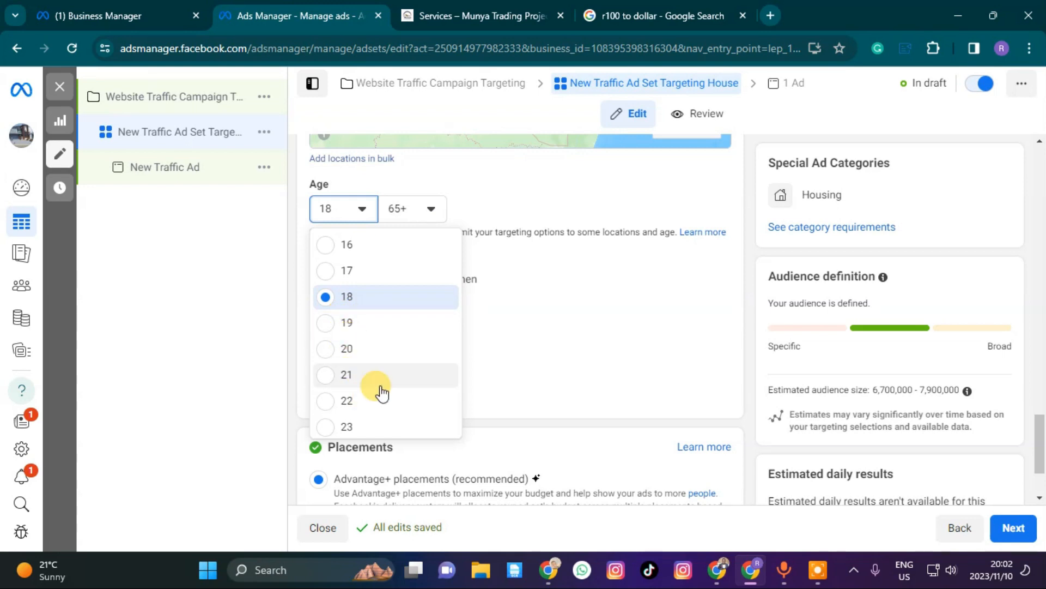
scroll(374, 394, "down", 3)
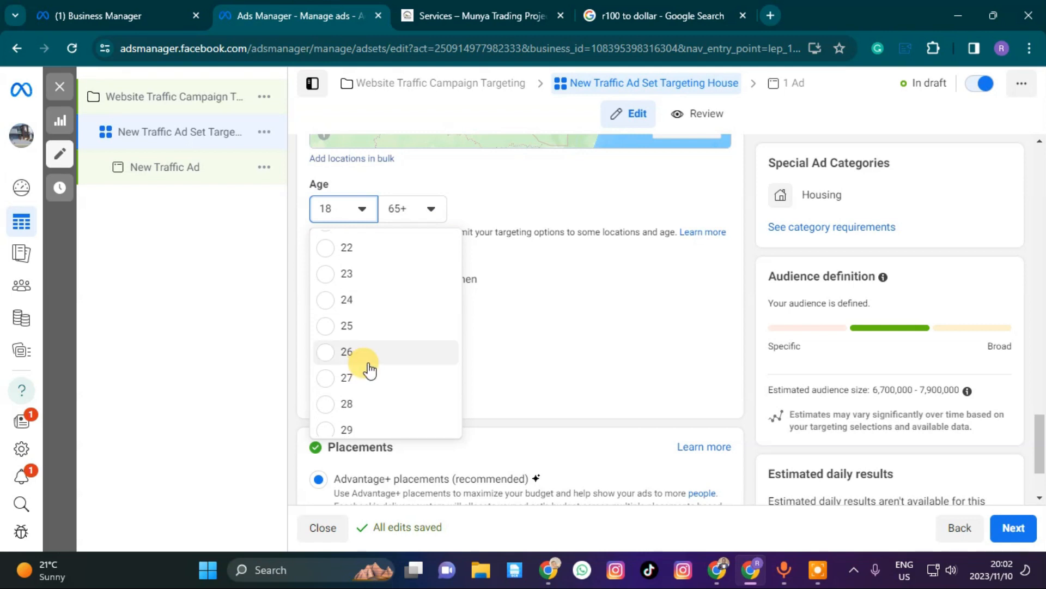
scroll(360, 375, "down", 2)
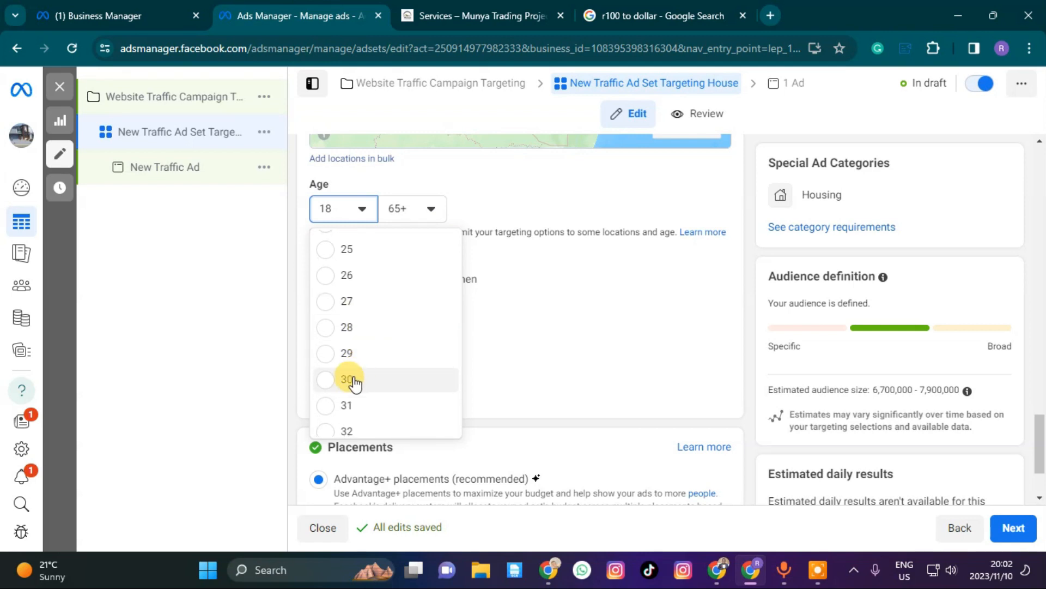
left_click(333, 353)
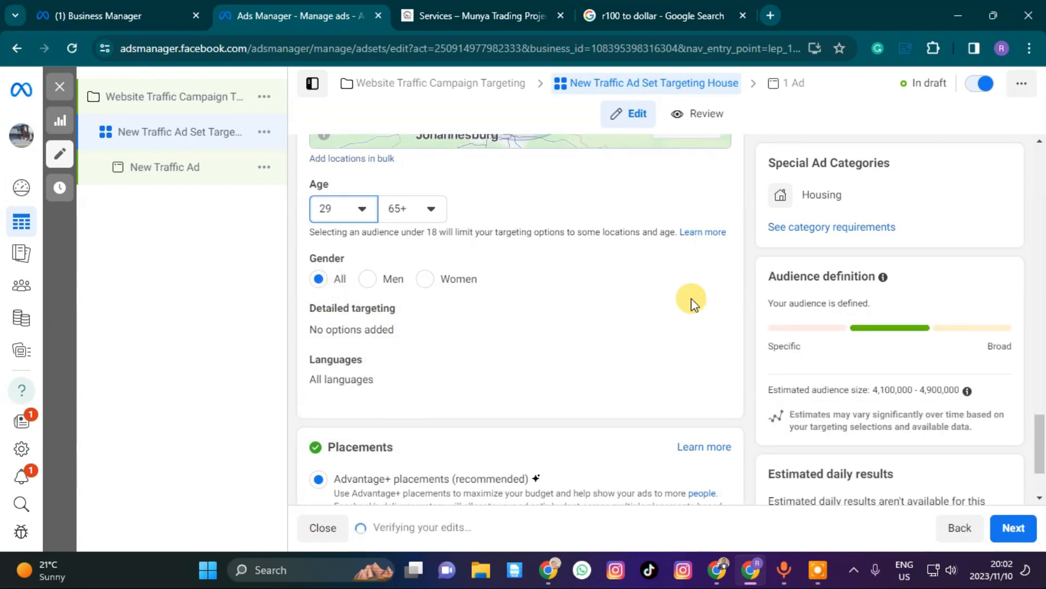
scroll(487, 339, "up", 2)
scroll(430, 347, "down", 2)
scroll(376, 289, "up", 2)
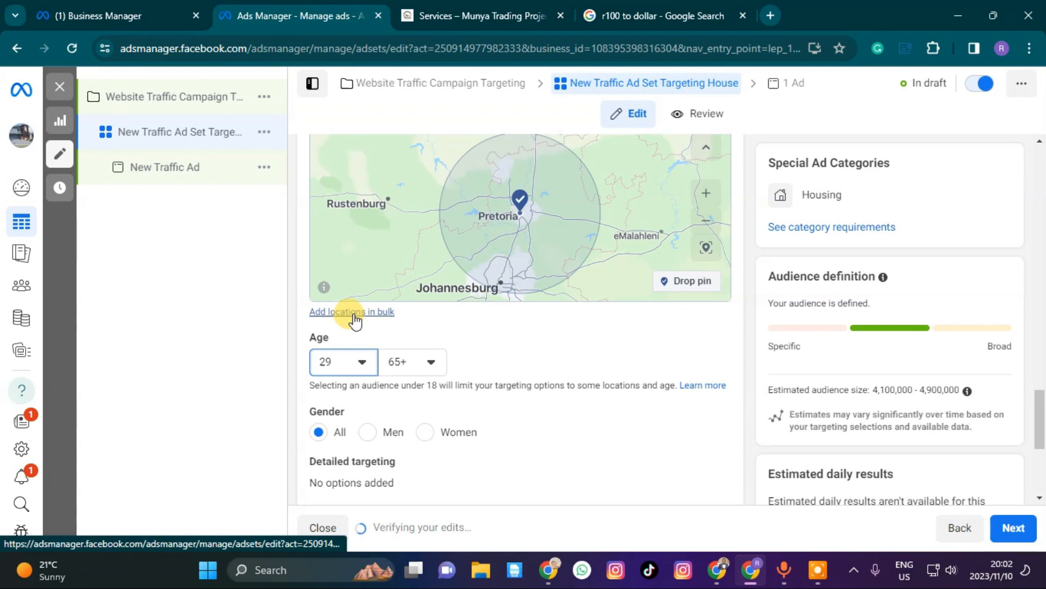
- Search the ad set's detailed targeting for "renovation" and include the interest Home Renovations (home improvement)
scroll(427, 327, "down", 2)
scroll(393, 386, "down", 1)
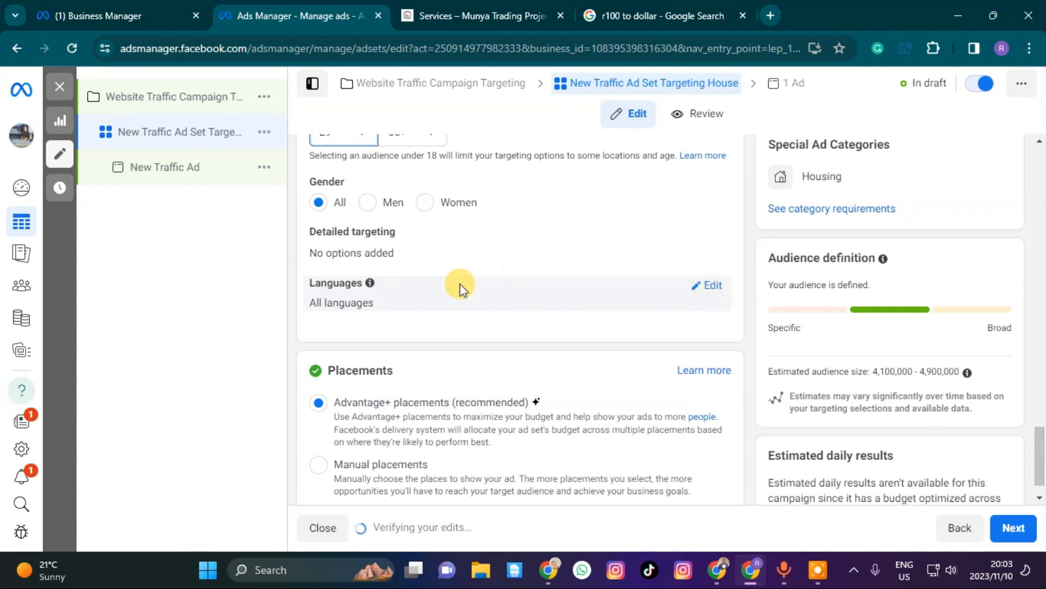
scroll(424, 361, "down", 1)
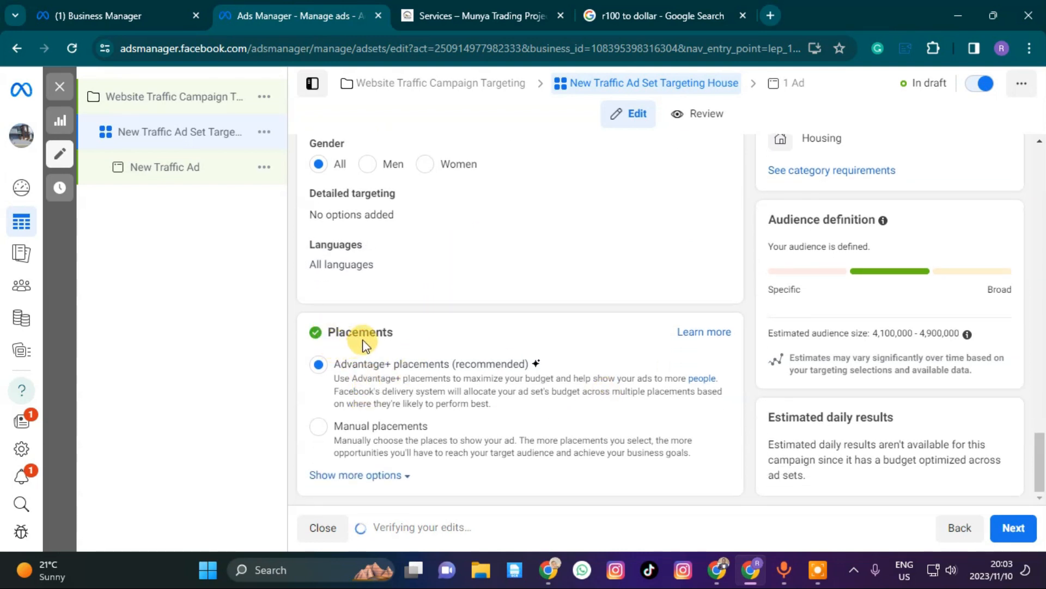
scroll(360, 327, "up", 2)
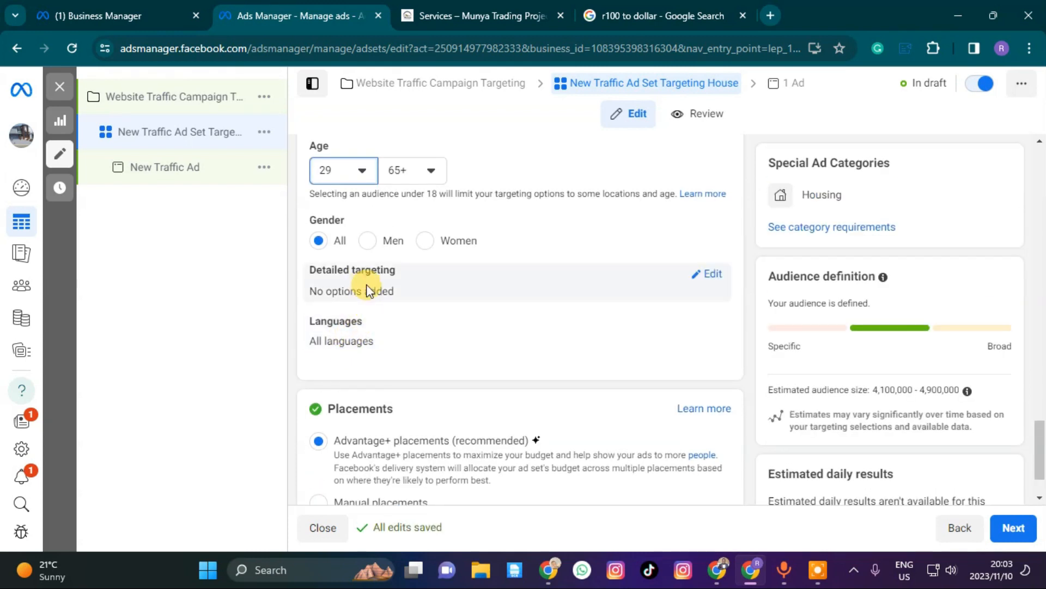
scroll(343, 286, "up", 2)
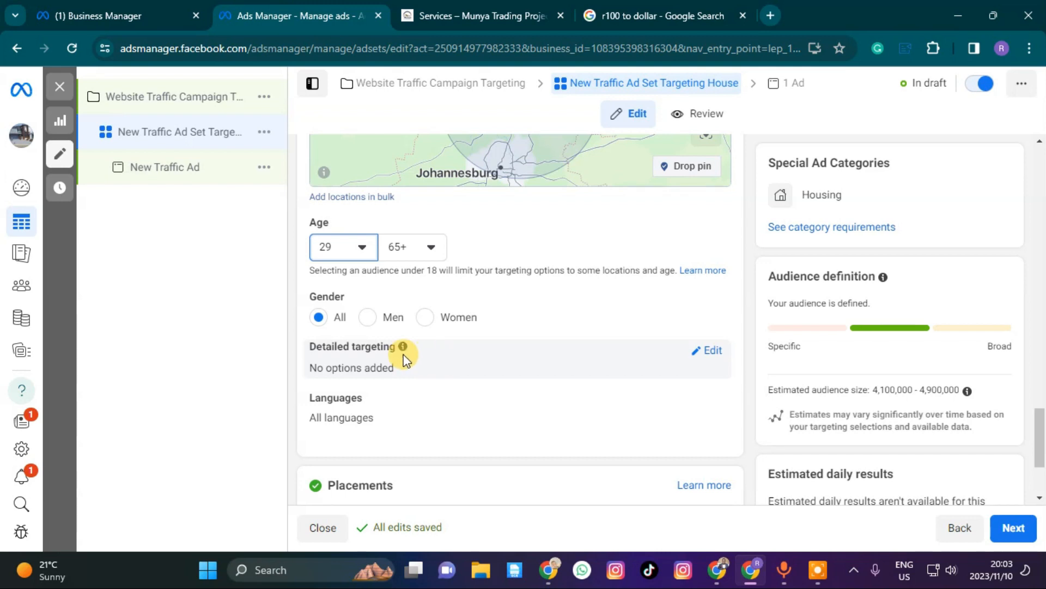
left_click(707, 351)
left_click(404, 390)
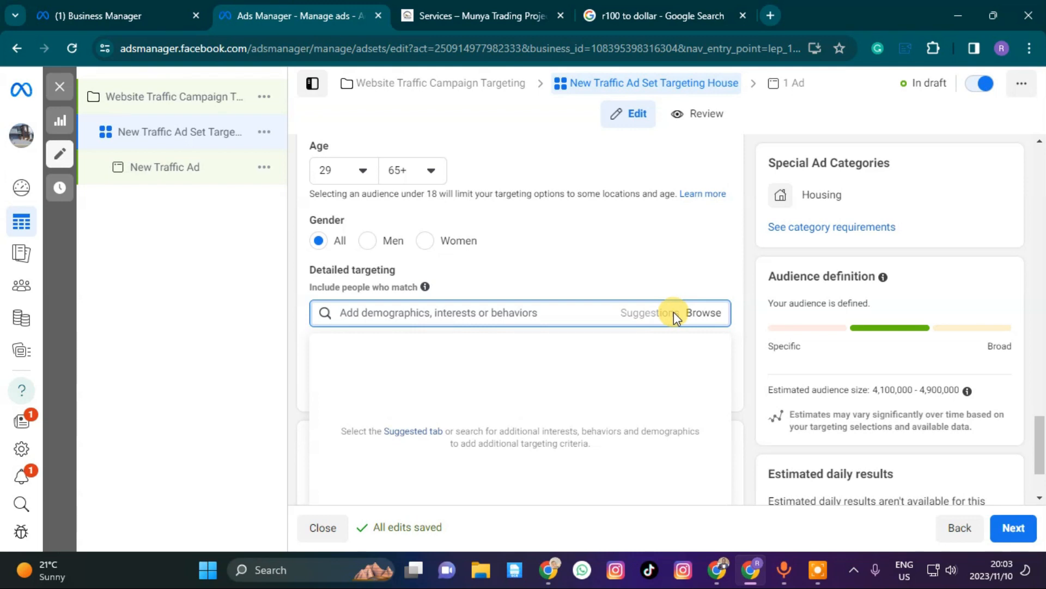
left_click(430, 311)
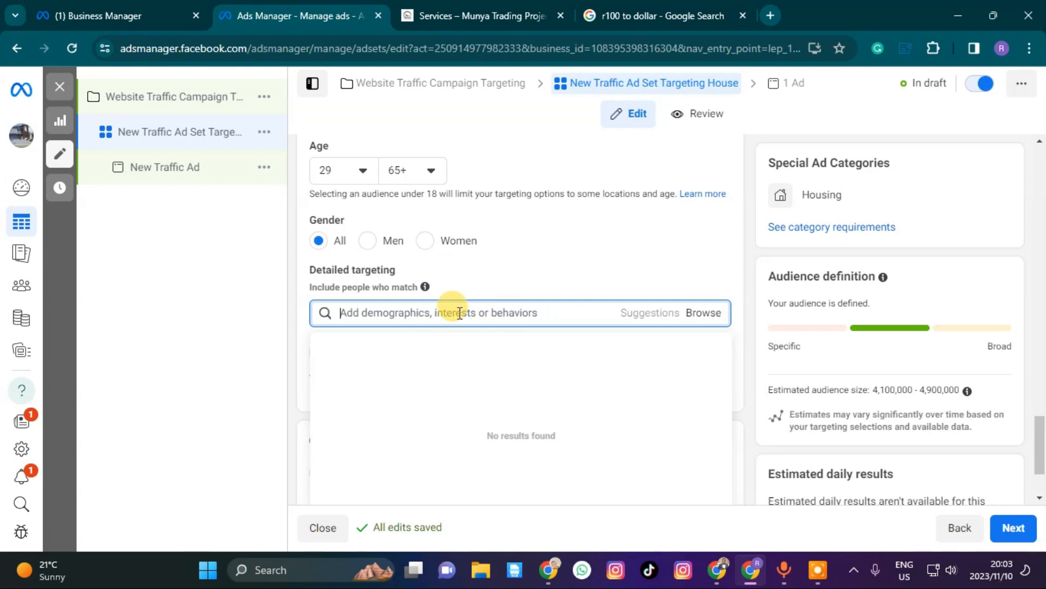
type("renovation")
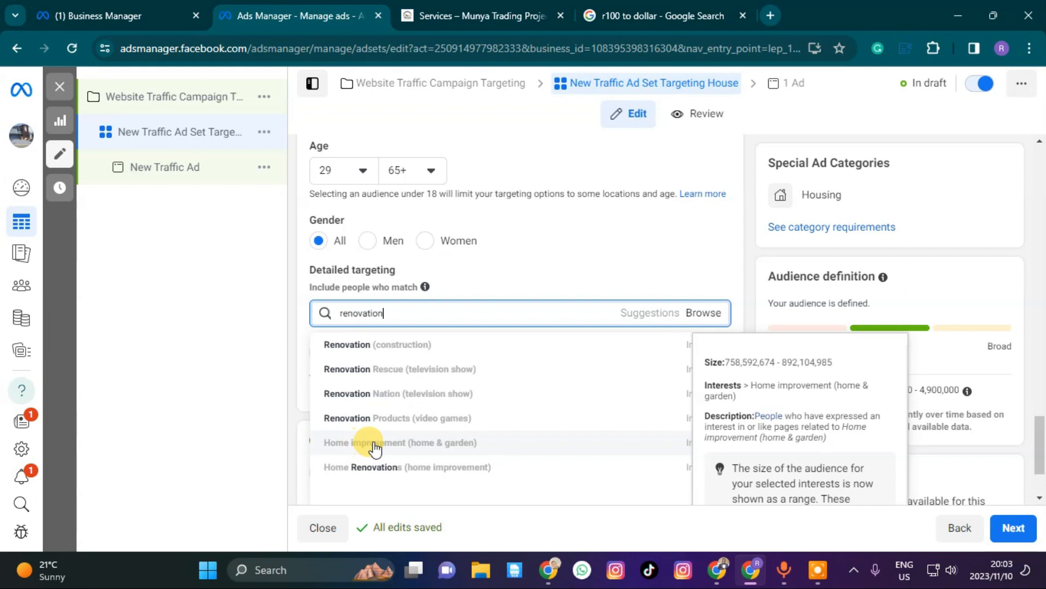
left_click(392, 474)
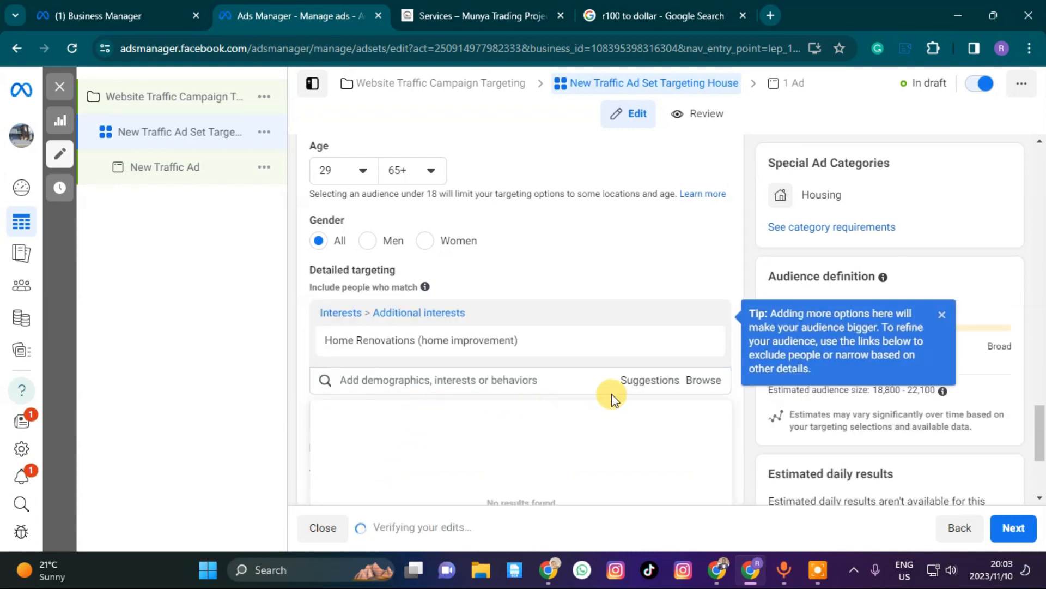
- Add the suggested interests Home repair (home improvement) and Home improvement (home & garden) to the included audience
left_click(645, 306)
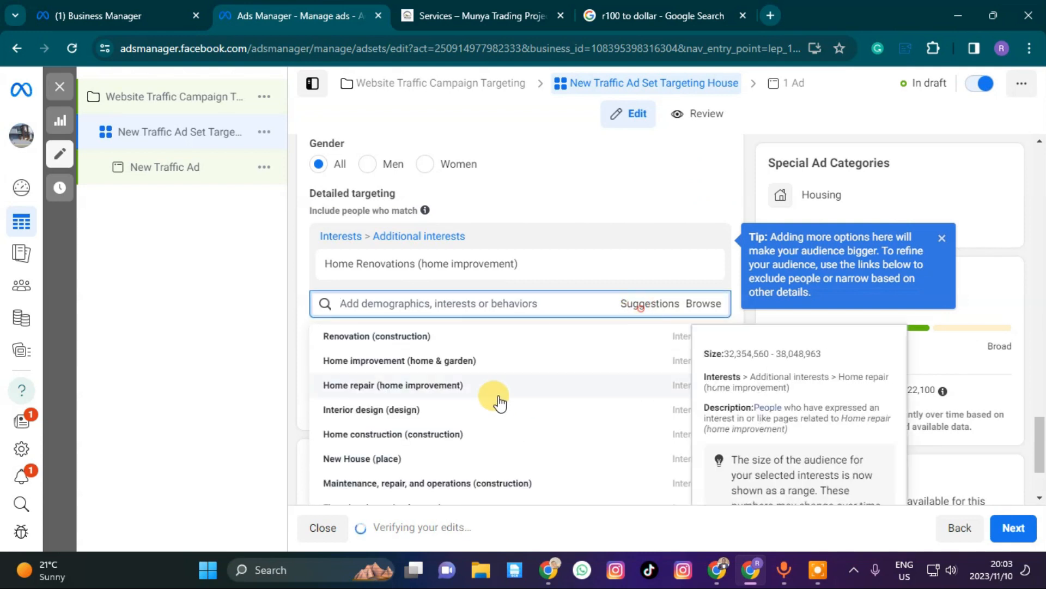
left_click(349, 386)
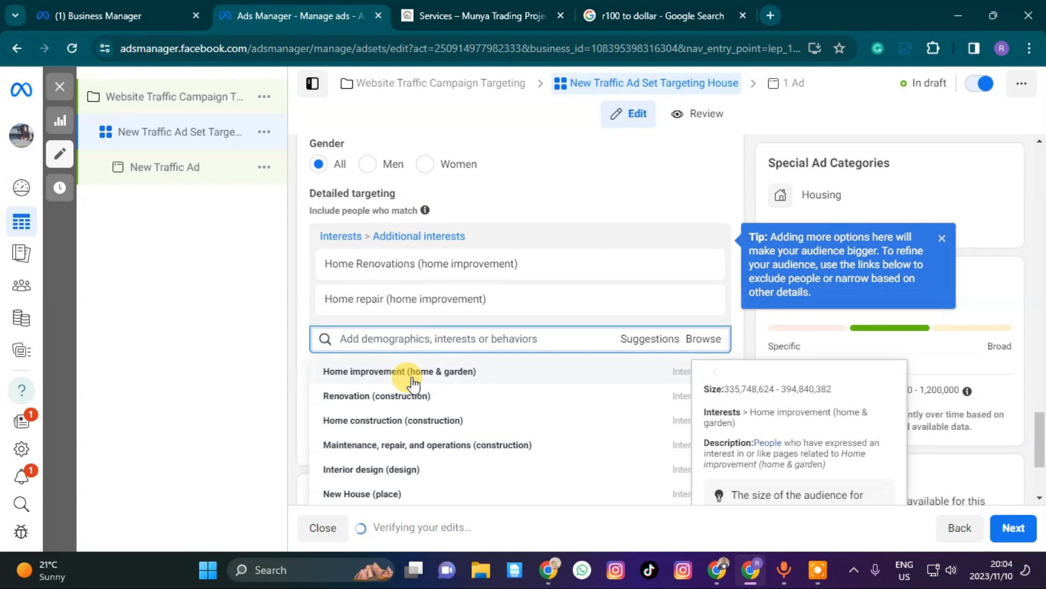
left_click(439, 376)
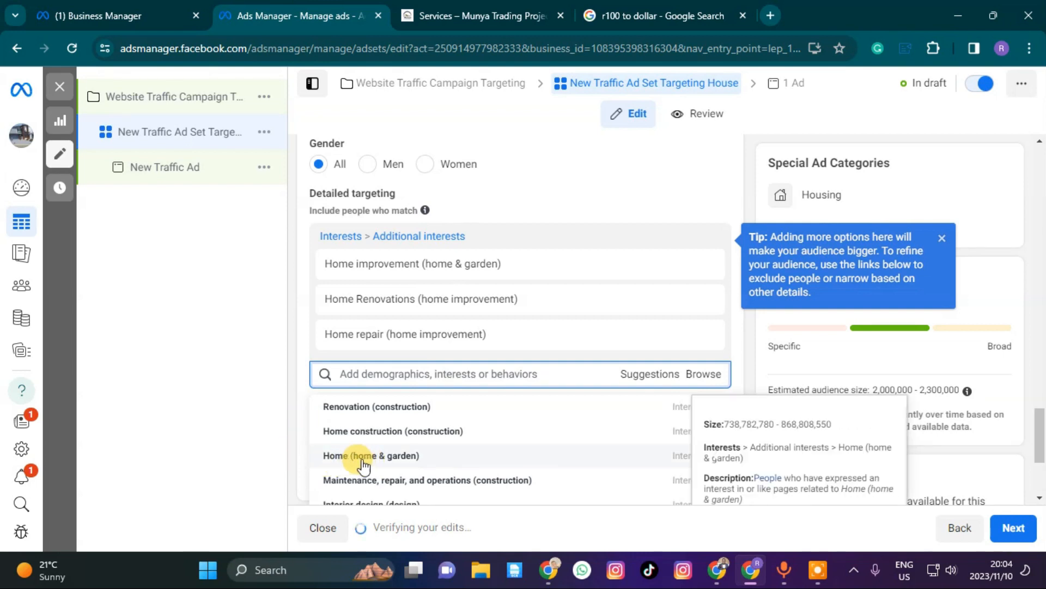
left_click(295, 403)
scroll(382, 393, "down", 2)
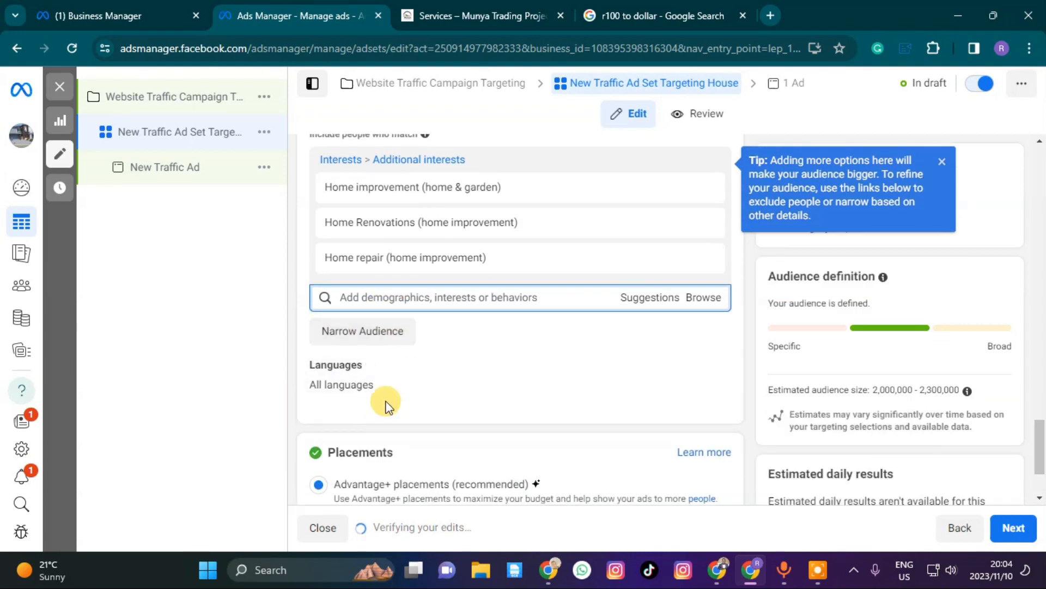
scroll(451, 316, "up", 2)
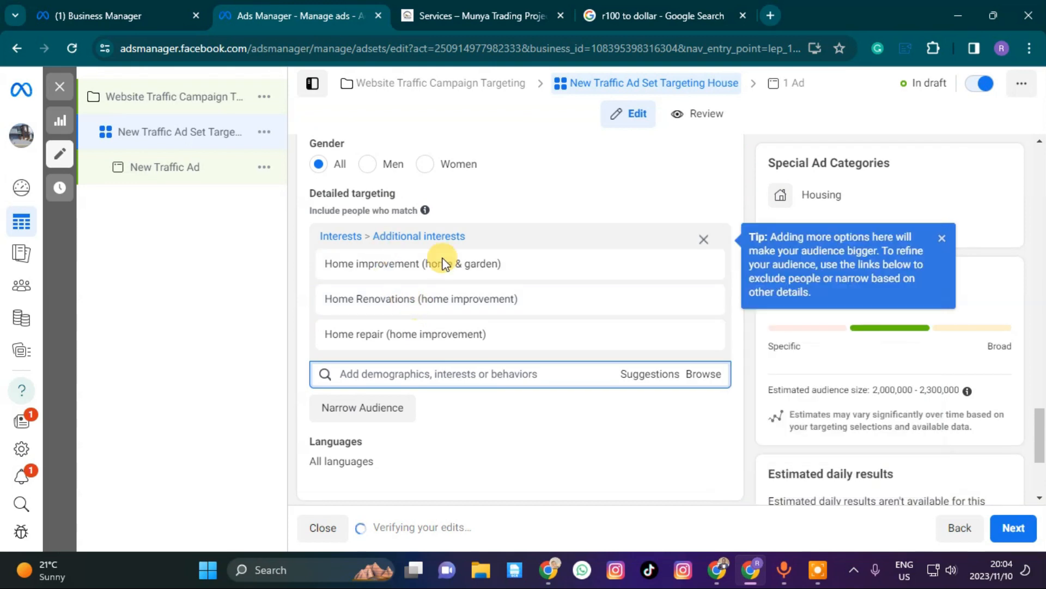
mouse_move(416, 265)
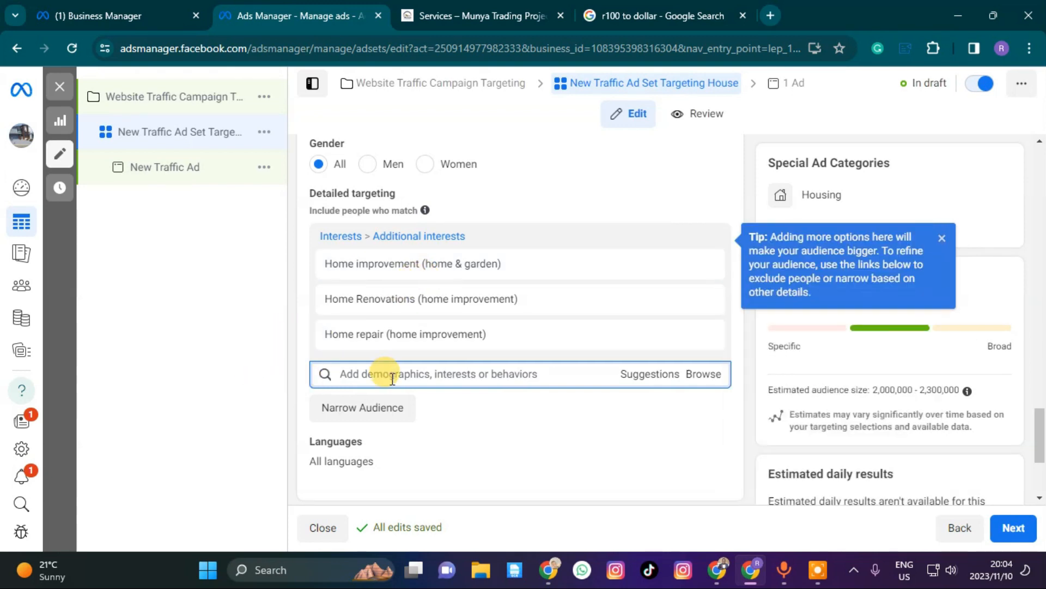
- Narrow the audience with an additional must-also-match condition and search its criteria for "all"
left_click(361, 417)
scroll(392, 414, "down", 1)
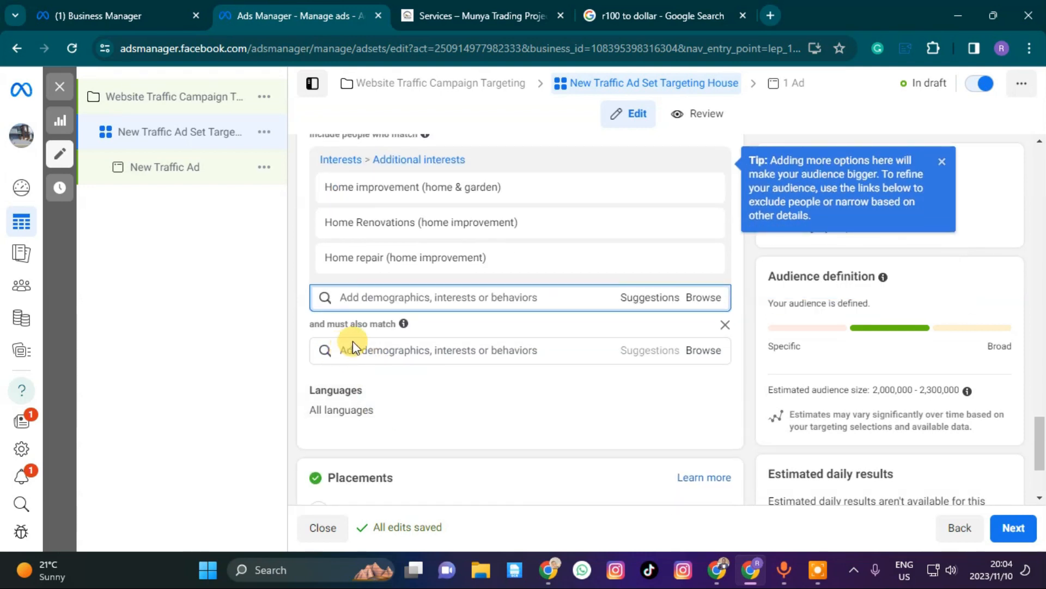
left_click(361, 350)
type("a")
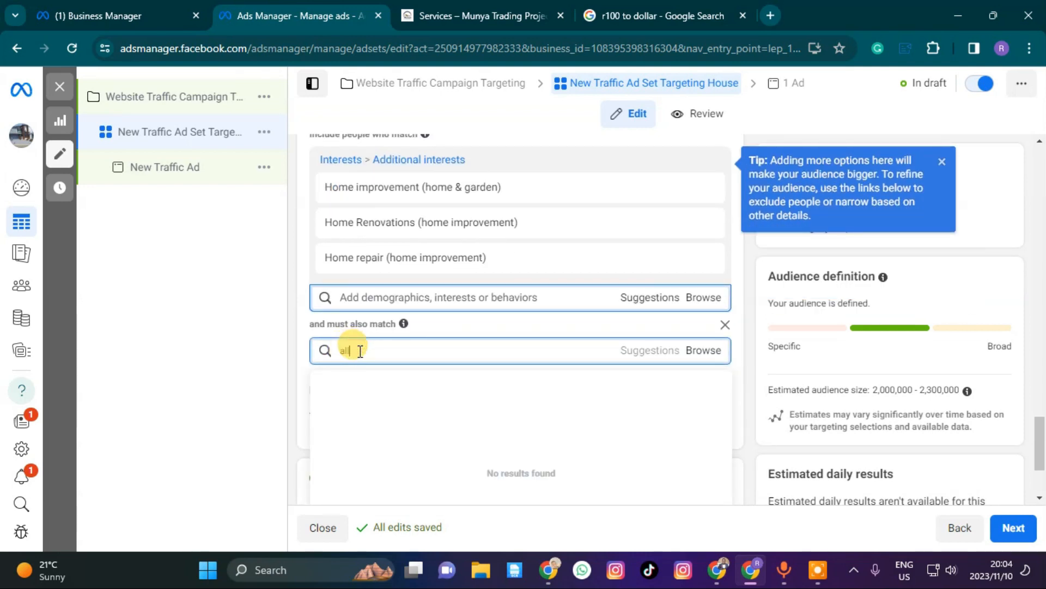
type("ll")
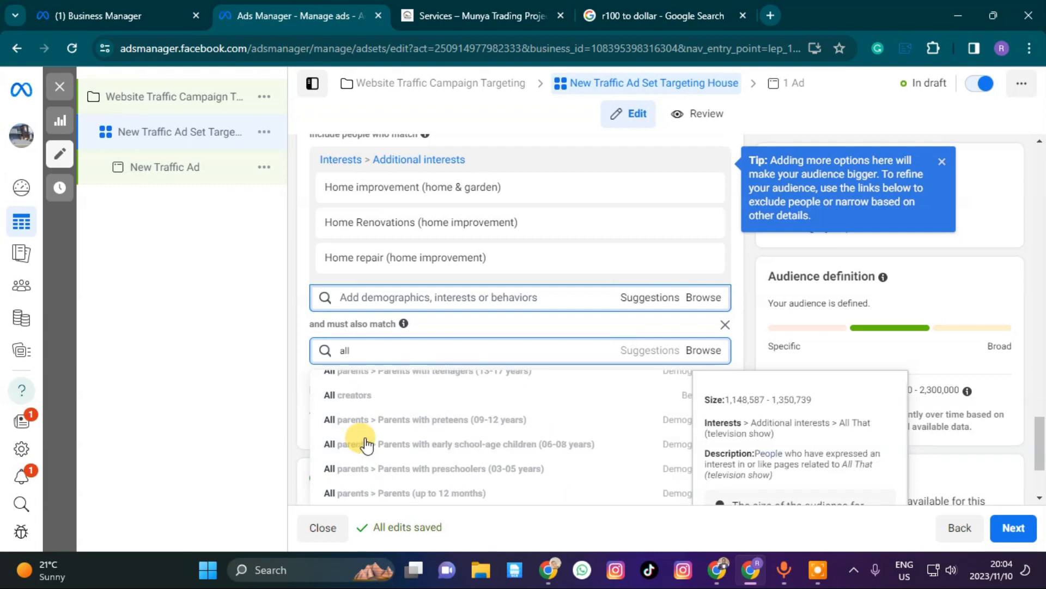
scroll(417, 404, "down", 1)
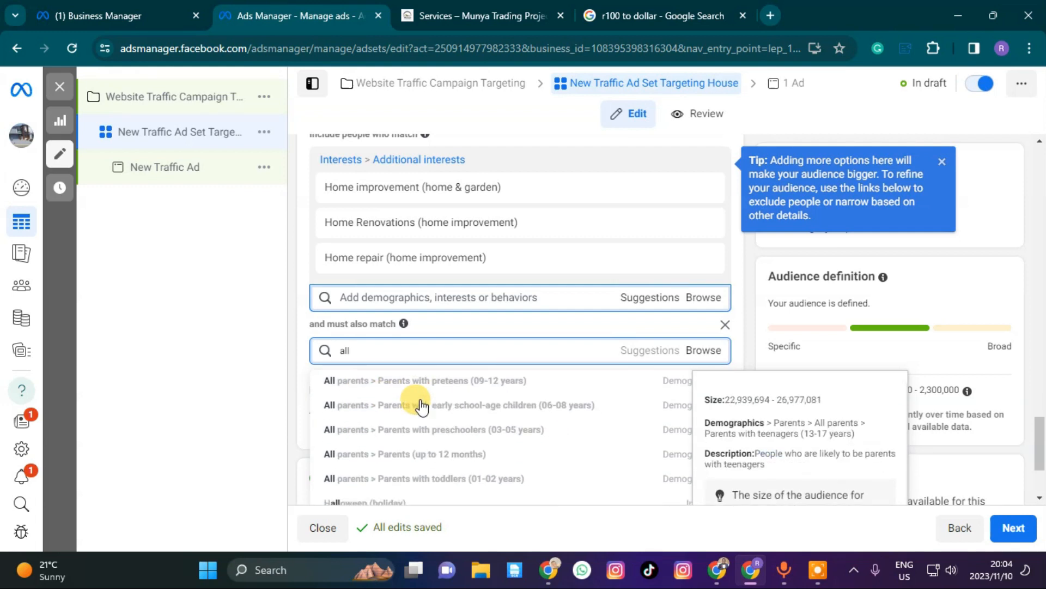
scroll(420, 409, "down", 2)
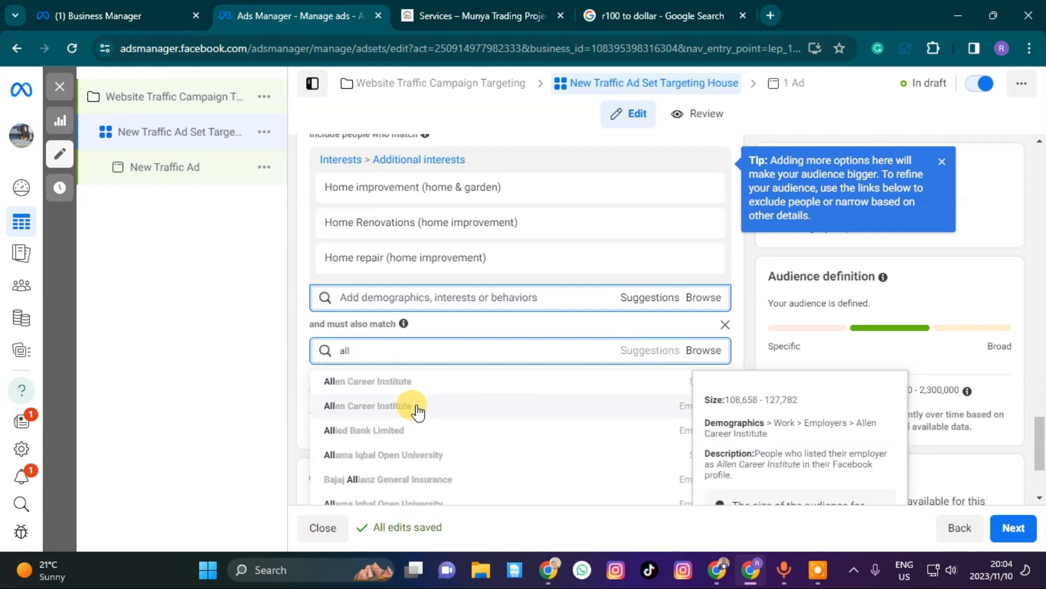
- Search the must-also-match criteria for "famaly" and clear the search text
key("BackSpace")
type("famaly")
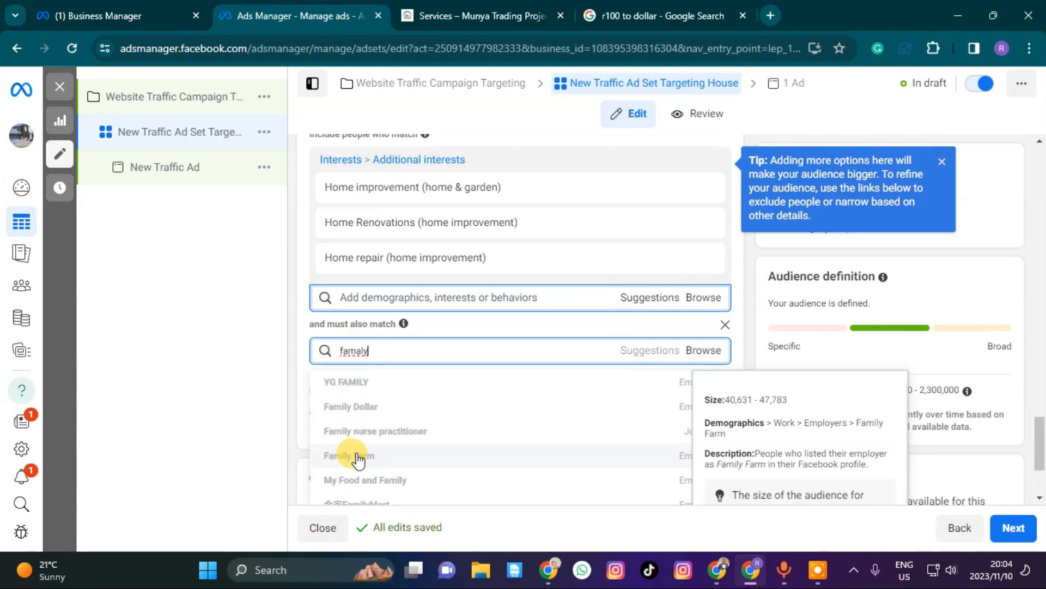
scroll(357, 460, "down", 5)
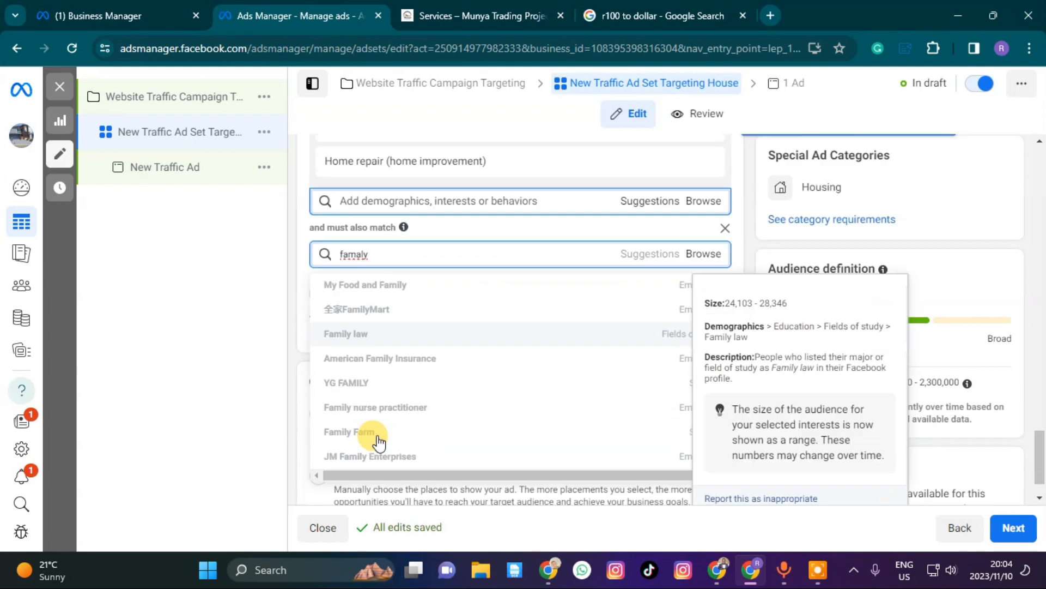
scroll(379, 441, "down", 1)
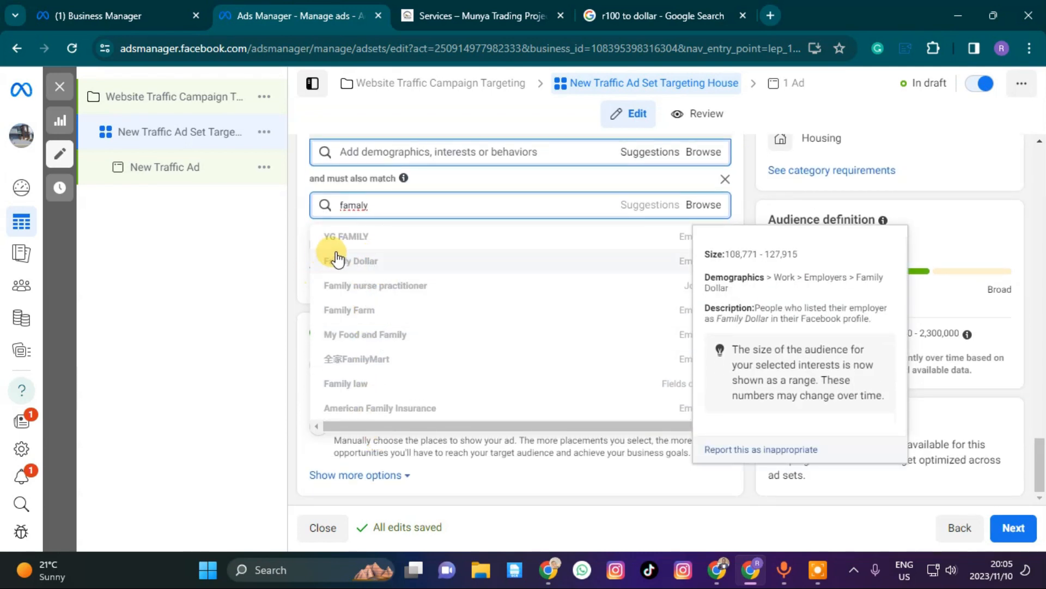
left_click_drag(380, 207, 286, 218)
key("BackSpace")
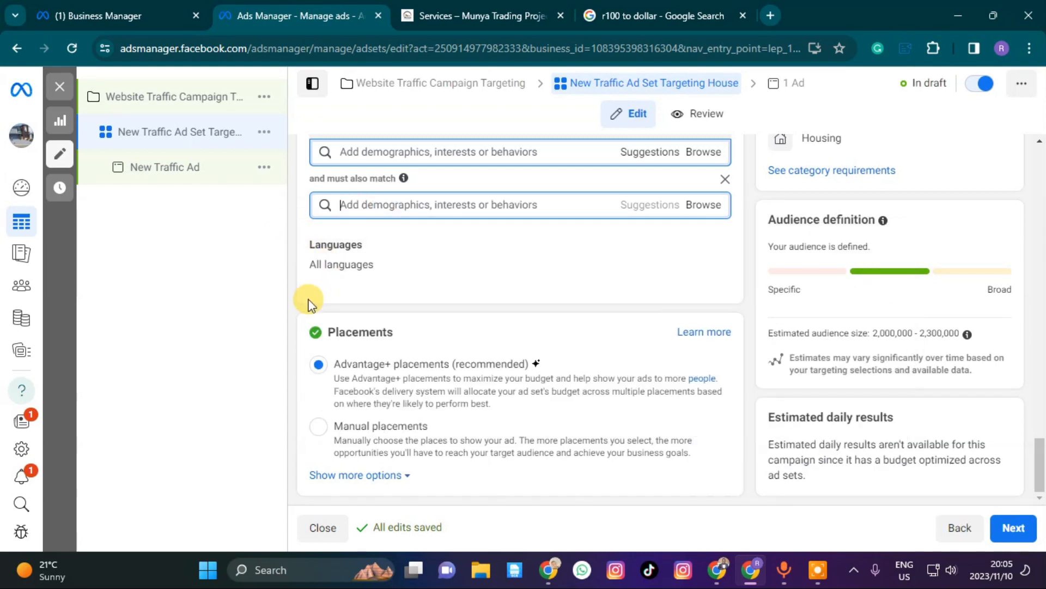
- Search the must-also-match criteria for "all parent" and add the demographic Parents (All)
scroll(661, 236, "up", 3)
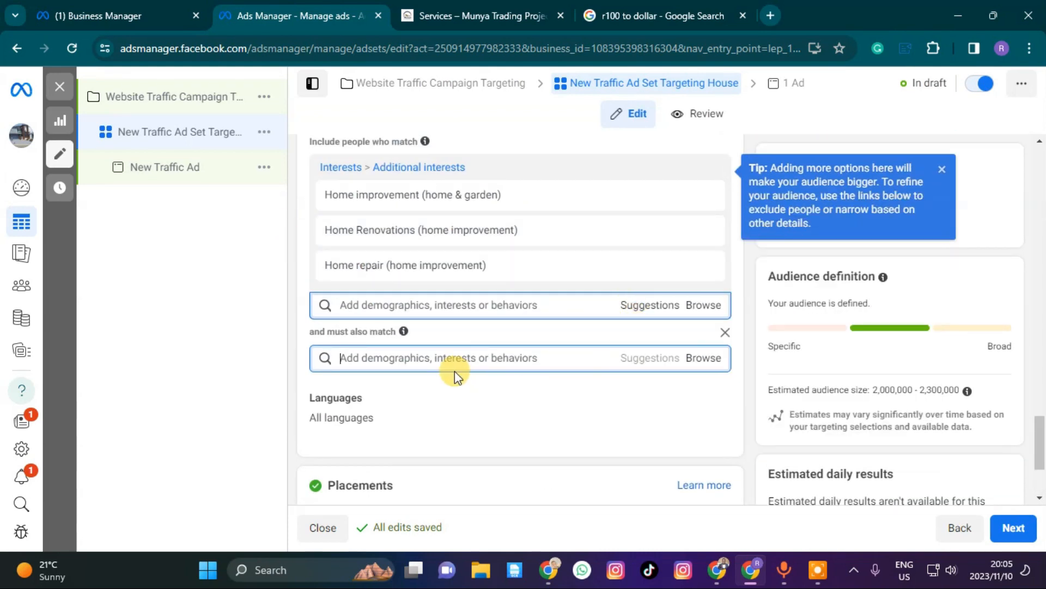
scroll(454, 371, "down", 1)
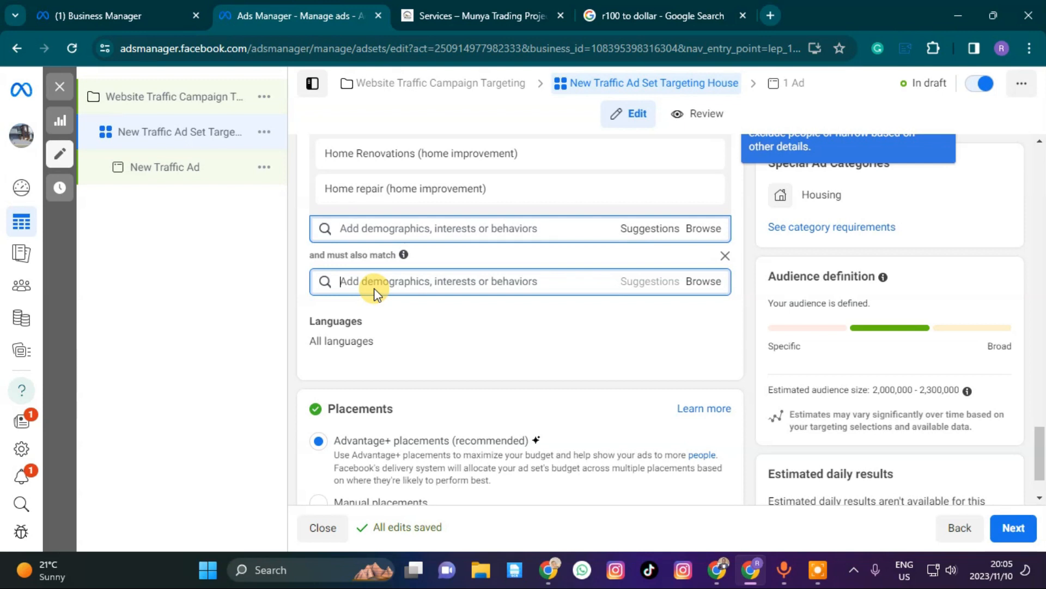
type("all pare")
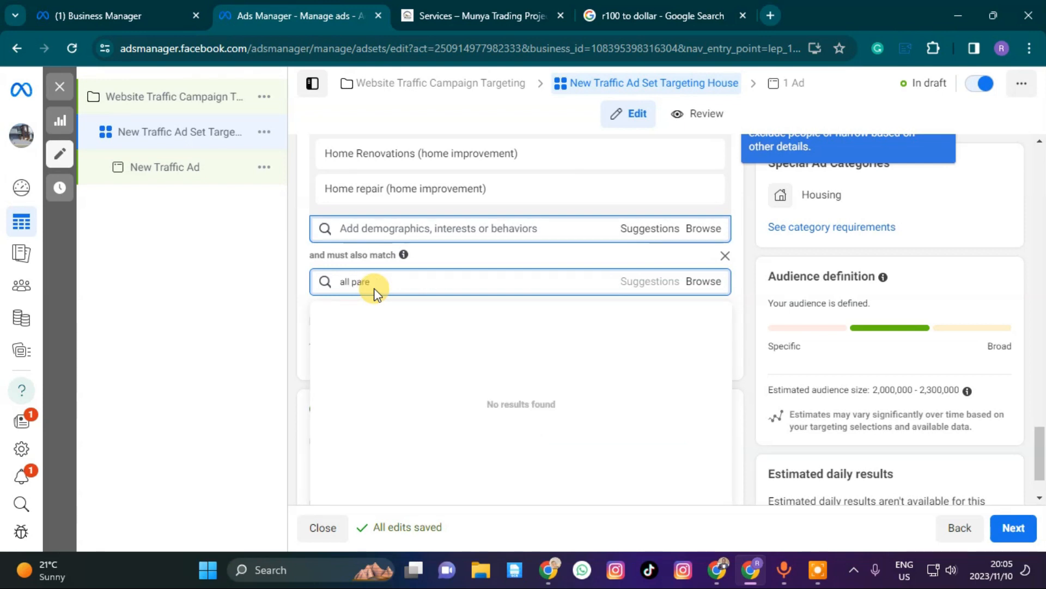
type("nt")
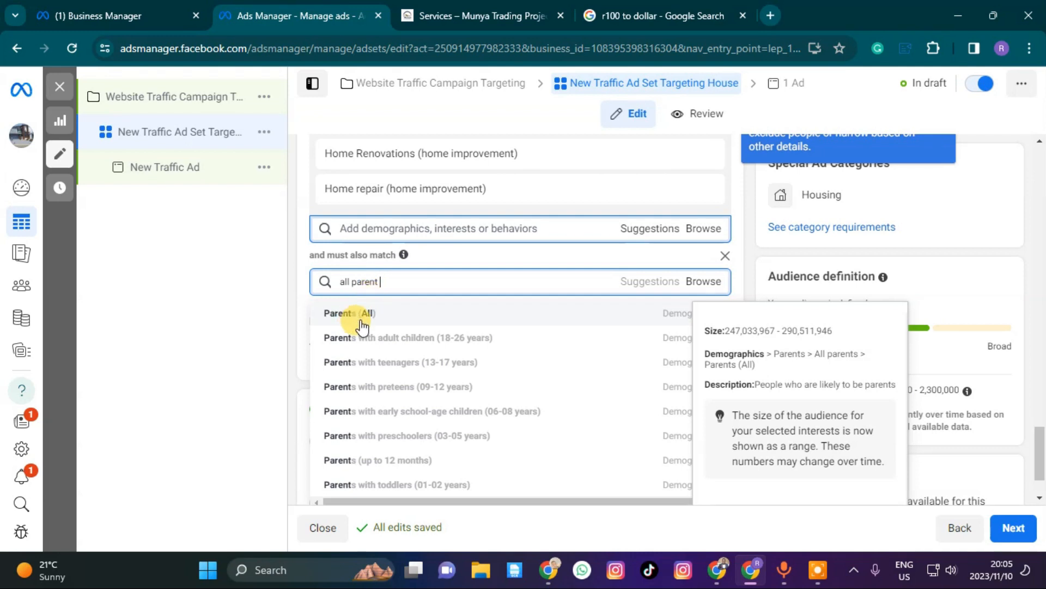
left_click(361, 326)
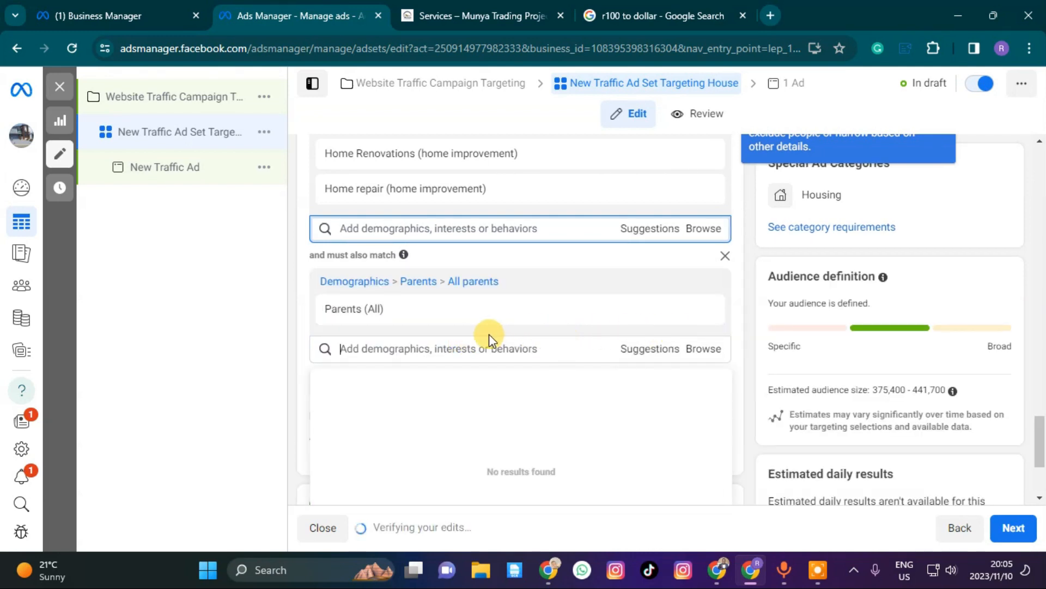
scroll(390, 288, "up", 2)
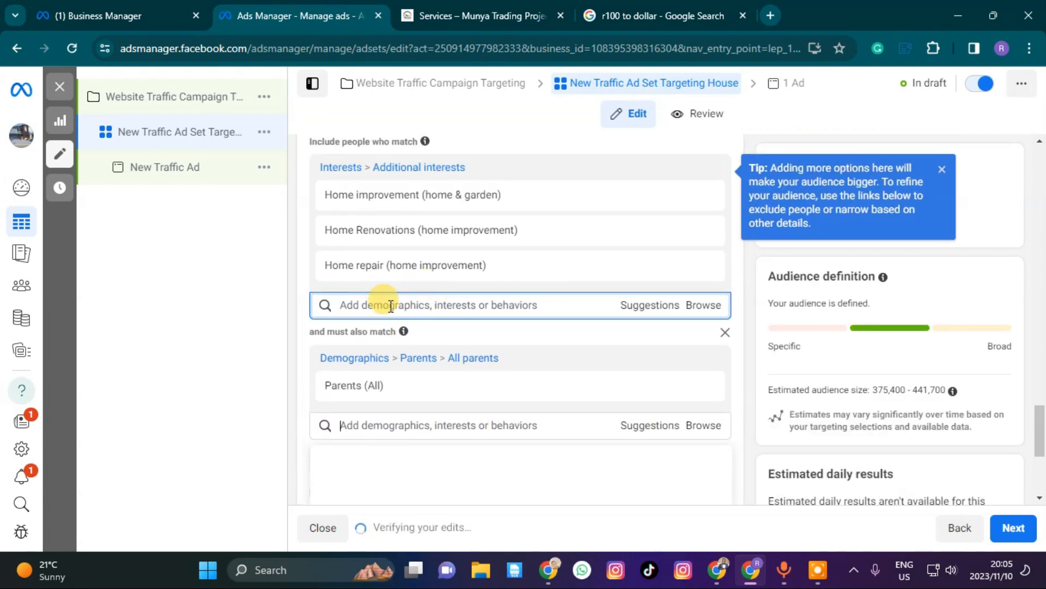
mouse_move(346, 265)
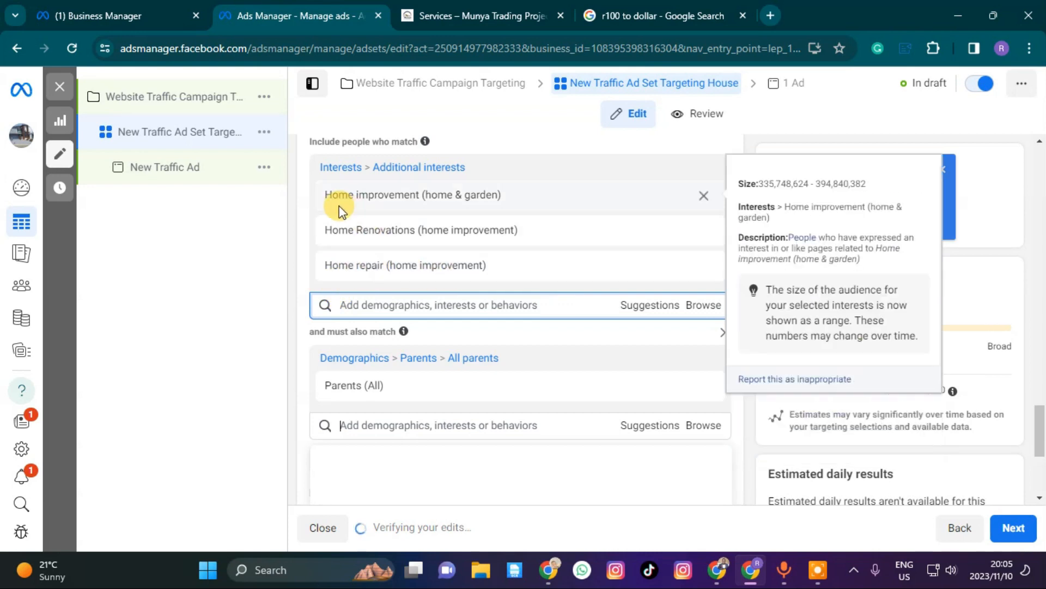
mouse_move(348, 237)
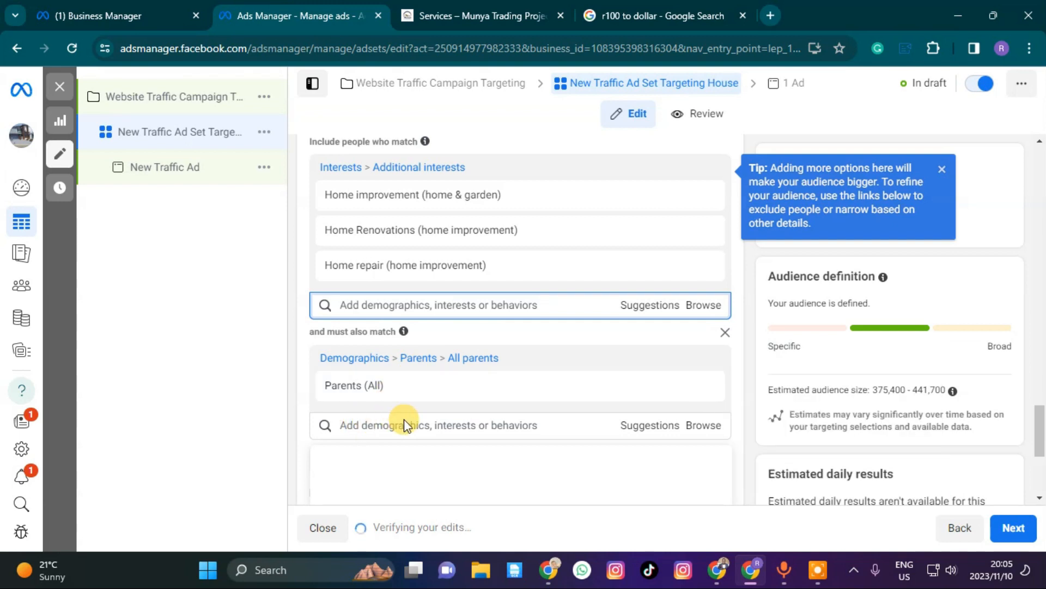
left_click(366, 424)
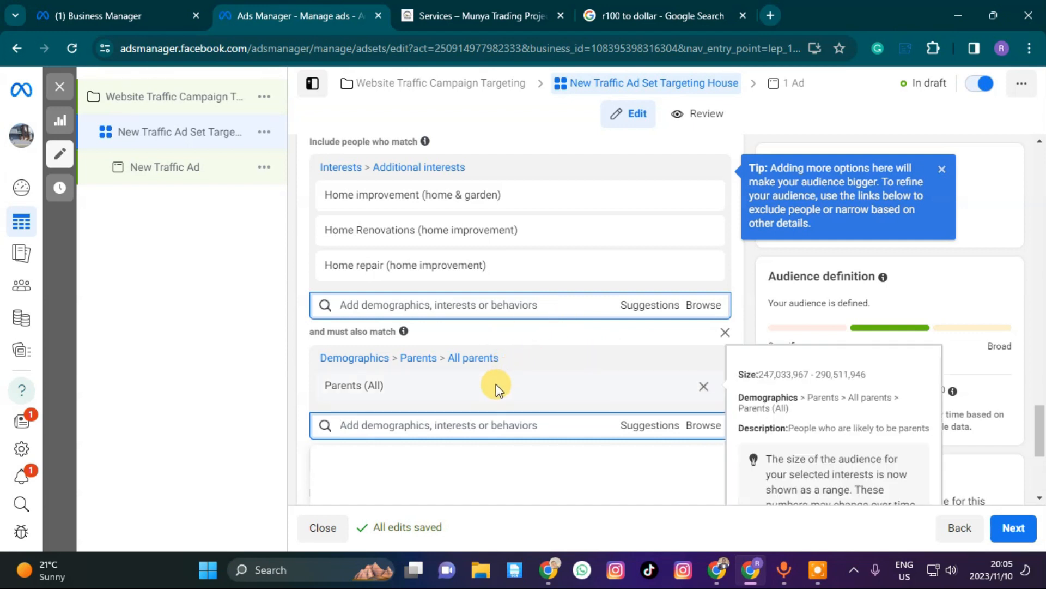
scroll(436, 377, "down", 3)
scroll(593, 234, "up", 2)
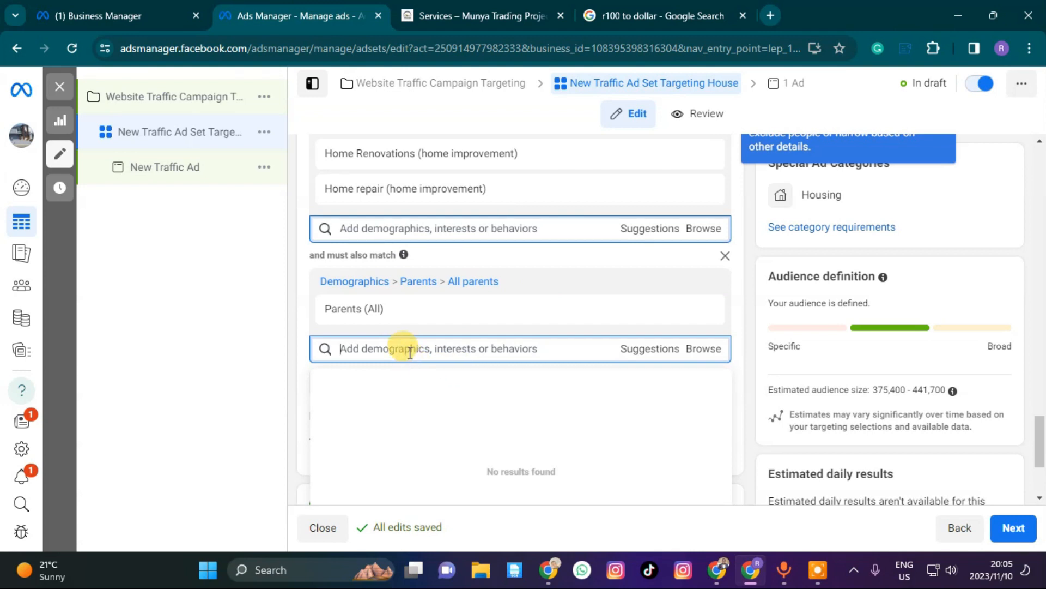
scroll(588, 311, "up", 1)
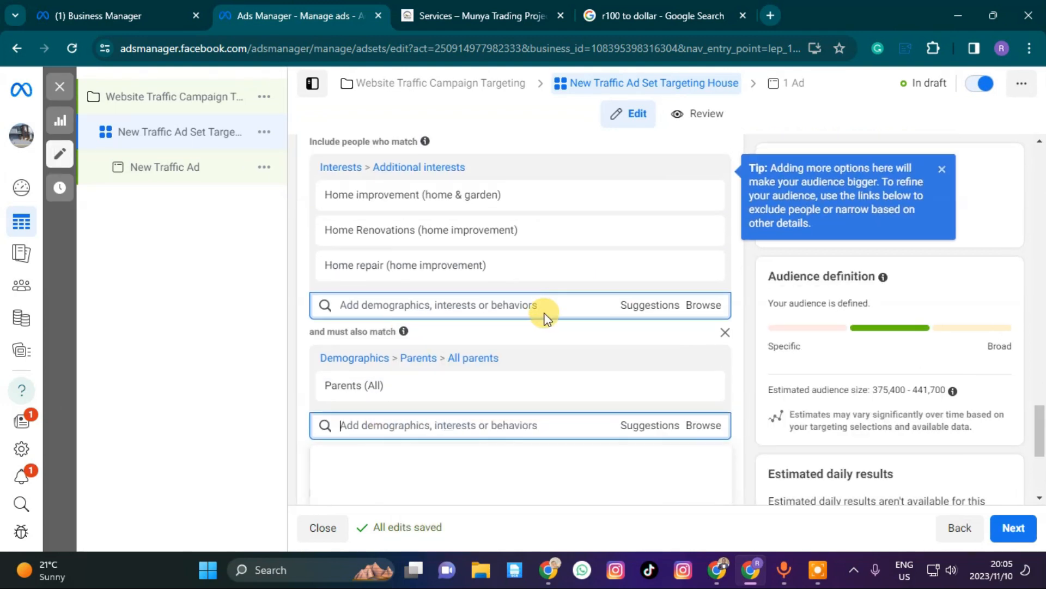
- Add the suggested interest Real estate investing (investing) to the included audience
left_click(665, 305)
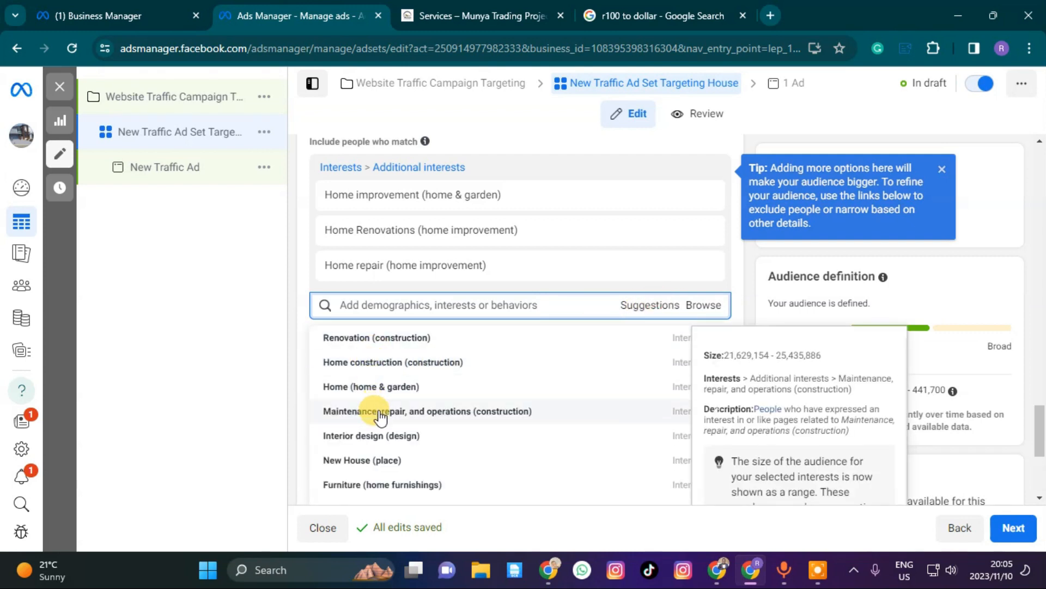
scroll(376, 447, "down", 3)
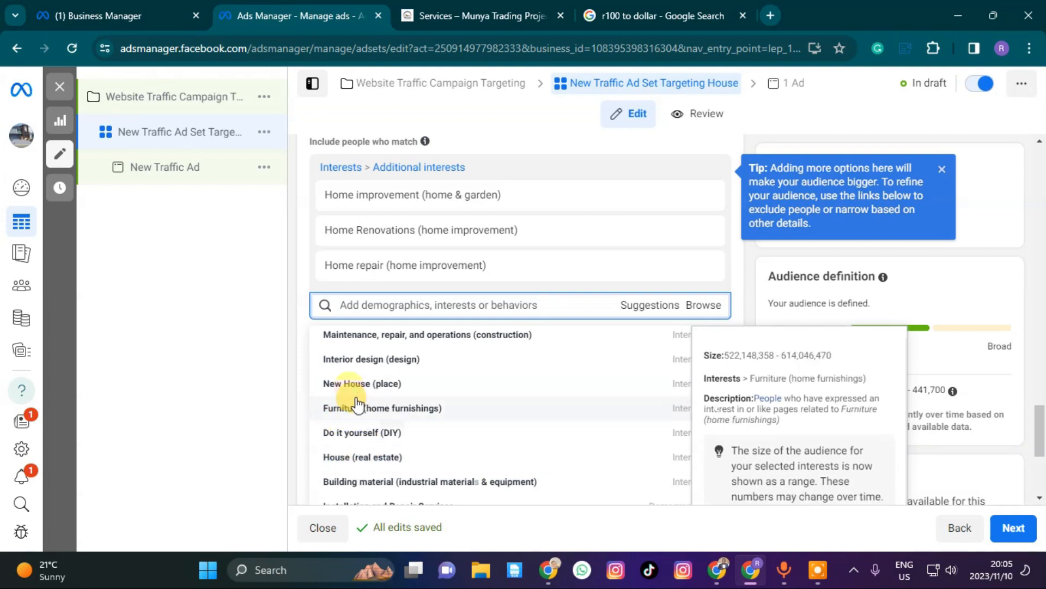
scroll(338, 398, "down", 1)
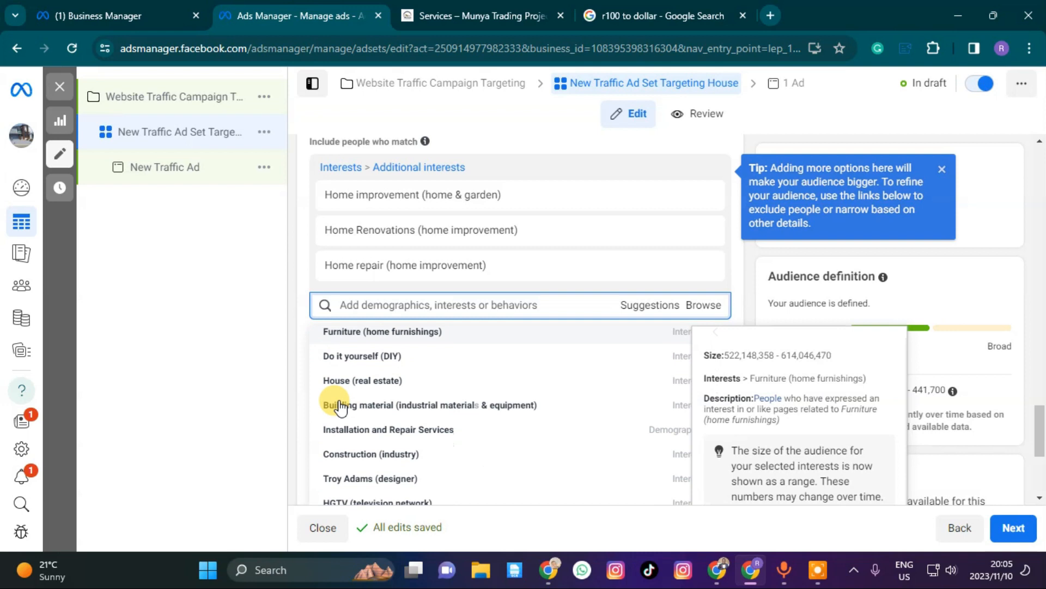
scroll(445, 439, "down", 2)
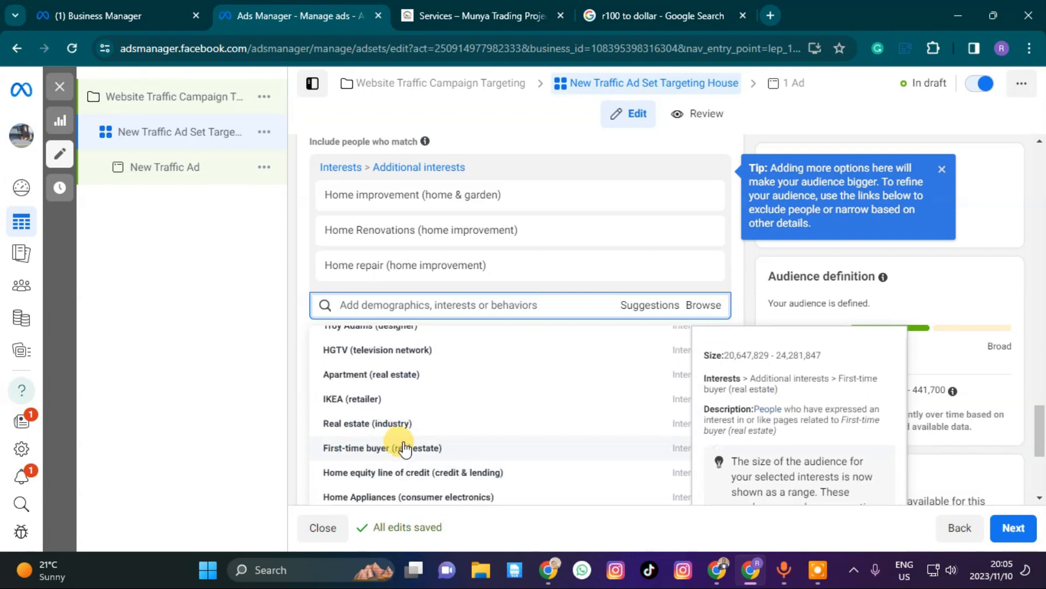
scroll(393, 457, "down", 2)
scroll(374, 463, "up", 6)
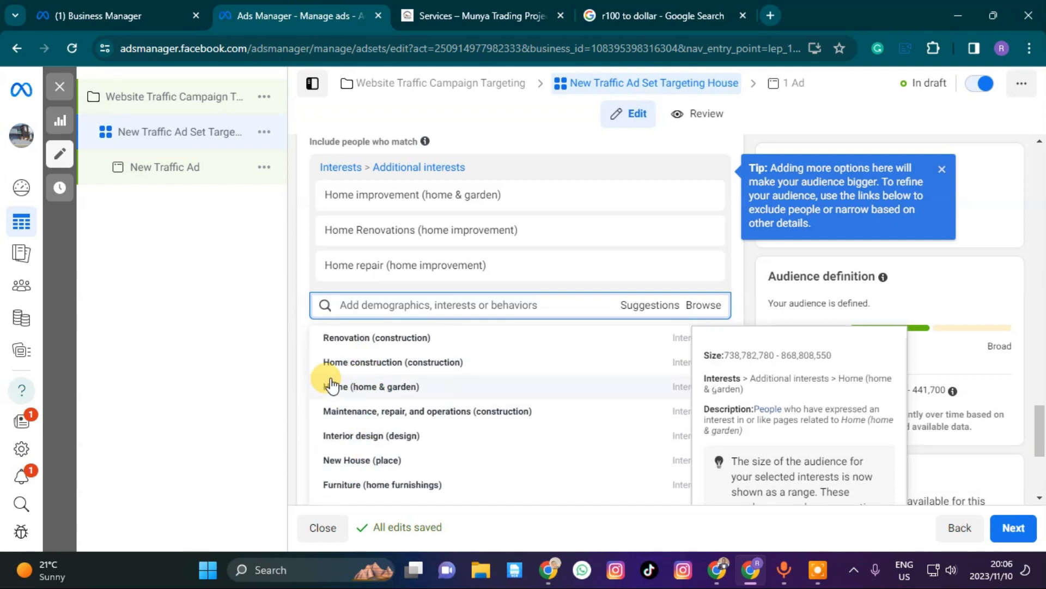
scroll(350, 448, "down", 2)
scroll(357, 447, "down", 2)
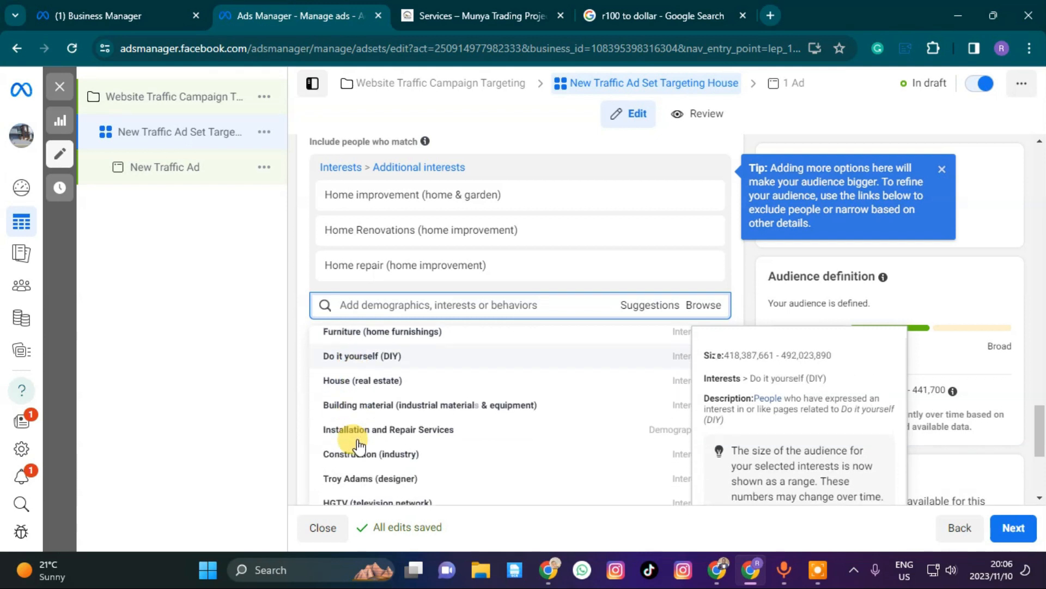
scroll(358, 446, "down", 4)
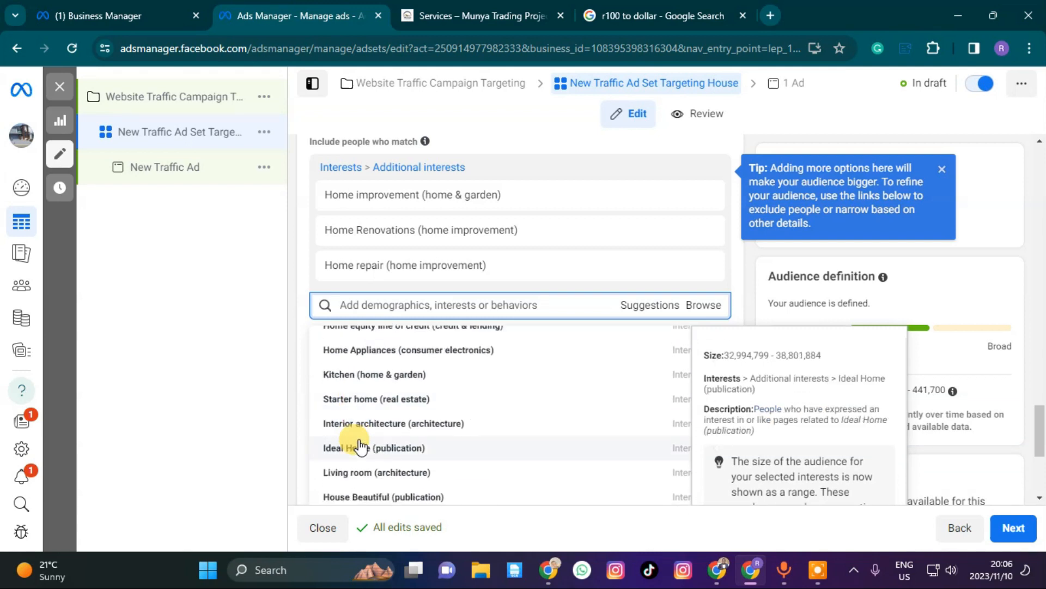
scroll(359, 445, "down", 2)
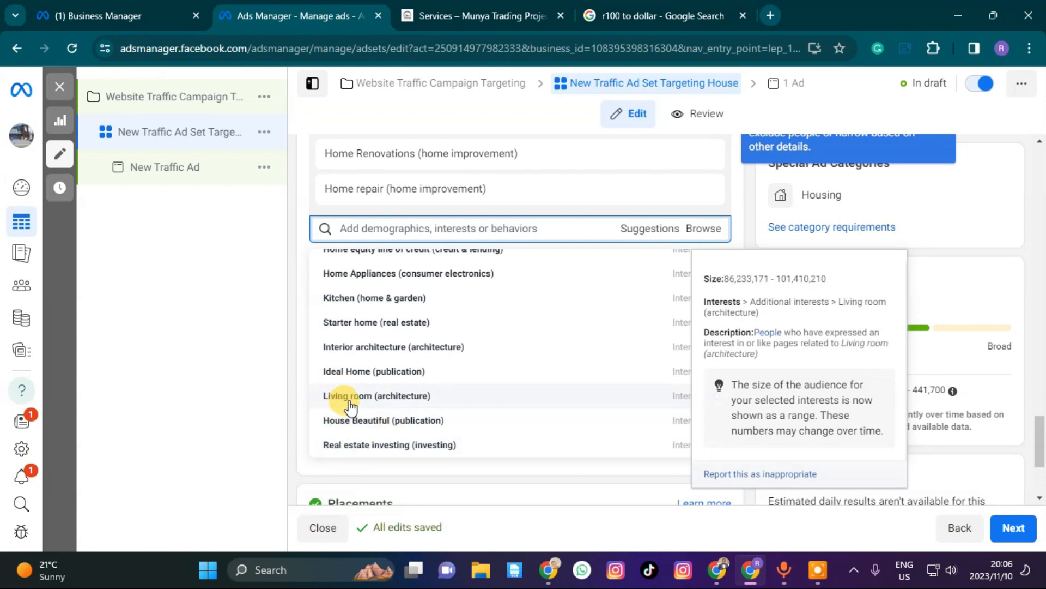
left_click(343, 446)
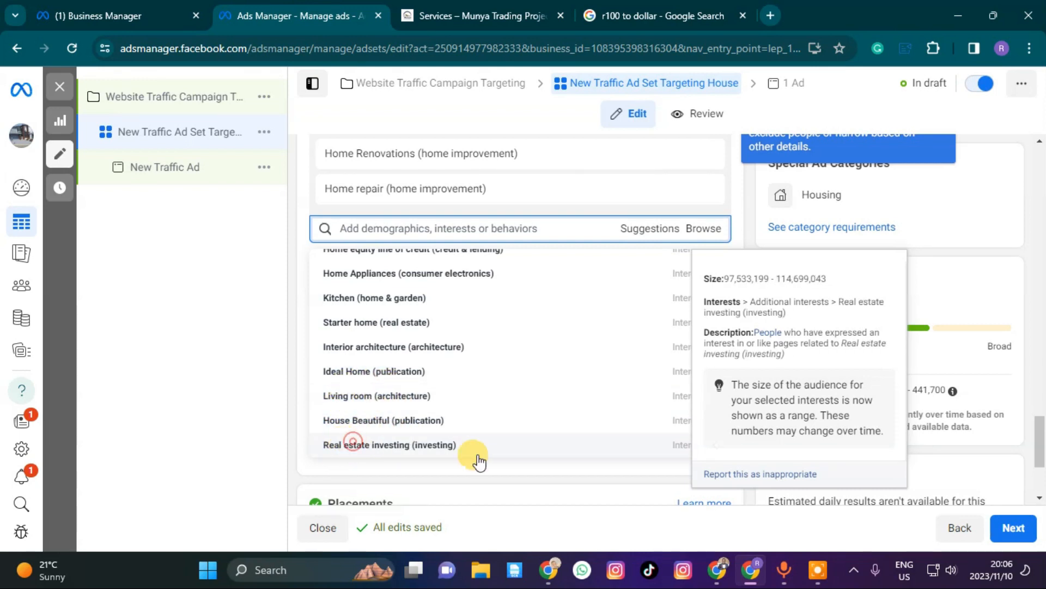
left_click(272, 302)
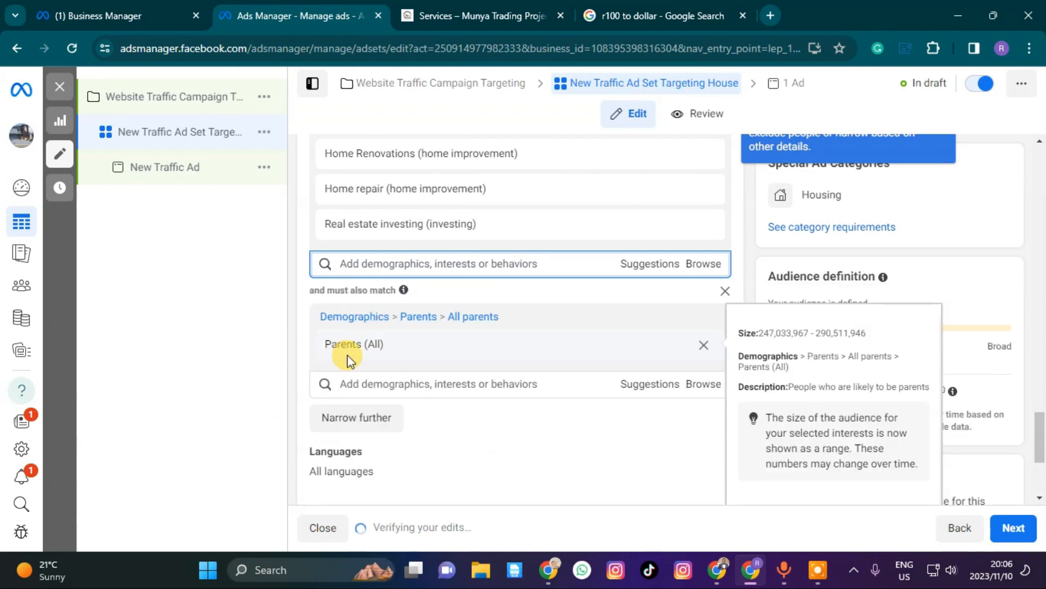
- Search the must-also-match criteria for "work", look through the suggested demographics and interests, and close the list without adding any
scroll(426, 408, "up", 1)
scroll(426, 407, "up", 1)
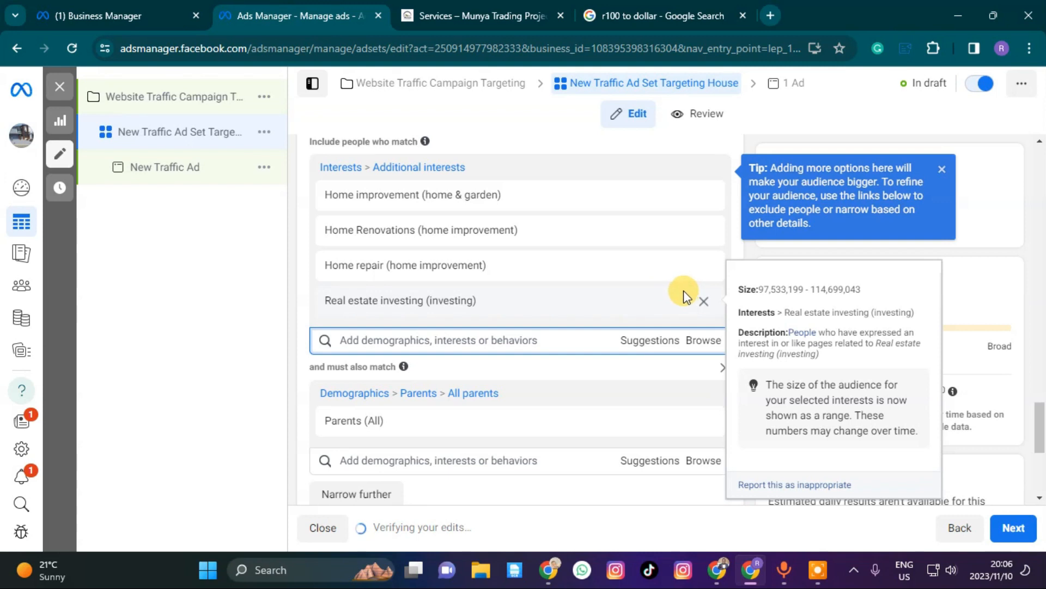
scroll(551, 369, "down", 3)
scroll(425, 402, "down", 1)
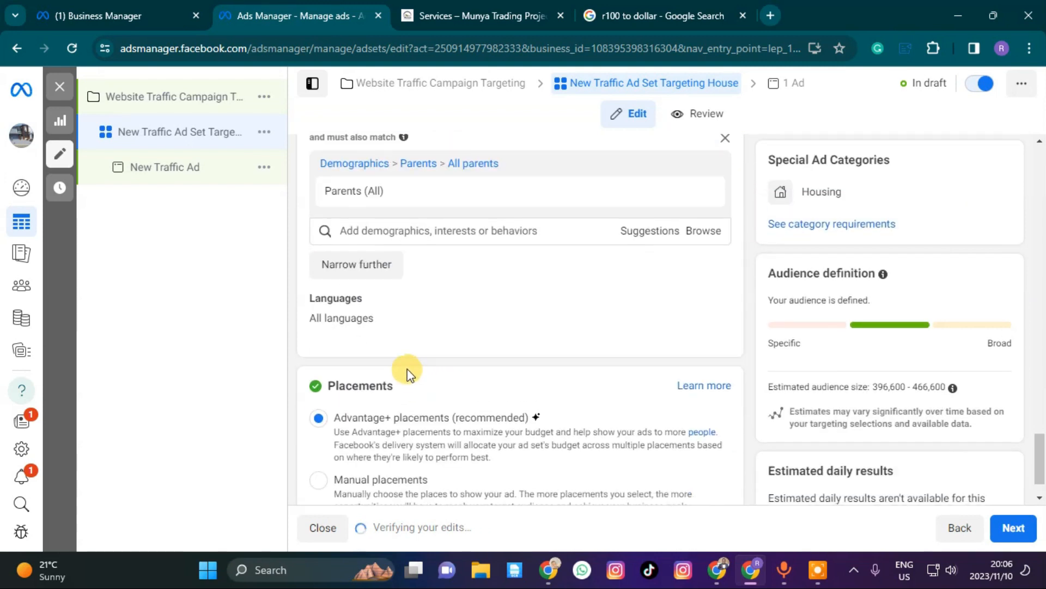
scroll(401, 354, "up", 4)
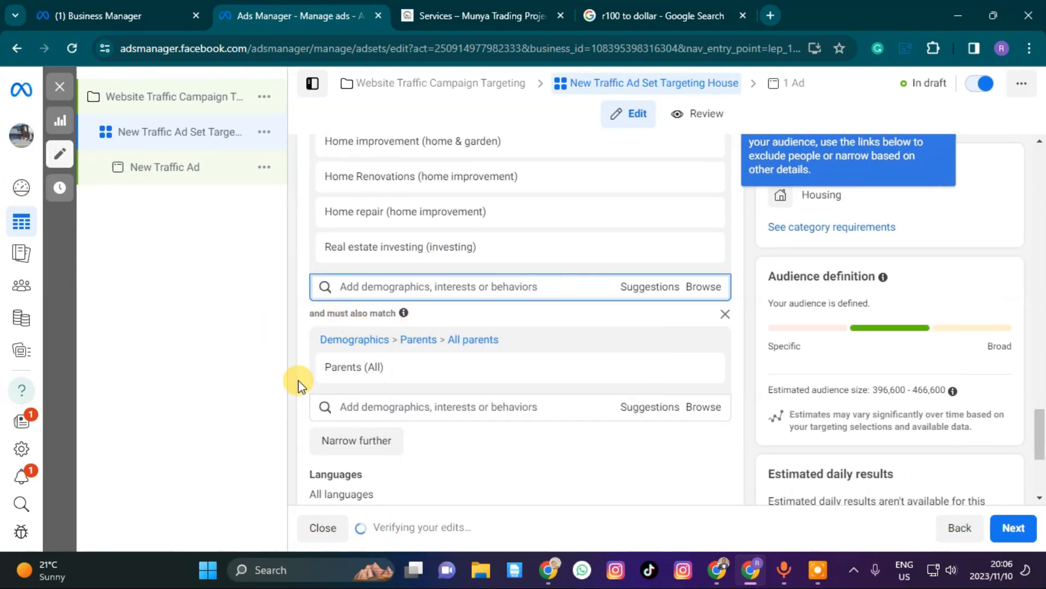
mouse_move(436, 367)
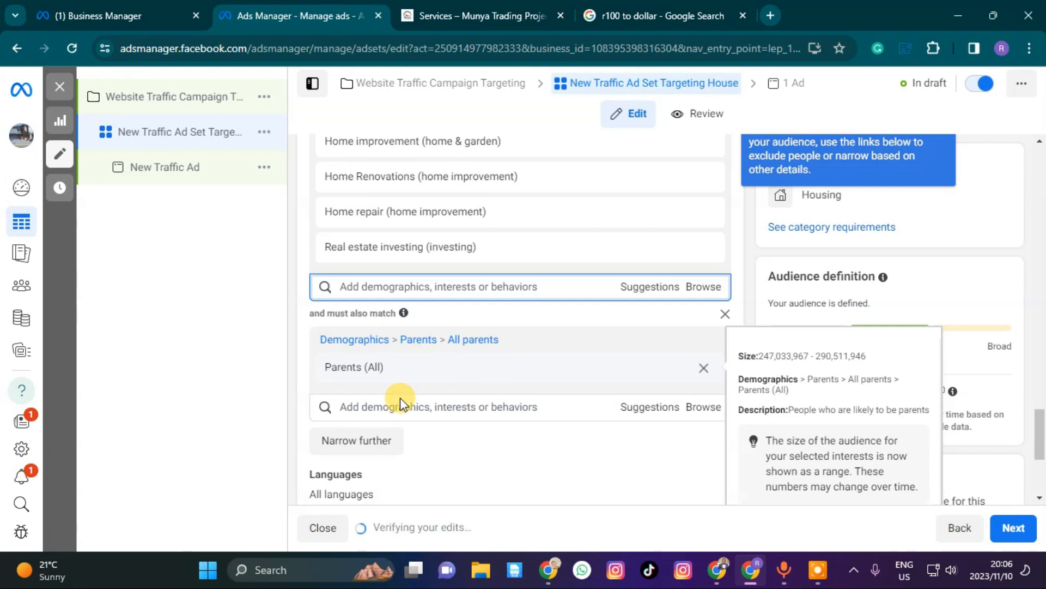
left_click(370, 408)
type("work")
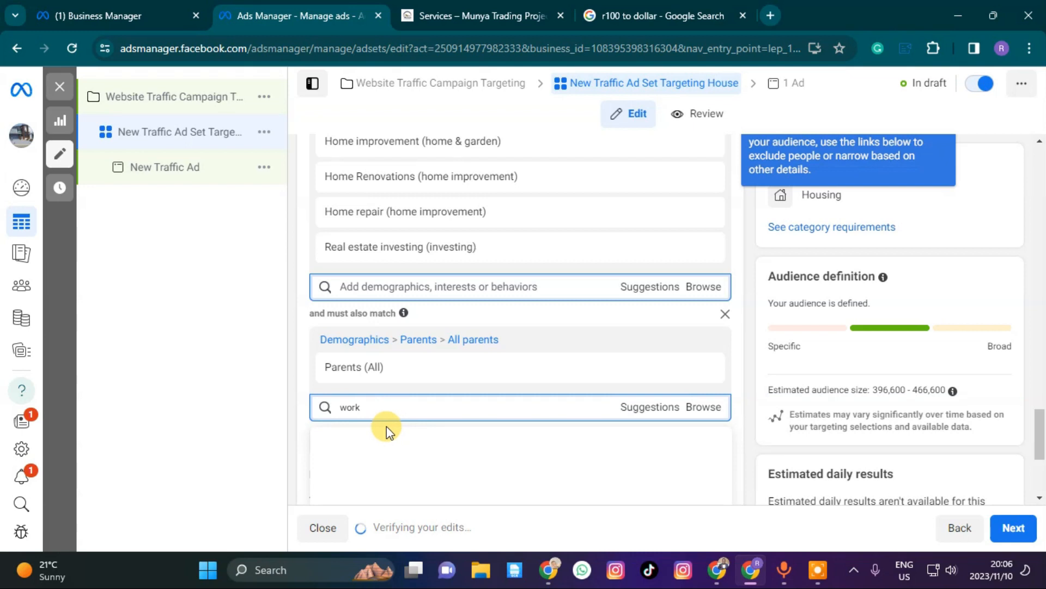
scroll(490, 442, "down", 3)
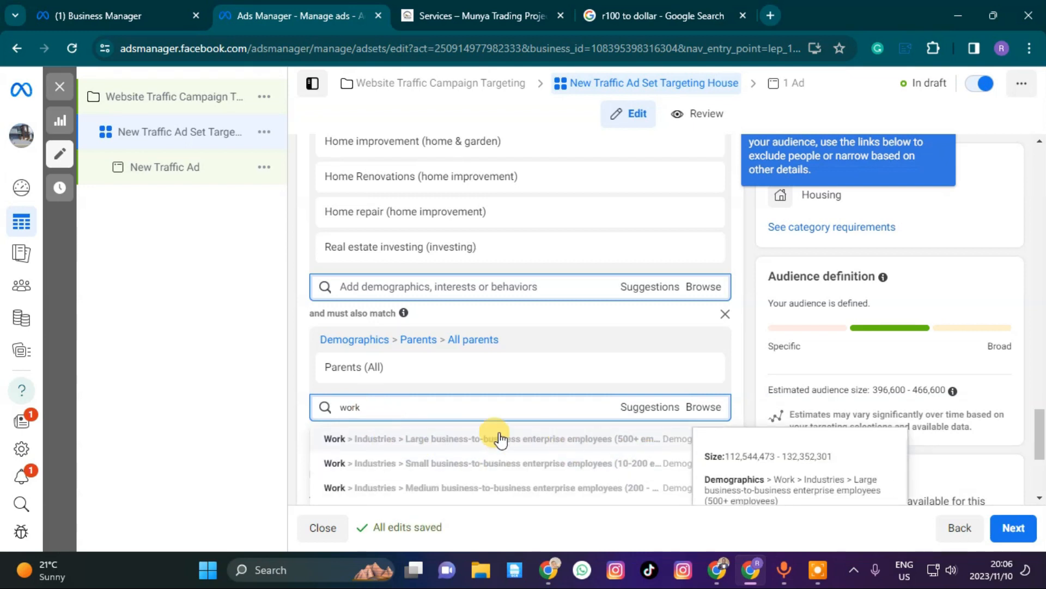
scroll(425, 471, "down", 2)
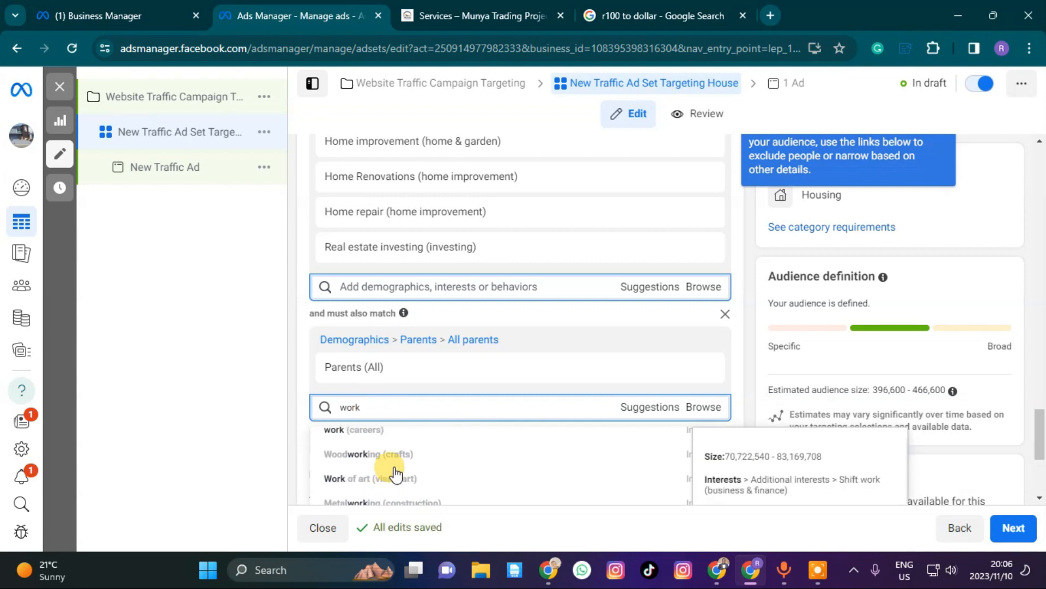
scroll(346, 452, "up", 2)
scroll(349, 463, "down", 4)
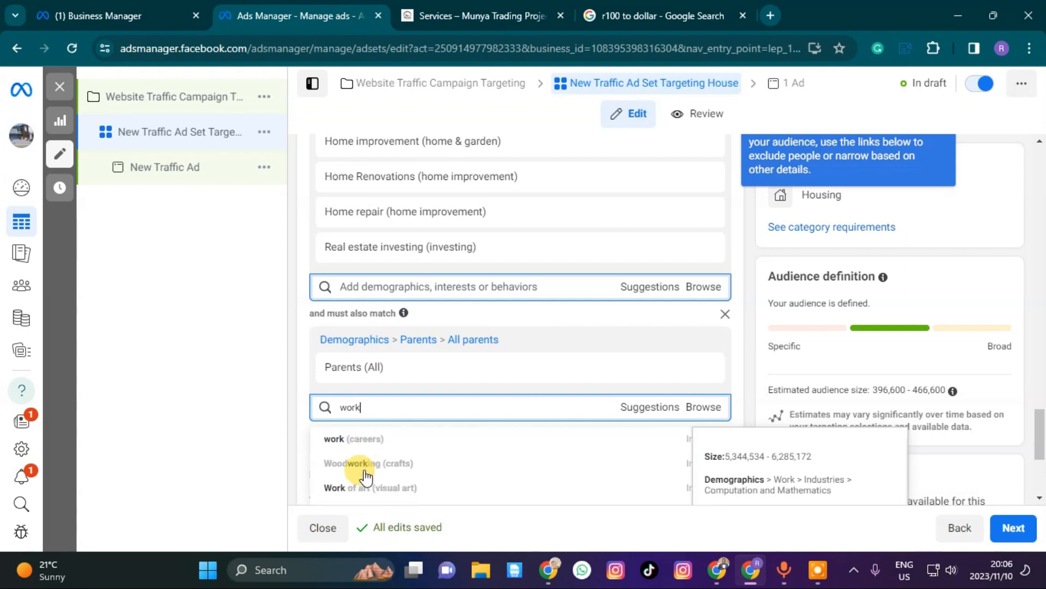
scroll(354, 485, "down", 3)
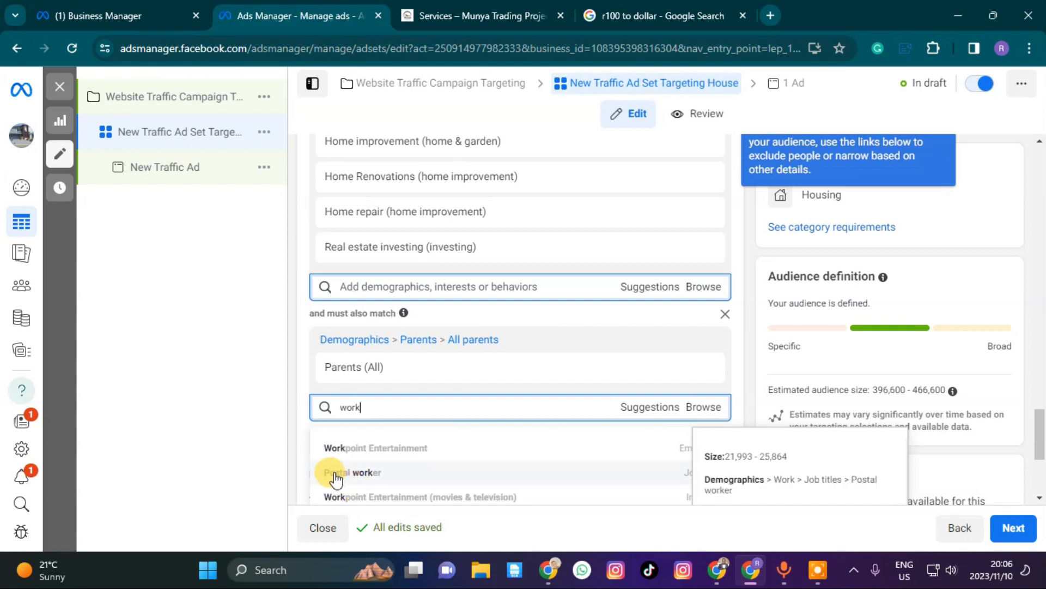
scroll(334, 485, "down", 1)
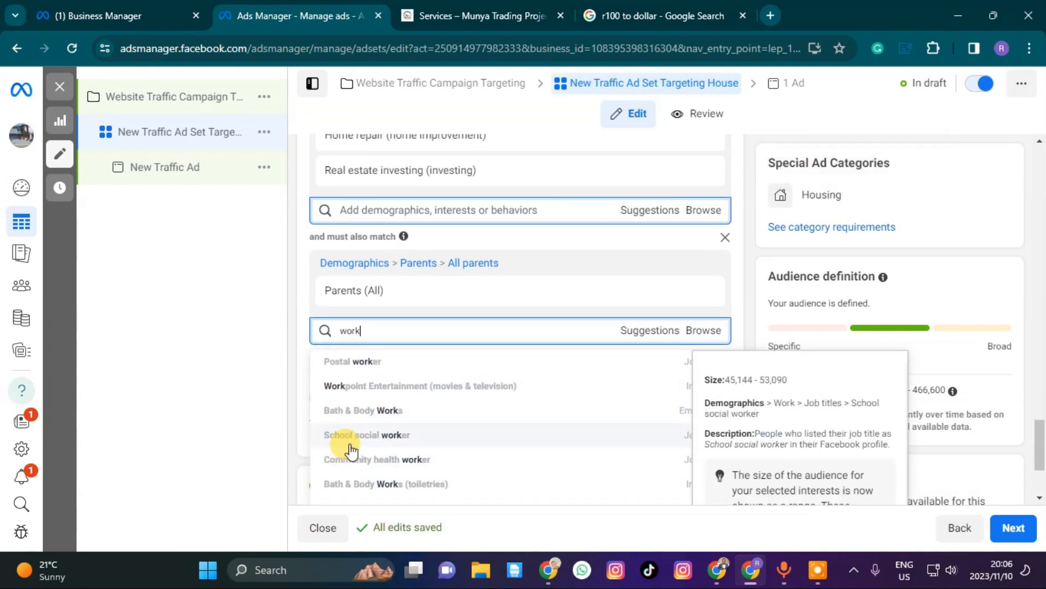
scroll(343, 444, "down", 1)
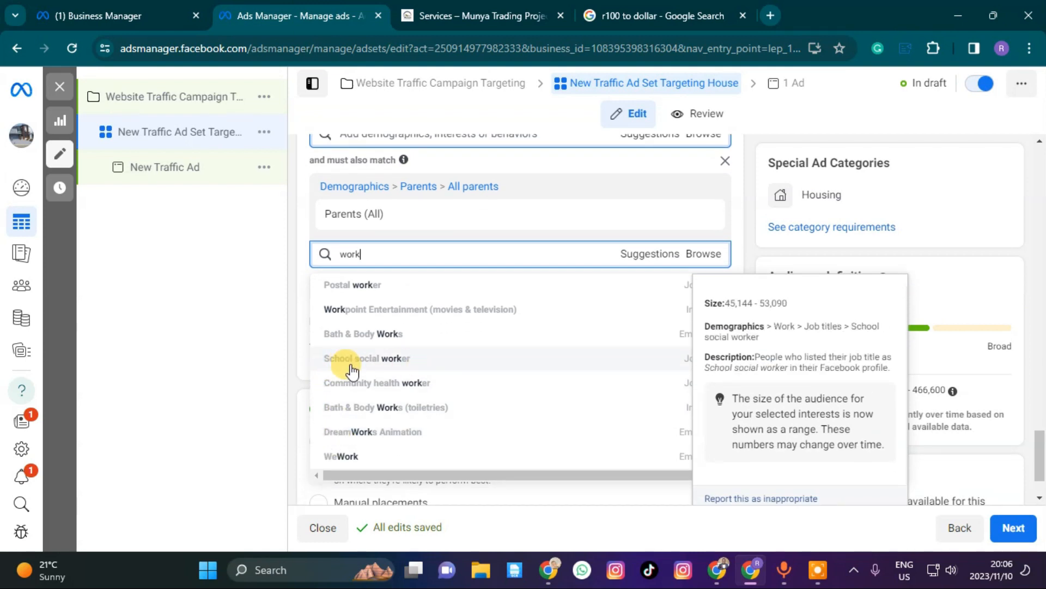
left_click(227, 376)
- Expand the additional placement options and review the brand safety, inventory filter, block list and content exclusion settings
scroll(444, 338, "down", 1)
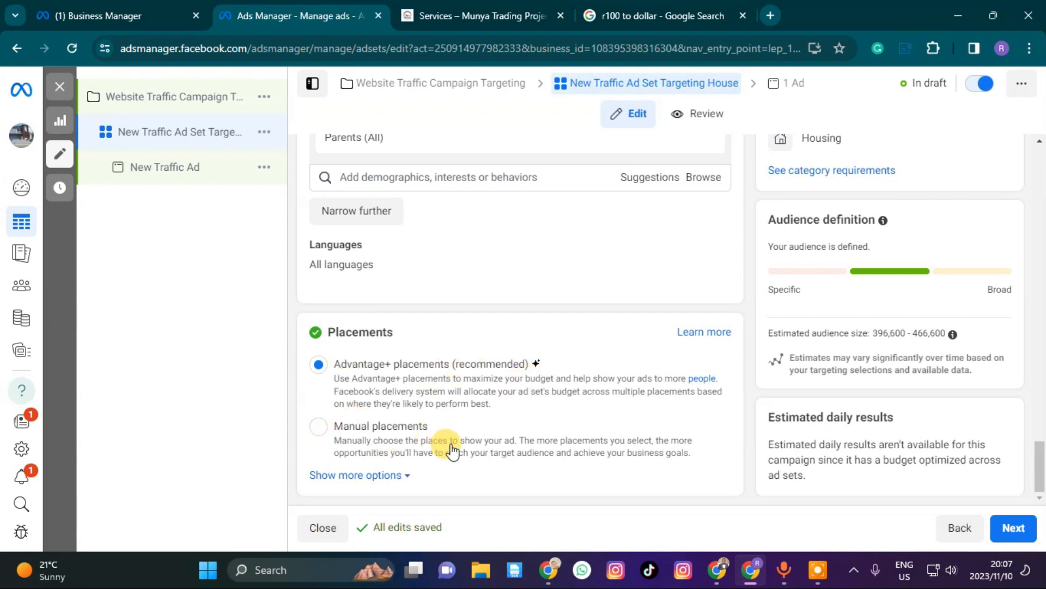
left_click(375, 474)
scroll(409, 451, "down", 3)
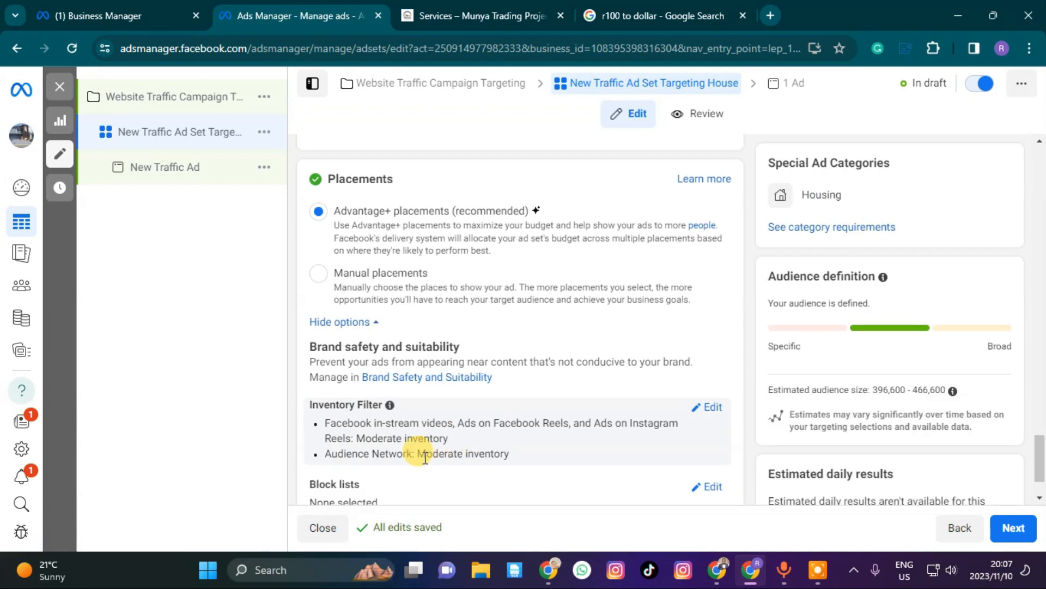
scroll(367, 437, "up", 1)
scroll(424, 434, "down", 2)
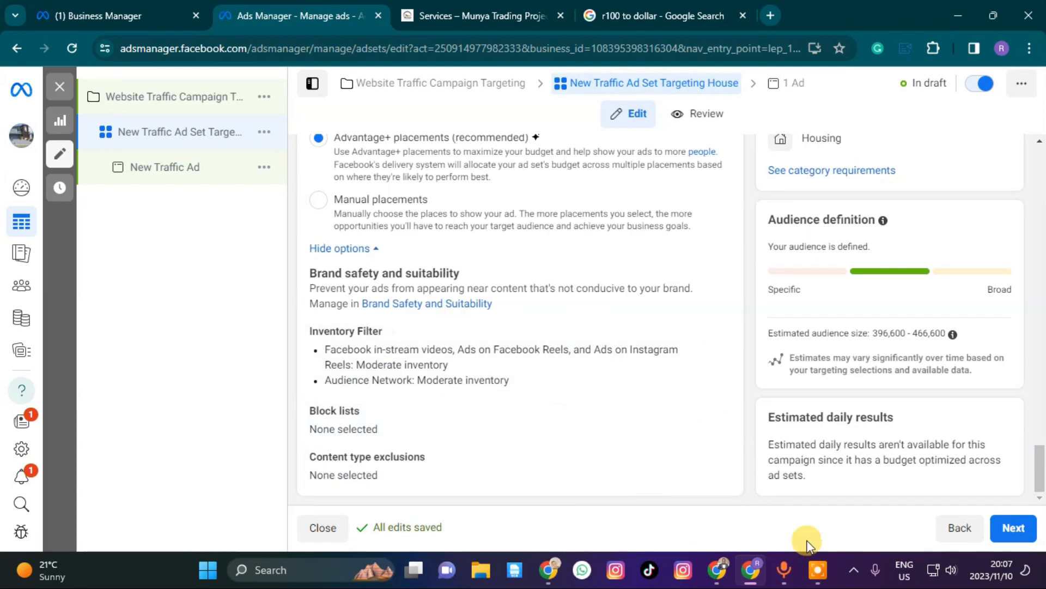
- Continue from the ad set to the ad's settings and dismiss the recommendations pop-up
left_click(1011, 531)
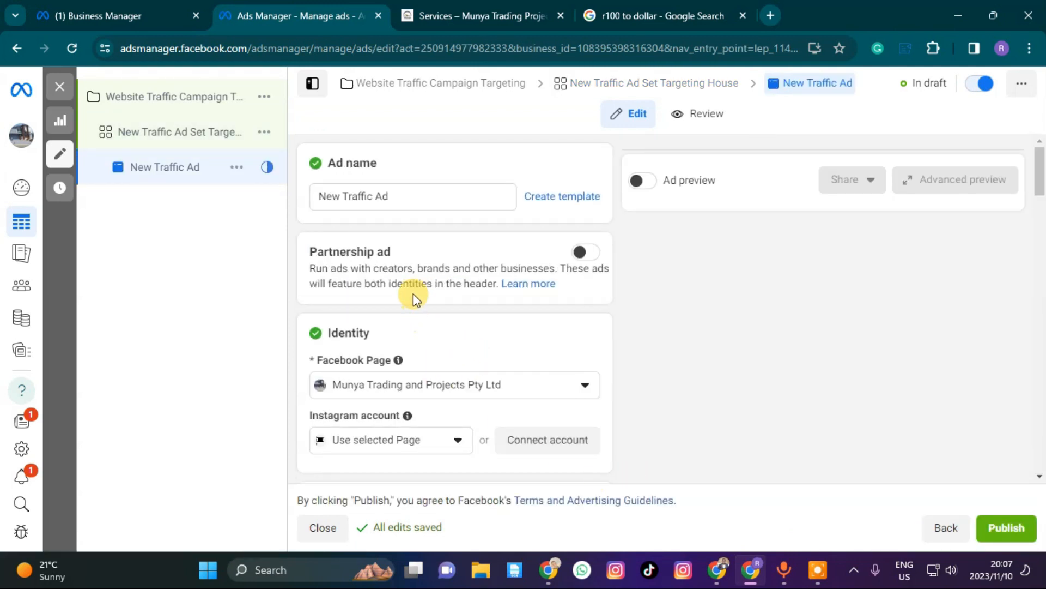
left_click(294, 300)
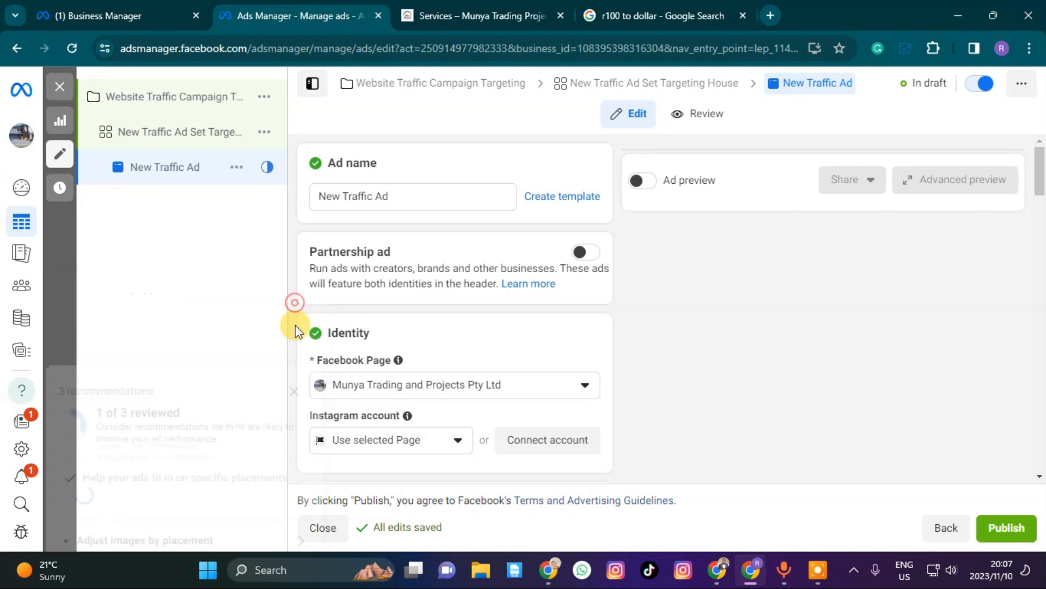
left_click(294, 289)
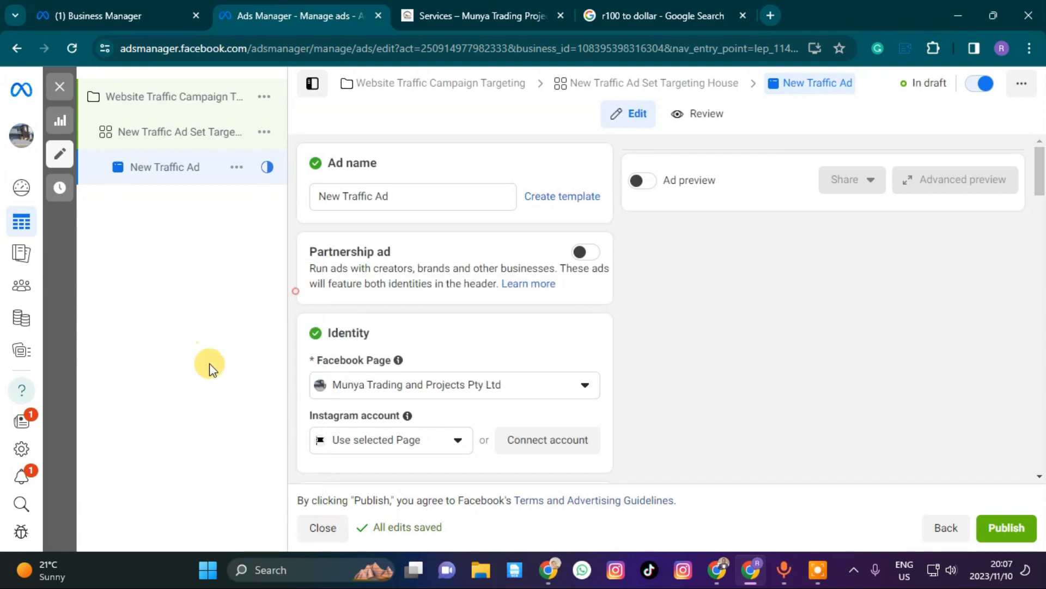
- Rename the ad "Using Pictures Traffic Ad", correcting the misspelled word "Pictuses"
left_click(343, 196)
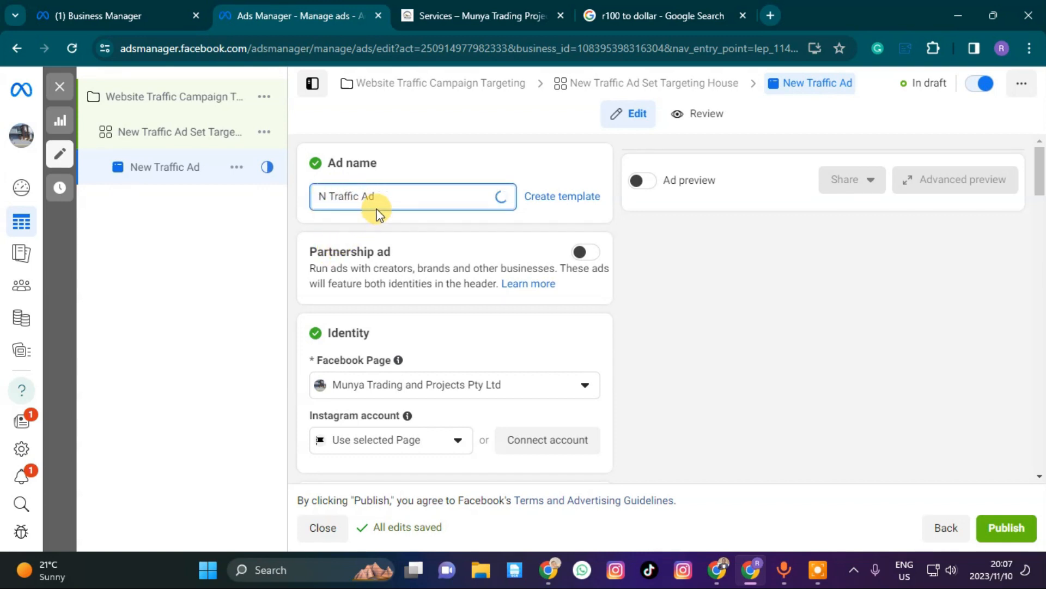
key("BackSpace")
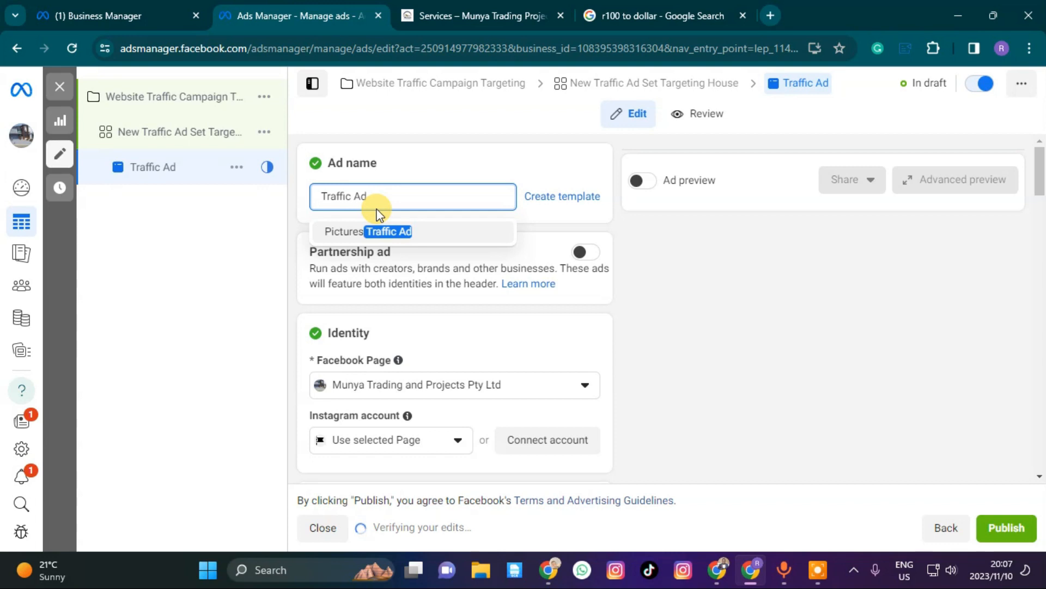
type("Using Pic")
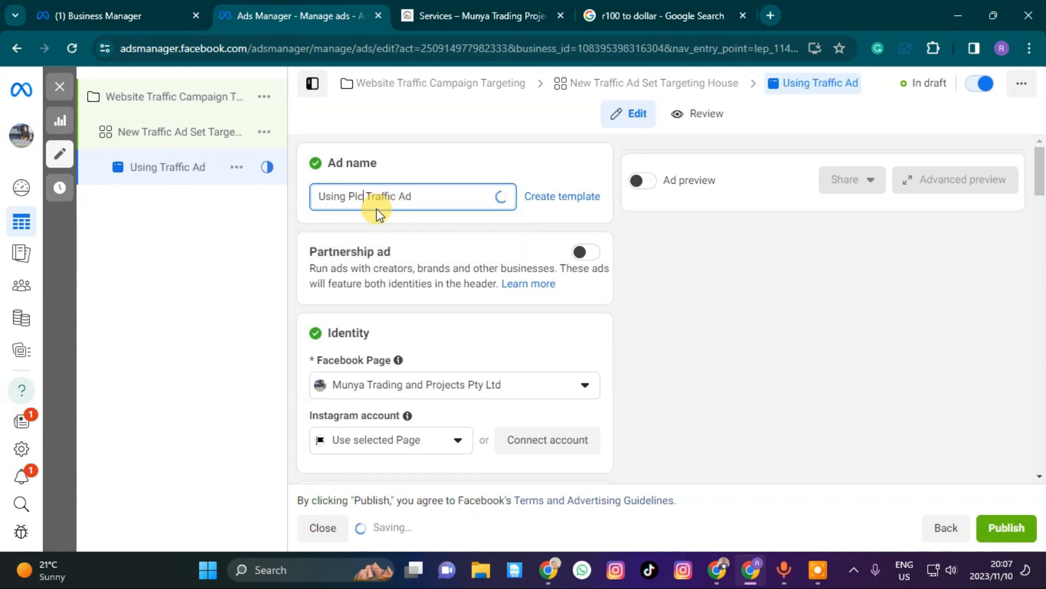
type(" tus")
key("BackSpace")
type("res")
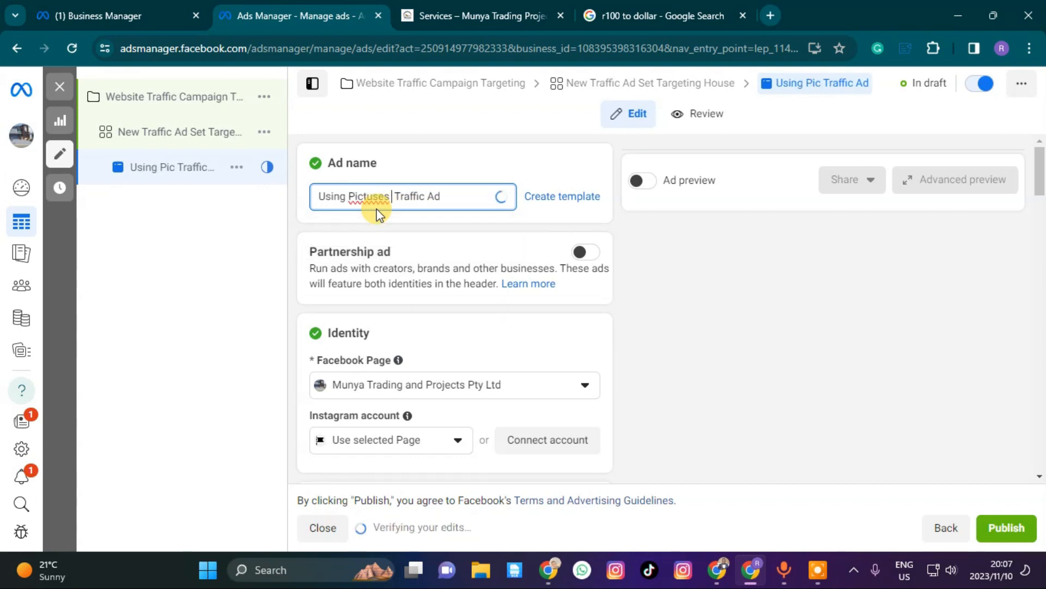
right_click(376, 199)
left_click(424, 215)
left_click(442, 197)
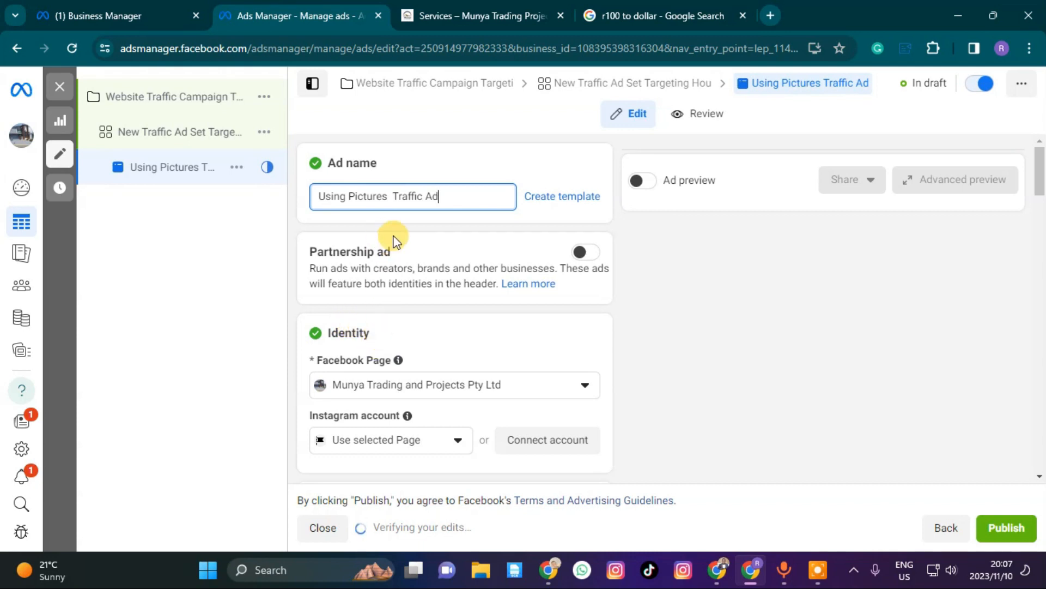
- Review the ad's identity and ad setup settings and change the ad format to Carousel
scroll(394, 245, "down", 3)
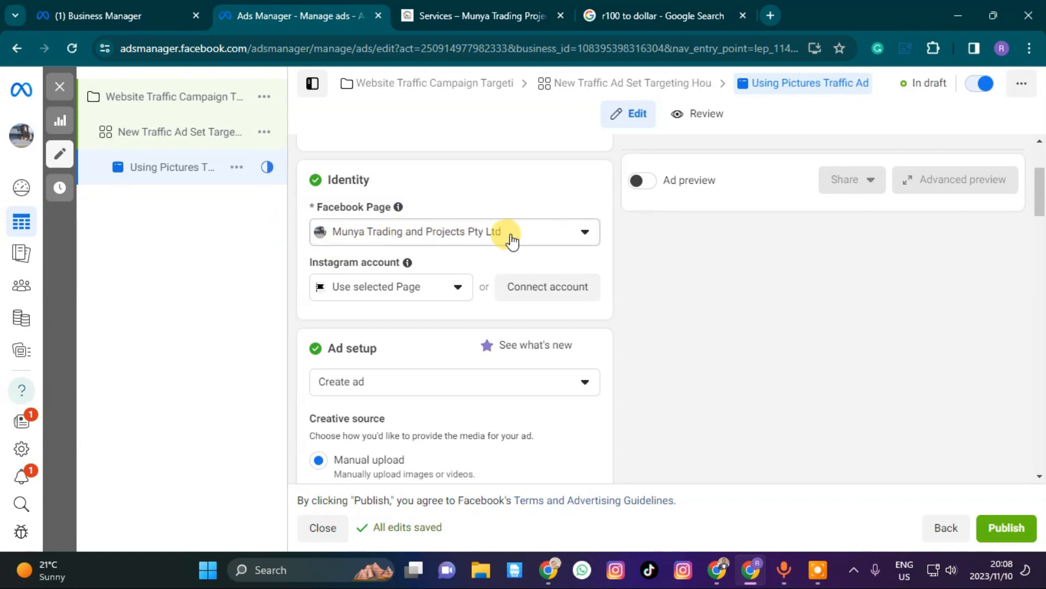
scroll(490, 281, "down", 3)
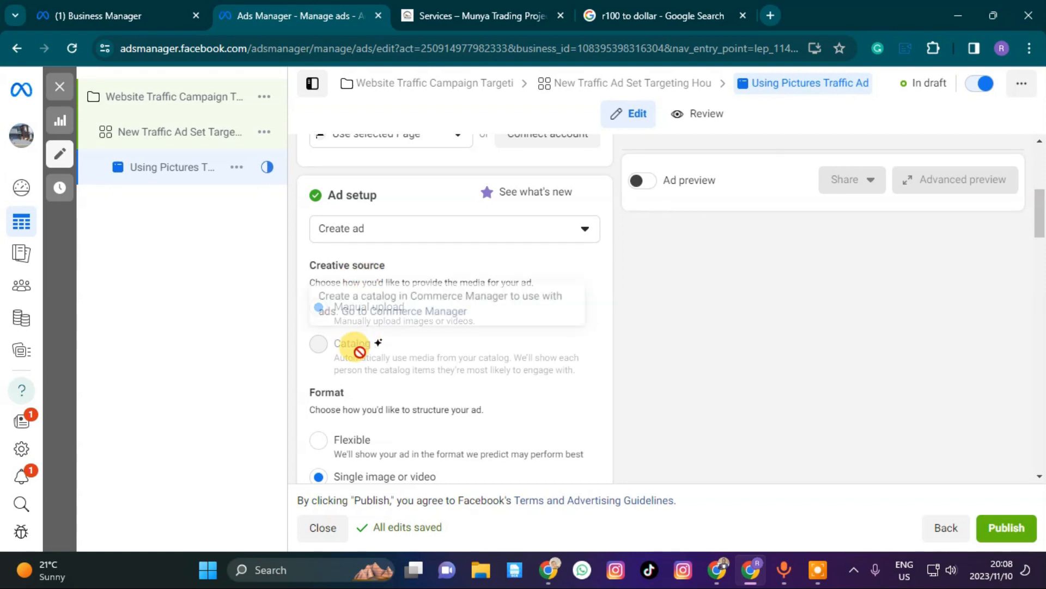
scroll(350, 334, "down", 2)
scroll(329, 398, "down", 3)
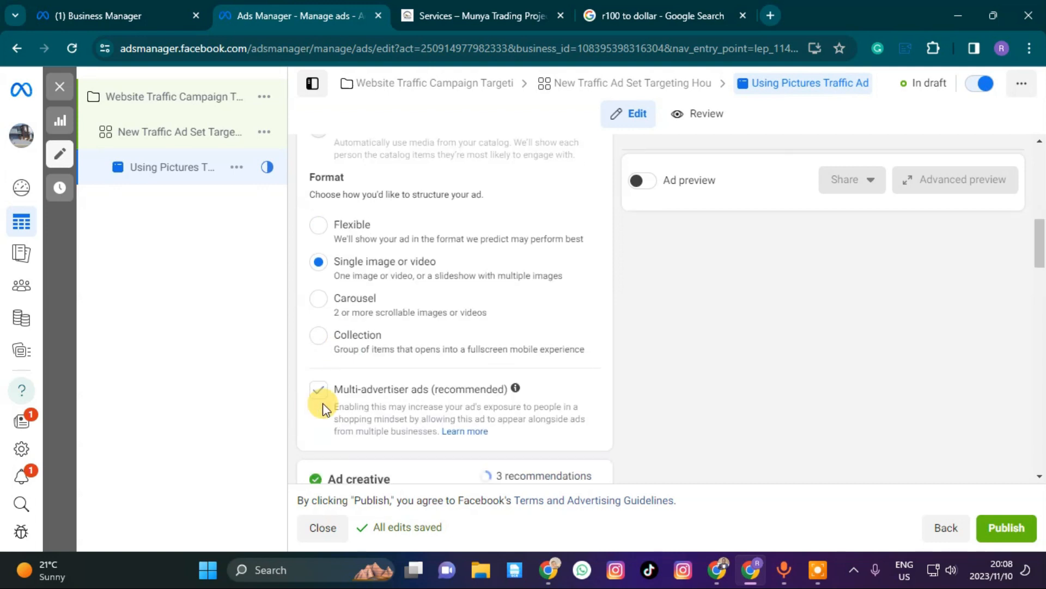
scroll(327, 338, "up", 3)
scroll(333, 351, "down", 4)
scroll(332, 344, "up", 2)
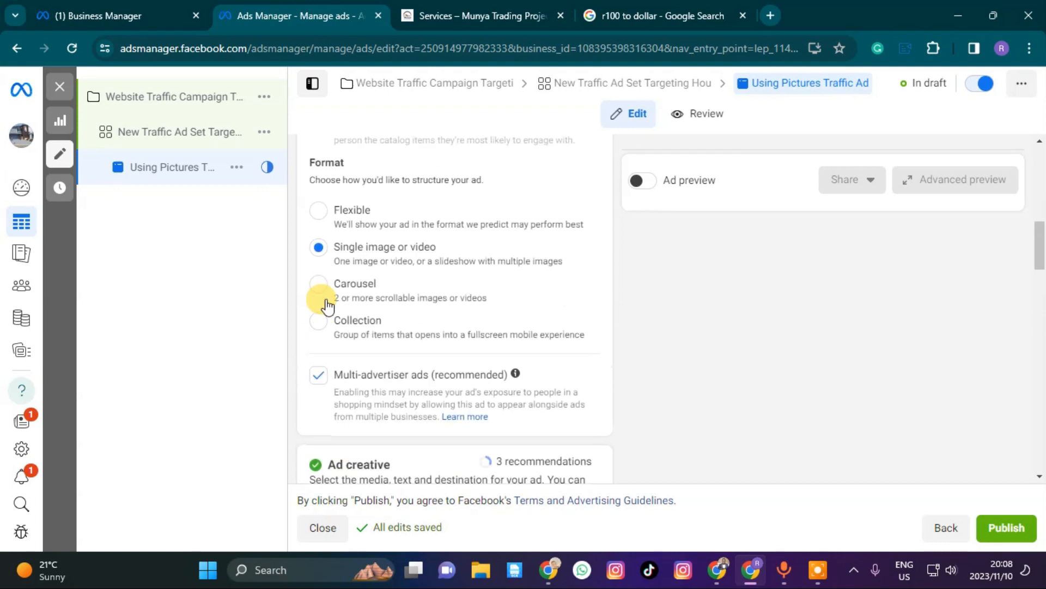
left_click(319, 285)
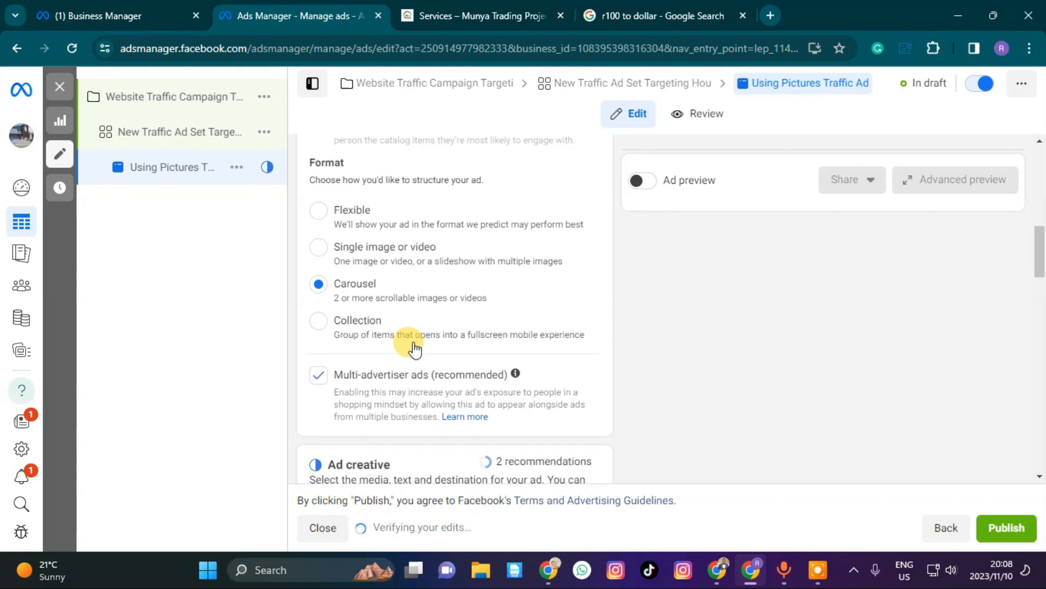
- Add image cards to the carousel using the account's "Painting Services Gauteng" images
scroll(415, 321, "down", 3)
scroll(389, 338, "down", 2)
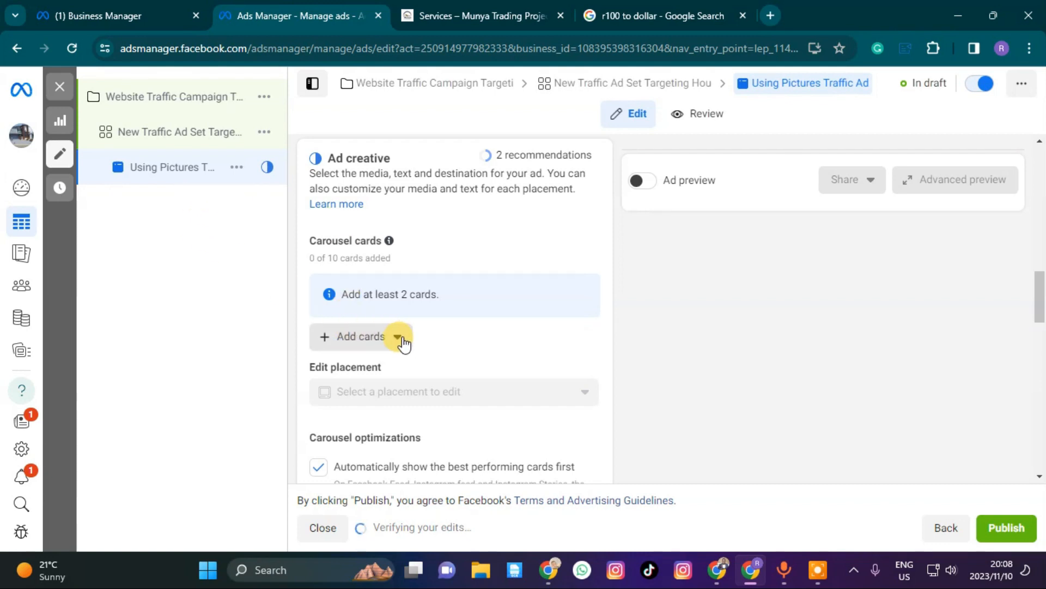
left_click(383, 343)
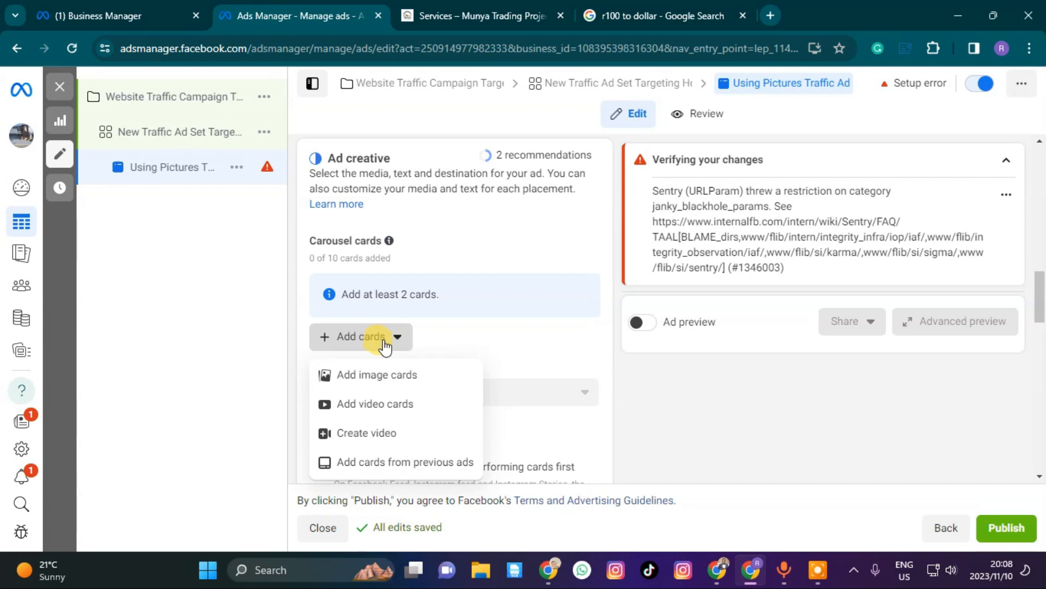
left_click(374, 384)
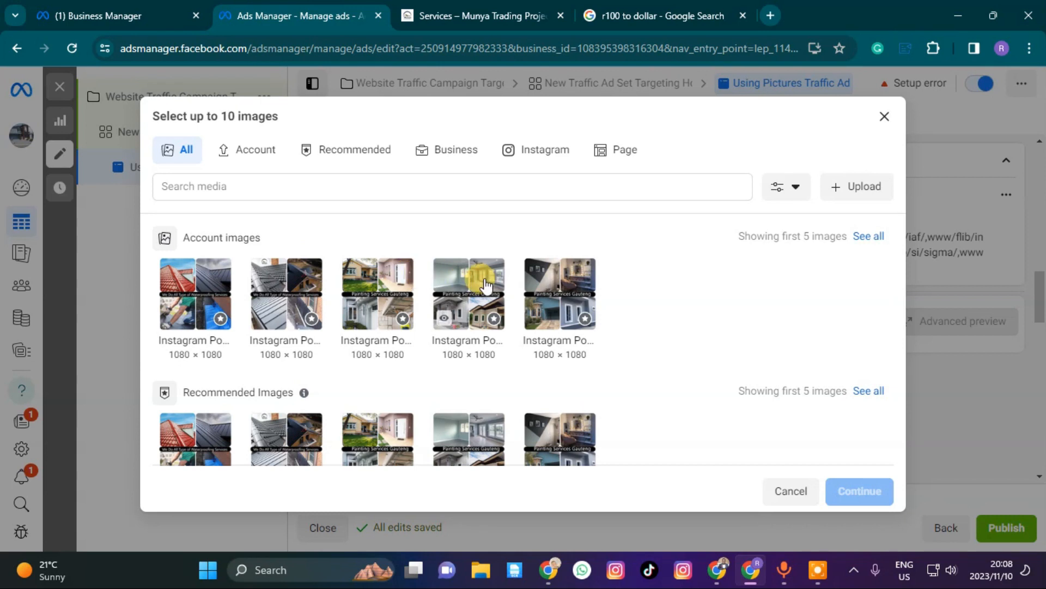
left_click(462, 288)
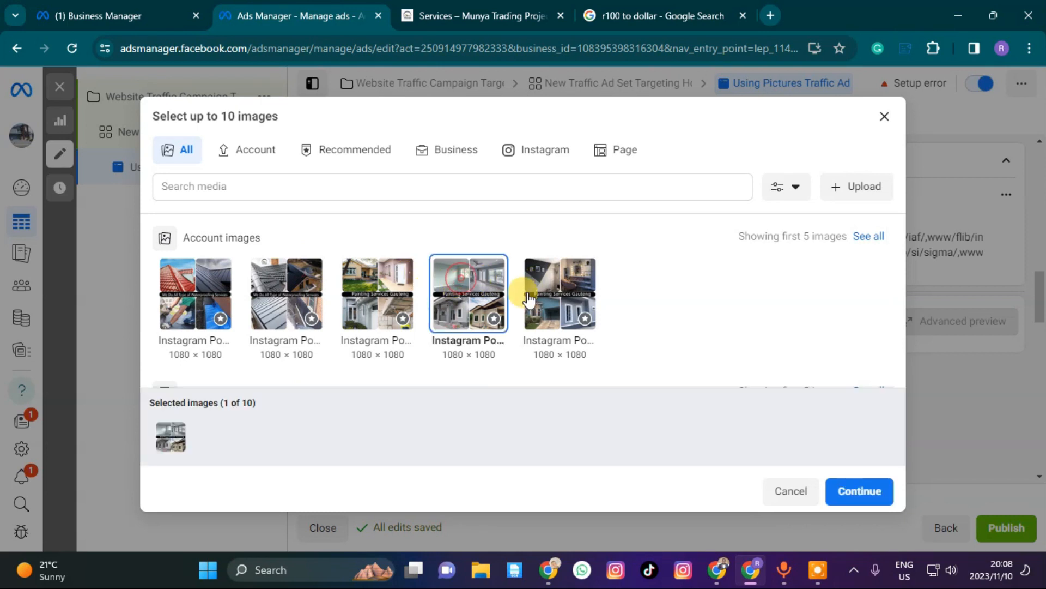
left_click(561, 288)
left_click(837, 491)
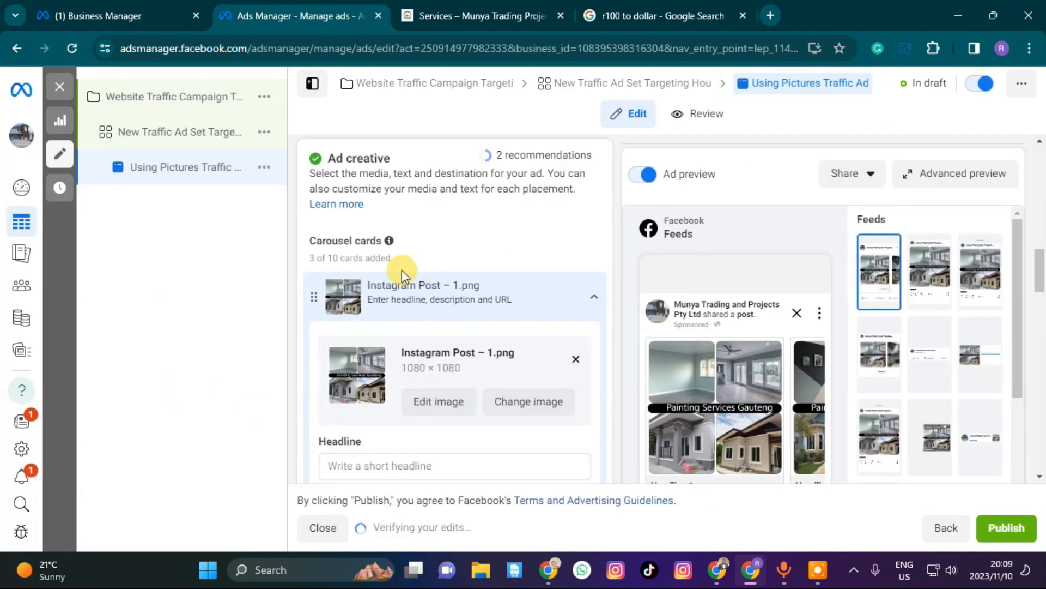
- Go to the first card's headline field, close the r100 to dollar search, and open ChatGPT in a new browser tab
scroll(409, 309, "down", 3)
left_click(383, 321)
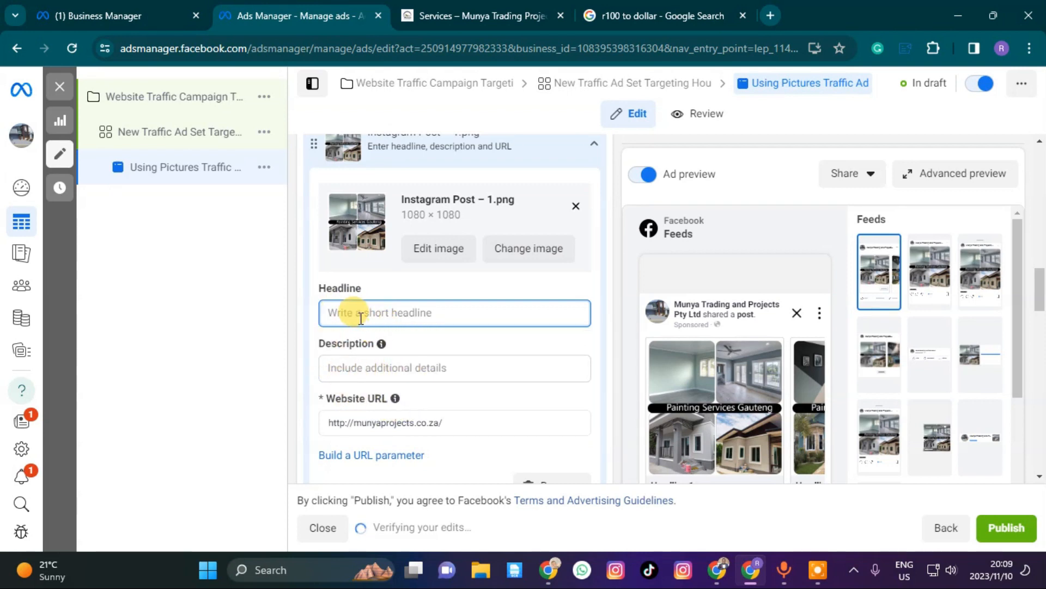
left_click(626, 15)
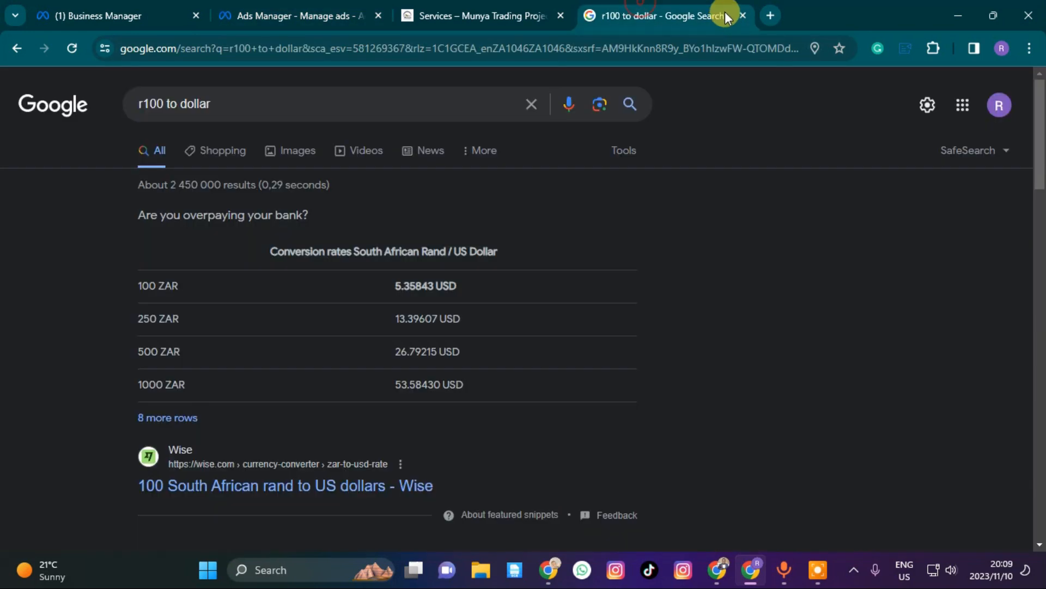
left_click(742, 15)
left_click(613, 14)
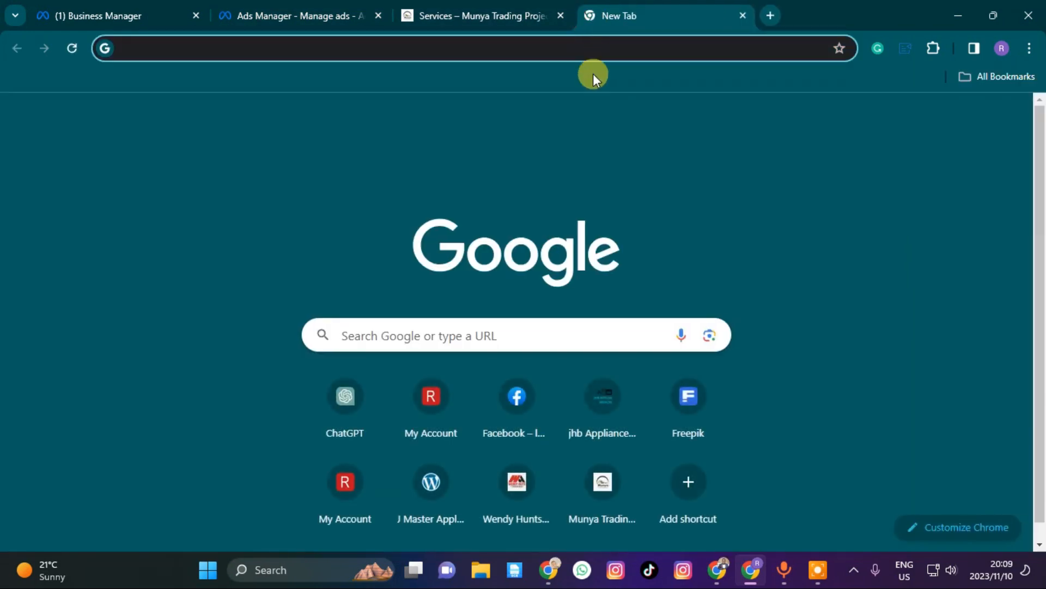
type("chat")
key("Return")
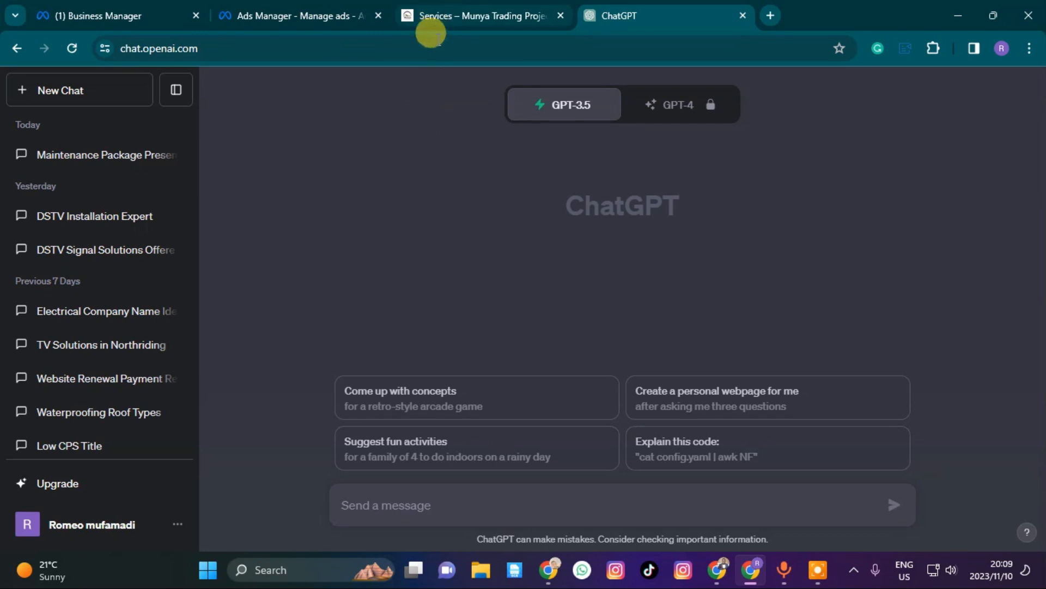
- Copy the two introductory paragraphs under "Our Services" on the Munya Trading website and paste them into a new ChatGPT message
left_click(512, 10)
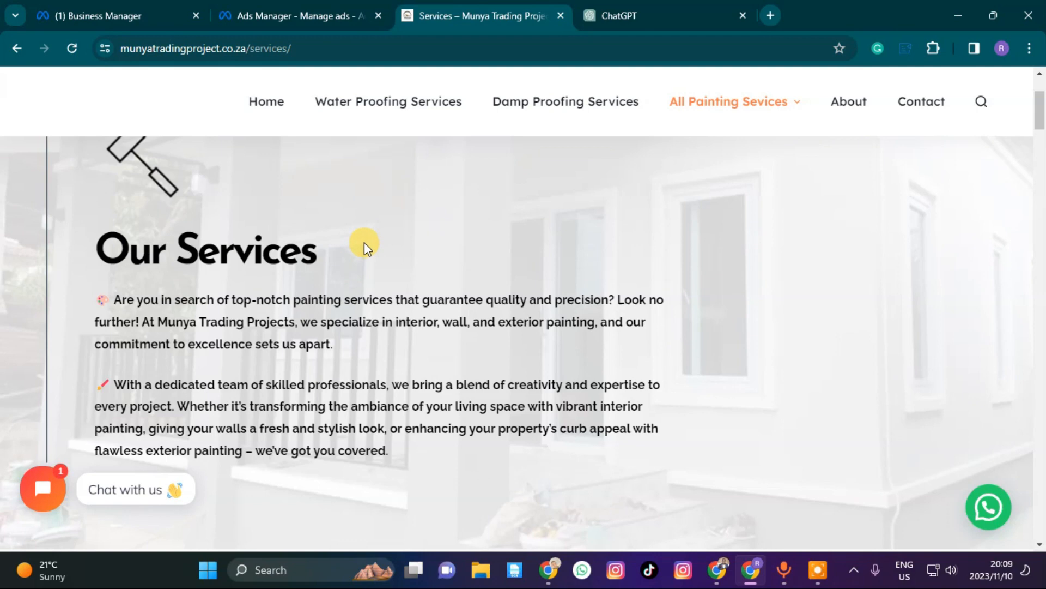
scroll(270, 305, "down", 15)
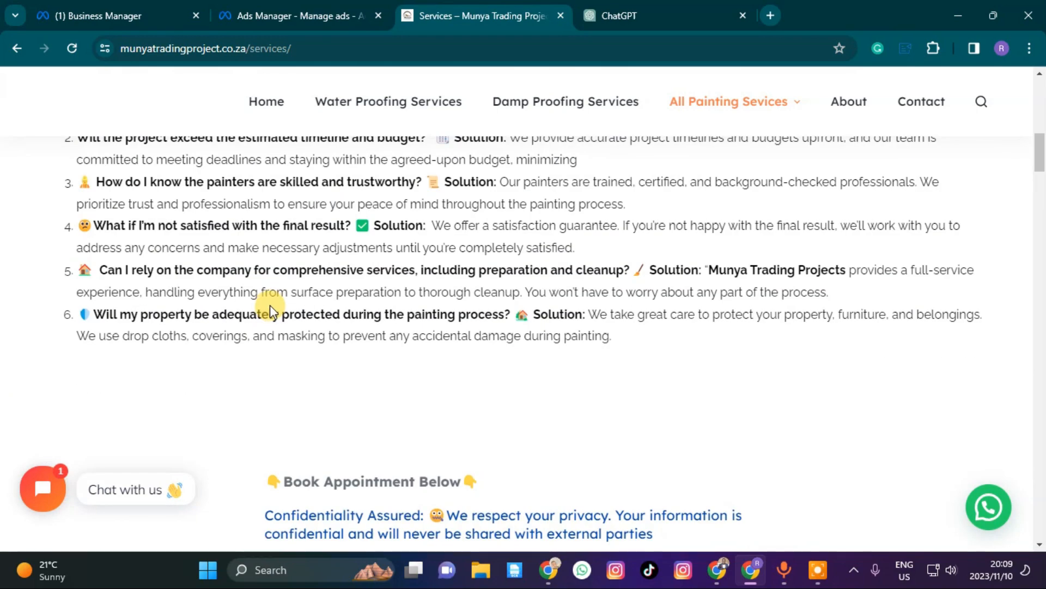
scroll(262, 307, "up", 15)
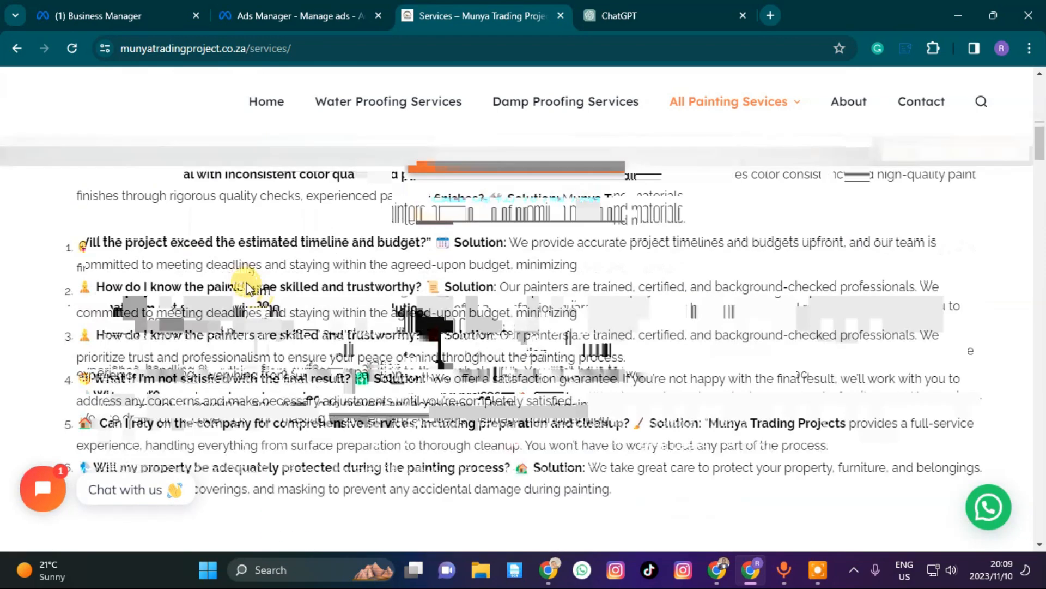
scroll(250, 278, "down", 2)
scroll(192, 248, "up", 1)
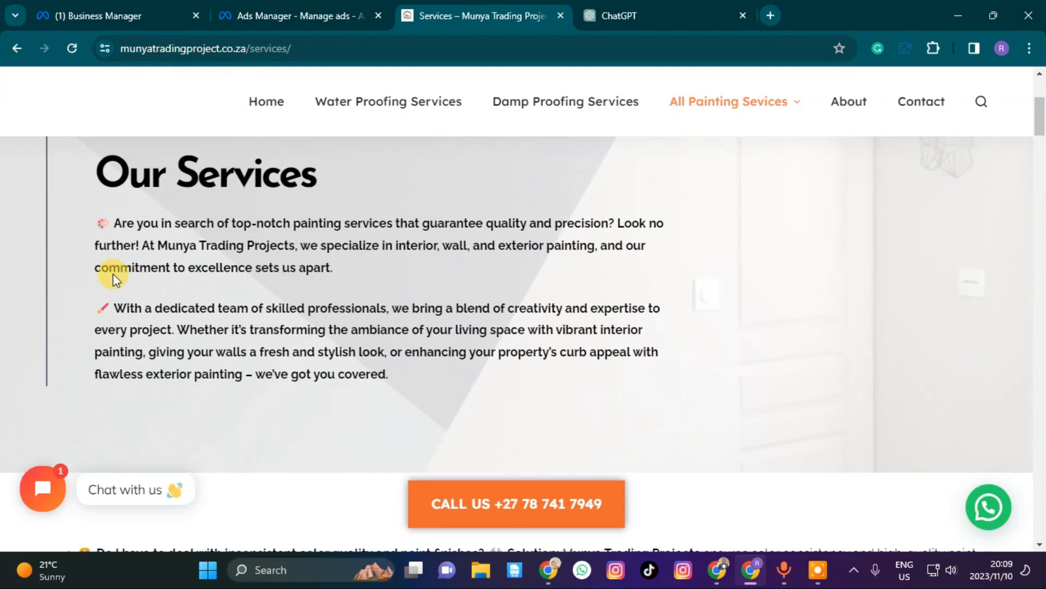
left_click_drag(115, 232, 457, 386)
right_click(395, 355)
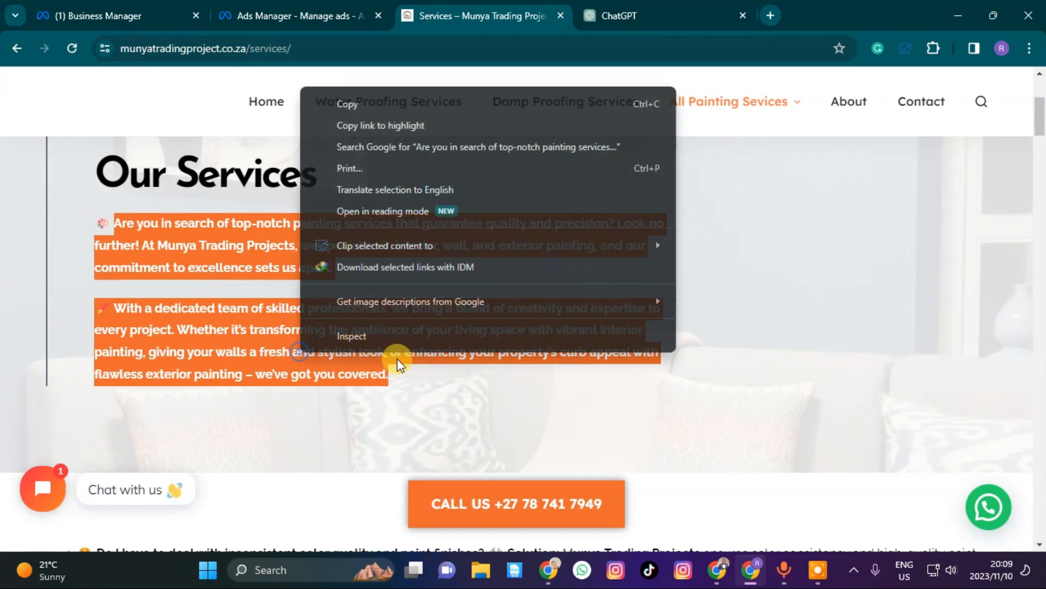
left_click(359, 106)
left_click(591, 16)
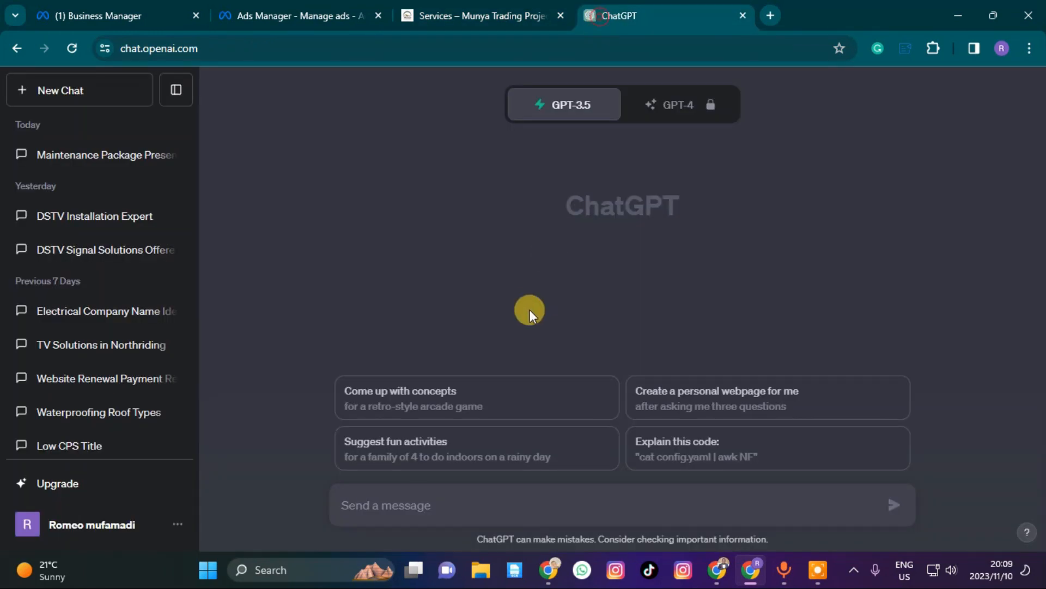
left_click(375, 494)
key("ctrl+v")
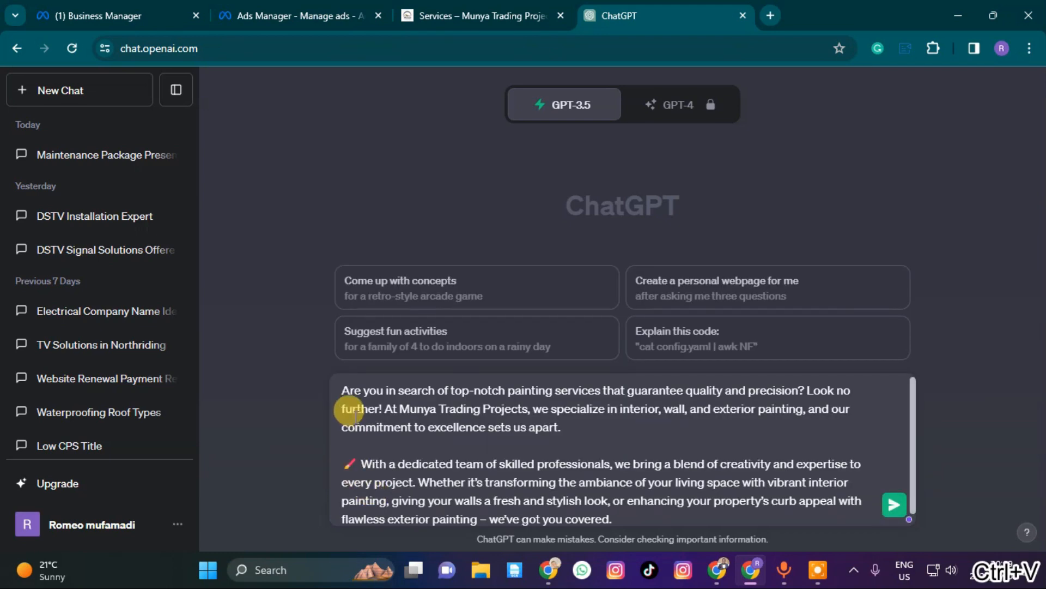
- Add a line above the pasted text and begin the prompt with "Write 7 powerful", fixing the misspelled word
left_click(342, 392)
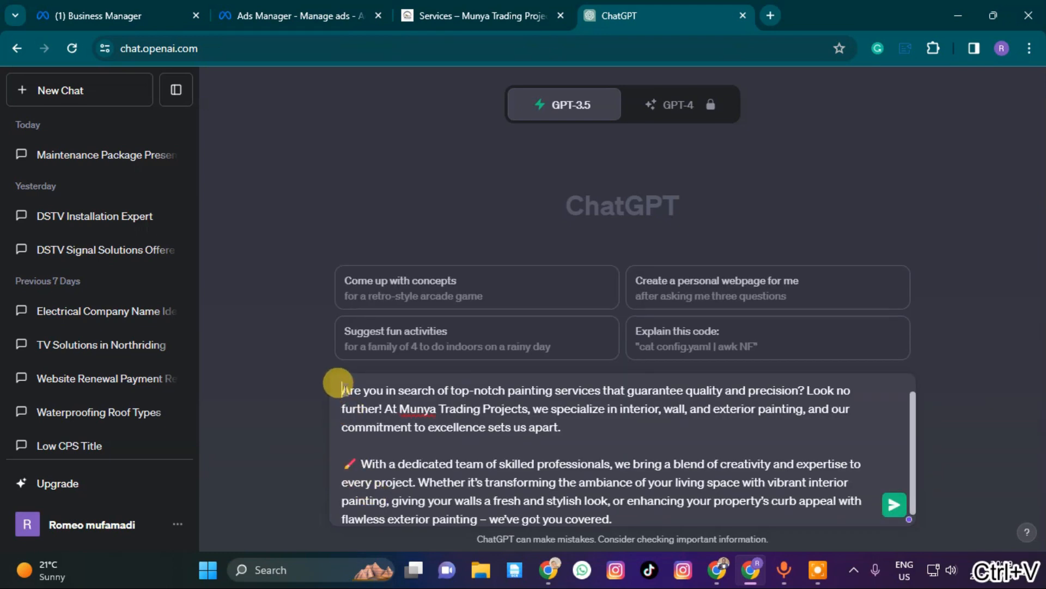
key("shift+Return")
scroll(354, 396, "up", 1)
left_click(351, 399)
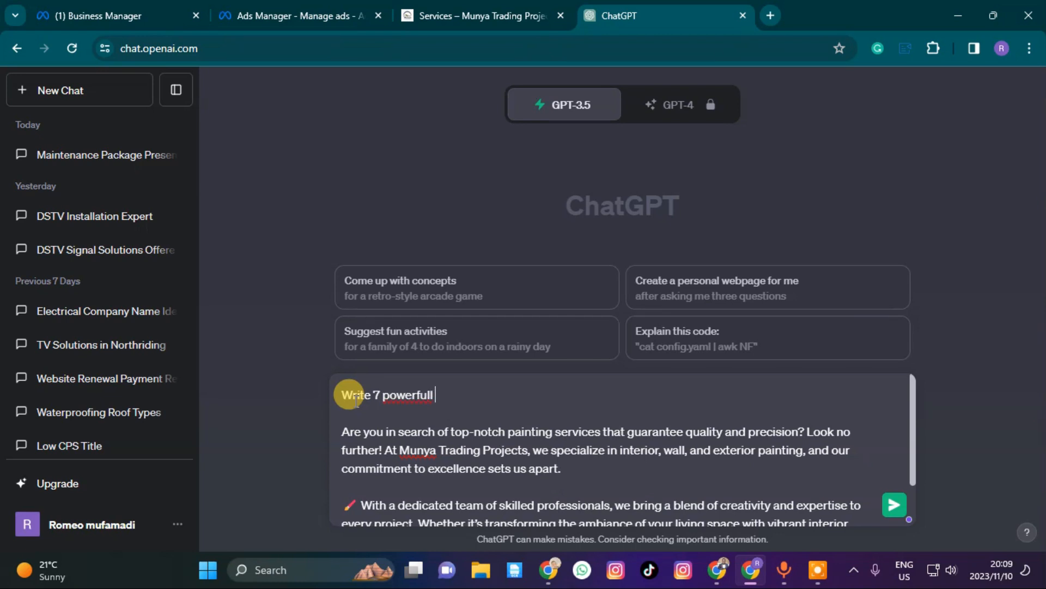
right_click(413, 396)
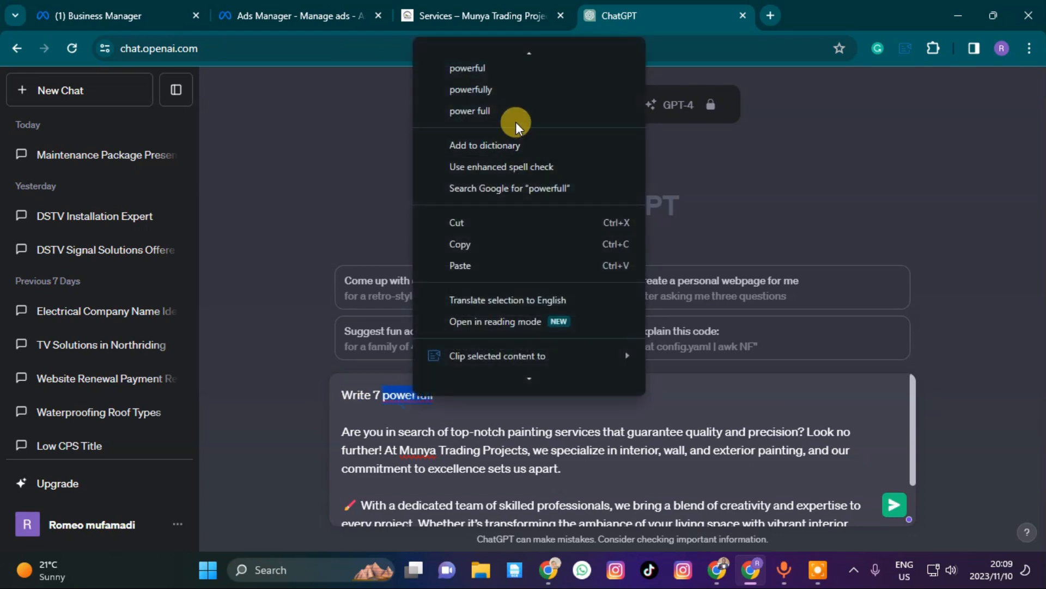
left_click(488, 54)
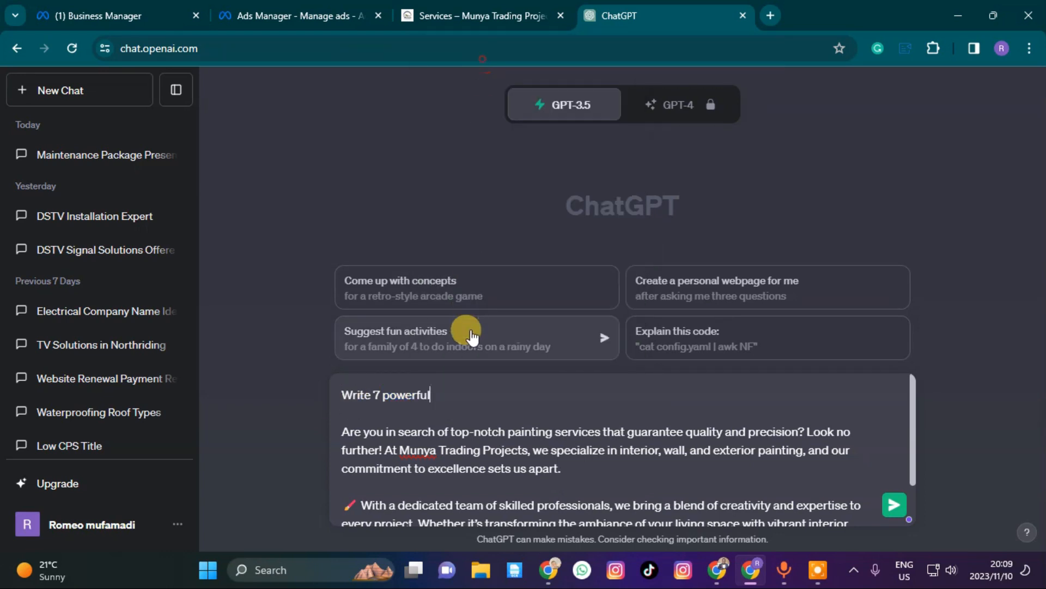
- Continue the prompt with "and engaging Headlines For facebook Ads using information below", correcting the spelling of "engaging" and "information"
type("and enganging")
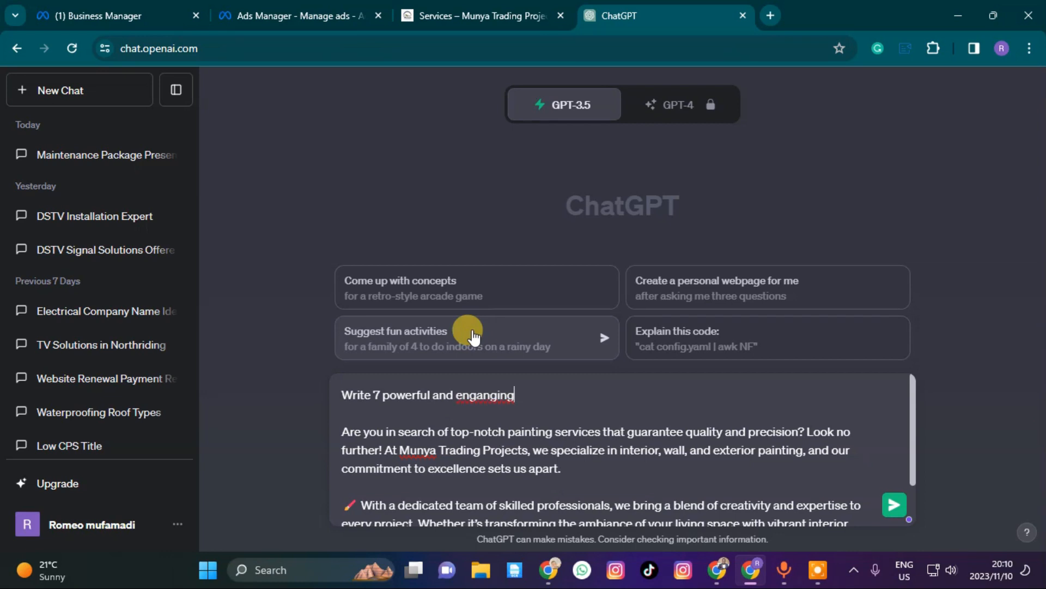
right_click(479, 395)
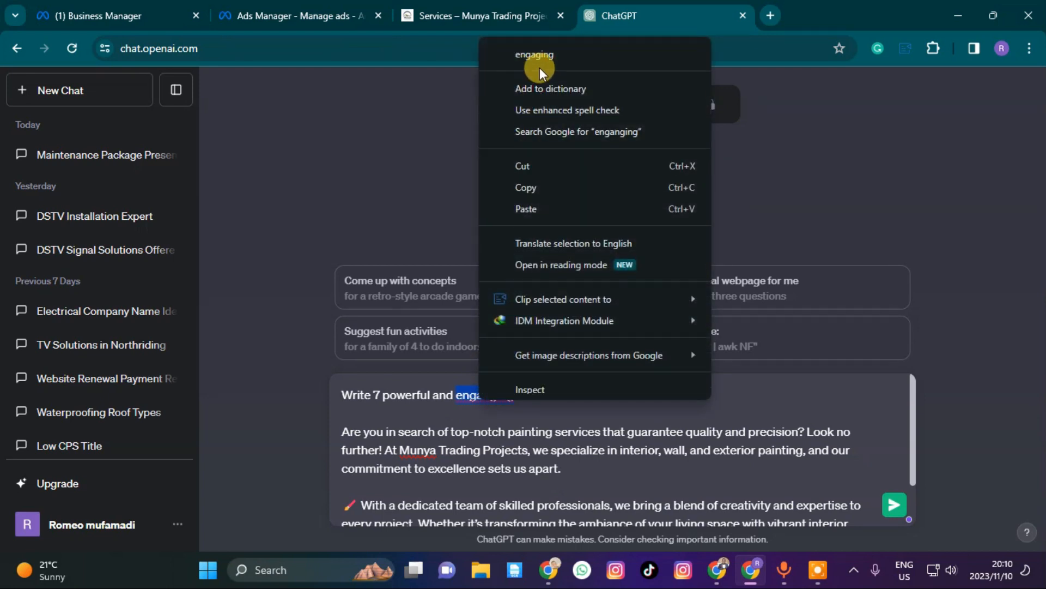
left_click(540, 64)
left_click(522, 393)
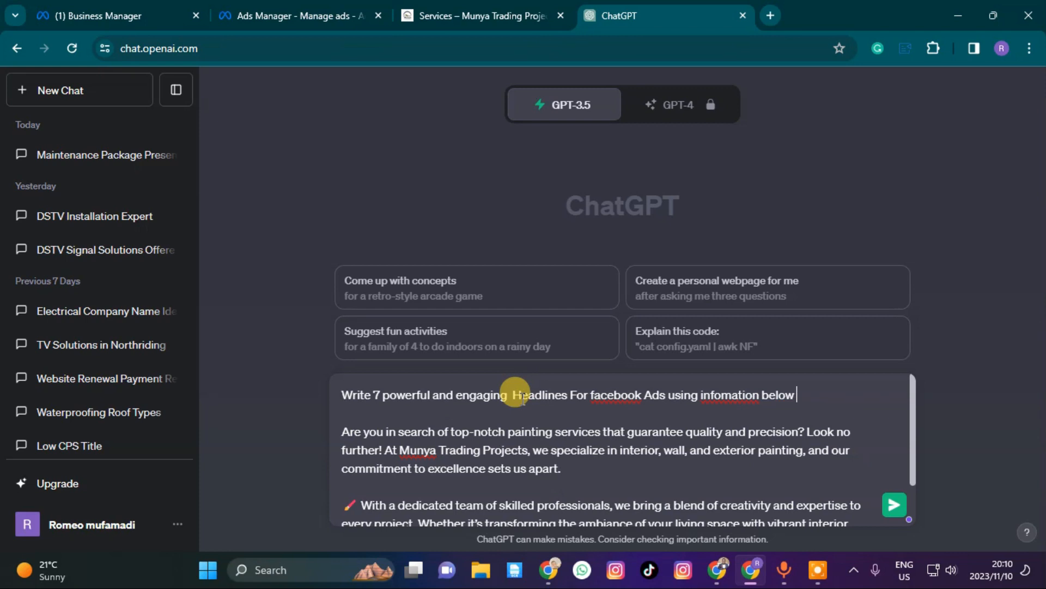
right_click(727, 390)
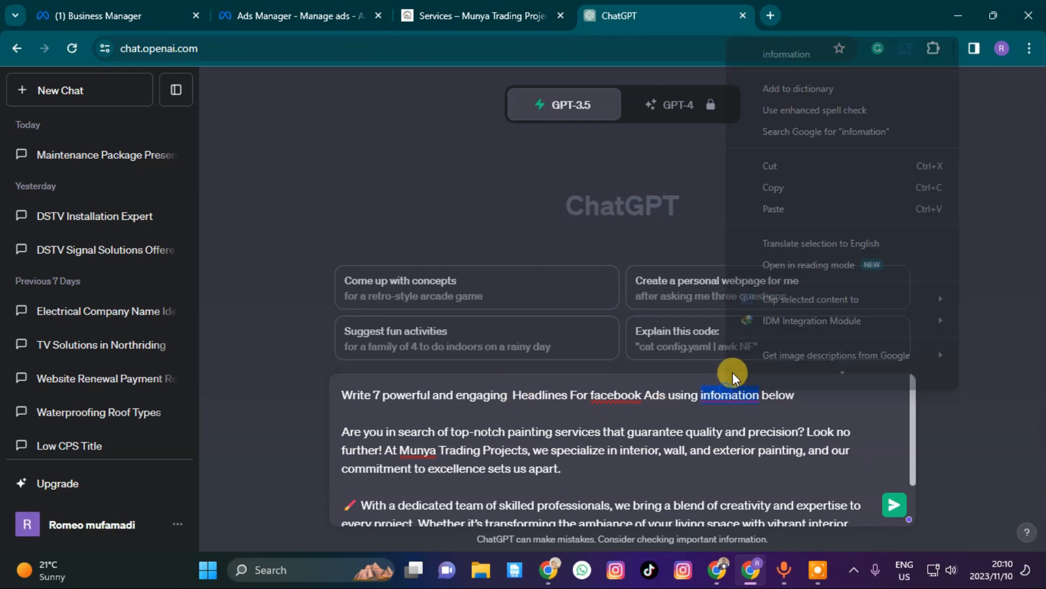
left_click(790, 52)
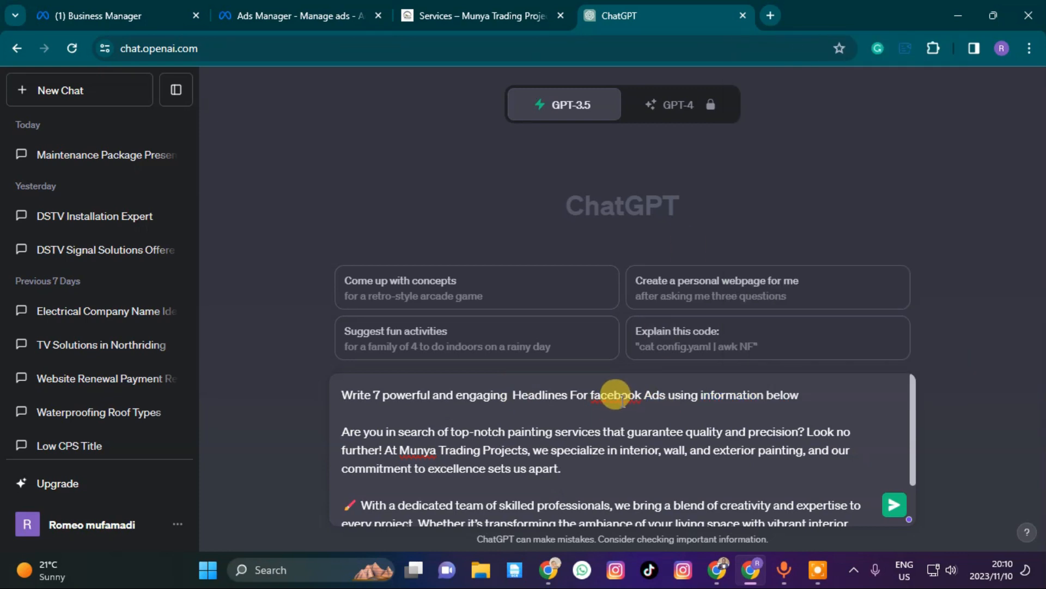
- Replace the flagged word "facebook" with the suggestion "fakebook" and send the prompt
right_click(615, 396)
left_click(688, 83)
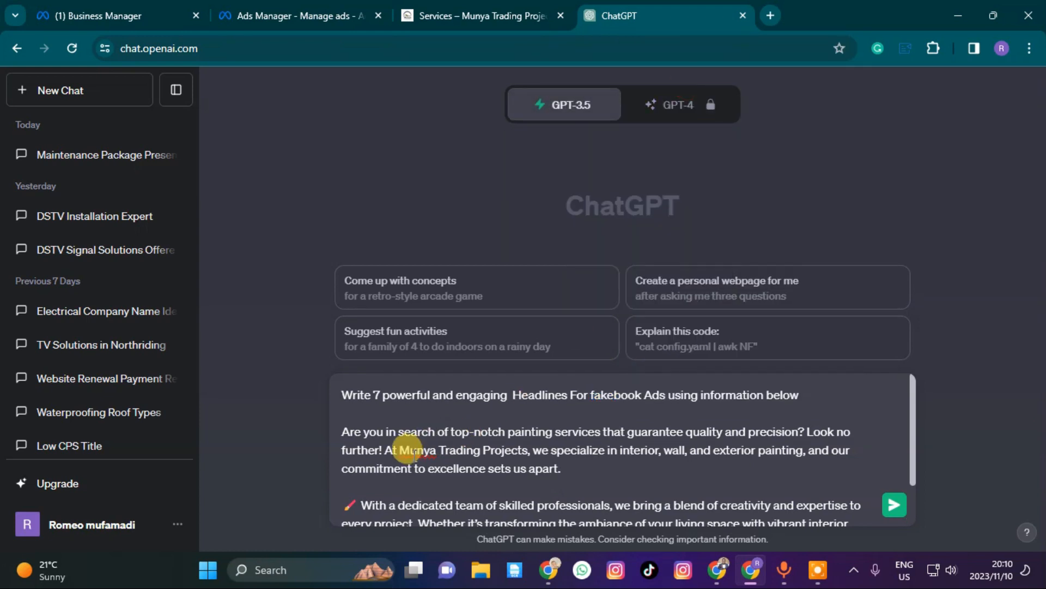
left_click(383, 389)
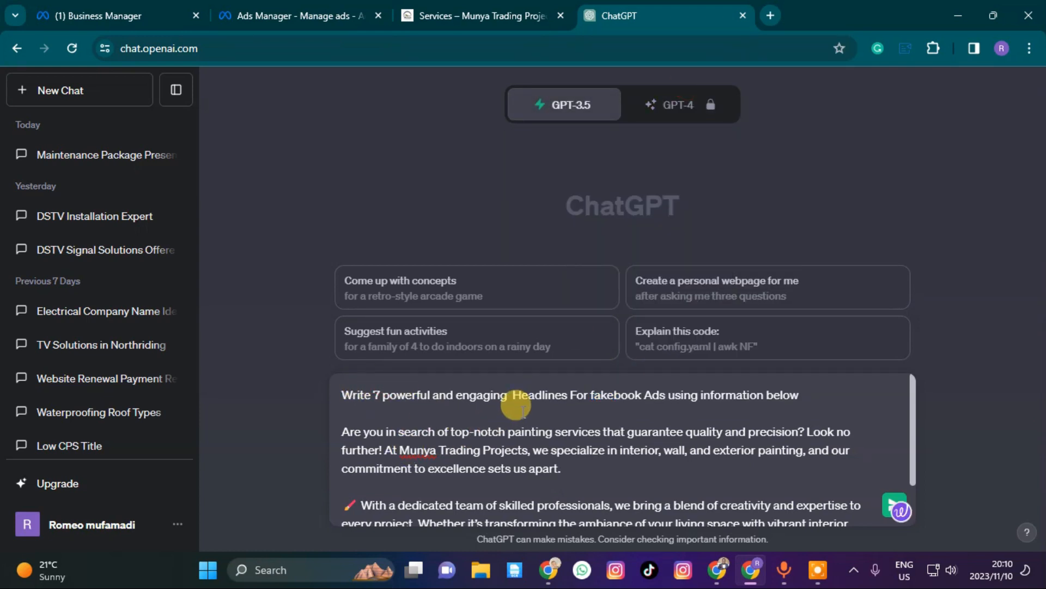
key("Return")
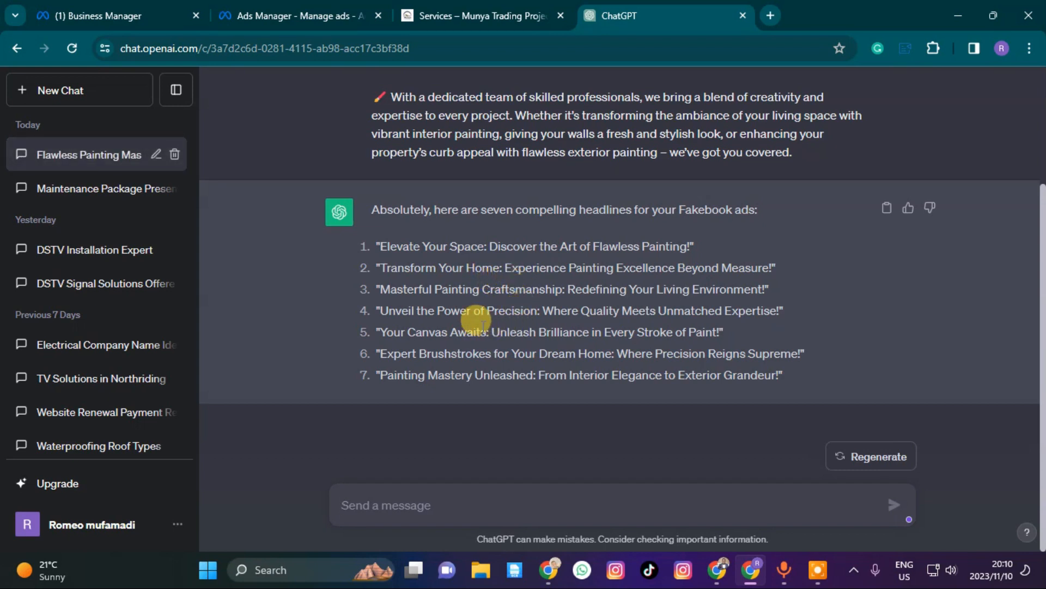
left_click_drag(383, 248, 714, 245)
right_click(584, 246)
left_click(414, 289)
- Copy the ChatGPT headline "Transform Your Home: Experience Painting Excellence Beyond Measure!" into the card headline in Ads Manager and apply it to all cards
left_click_drag(383, 268, 466, 267)
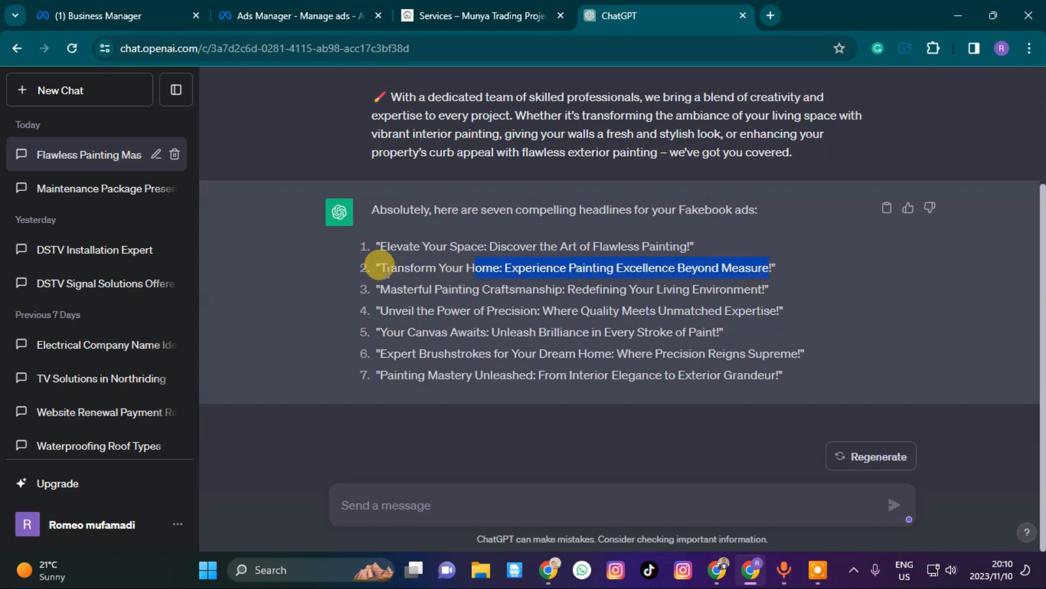
left_click_drag(380, 267, 772, 268)
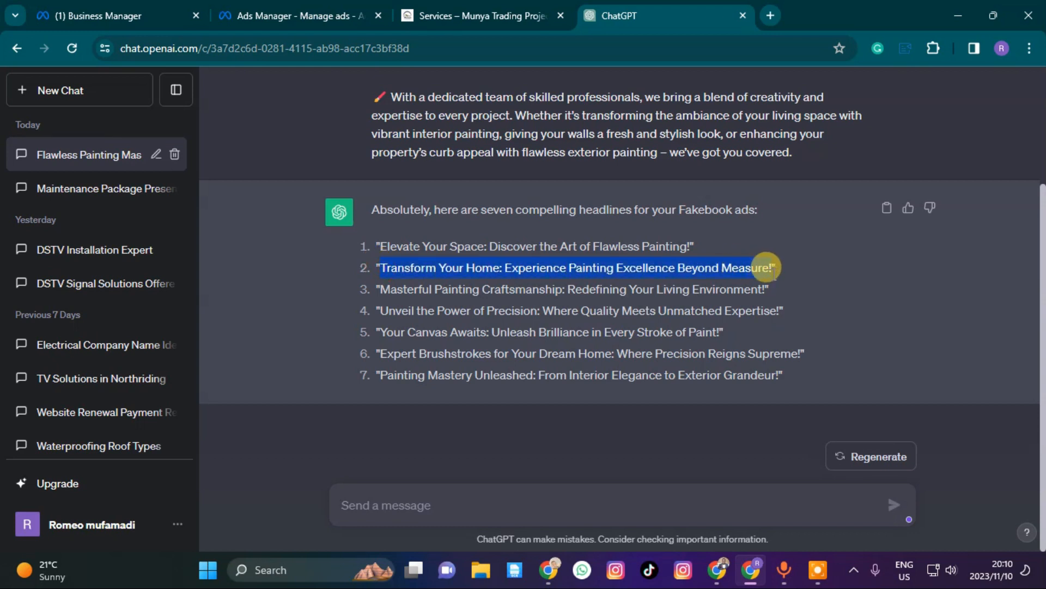
right_click(725, 270)
left_click(462, 288)
left_click(305, 9)
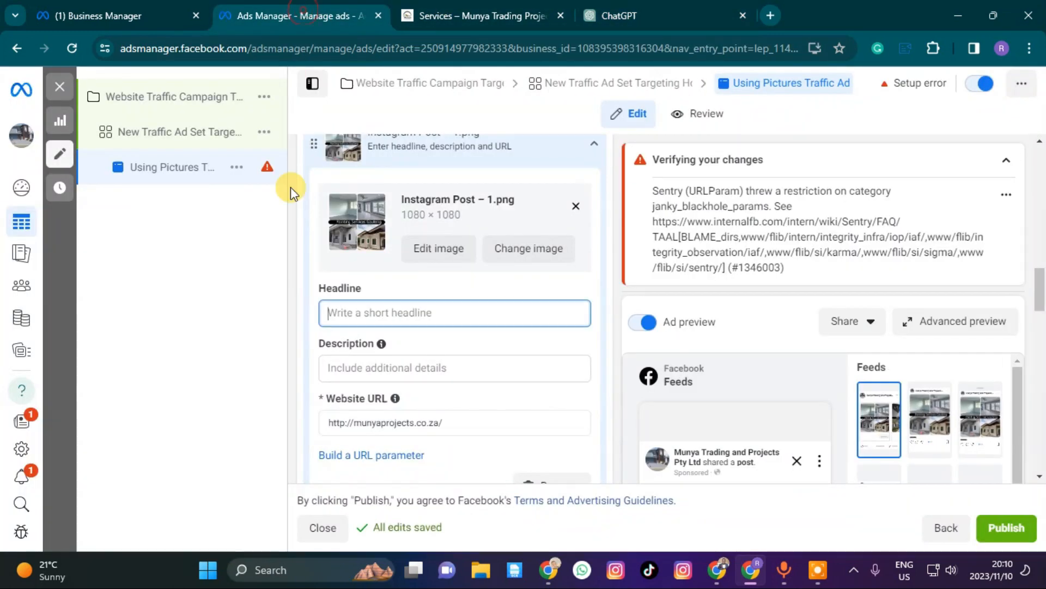
right_click(360, 311)
left_click(396, 176)
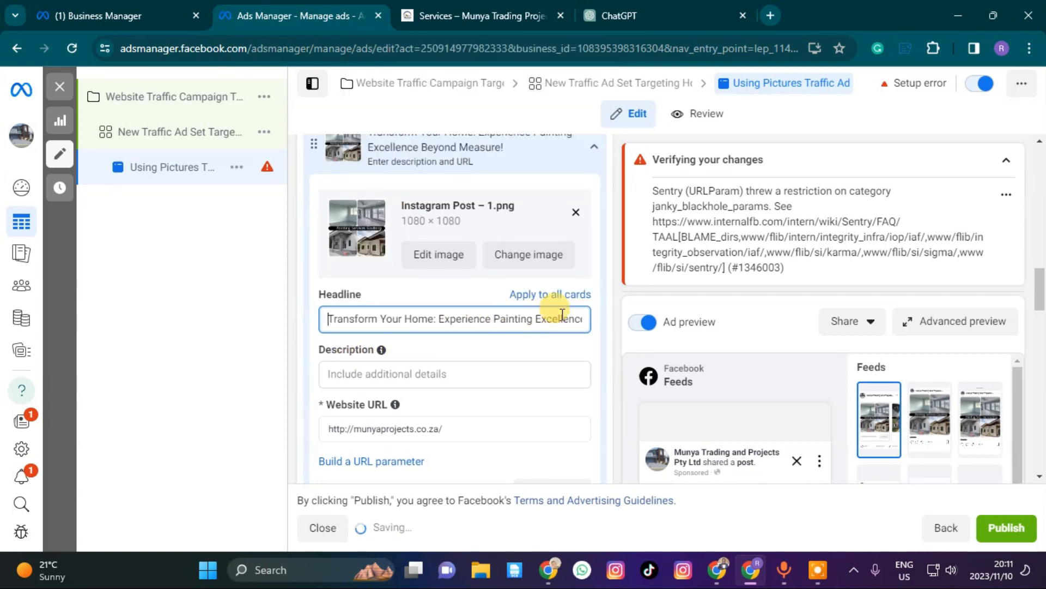
left_click(551, 294)
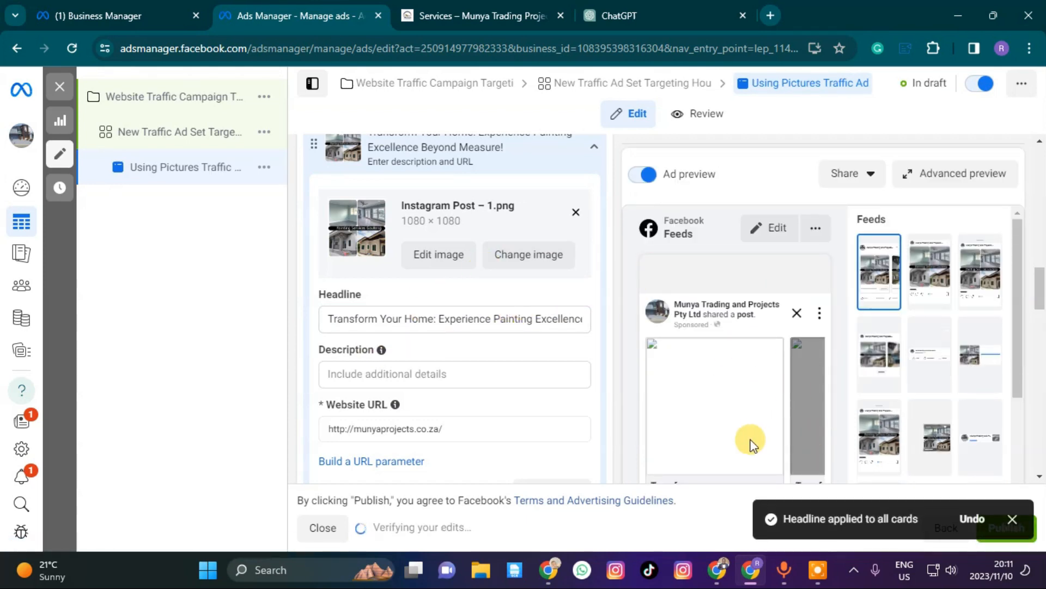
- Switch to ChatGPT for the card description and write the prompt "write Short Descriptions", correcting the spelling of "Descriptions"
left_click(387, 375)
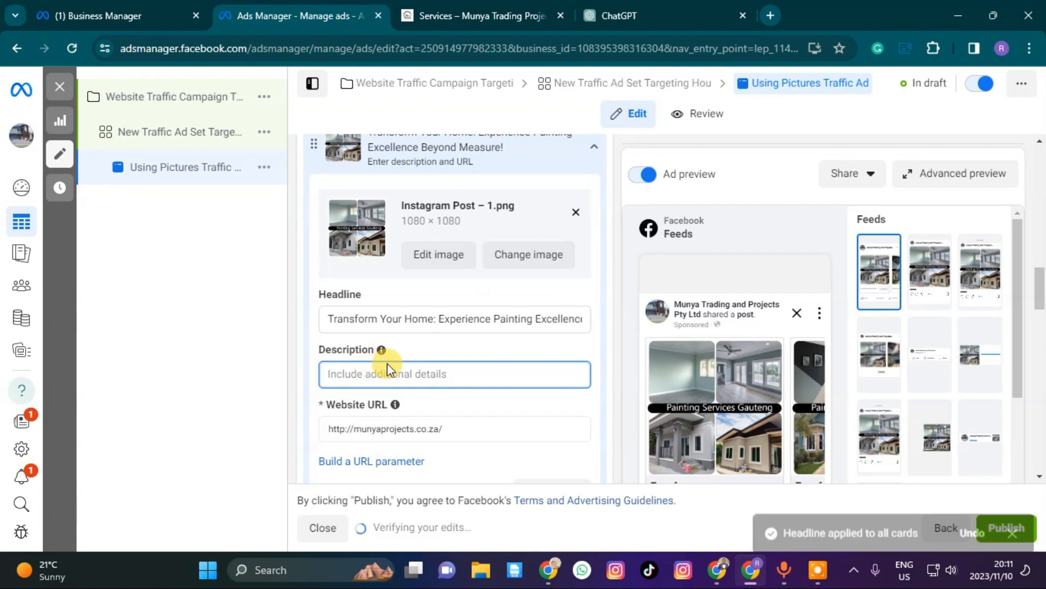
left_click(321, 350)
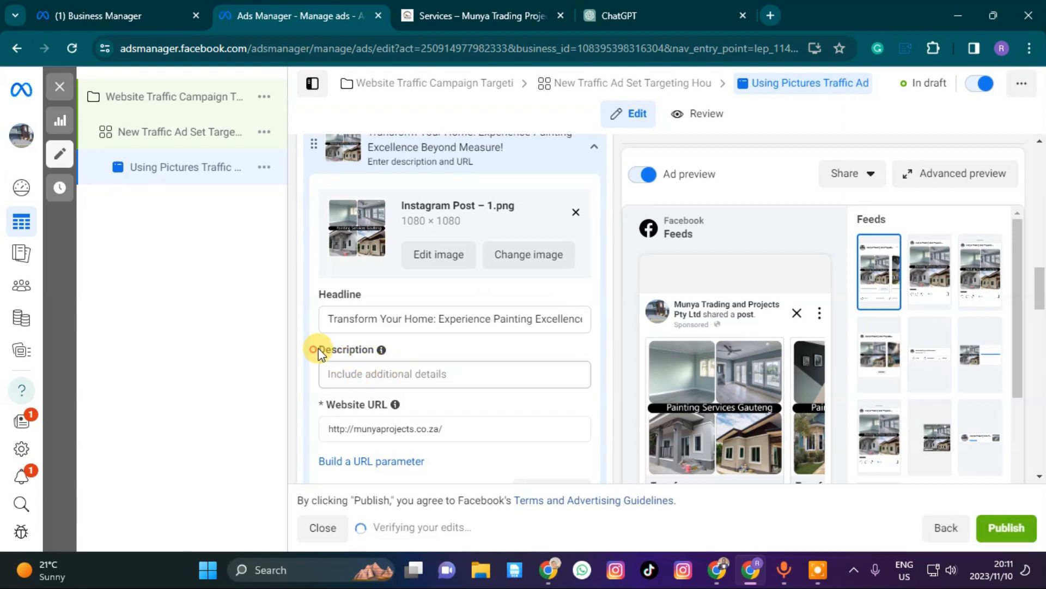
left_click(674, 12)
left_click(376, 491)
type("w")
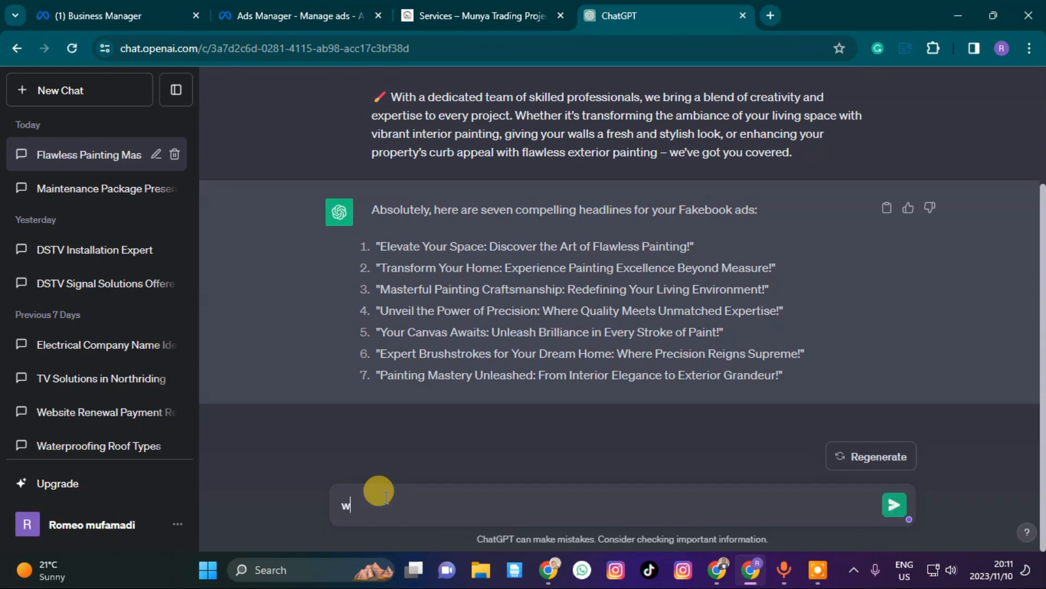
key("BackSpace")
type("w")
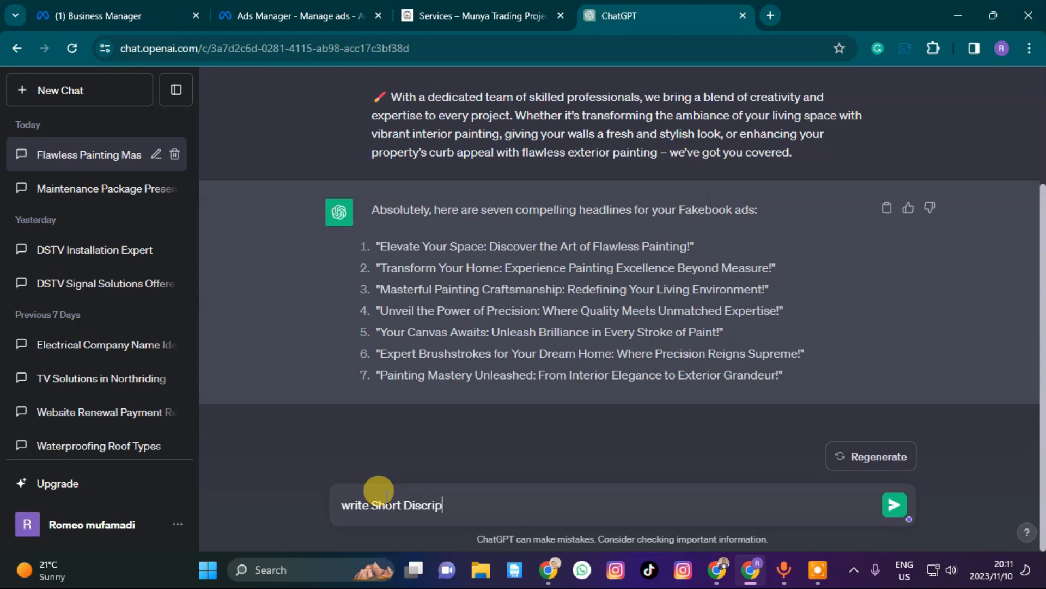
right_click(428, 506)
left_click(509, 113)
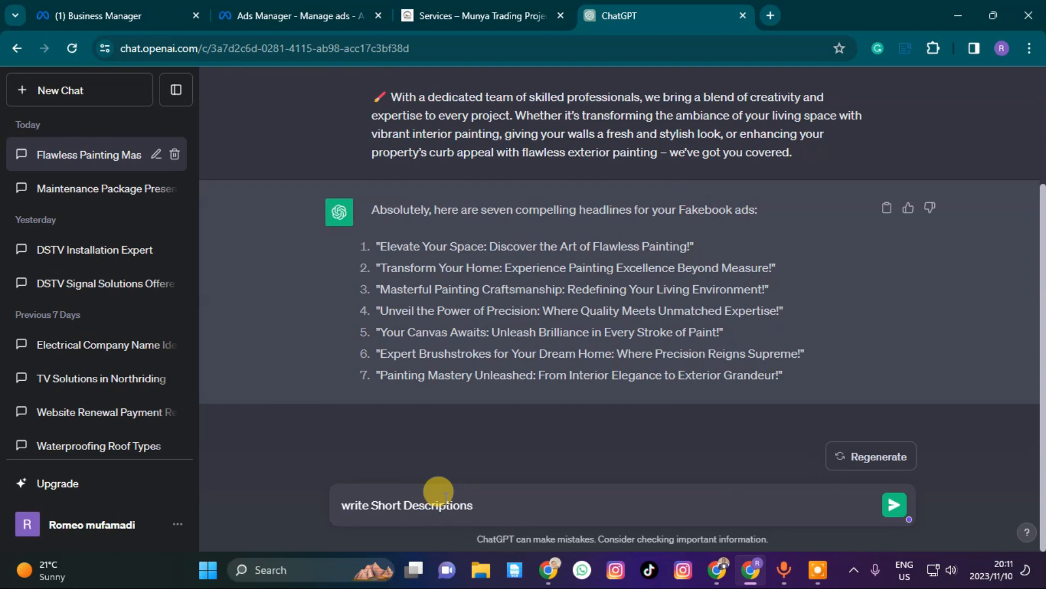
- Insert "me" after "write" in the prompt and send it to ChatGPT
left_click(372, 504)
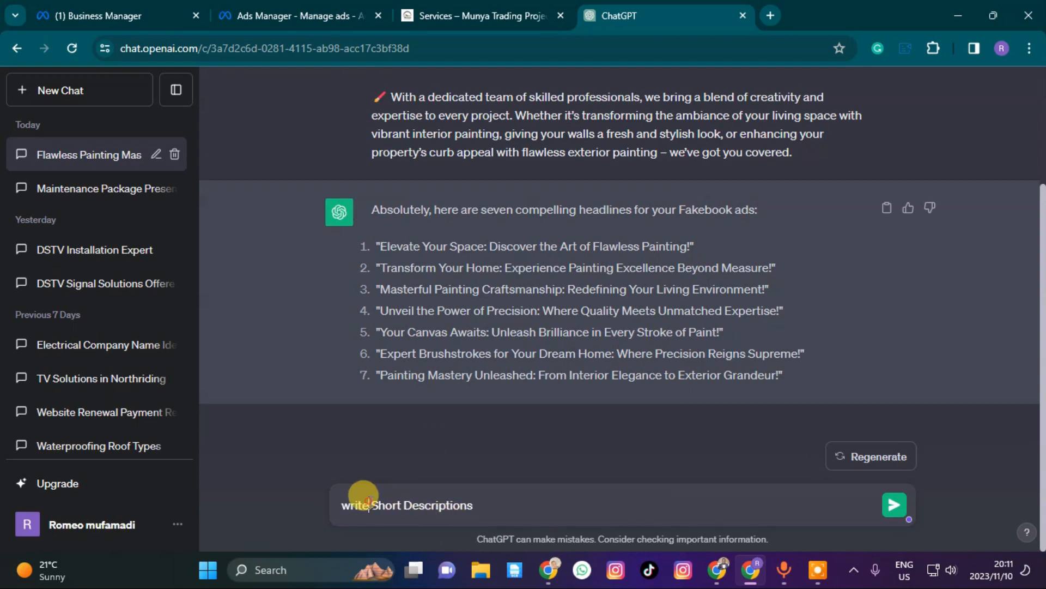
type("m ")
type("e m")
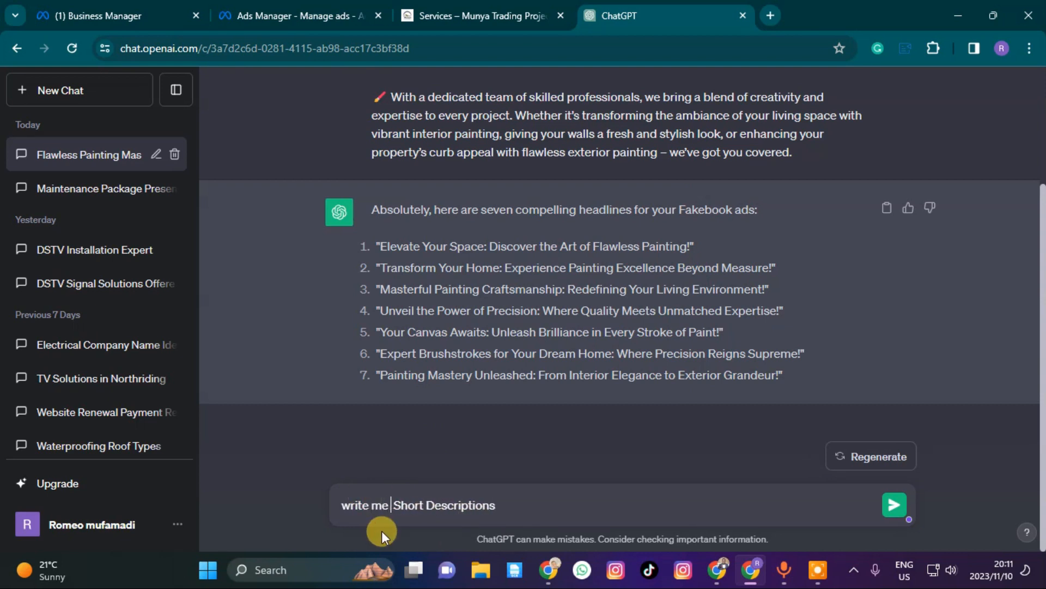
key("Return")
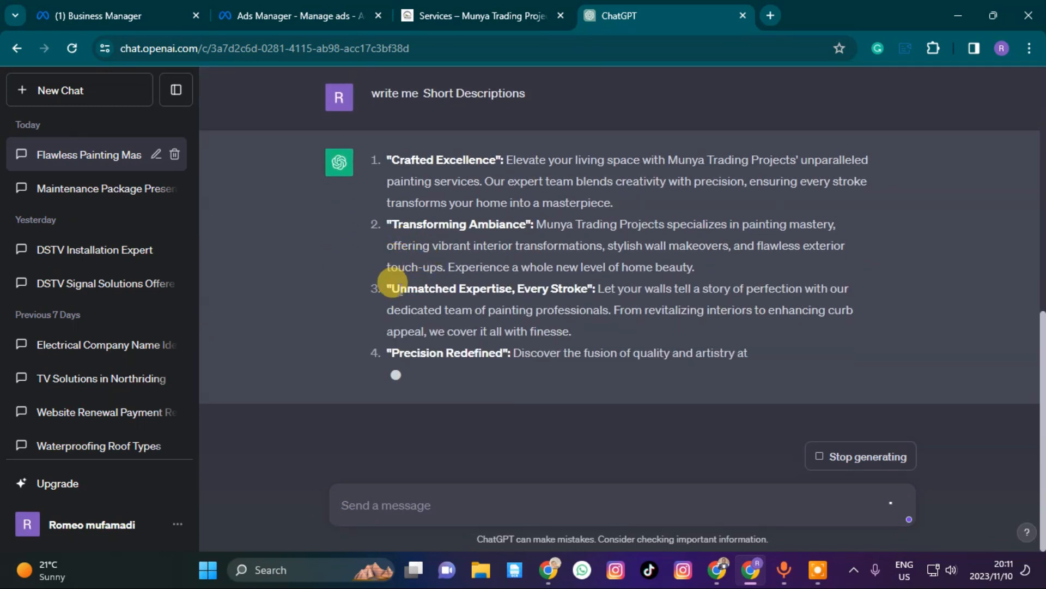
- Copy the first sentence of the "Crafted Excellence" description, "Elevate your living space with Munya Trading Projects' unparalleled painting services"
scroll(422, 264, "up", 7)
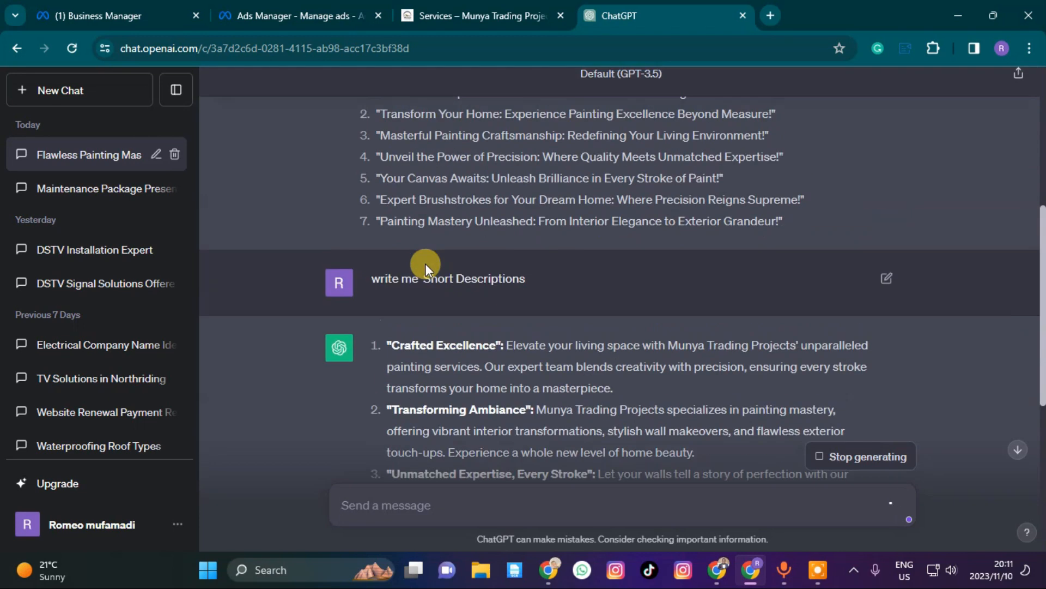
scroll(505, 247, "up", 2)
scroll(502, 251, "down", 5)
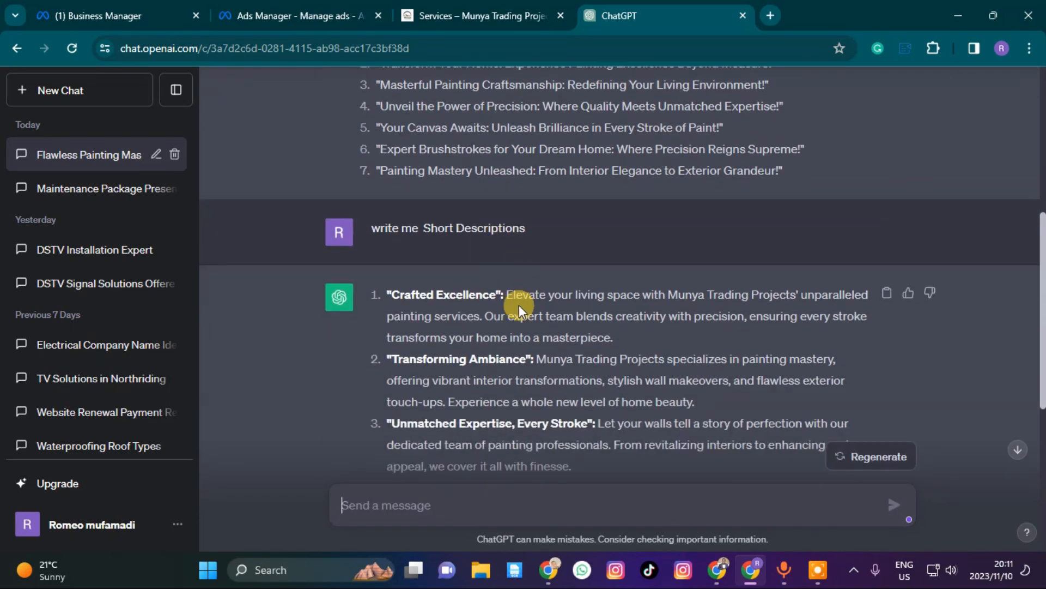
scroll(516, 292, "down", 1)
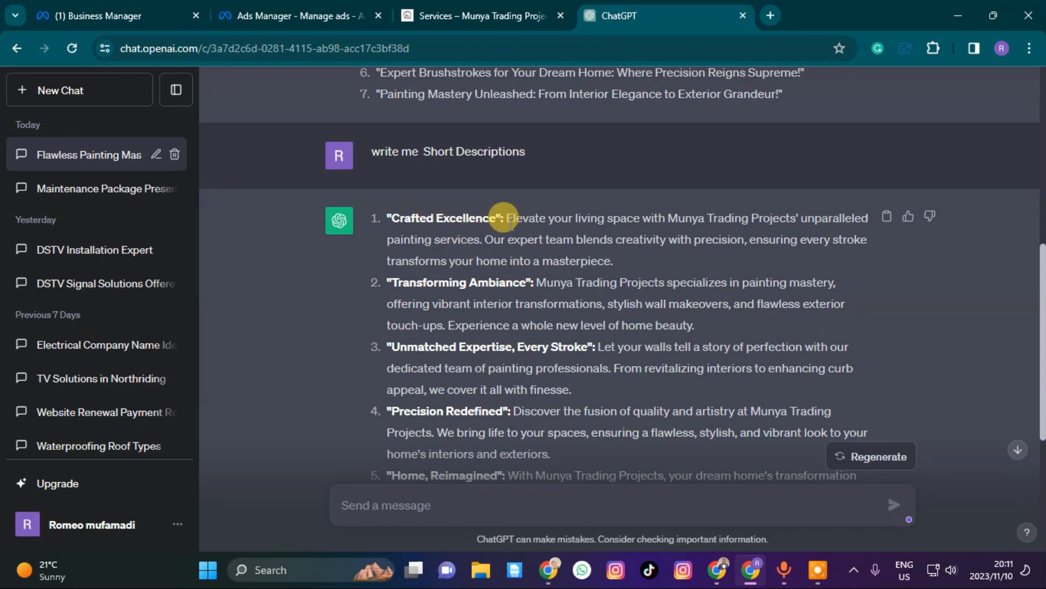
mouse_move(506, 218)
left_mouse_down()
mouse_move(882, 215)
mouse_move(474, 229)
left_mouse_up()
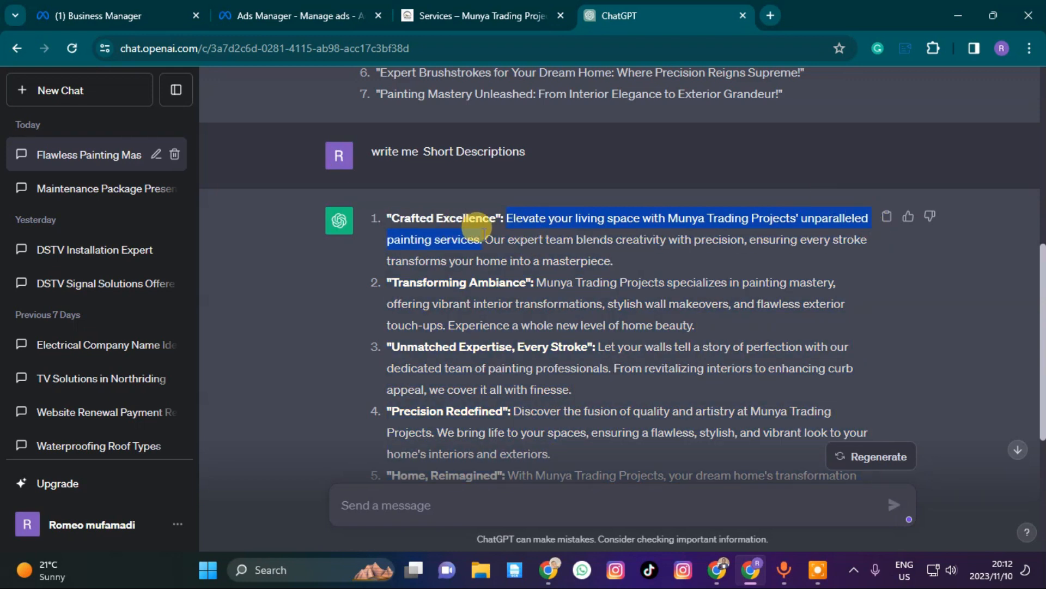
right_click(468, 240)
left_click(515, 257)
- Paste the copied sentence as the open card's description in Ads Manager and apply it to all cards
left_click(322, 15)
left_click(350, 374)
right_click(359, 375)
left_click(416, 198)
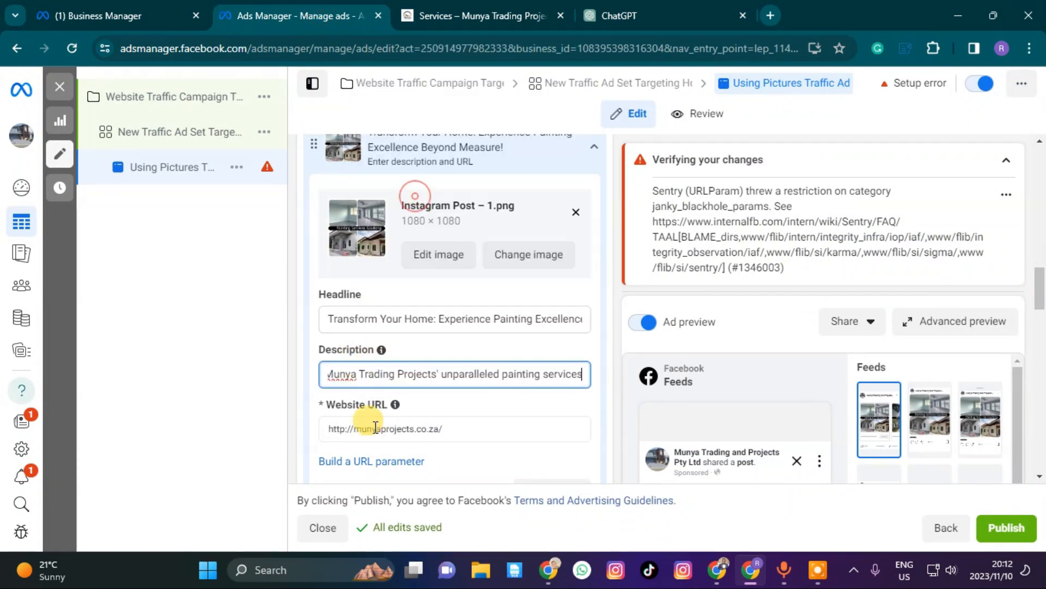
left_click(454, 407)
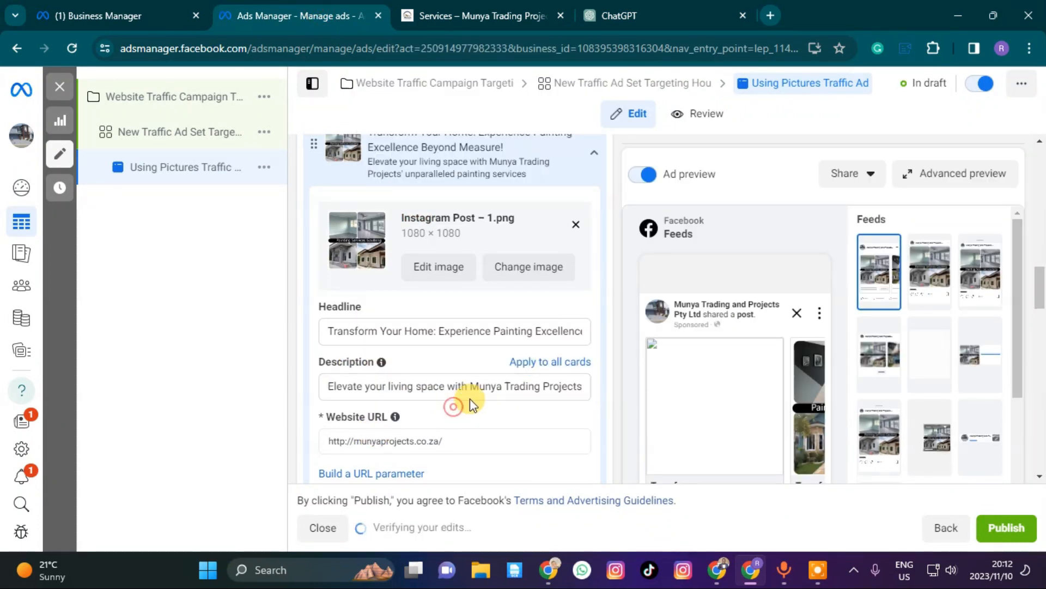
left_click(530, 364)
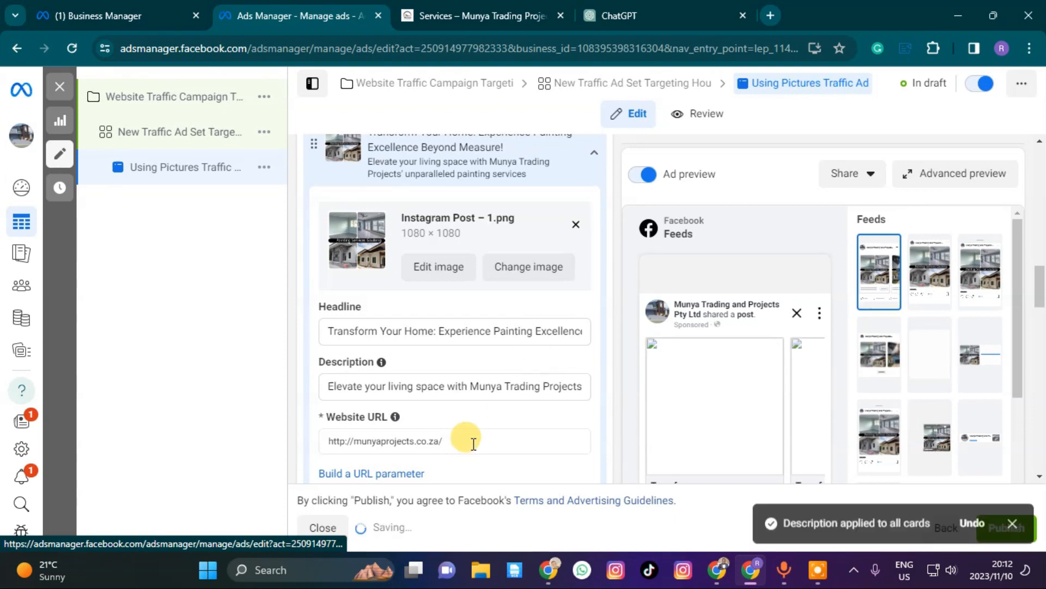
- Clear the website URL of the open carousel card
scroll(451, 428, "down", 1)
scroll(450, 428, "down", 3)
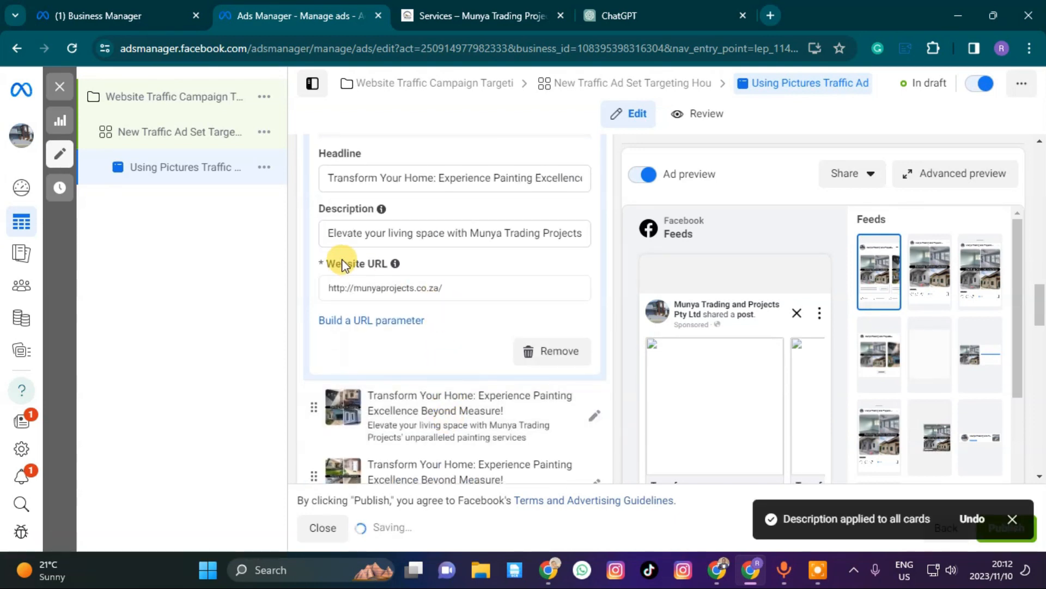
mouse_move(395, 265)
left_click_drag(456, 286, 249, 293)
key("BackSpace")
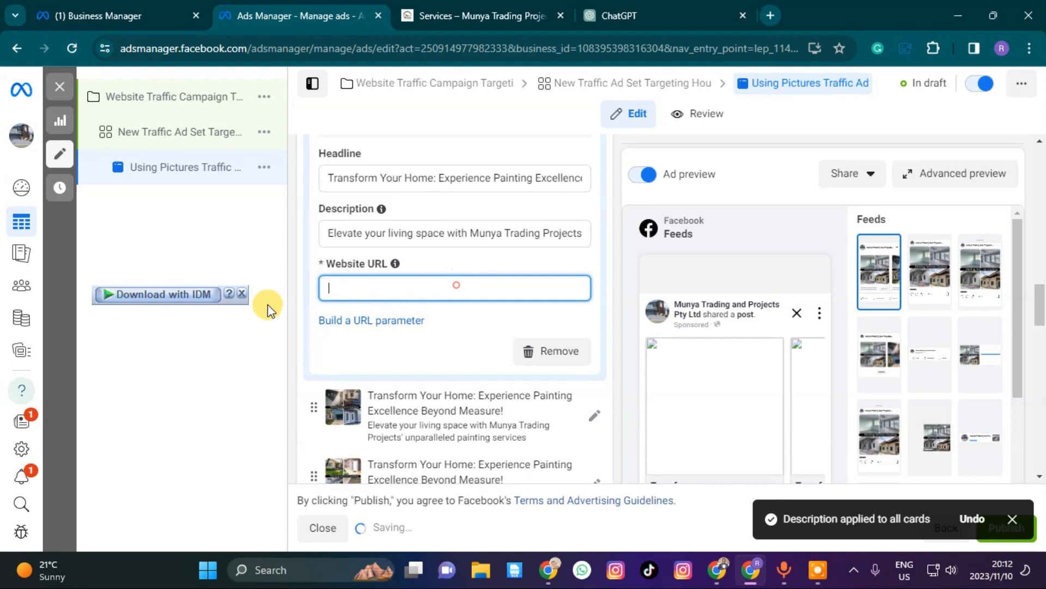
- Copy the address of the Munya Trading website's services page and paste it as the card's website URL in Ads Manager
left_click(475, 8)
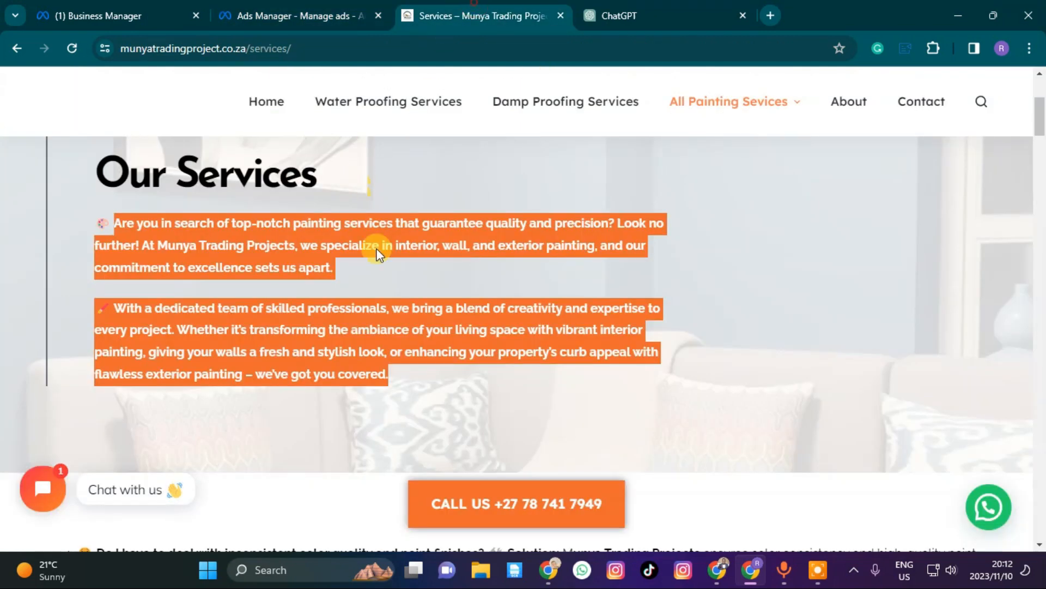
left_click(375, 165)
left_click(312, 49)
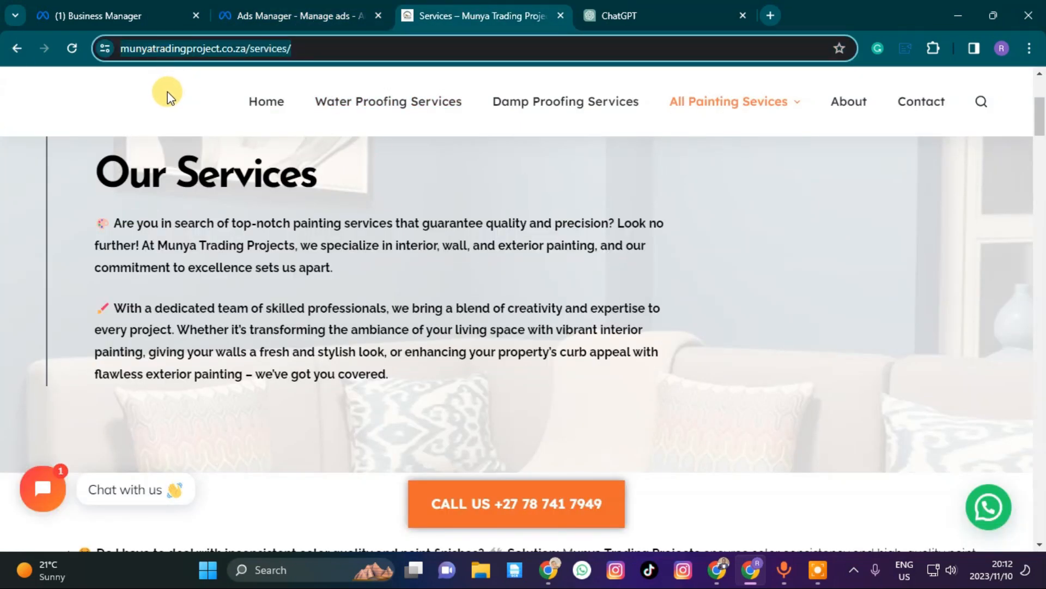
right_click(159, 51)
left_click(210, 191)
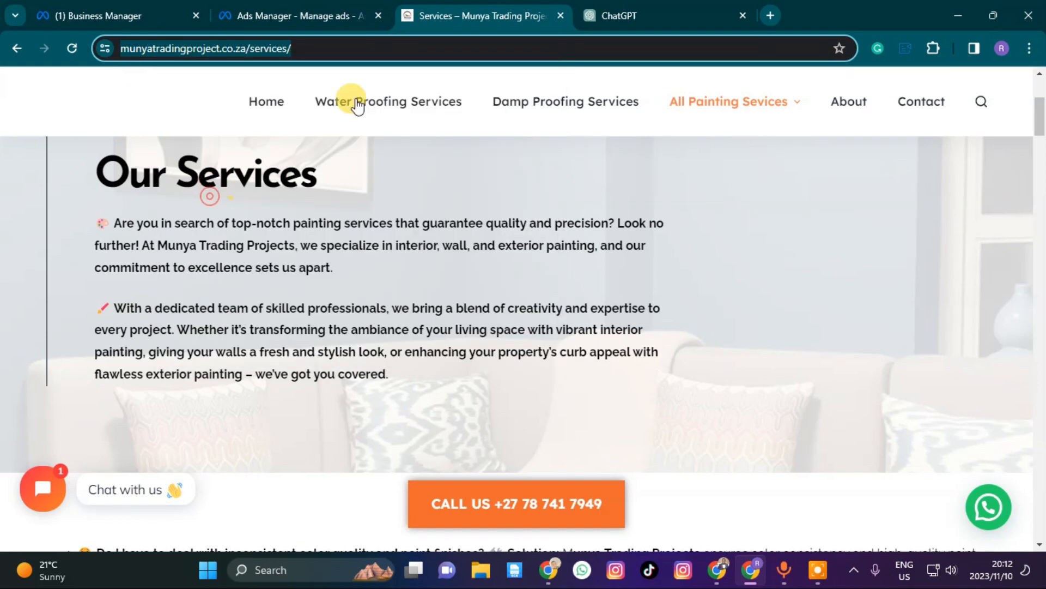
left_click(348, 16)
left_click(365, 286)
right_click(365, 286)
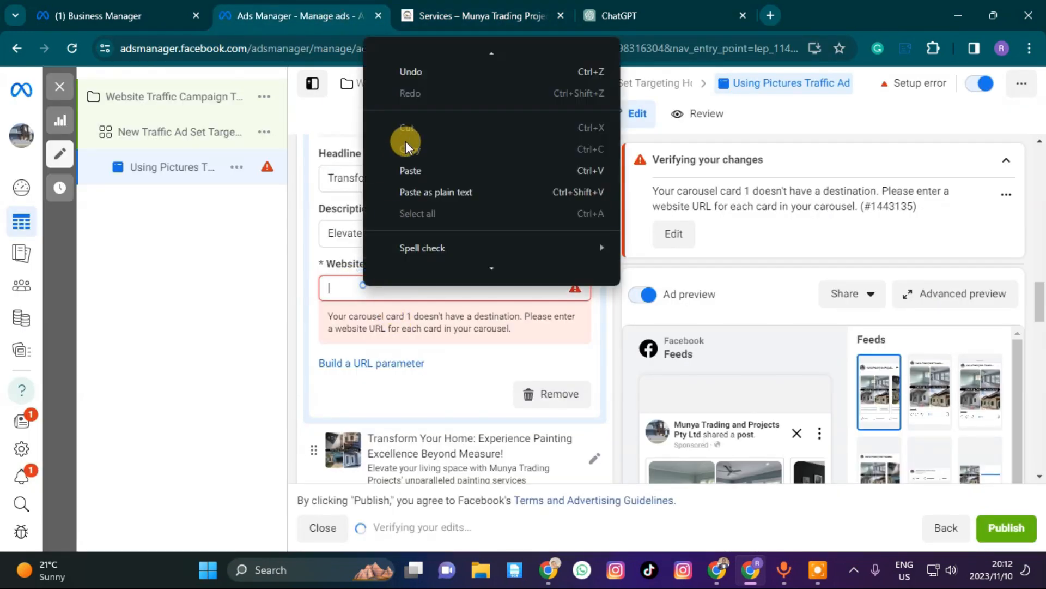
left_click(395, 169)
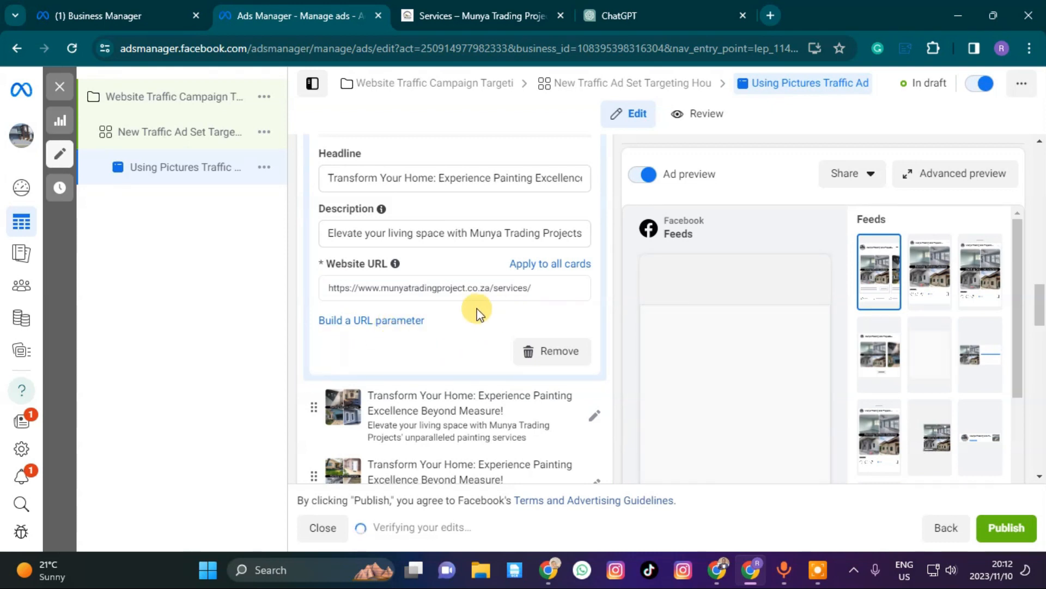
- Open the URL parameter builder for the card's website URL and enter "Trusted Romeo IT" as the campaign source
left_click(373, 326)
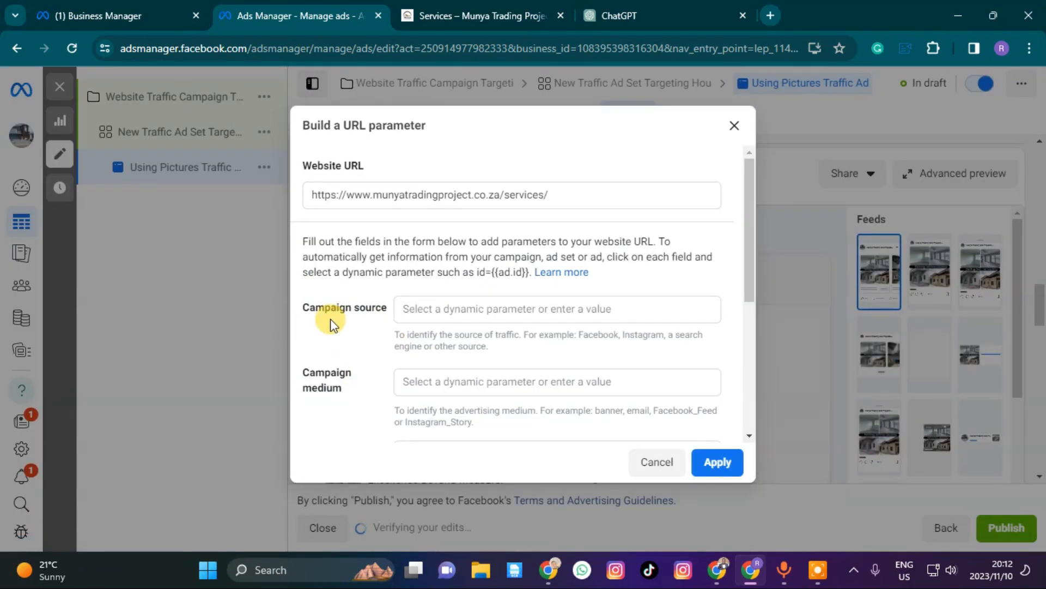
left_click(415, 309)
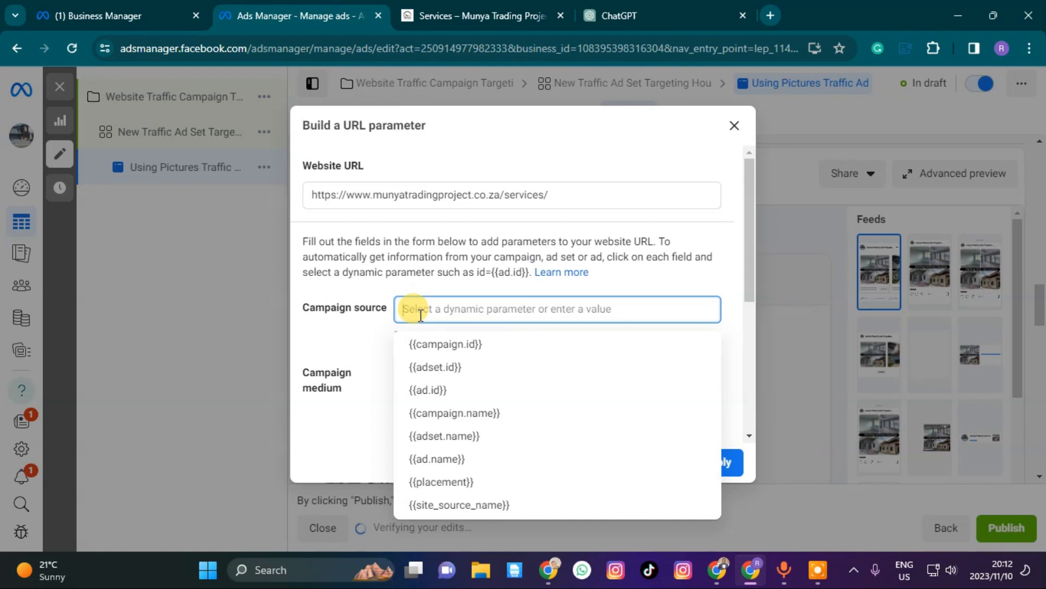
type("Tru")
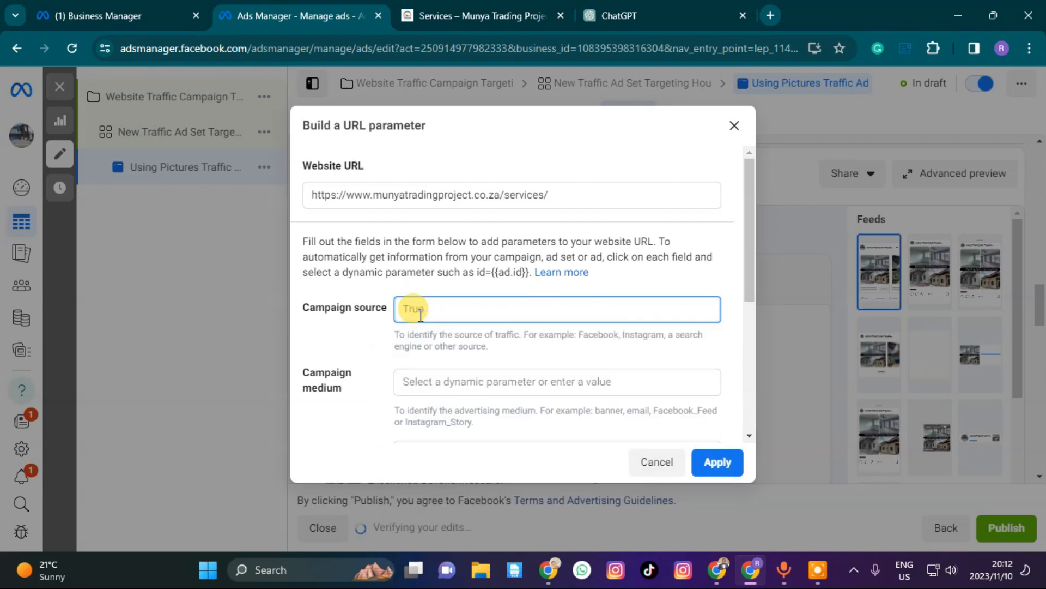
type("sted Ro")
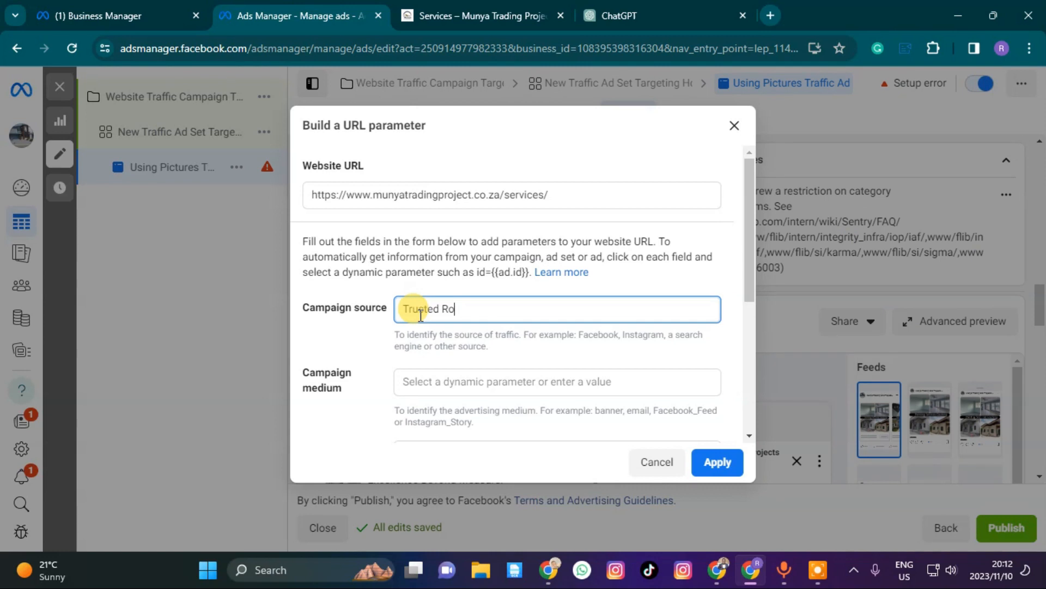
type("meo IT")
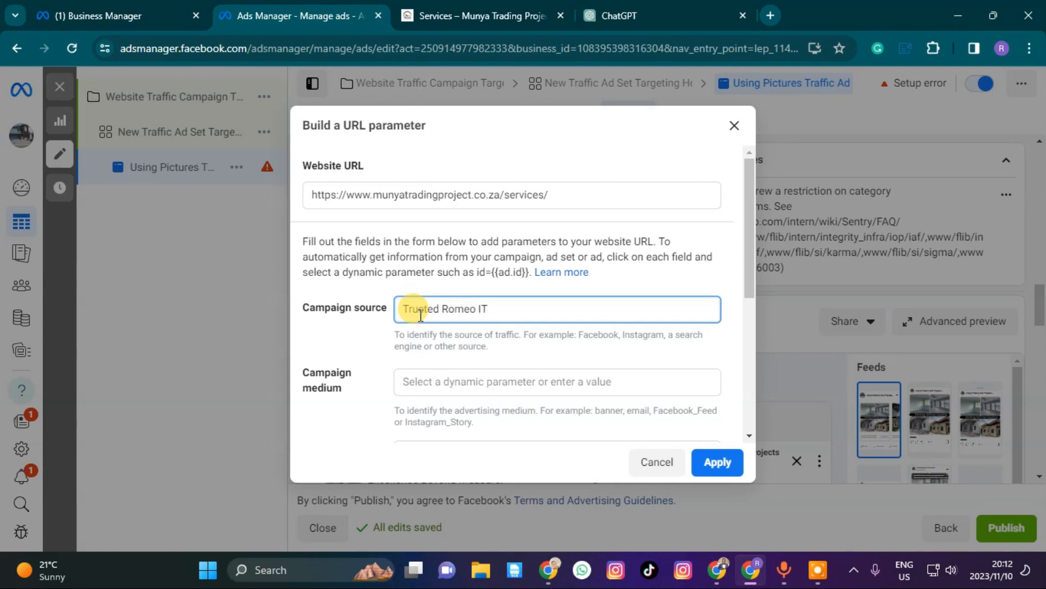
- Enter "Pictures ads" as the campaign name in the URL parameter builder and apply the parameters to the card's website URL
scroll(452, 333, "down", 3)
scroll(462, 355, "up", 3)
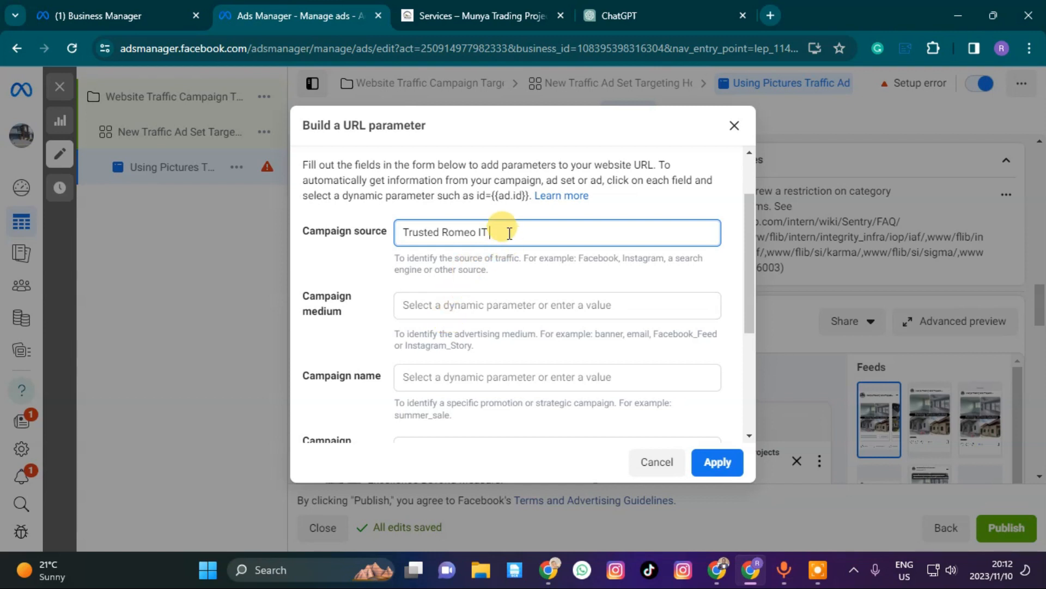
left_click_drag(491, 232, 372, 231)
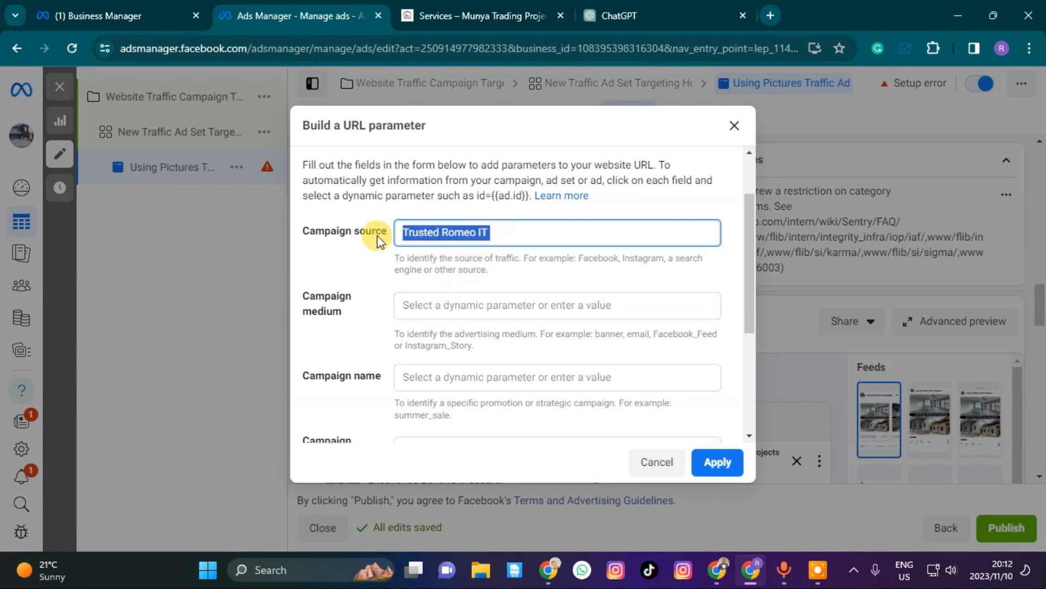
left_click(411, 375)
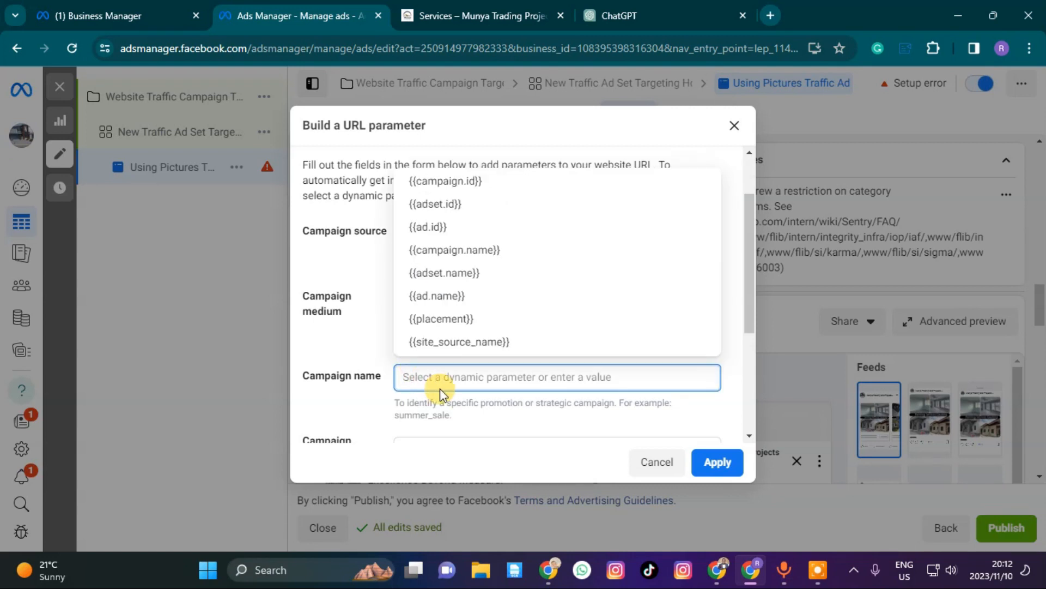
type("Pictures ad")
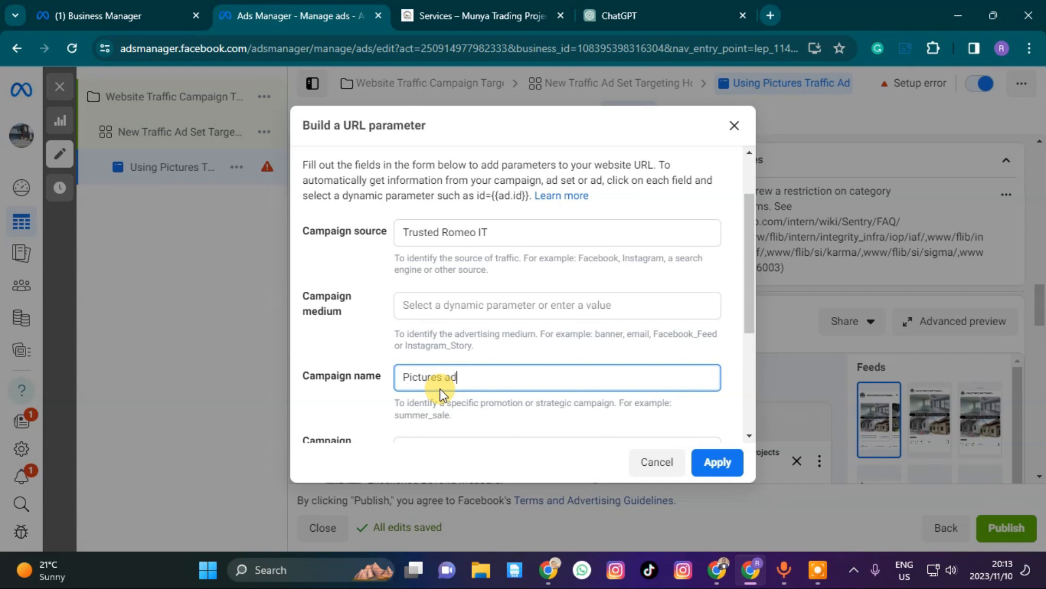
scroll(460, 400, "down", 3)
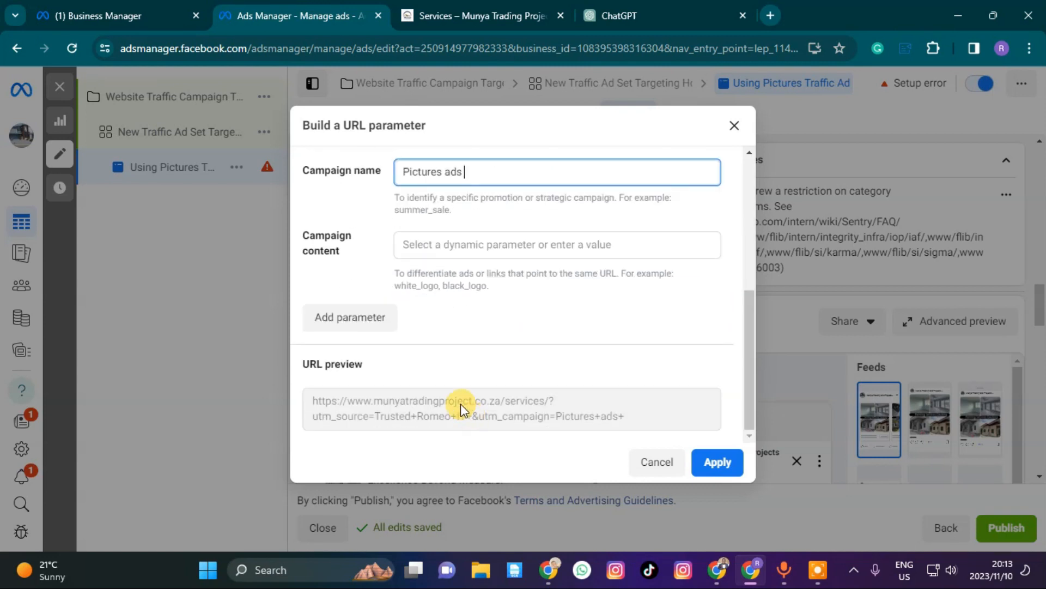
left_click(716, 462)
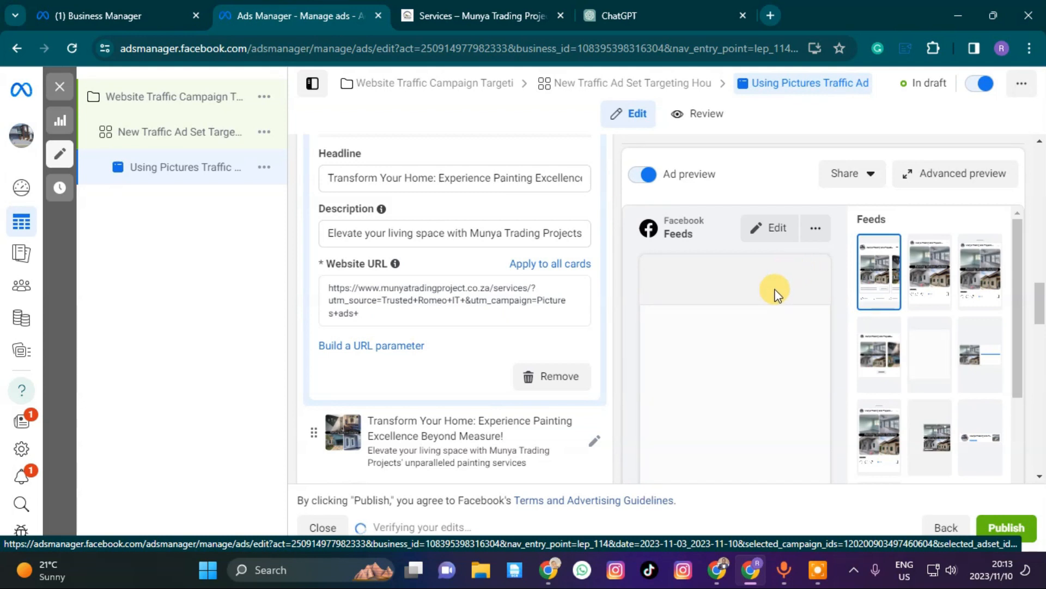
- Open the ad's review and examine its page, destination URLs, feed preview and setup error details
scroll(767, 238, "up", 5)
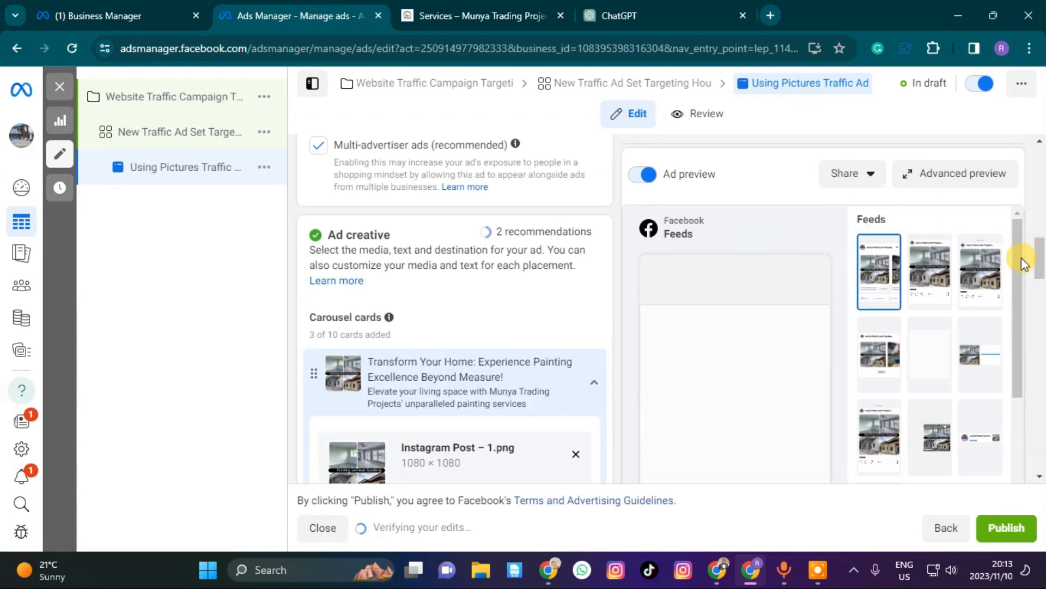
scroll(705, 361, "up", 5)
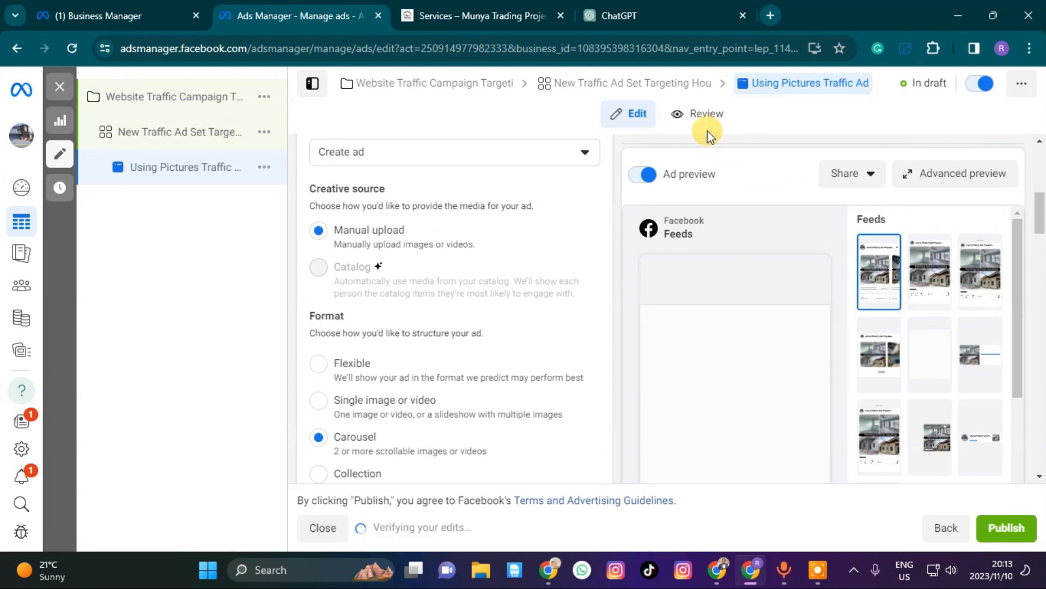
left_click(703, 116)
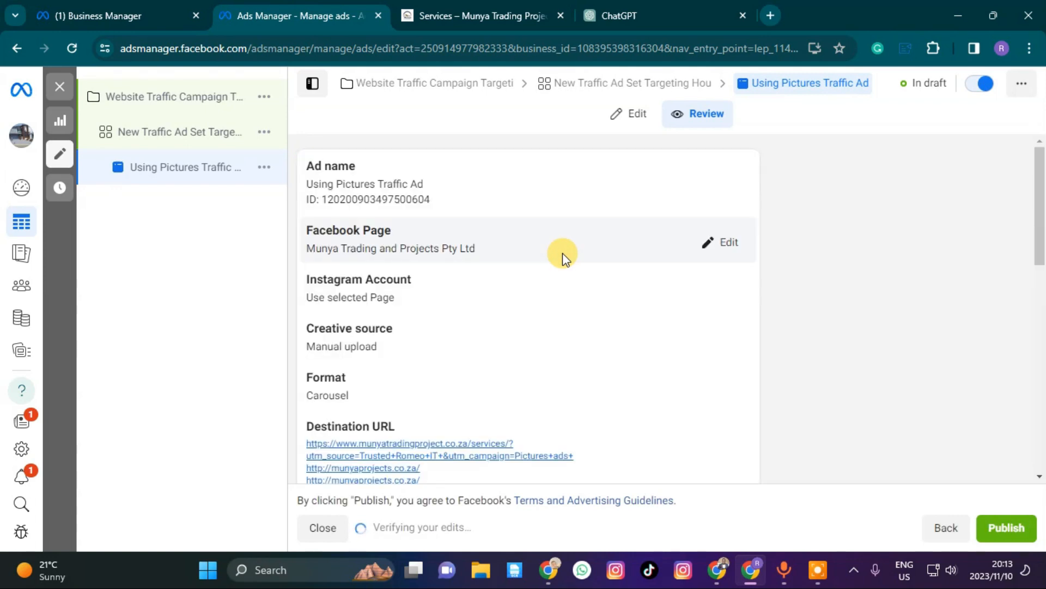
scroll(547, 273, "down", 4)
scroll(548, 272, "down", 5)
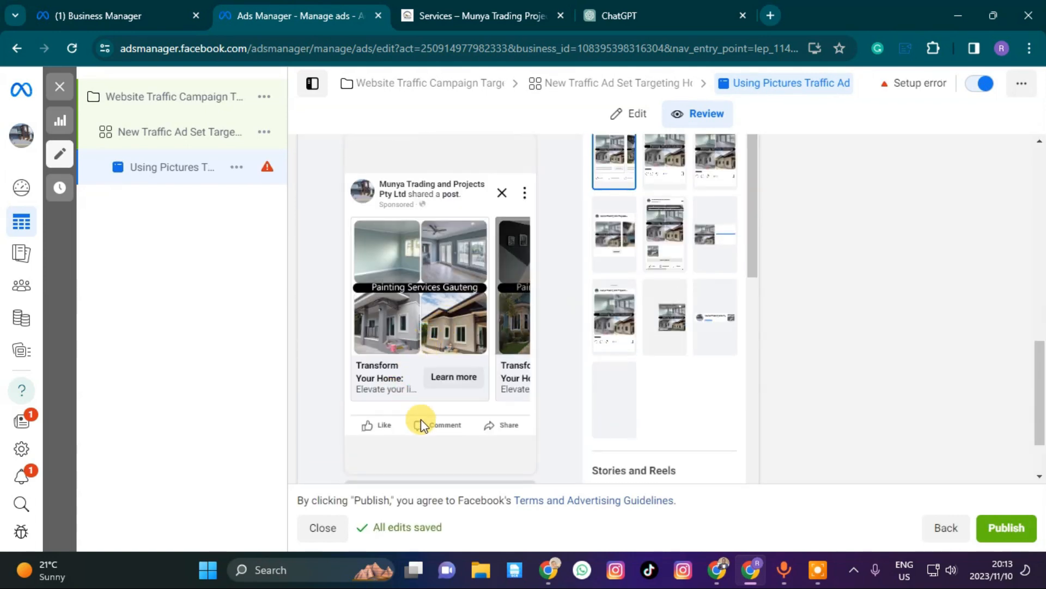
scroll(380, 248, "up", 2)
scroll(402, 273, "down", 2)
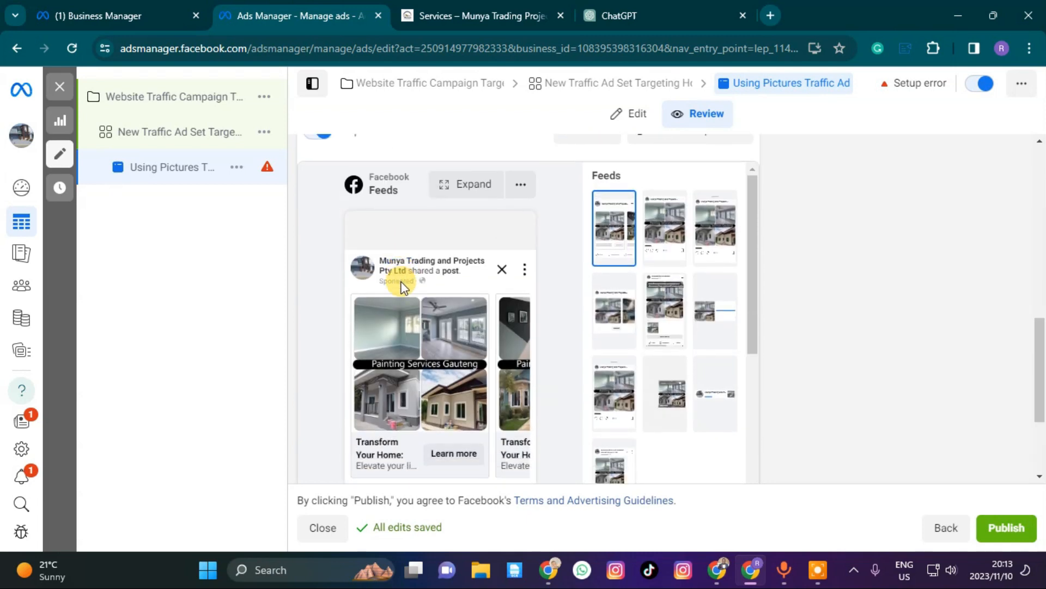
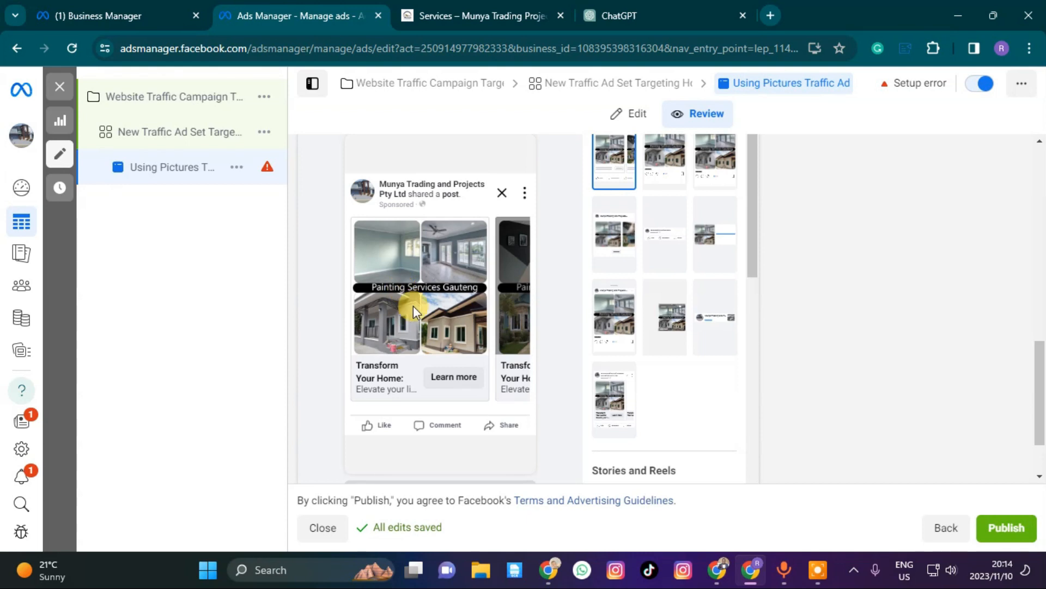
left_click(201, 170)
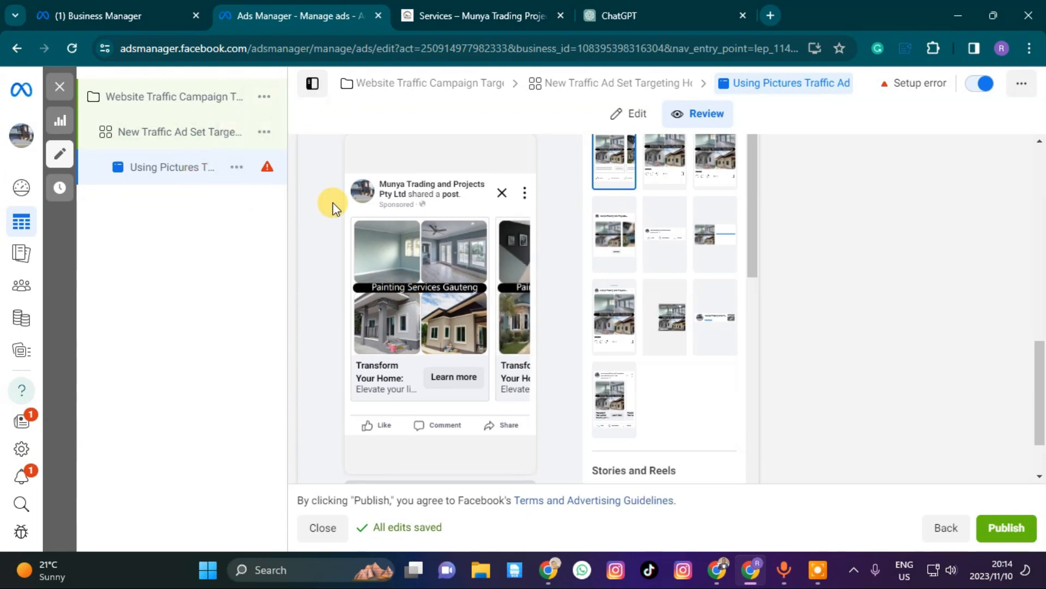
scroll(413, 241, "up", 5)
scroll(484, 243, "up", 5)
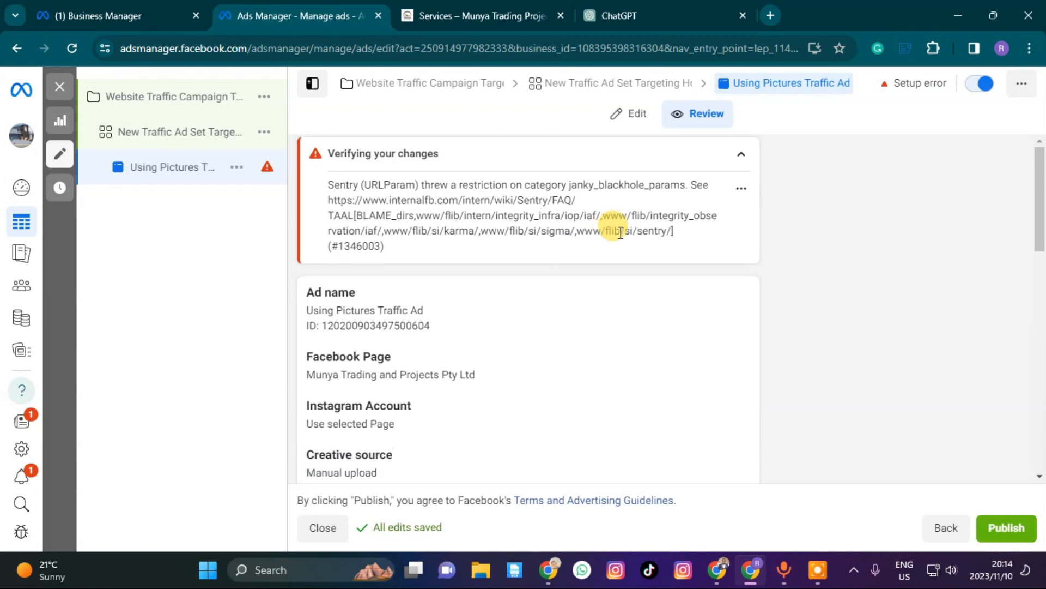
- Return to editing the ad and inspect the first carousel card's full website URL with its tracking parameters
left_click(629, 113)
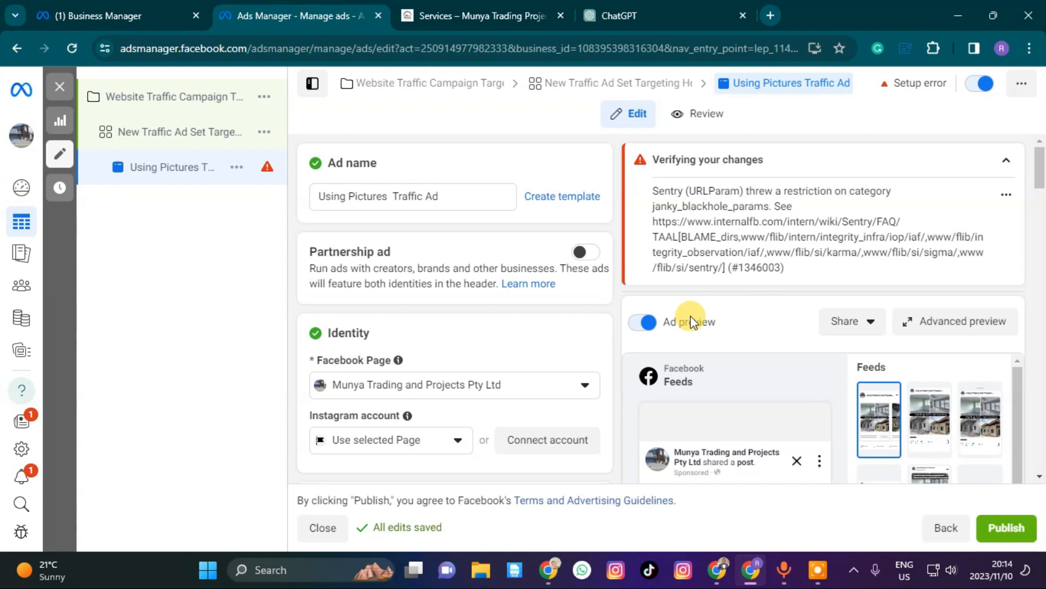
scroll(403, 327, "down", 8)
scroll(417, 352, "up", 4)
scroll(421, 355, "down", 15)
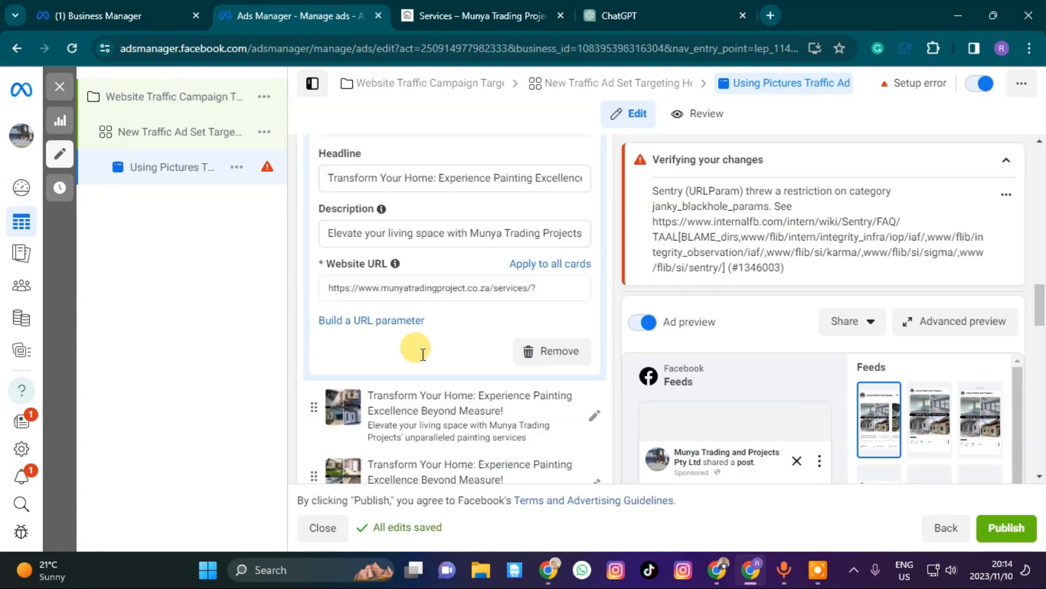
scroll(421, 351, "down", 15)
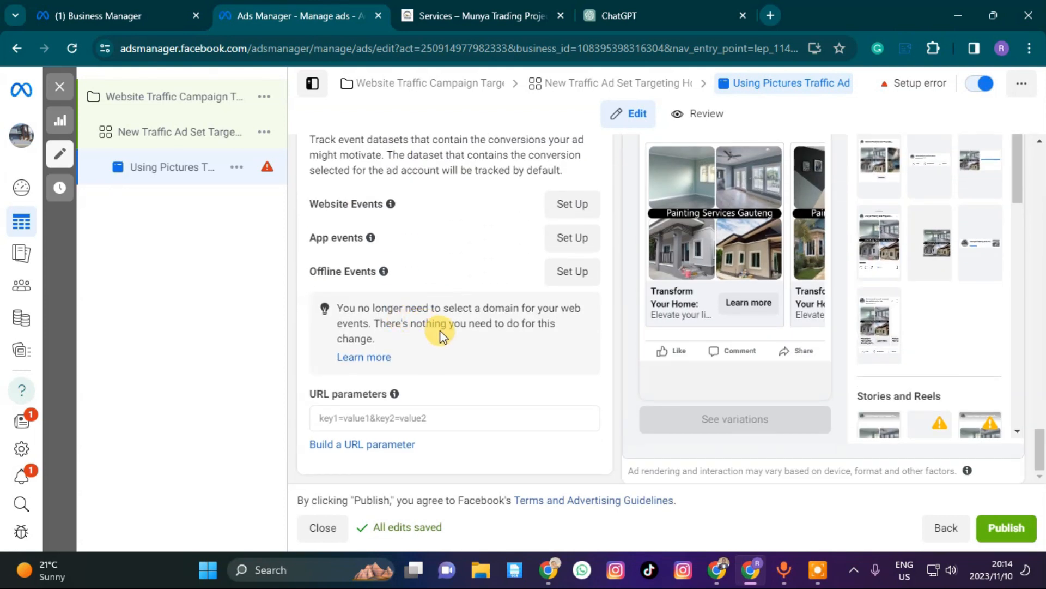
scroll(412, 327, "up", 8)
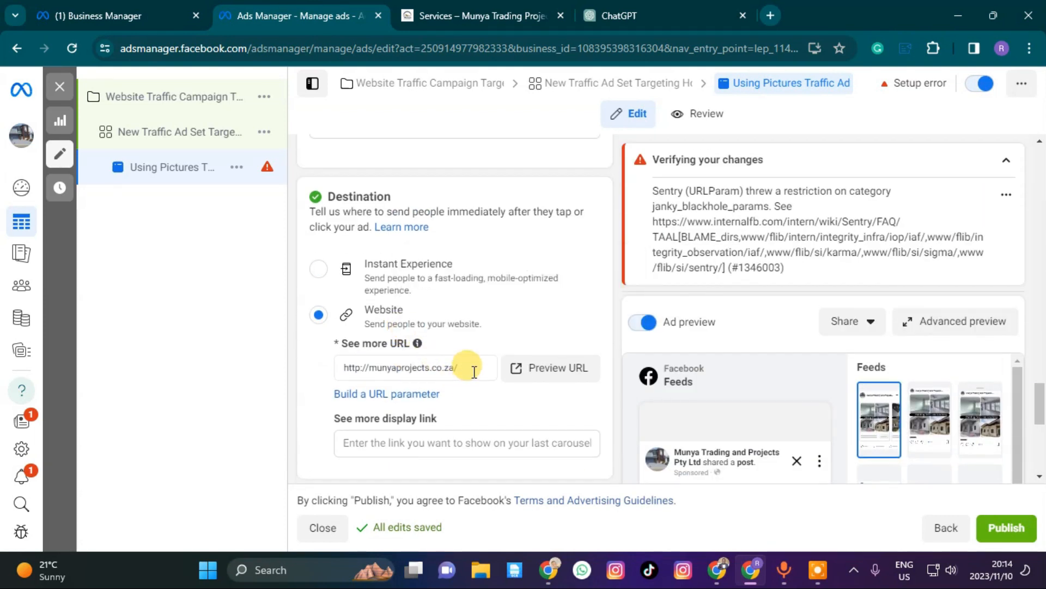
scroll(447, 354, "up", 4)
scroll(446, 351, "up", 10)
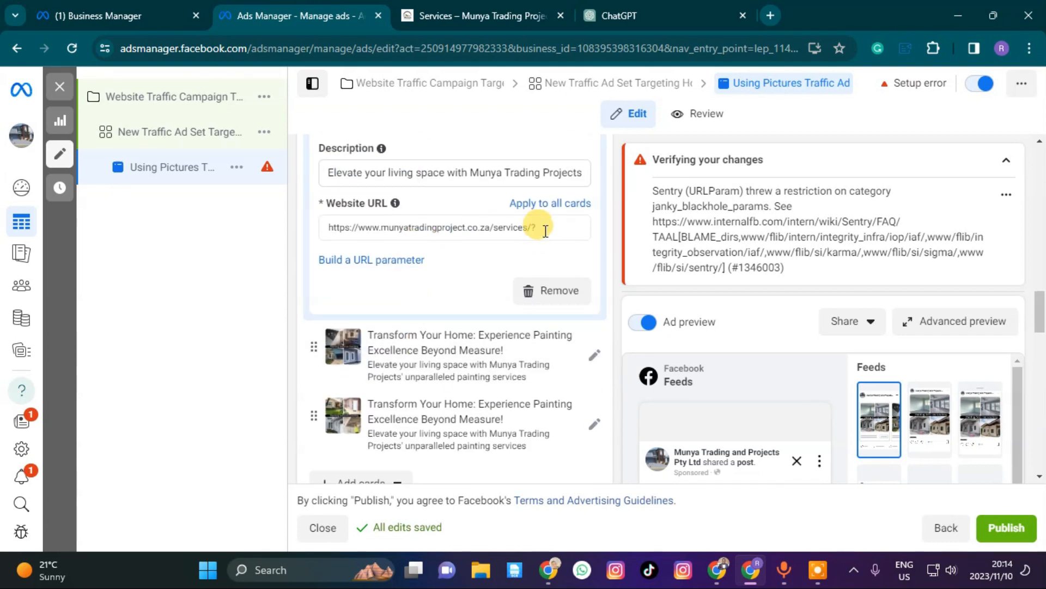
left_click(545, 231)
left_click(455, 254)
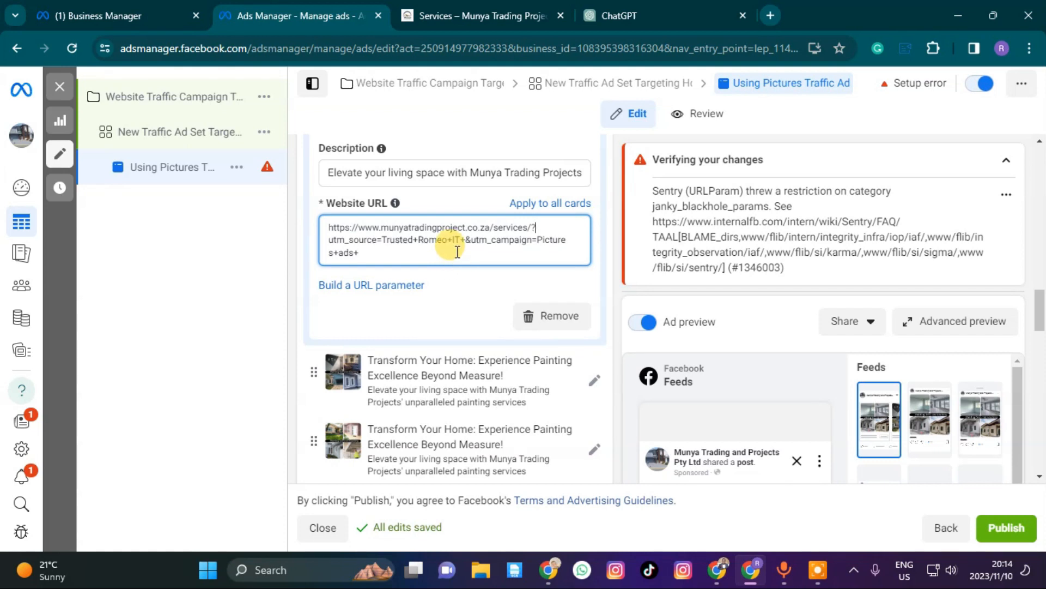
- Examine the ad's website URL, primary text, call to action and destination fields for missing content
scroll(457, 250, "down", 10)
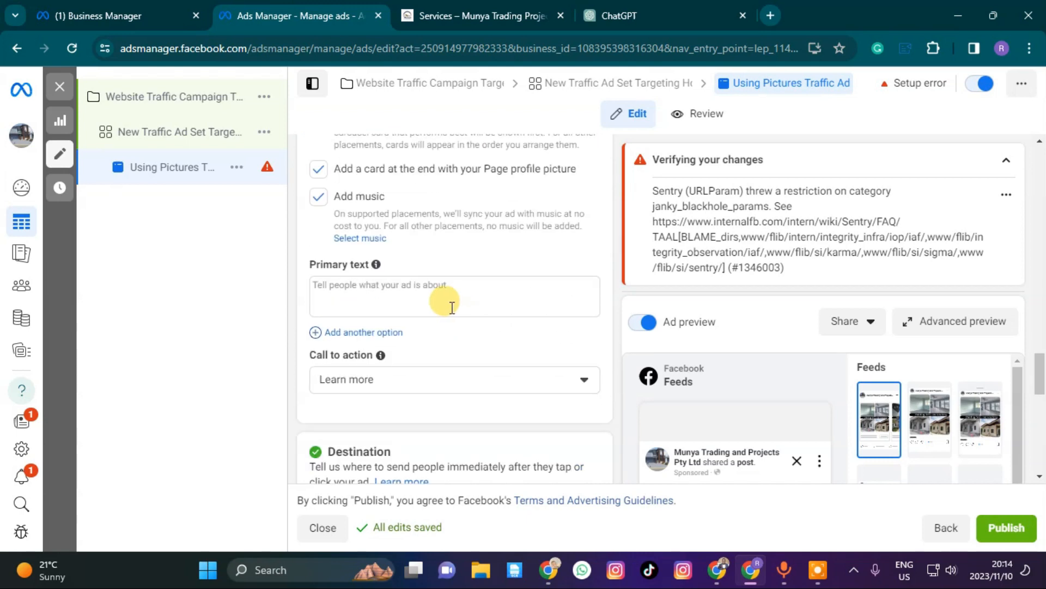
scroll(390, 299, "up", 10)
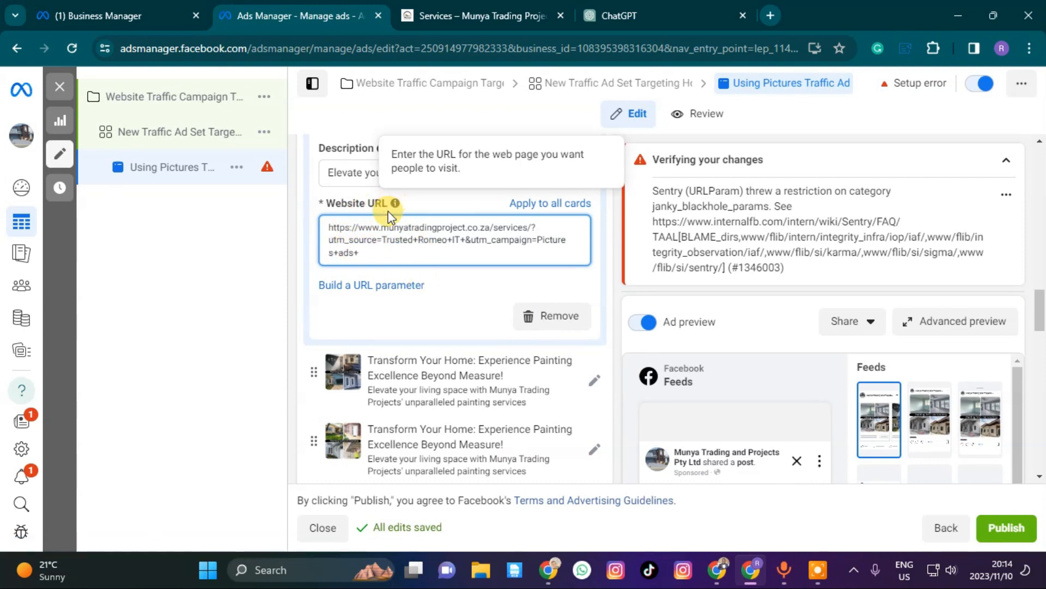
scroll(384, 251, "down", 8)
left_click(375, 302)
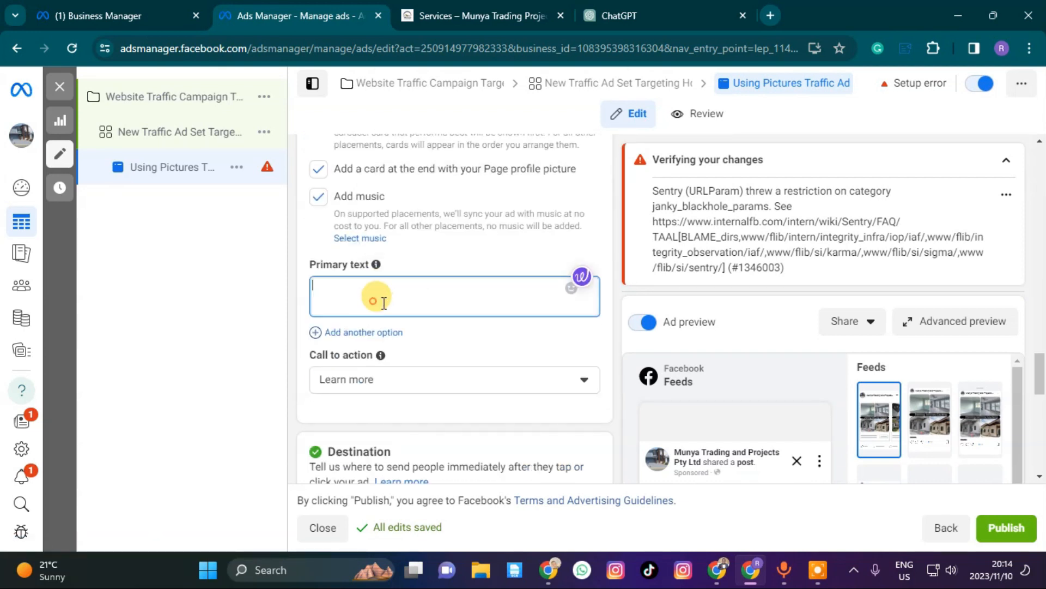
left_click(325, 292)
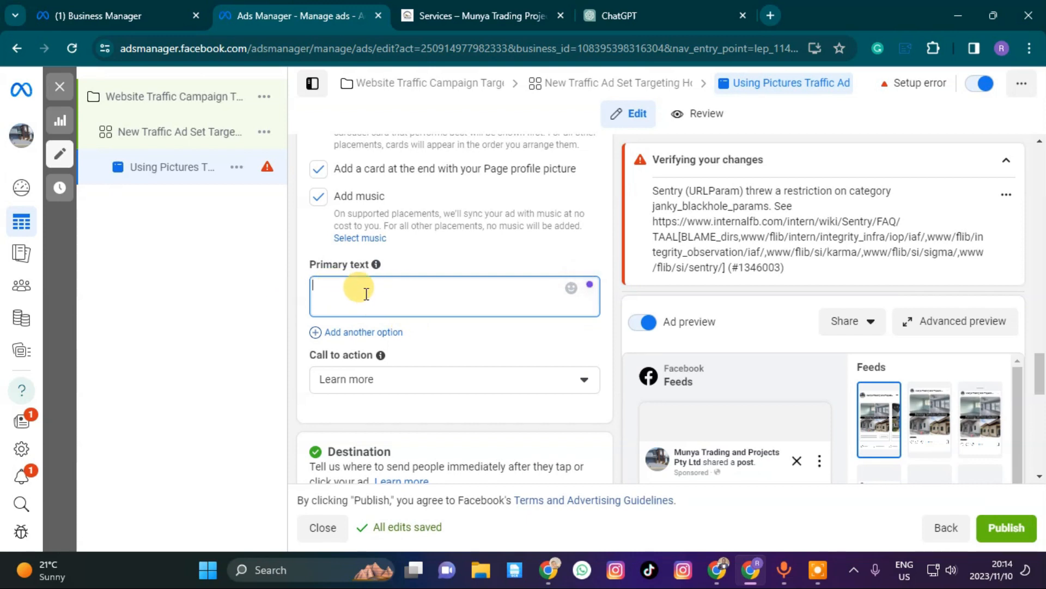
scroll(643, 411, "down", 3)
scroll(731, 428, "down", 4)
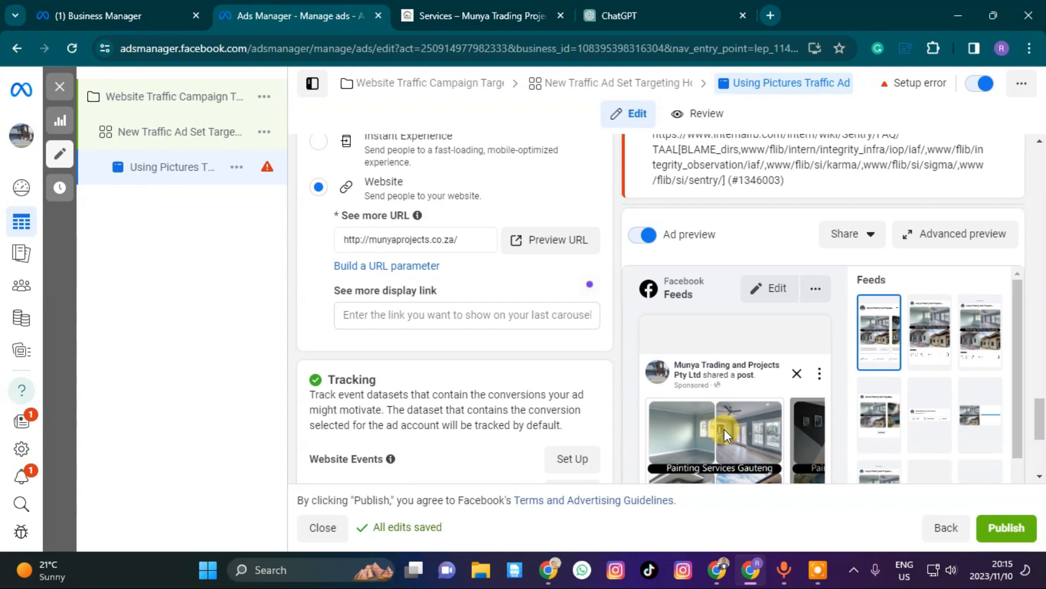
scroll(714, 400, "up", 7)
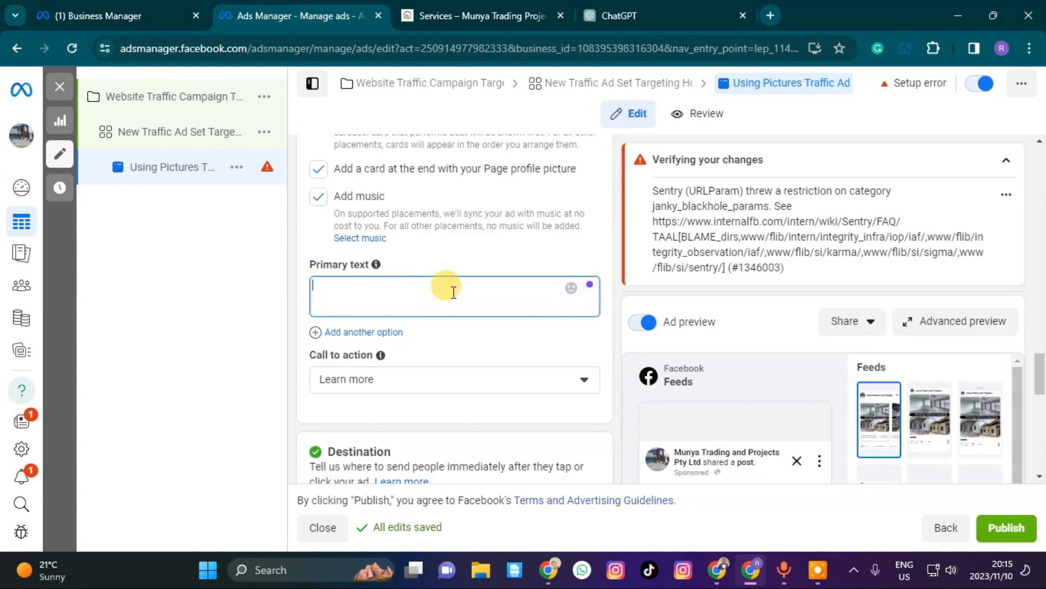
- Copy the two paragraphs under Our Services on the Munya Trading website and paste them as the ad's primary text in Ads Manager
left_click(460, 16)
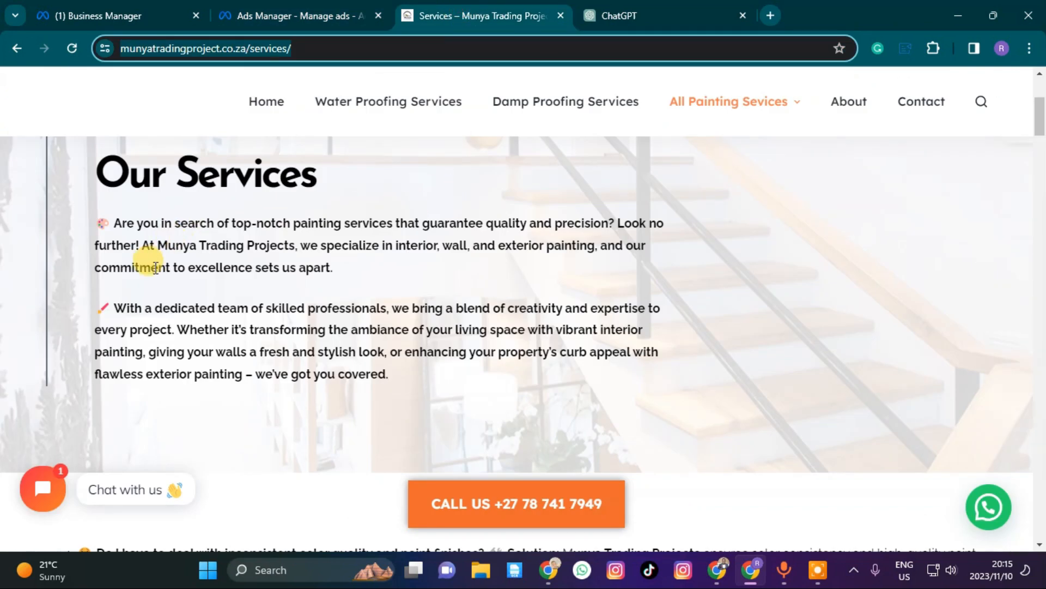
left_click_drag(282, 271, 442, 394)
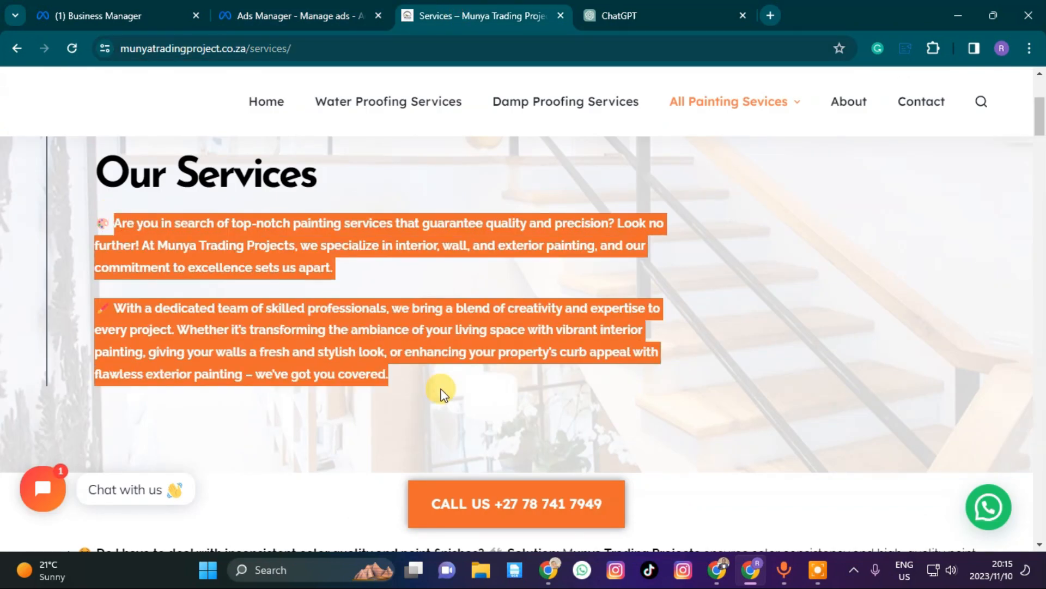
left_click_drag(94, 217, 432, 390)
right_click(308, 349)
left_click(348, 99)
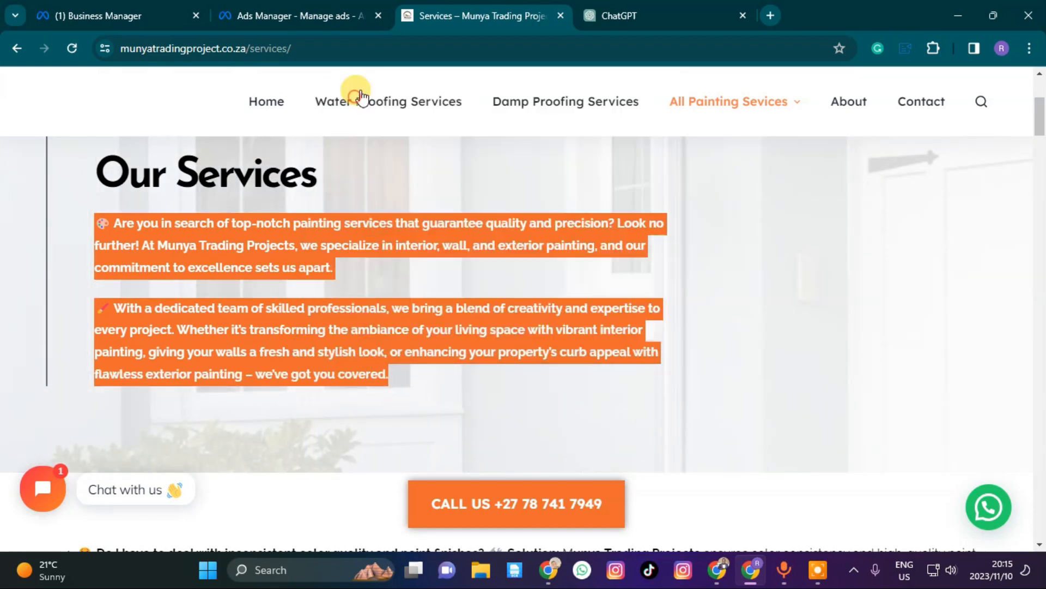
left_click(305, 16)
right_click(388, 277)
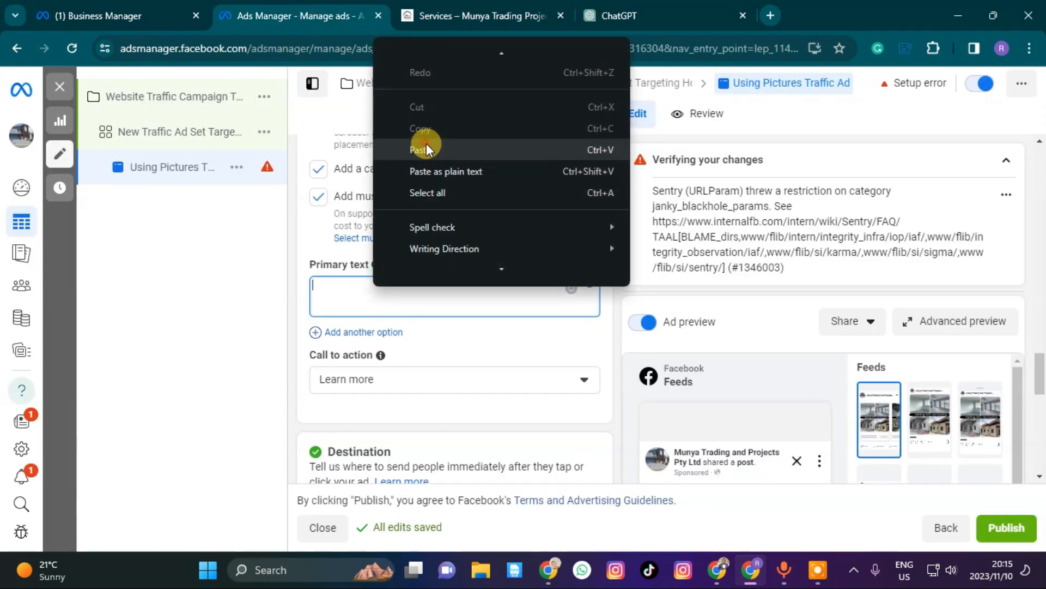
left_click(420, 145)
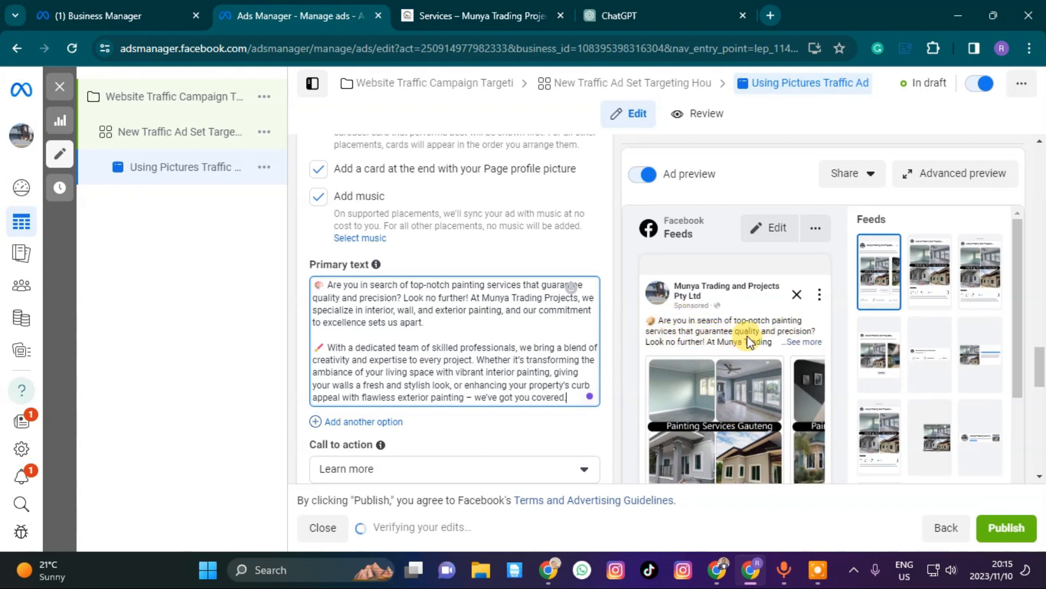
scroll(391, 283, "up", 5)
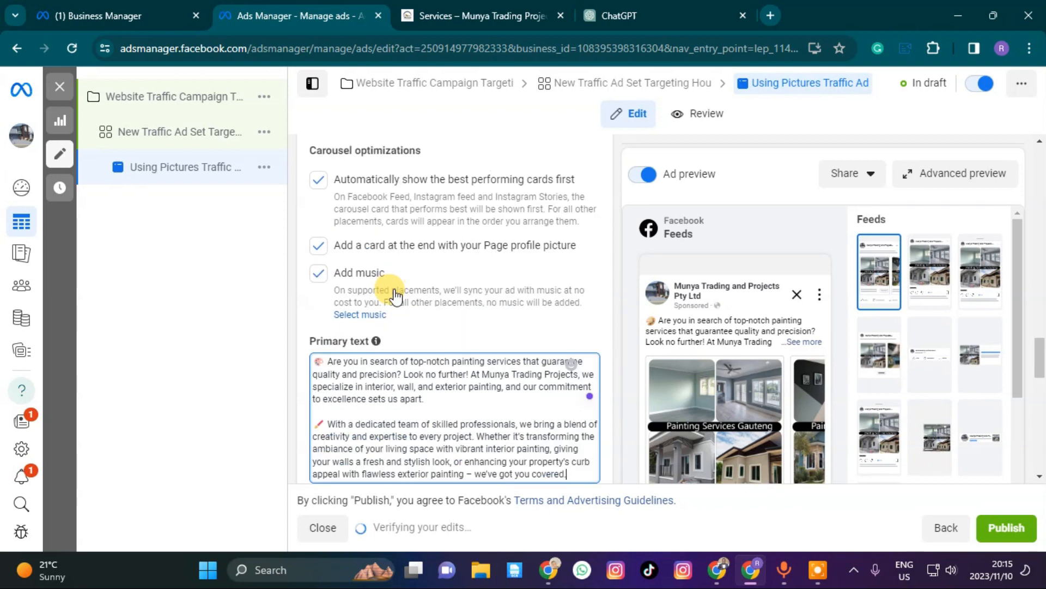
scroll(391, 298, "down", 10)
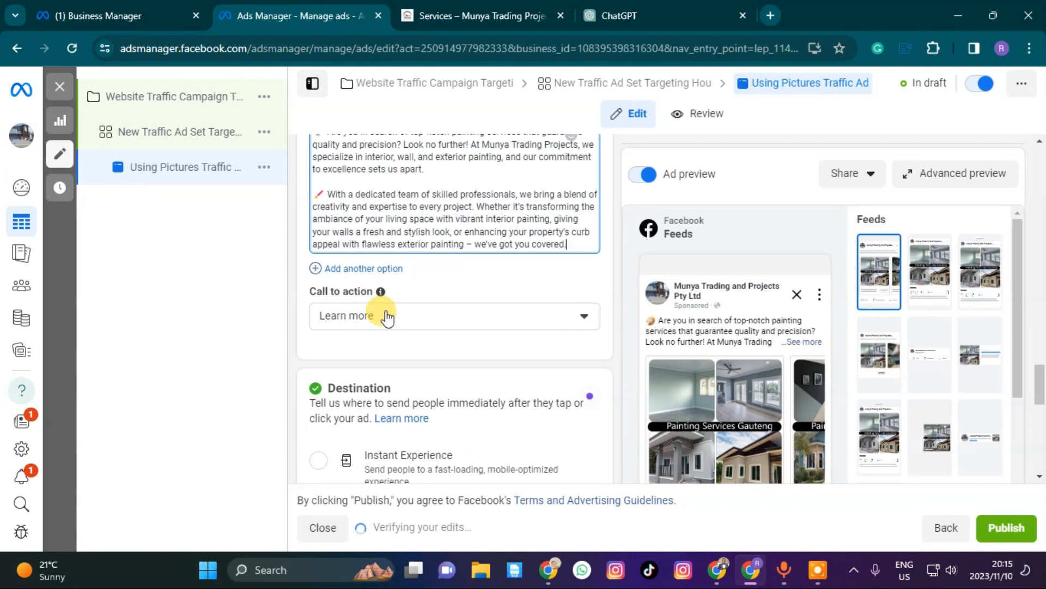
left_click_drag(476, 335, 329, 323)
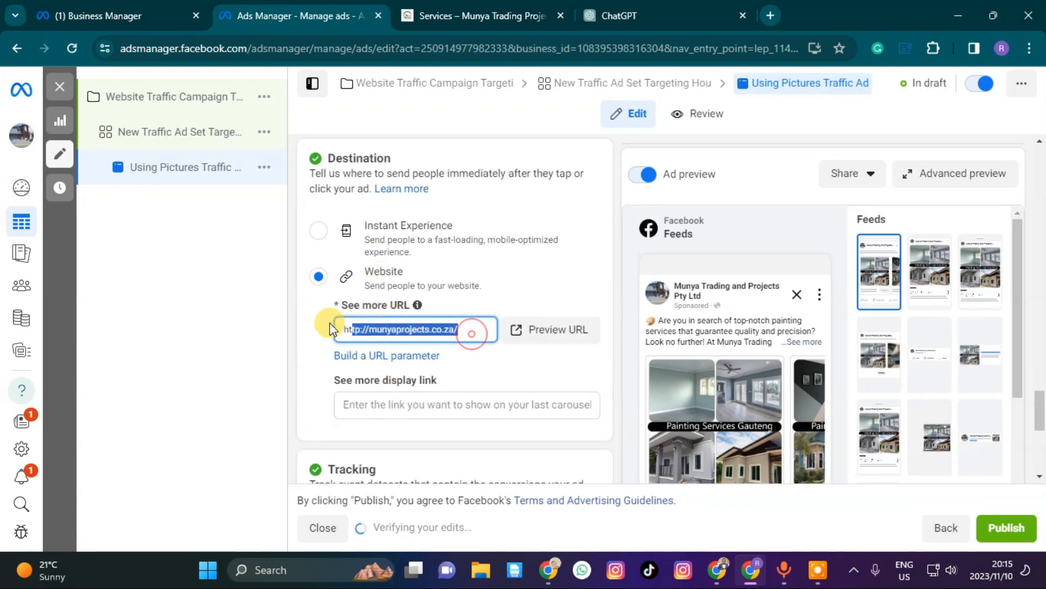
key("BackSpace")
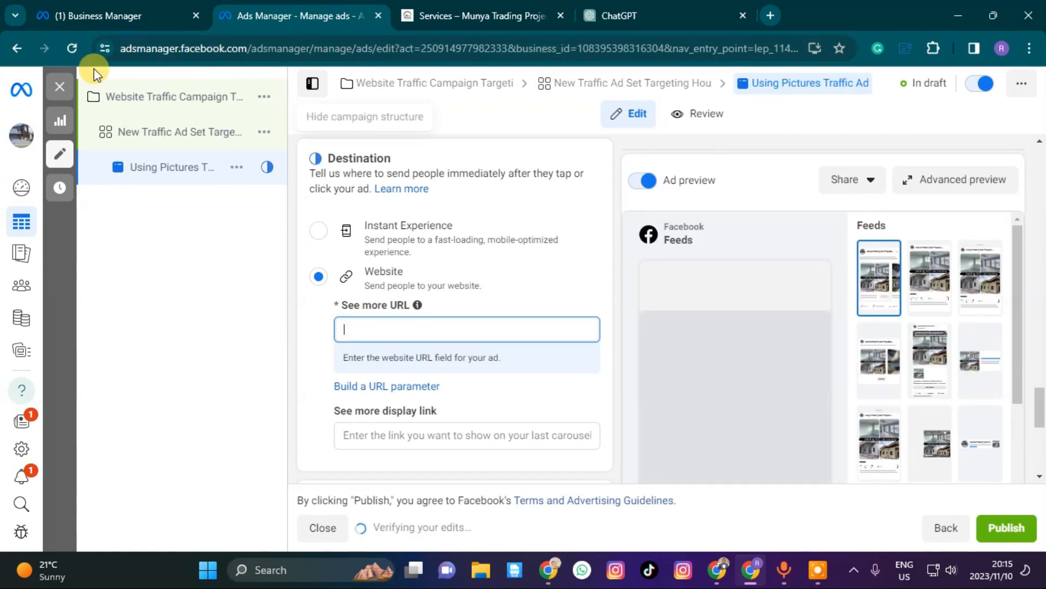
left_click(496, 16)
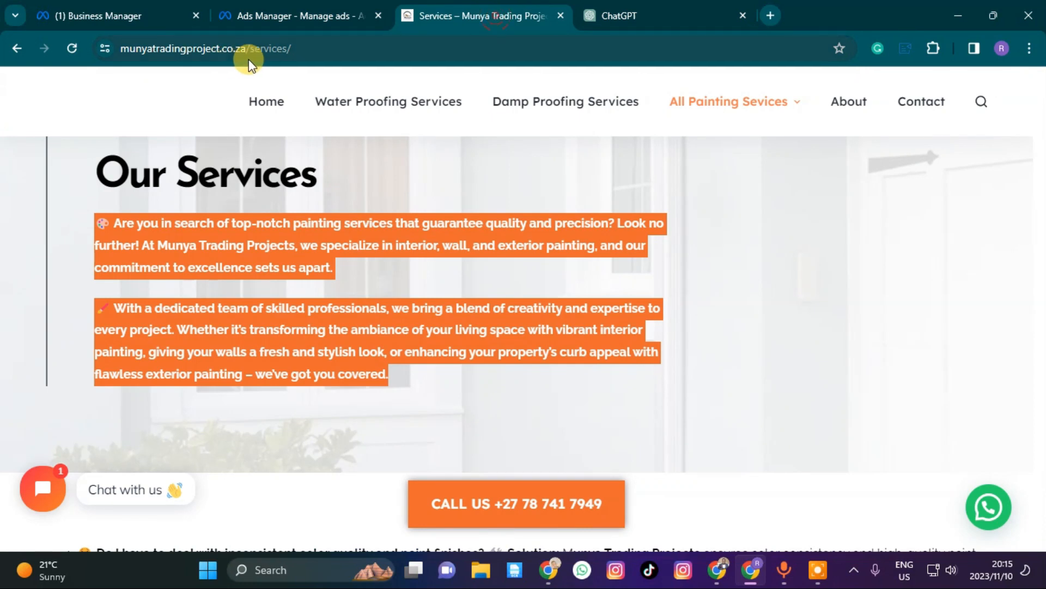
left_click(142, 50)
right_click(178, 43)
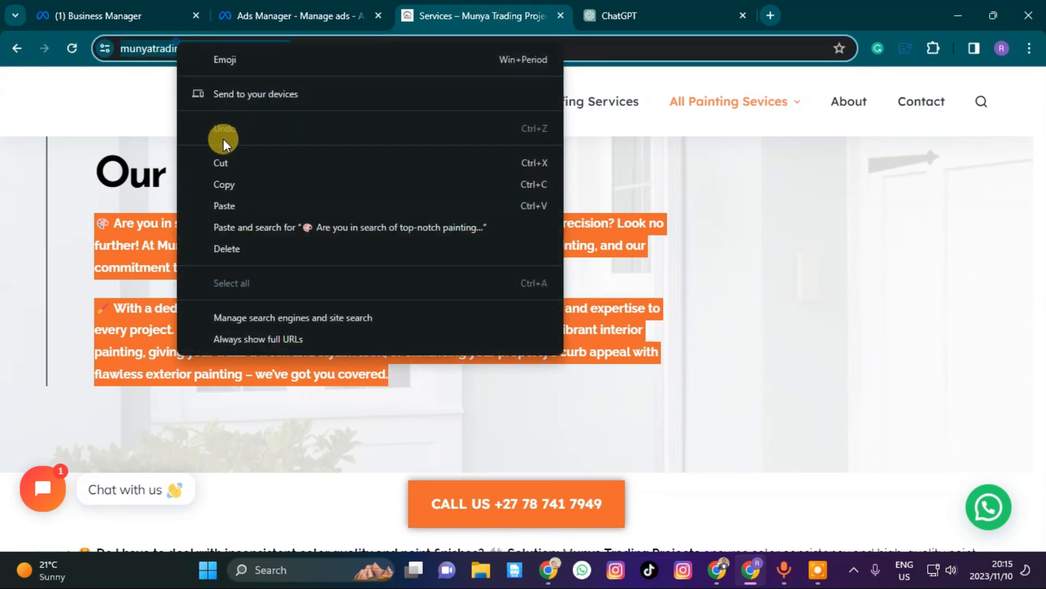
left_click(230, 185)
left_click(126, 19)
left_click(275, 15)
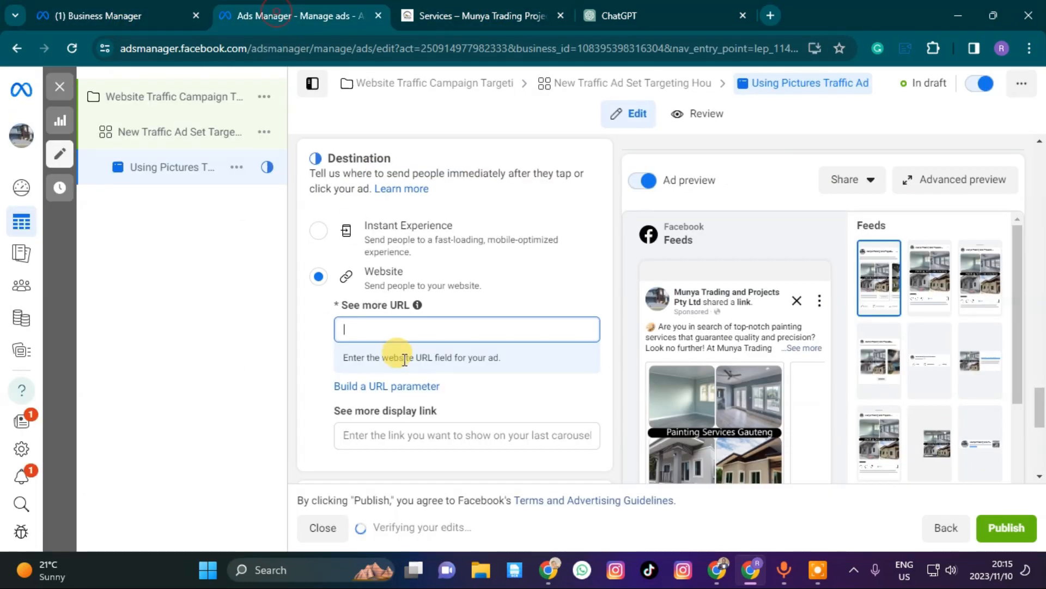
right_click(385, 329)
left_click(426, 194)
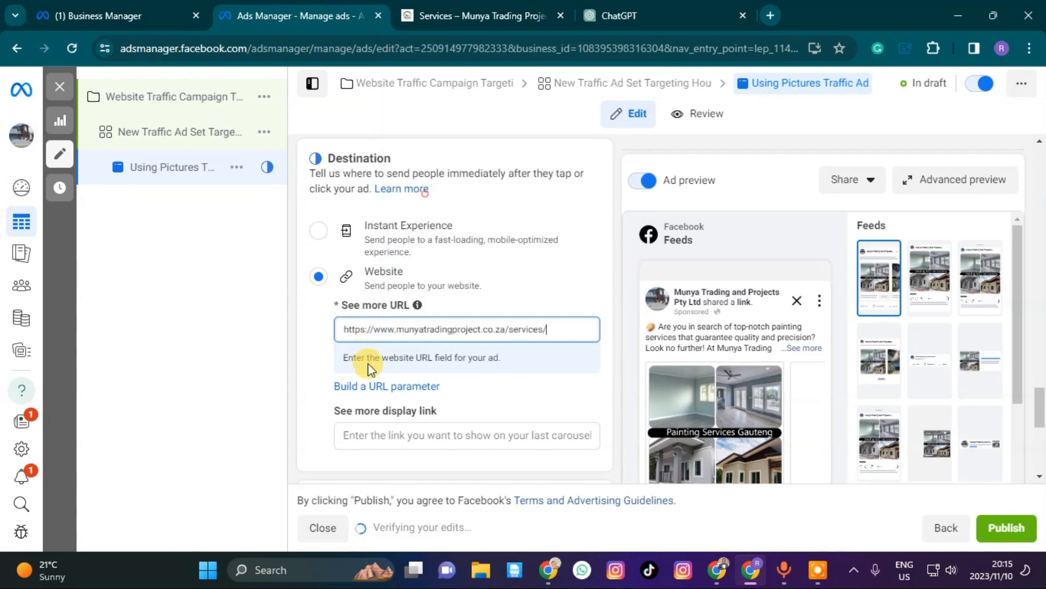
left_click(326, 361)
left_click(370, 417)
right_click(383, 419)
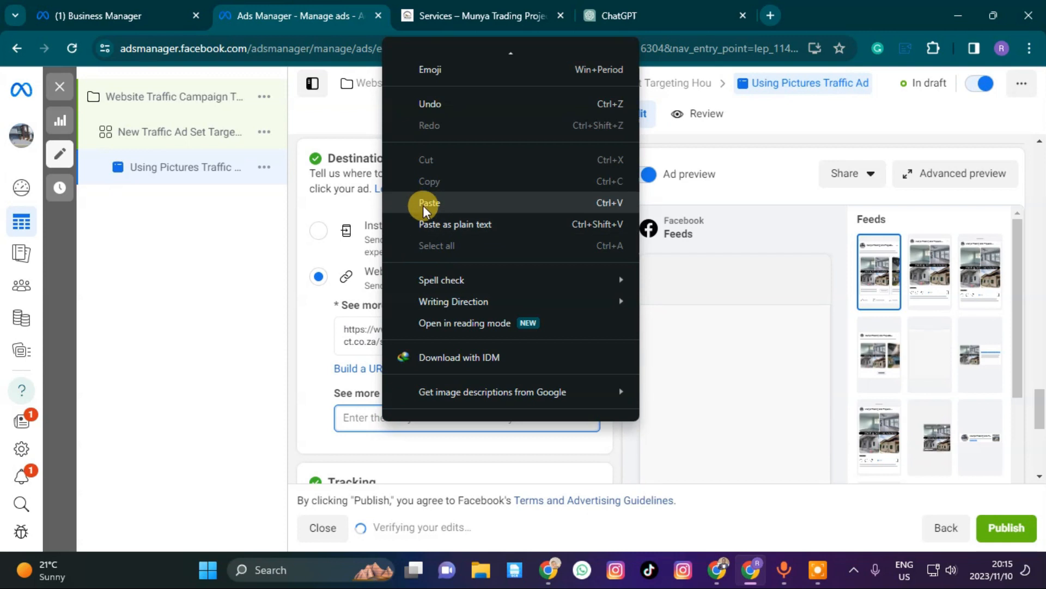
left_click(423, 204)
left_click(404, 450)
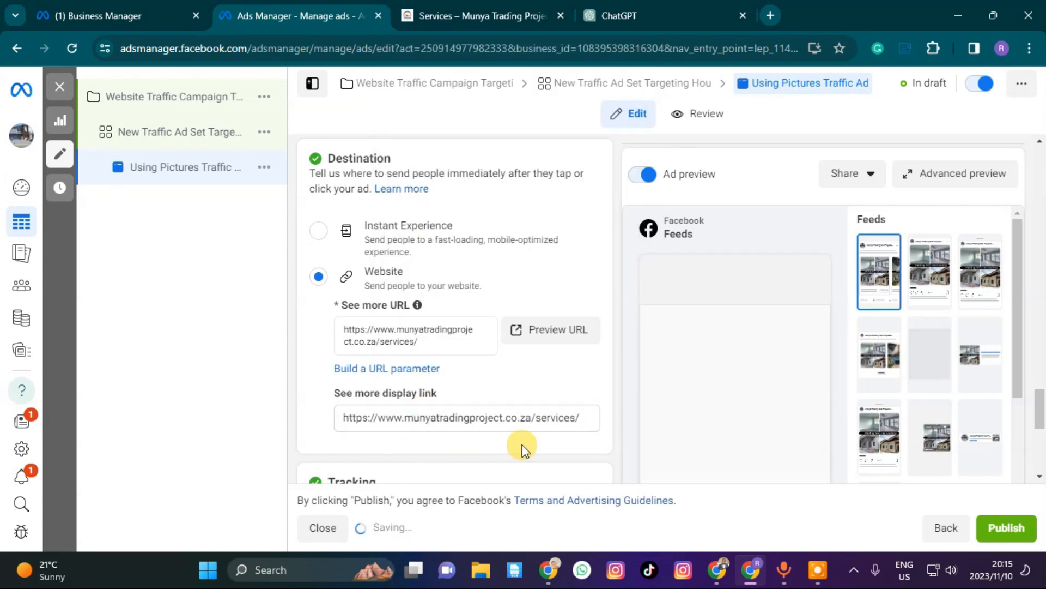
- Build URL parameters for the See more URL with campaign source {{campaign.id}}, medium {{adset.id}} and name {{campaign.id}}, and apply them
left_click(388, 376)
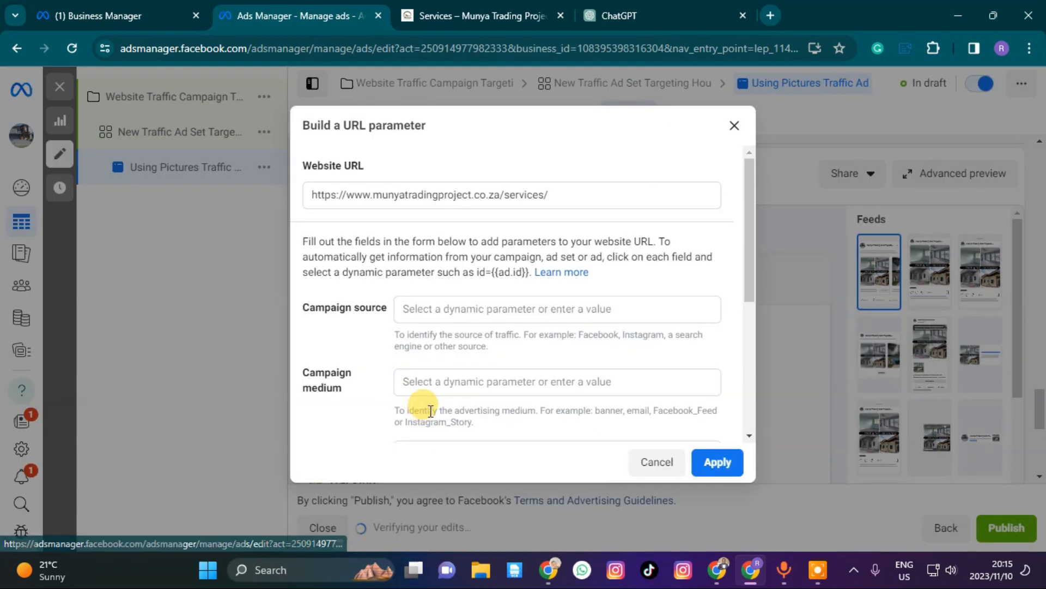
scroll(422, 321, "down", 4)
scroll(420, 256, "up", 3)
left_click(428, 238)
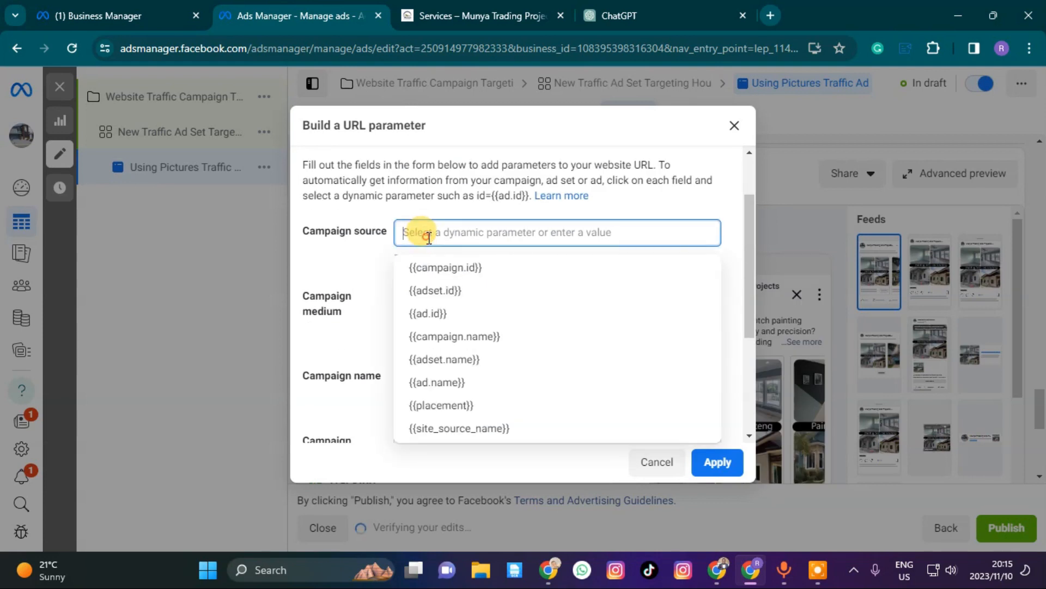
left_click(431, 268)
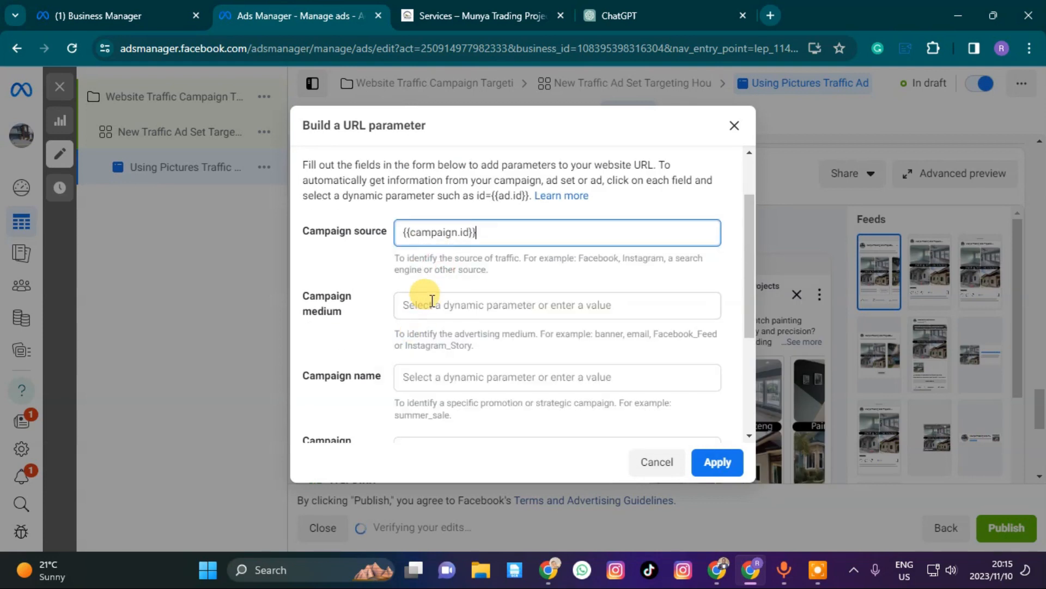
left_click(428, 304)
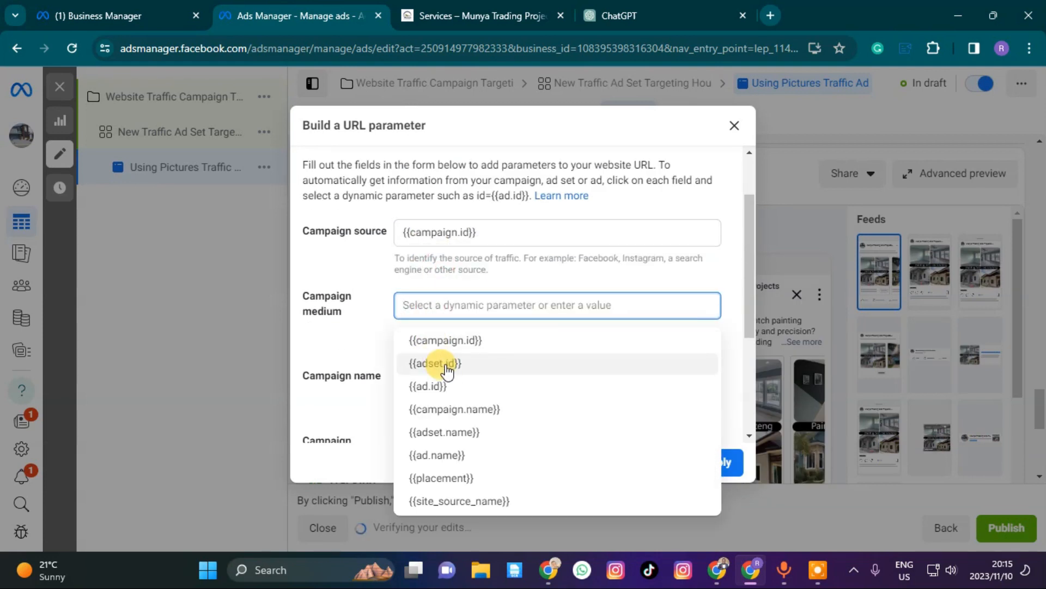
left_click(447, 364)
scroll(439, 349, "down", 2)
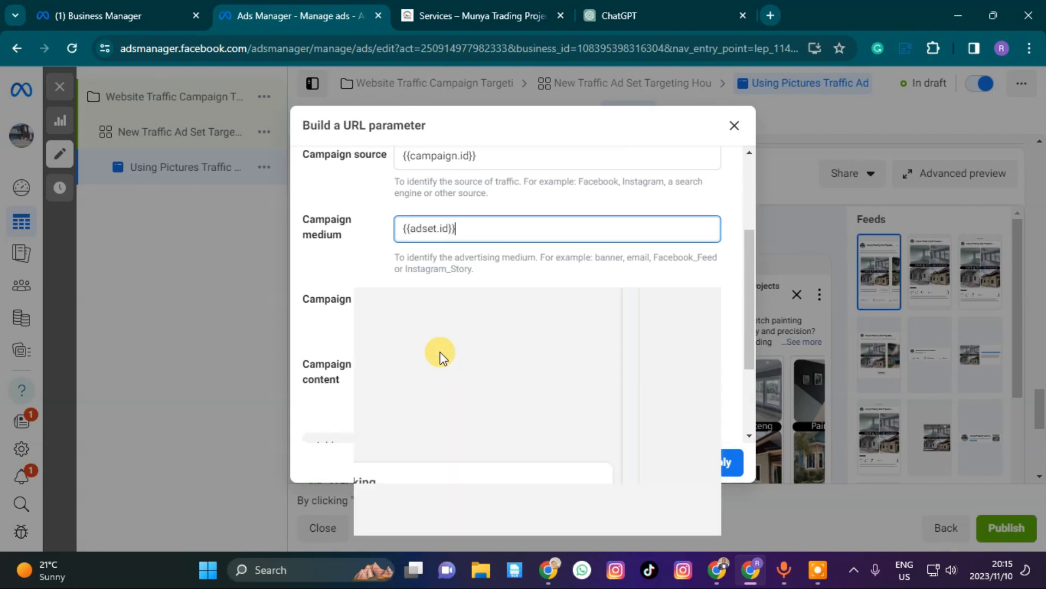
left_click(436, 302)
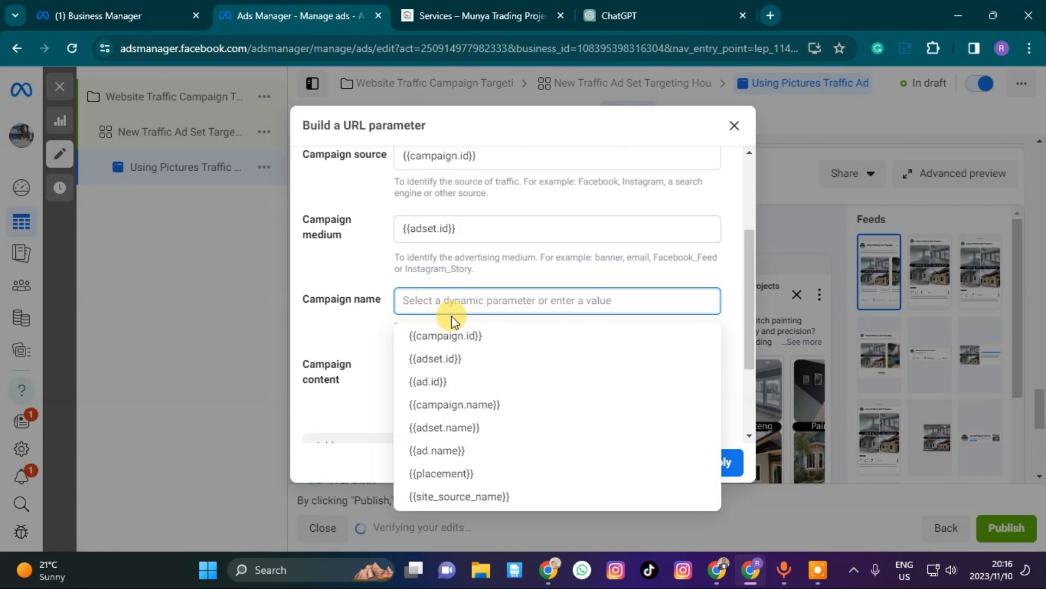
left_click(451, 335)
left_click(693, 463)
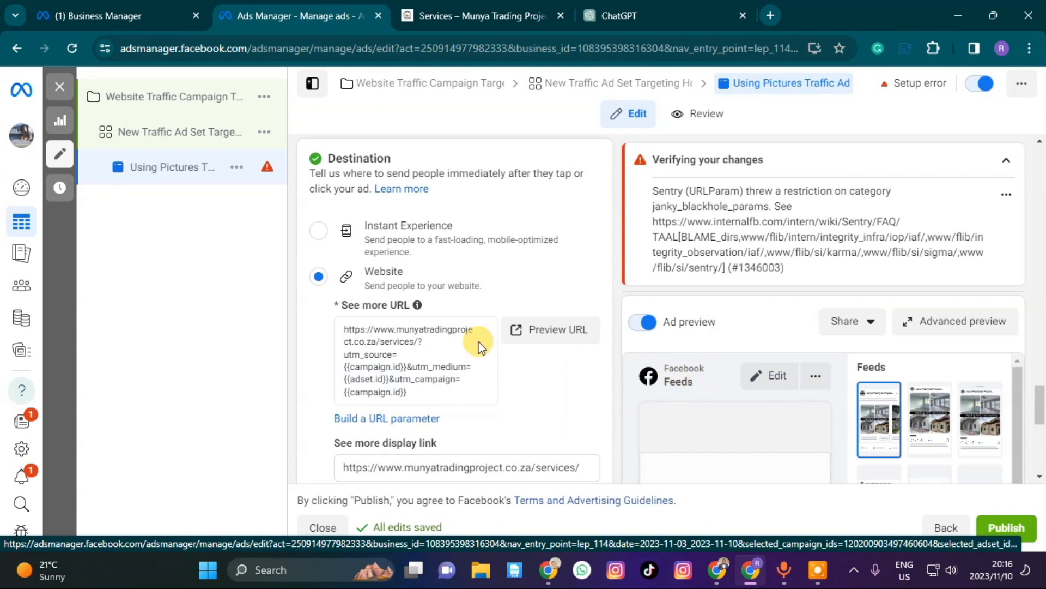
left_click(434, 390)
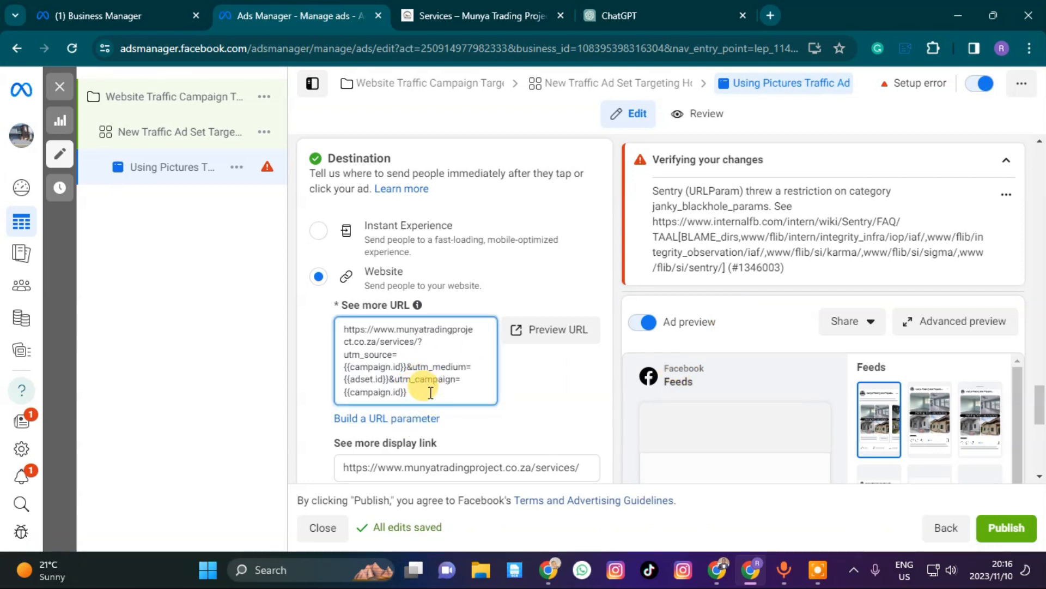
scroll(432, 390, "up", 1)
scroll(431, 399, "down", 1)
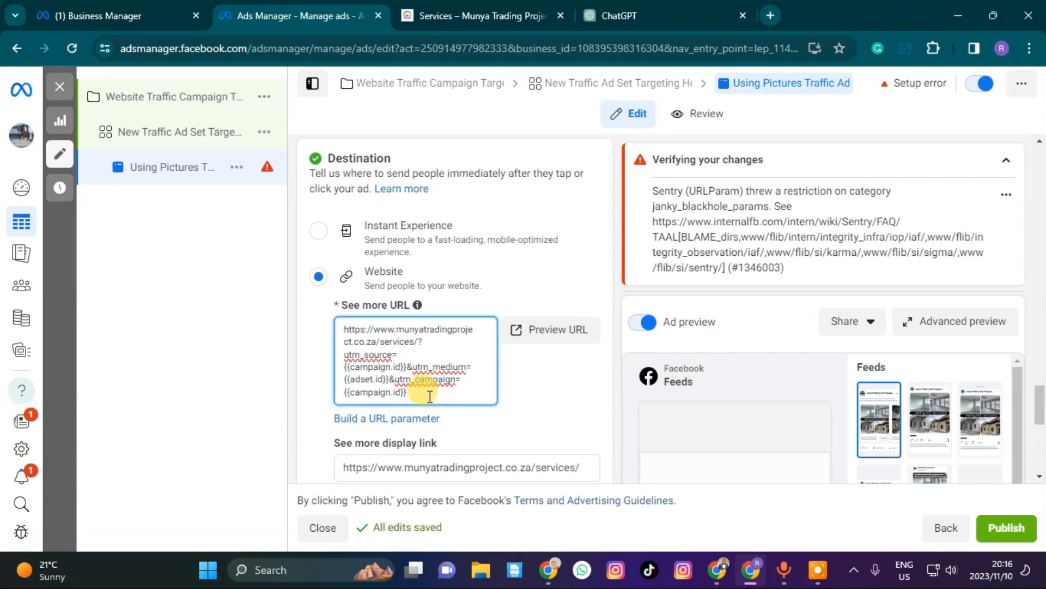
left_click_drag(406, 391, 339, 357)
key("BackSpace")
key("BackSpace")
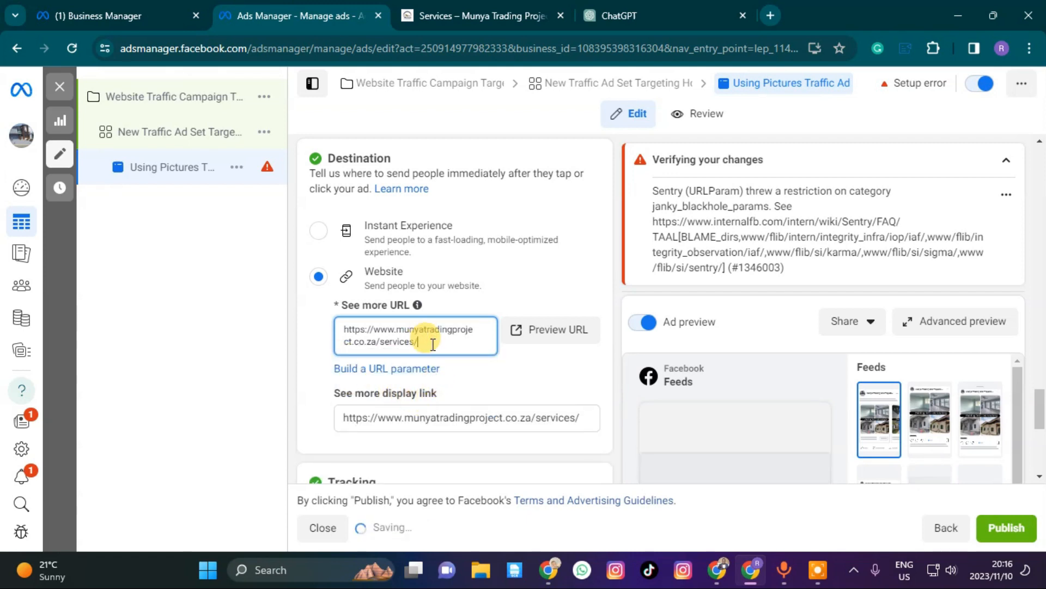
- Examine the ad's primary text, call to action, destination links and tracking settings
scroll(416, 346, "up", 8)
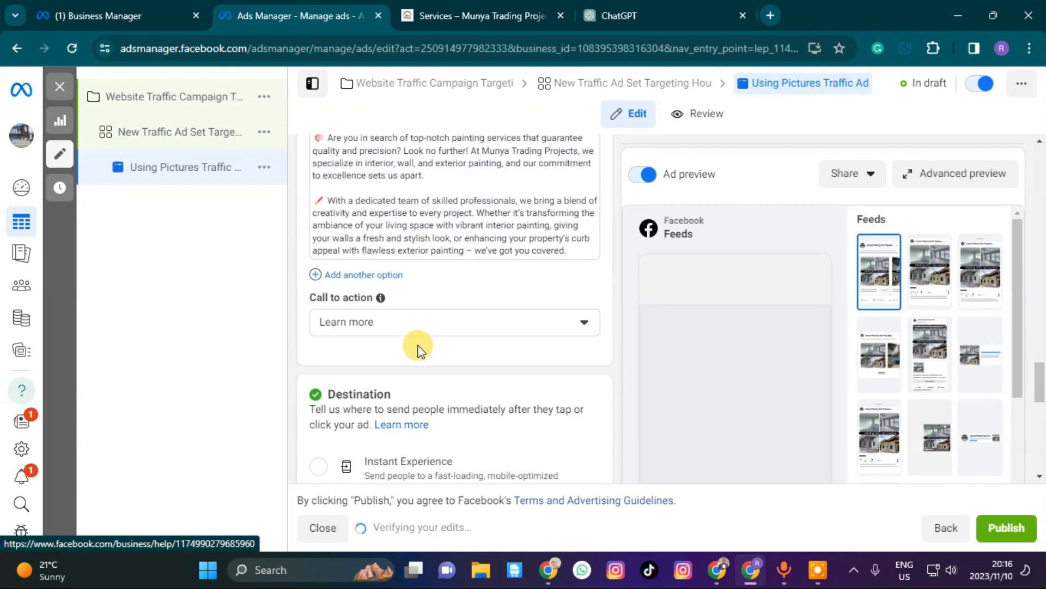
scroll(414, 347, "up", 2)
scroll(411, 346, "down", 12)
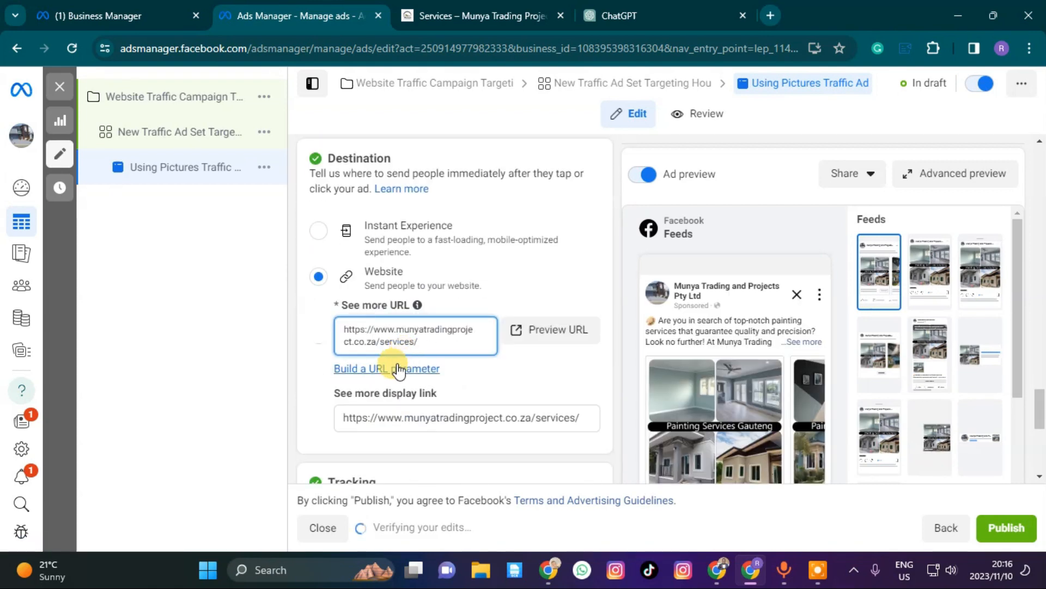
scroll(379, 380, "down", 3)
scroll(370, 387, "up", 3)
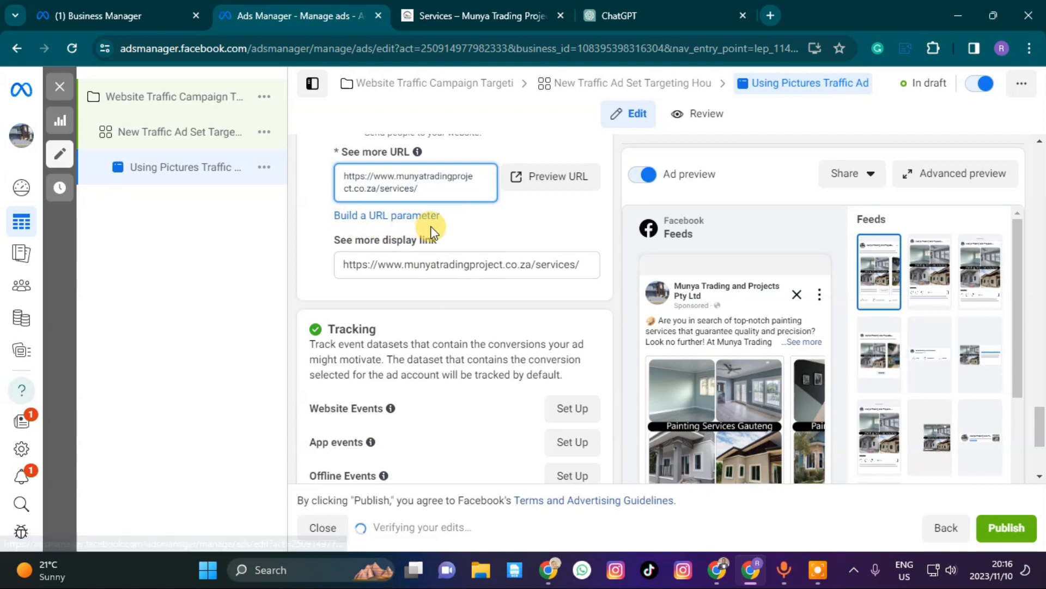
scroll(397, 379, "down", 3)
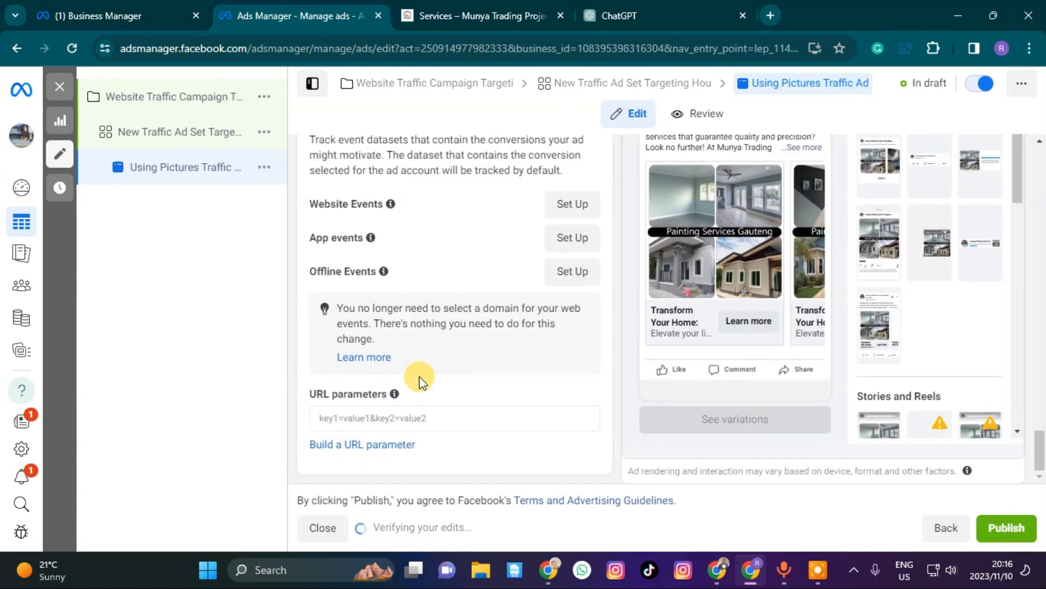
scroll(467, 308, "up", 5)
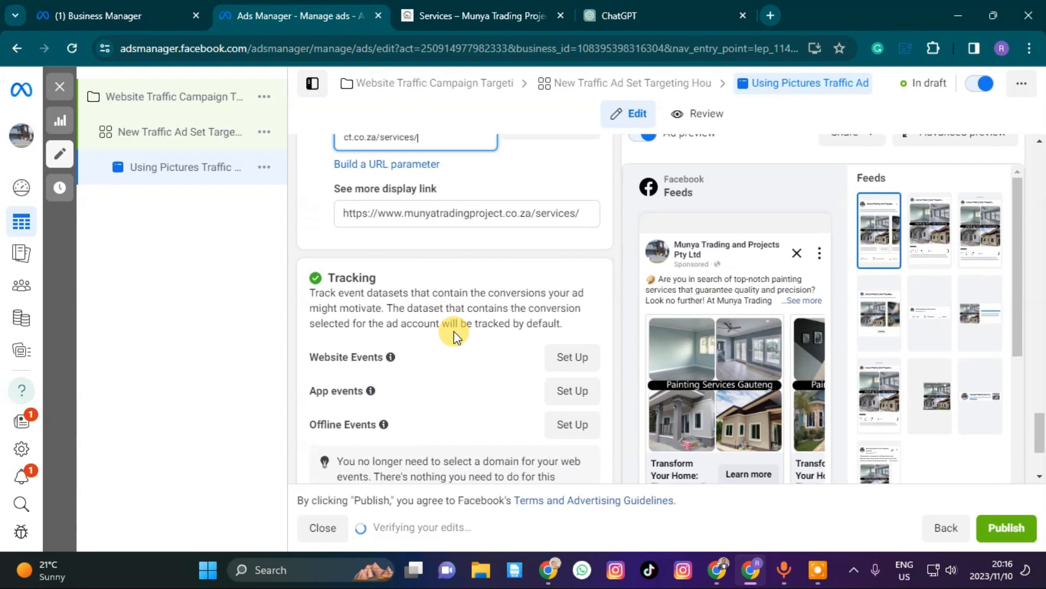
scroll(444, 273, "up", 4)
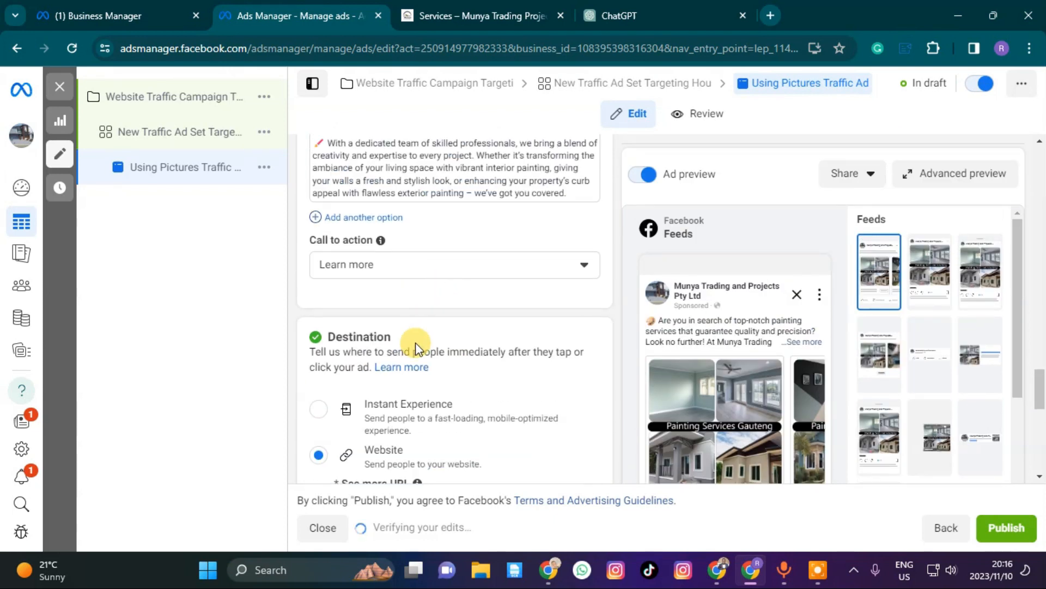
scroll(414, 349, "up", 1)
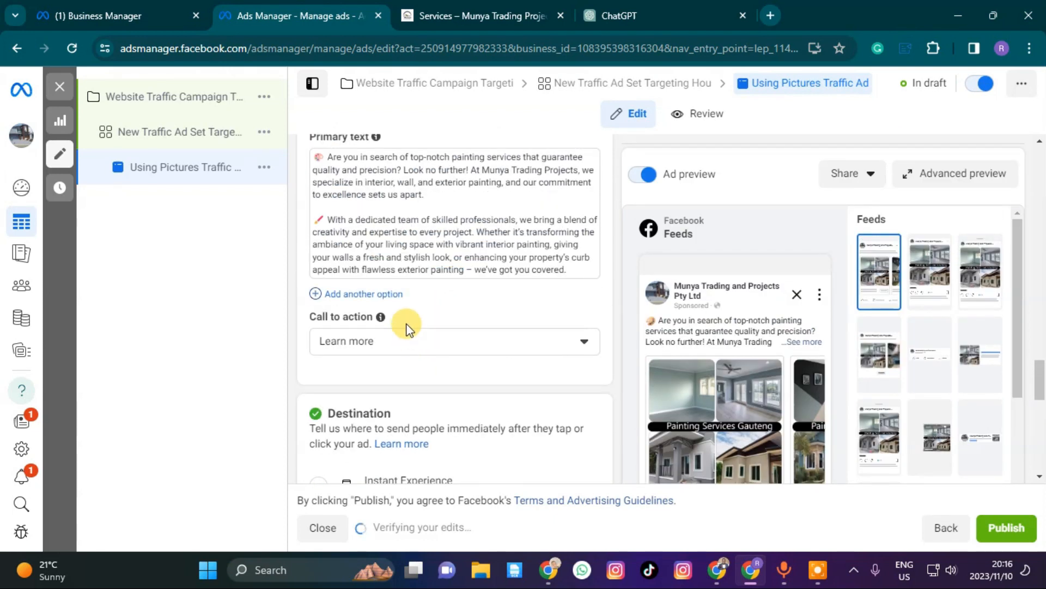
scroll(479, 310, "up", 5)
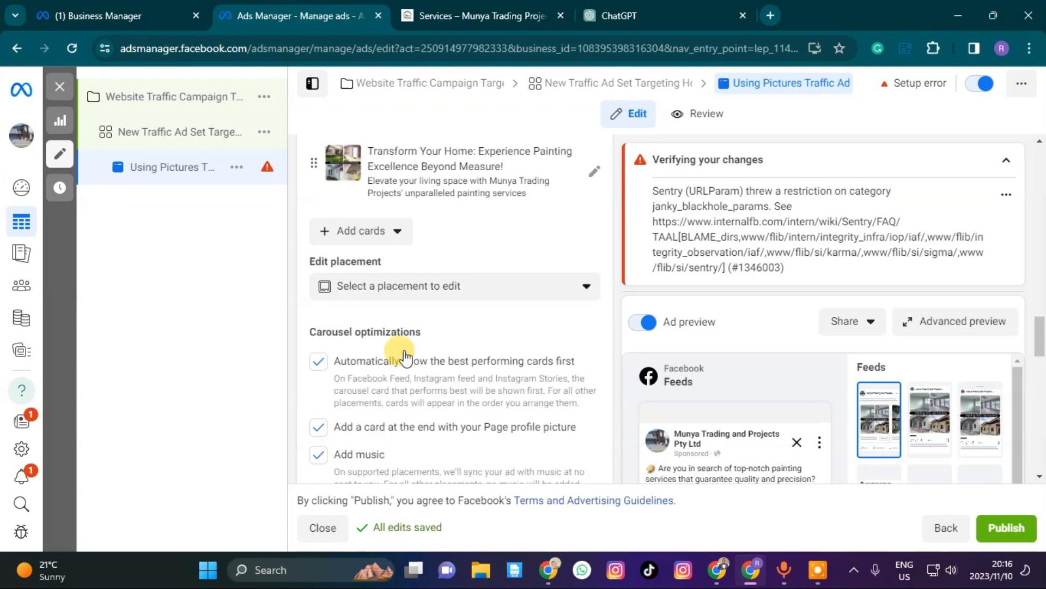
scroll(404, 349, "up", 4)
left_click_drag(381, 352, 328, 344)
key("BackSpace")
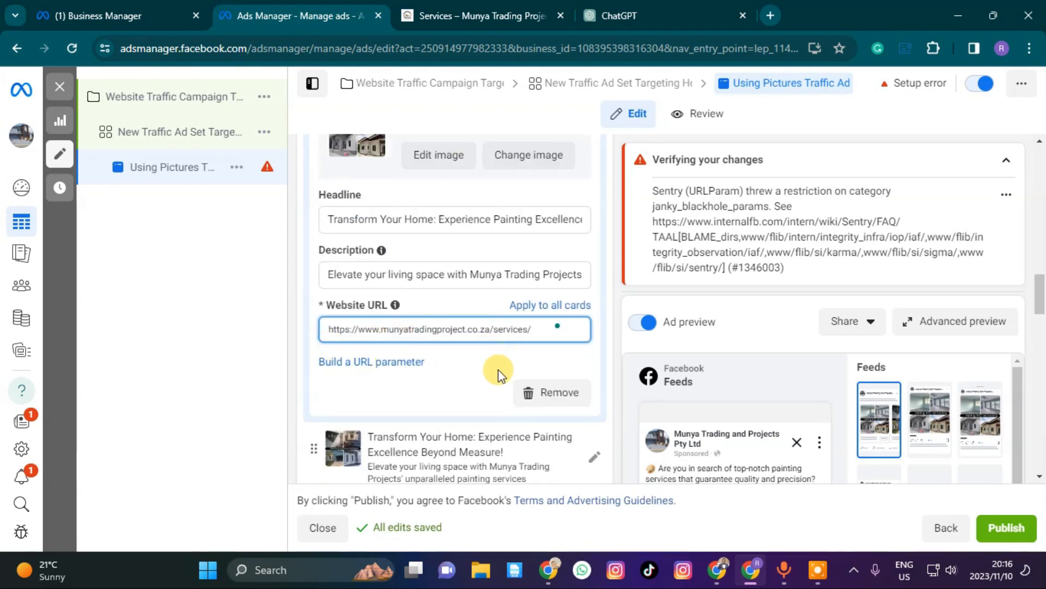
left_click(450, 363)
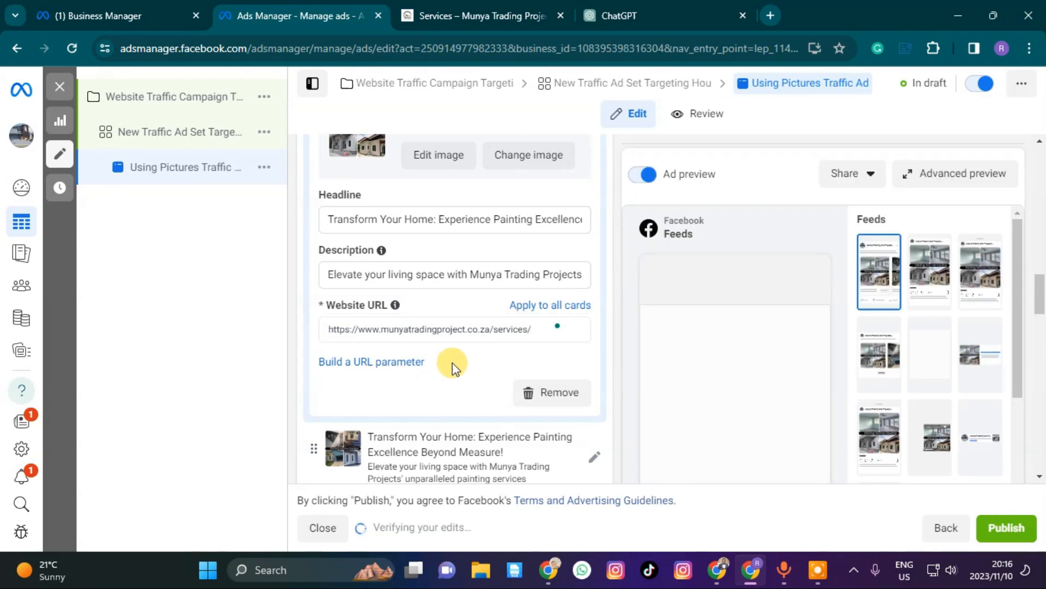
left_click(537, 307)
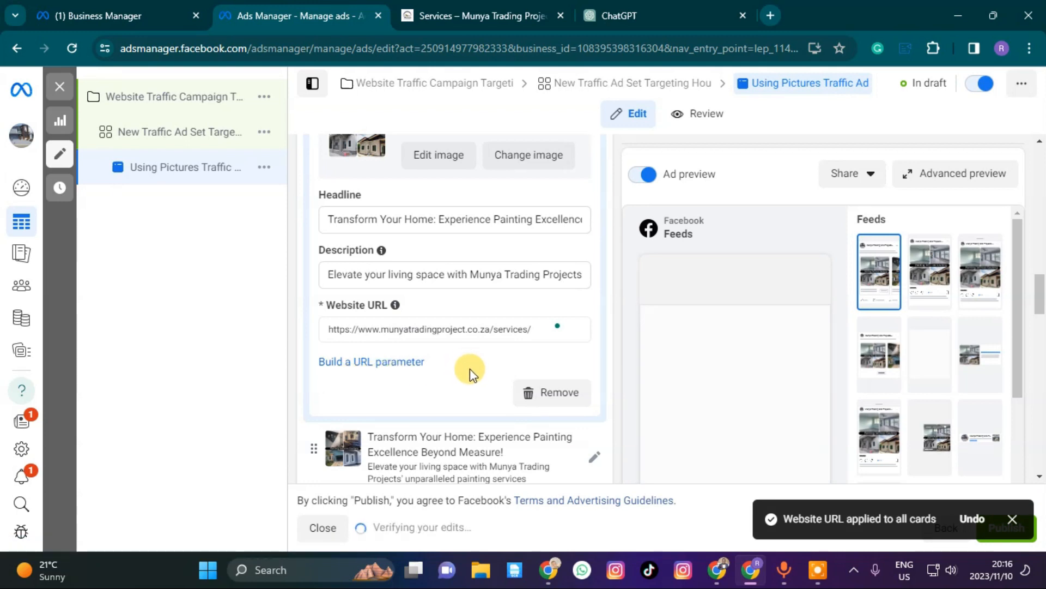
- Check the whole ad form from format and carousel cards through destination and tracking for remaining problems
scroll(452, 345, "down", 5)
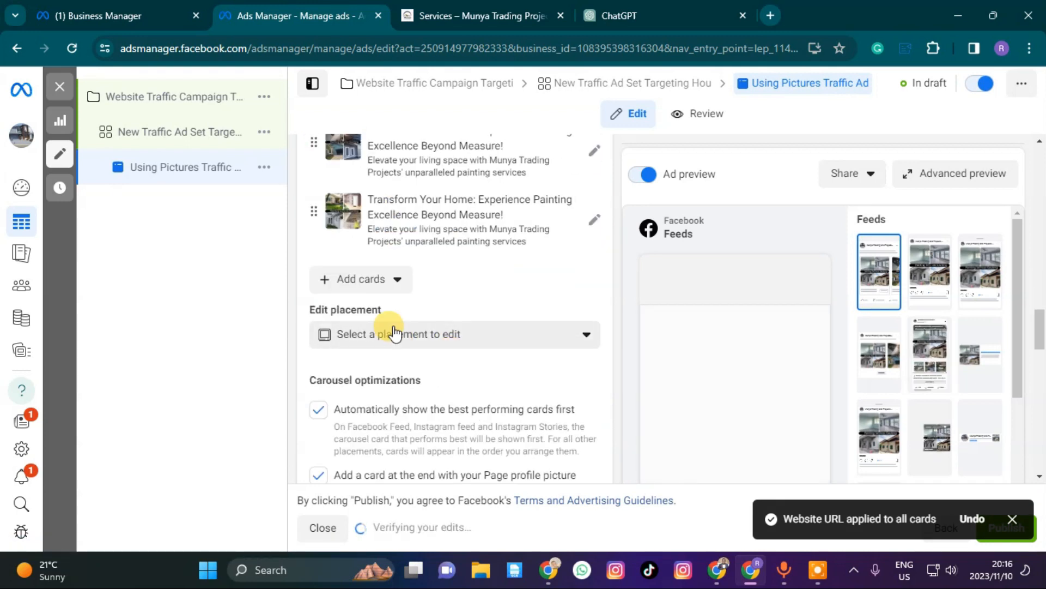
scroll(466, 327, "up", 5)
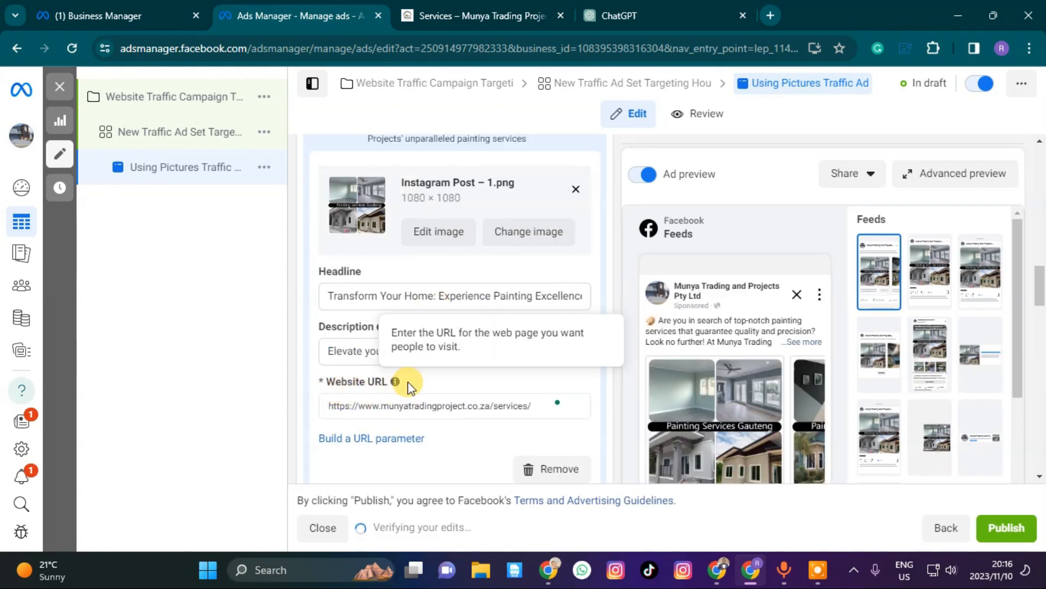
scroll(436, 265, "up", 3)
scroll(421, 288, "up", 10)
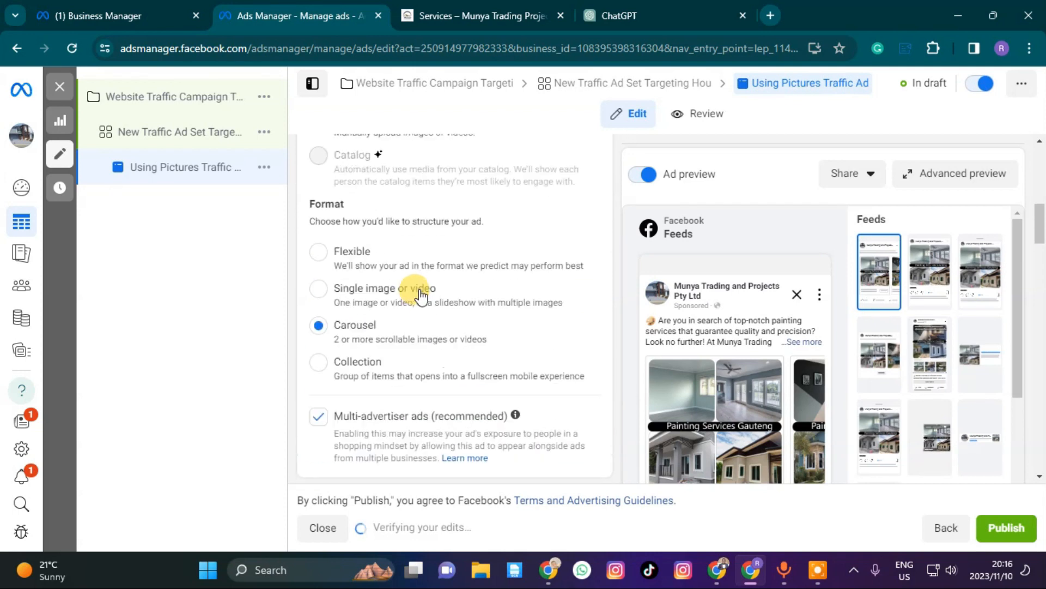
scroll(420, 299, "down", 10)
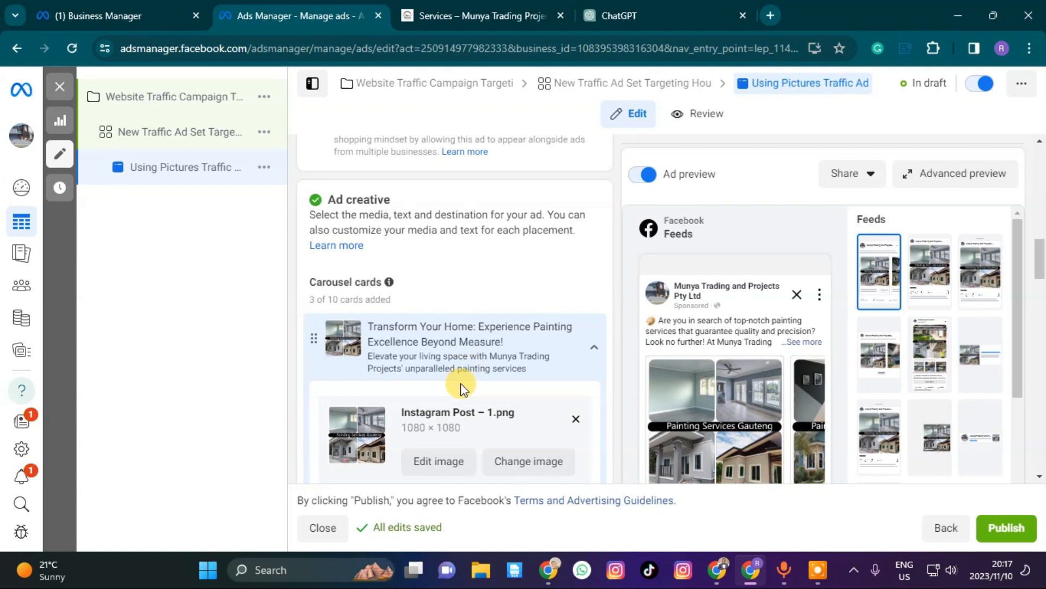
scroll(420, 360, "down", 8)
scroll(405, 349, "up", 4)
scroll(405, 349, "down", 10)
scroll(414, 384, "down", 10)
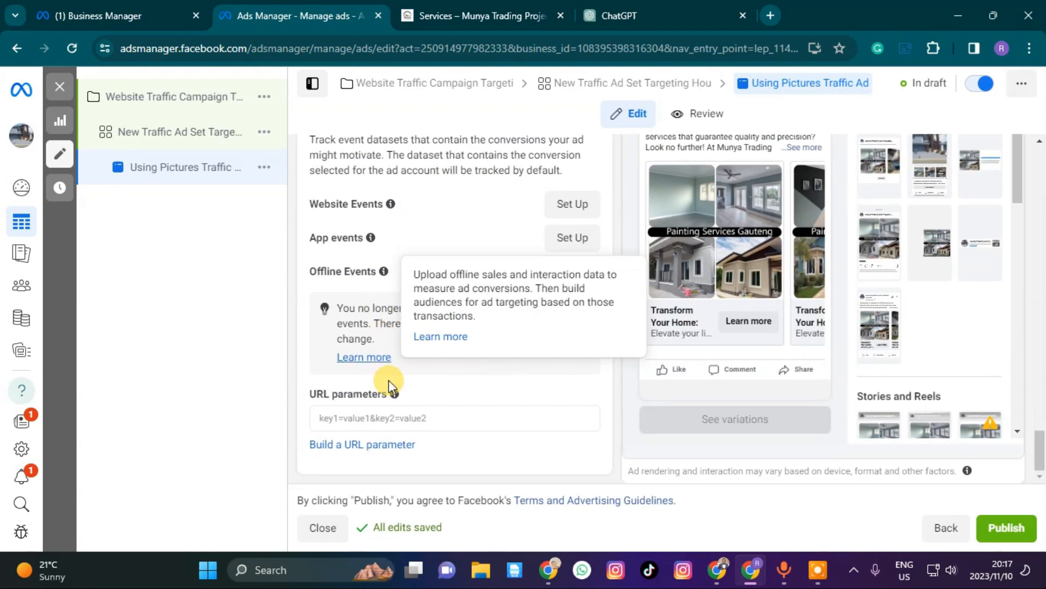
scroll(401, 338, "up", 3)
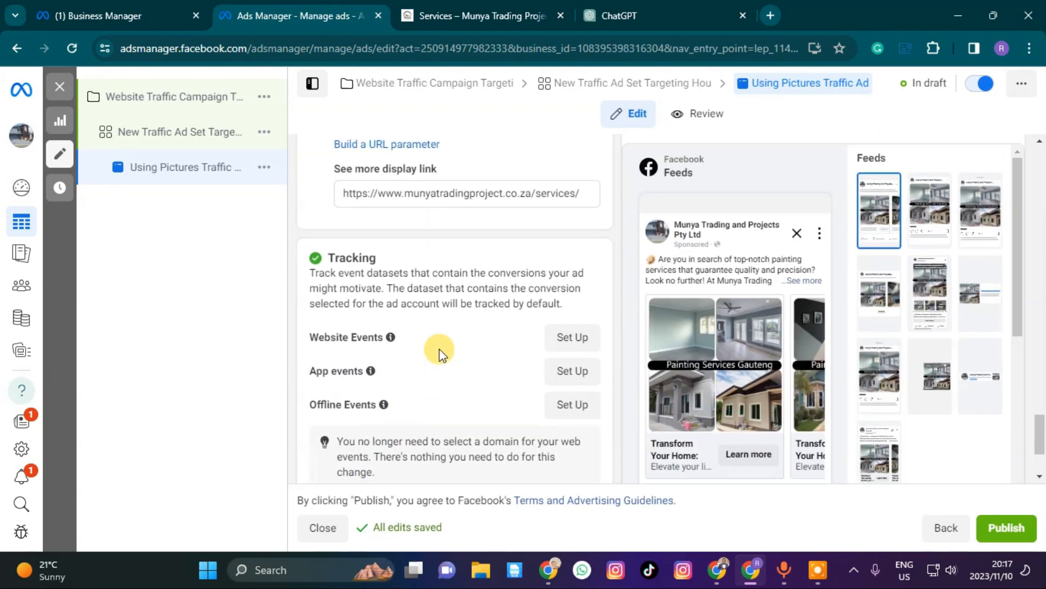
scroll(432, 354, "down", 3)
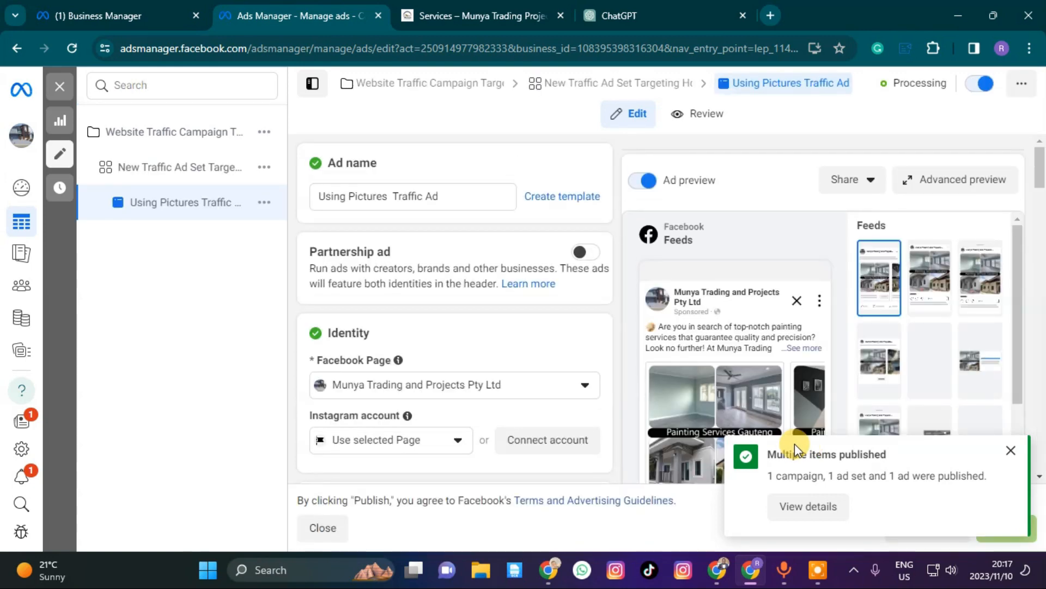
- Dismiss the publishing notification and look over the published ad's identity and setup sections
left_click(1010, 451)
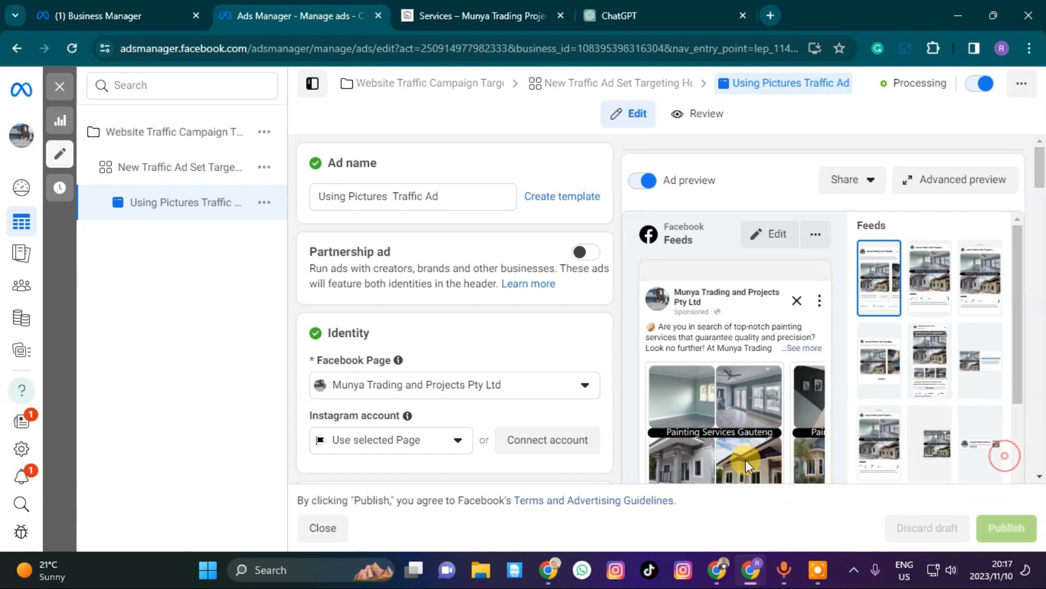
scroll(684, 381, "down", 5)
scroll(622, 349, "up", 4)
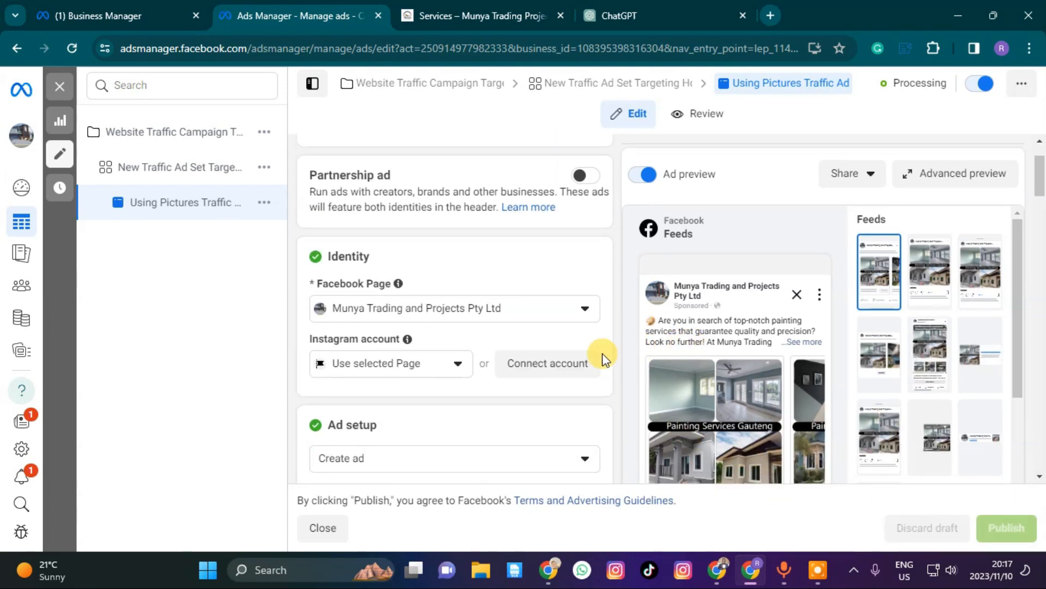